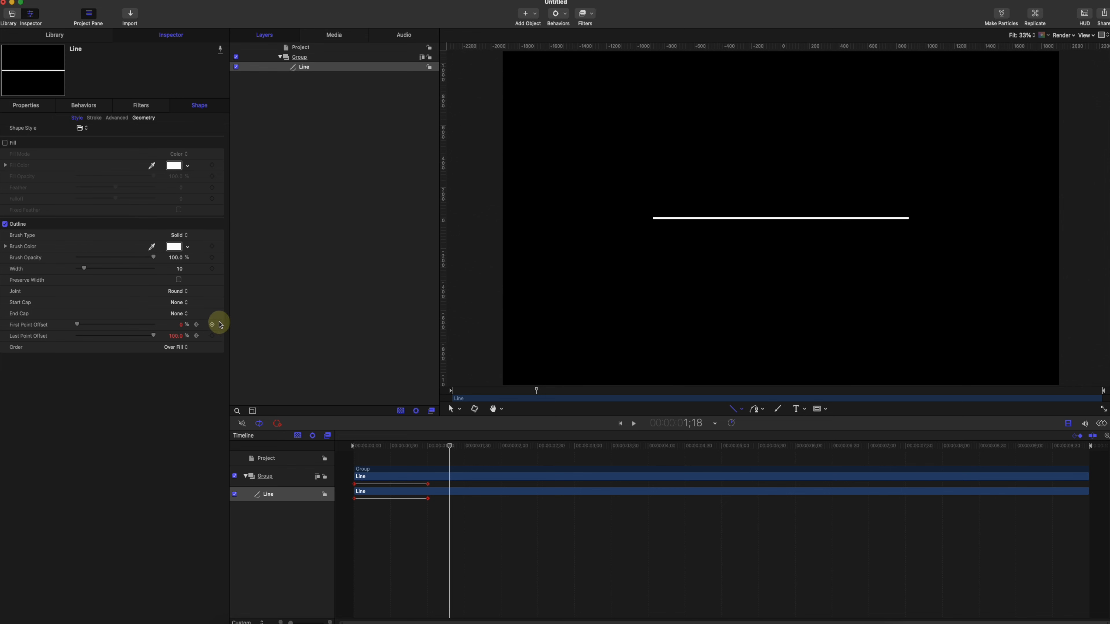
Show the line's First Point Offset in the Keyframe Editor and set both of its keyframes to Bezier interpolation
click(221, 327)
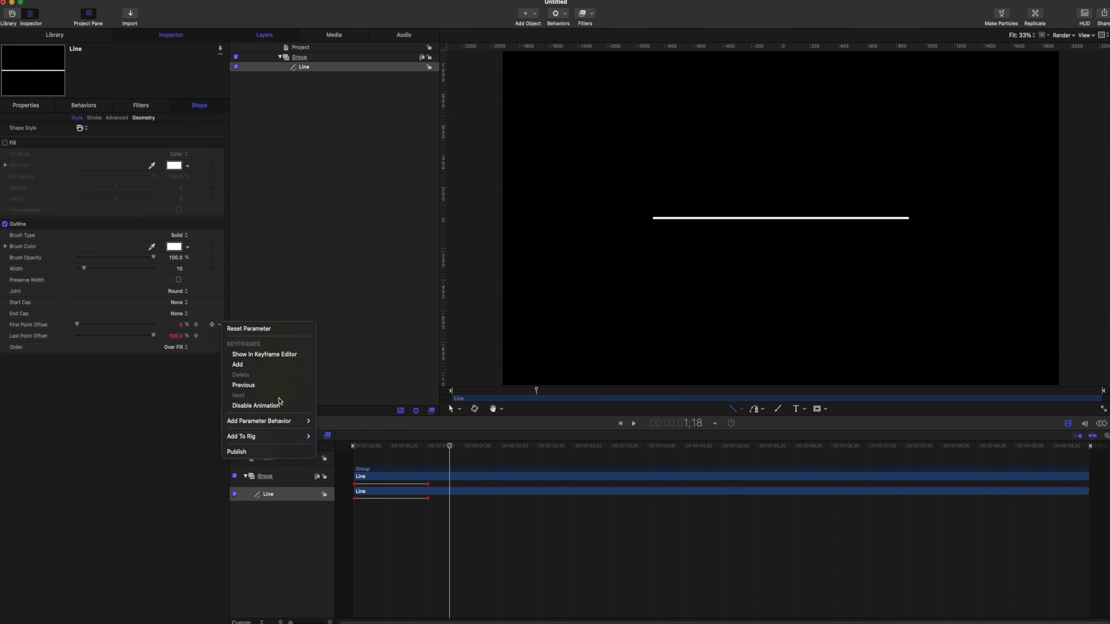
click(263, 355)
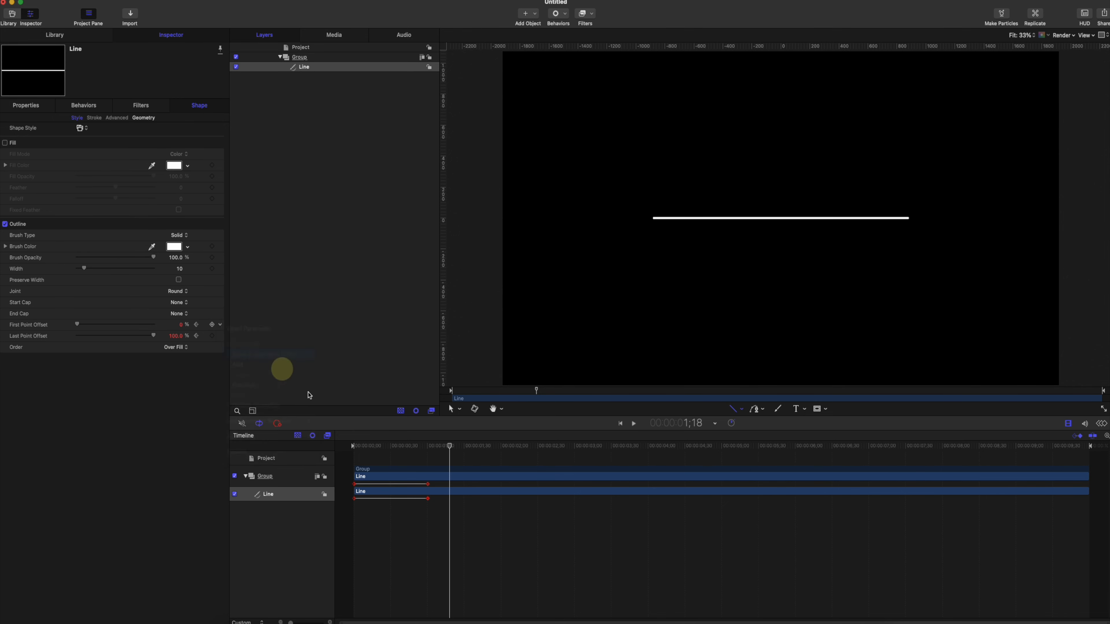
drag(437, 581, 340, 621)
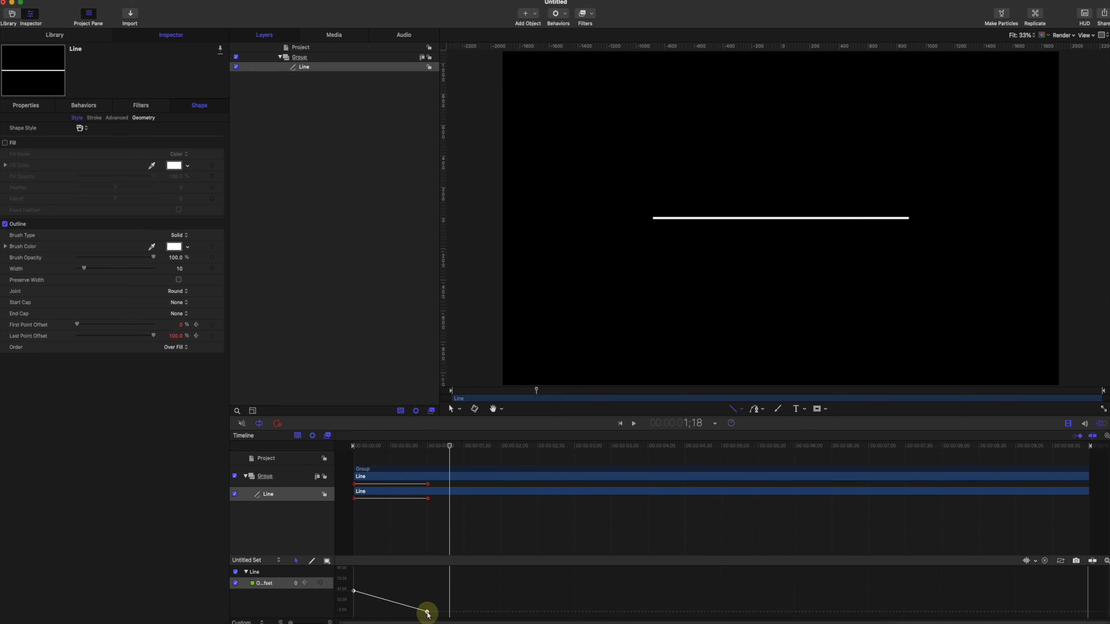
right_click(427, 614)
mouse_move(452, 595)
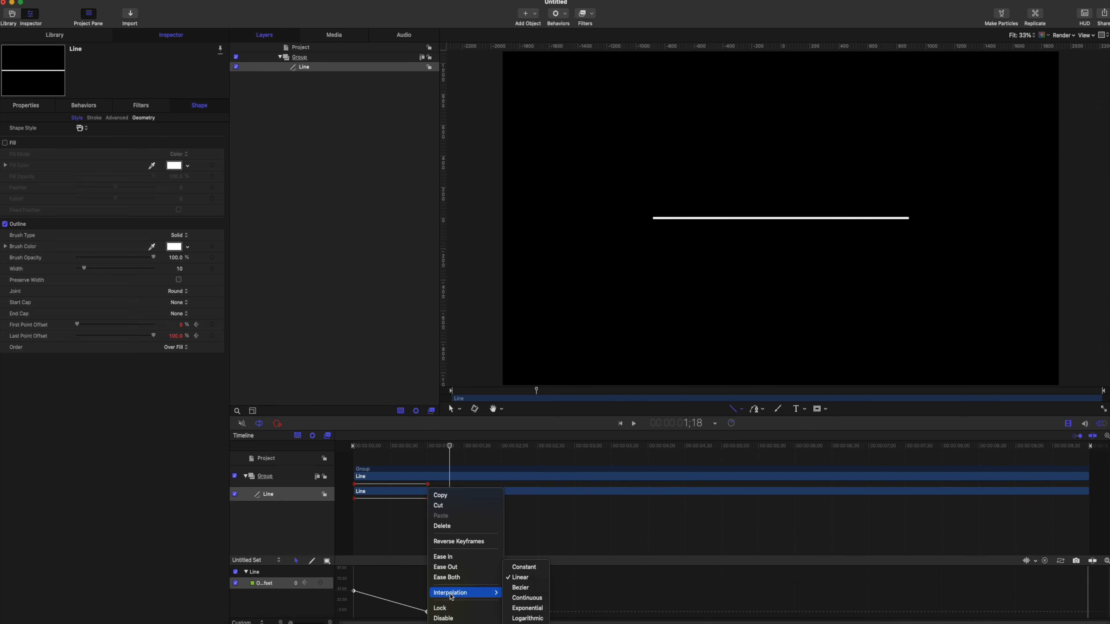
click(520, 589)
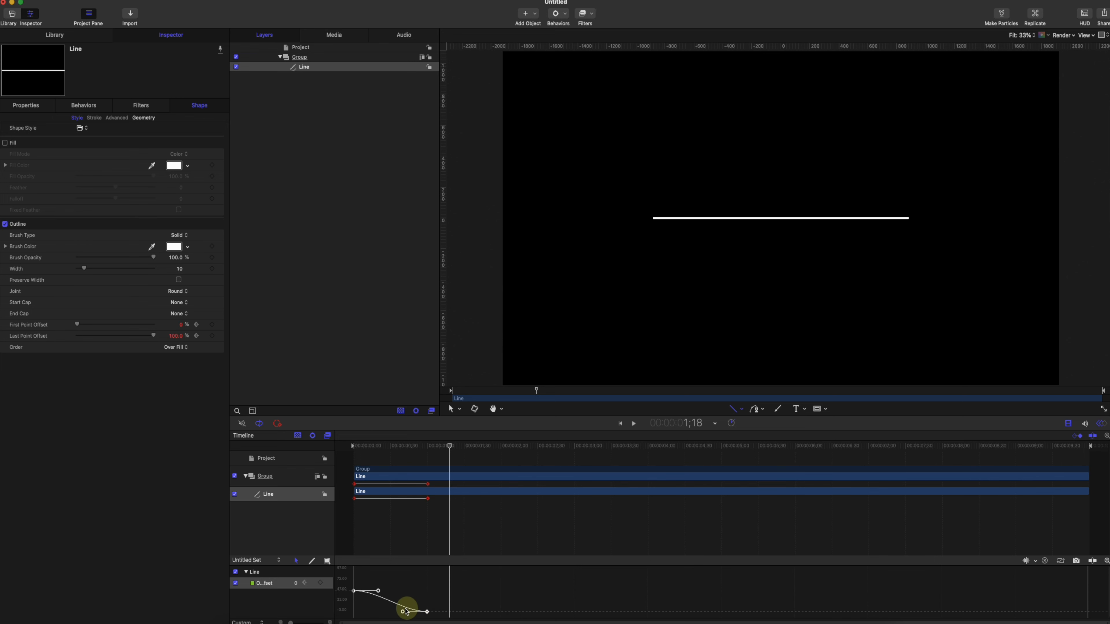
Break the tangents on the end and start keyframes of the First Point Offset curve
right_click(402, 612)
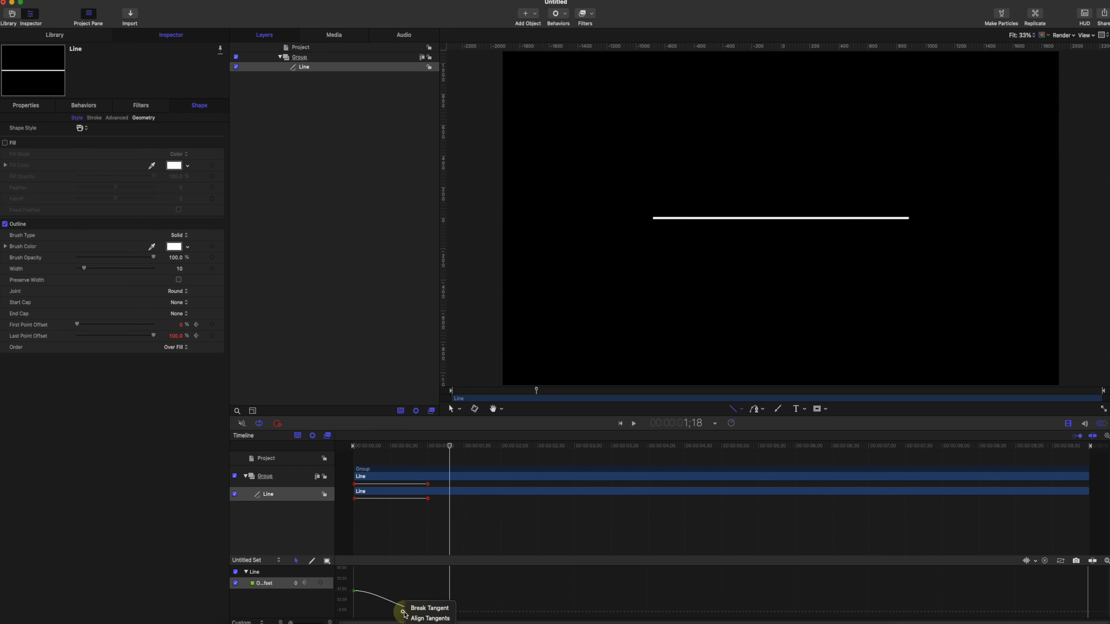
click(422, 608)
click(361, 594)
click(354, 592)
right_click(378, 591)
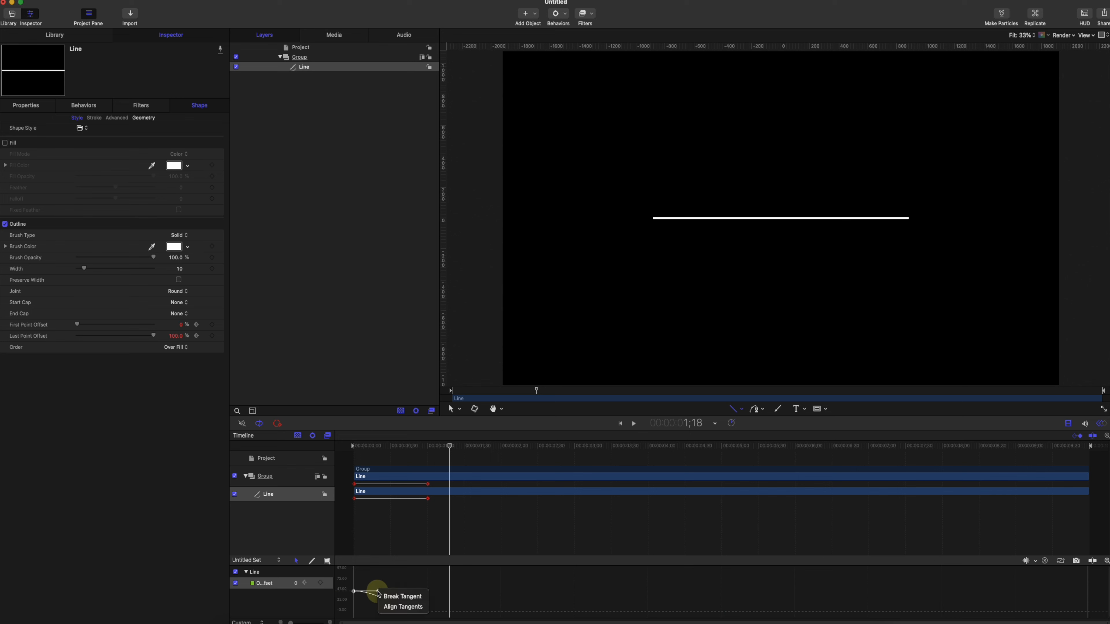
click(395, 596)
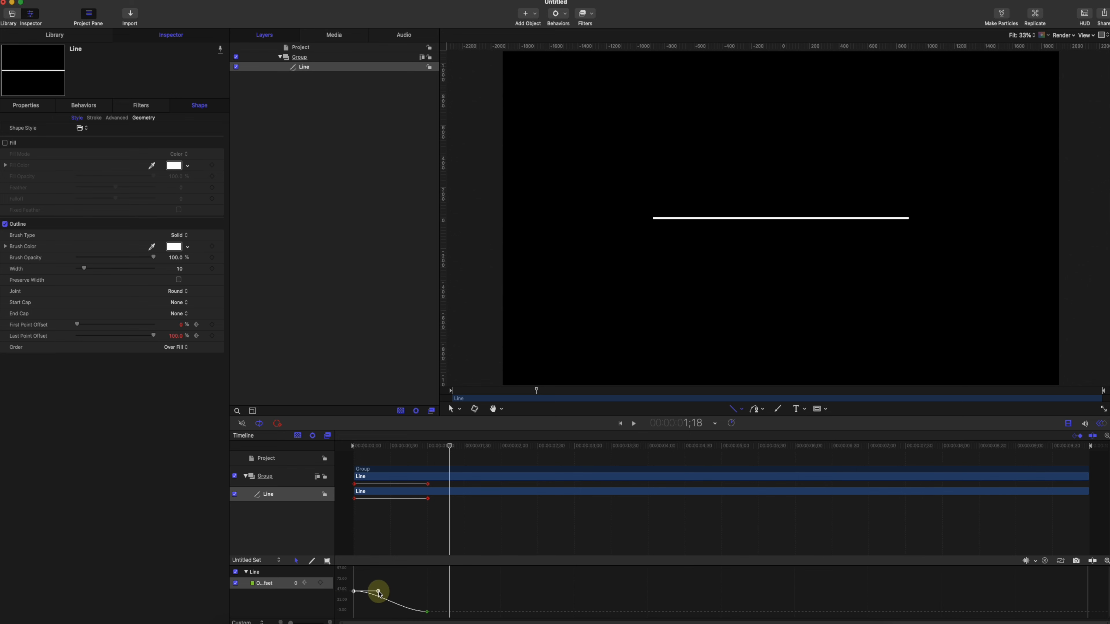
Lengthen both Bezier handles inward to give the First Point Offset curve a steeper S-shape, and preview the animation from the start
drag(379, 594, 411, 593)
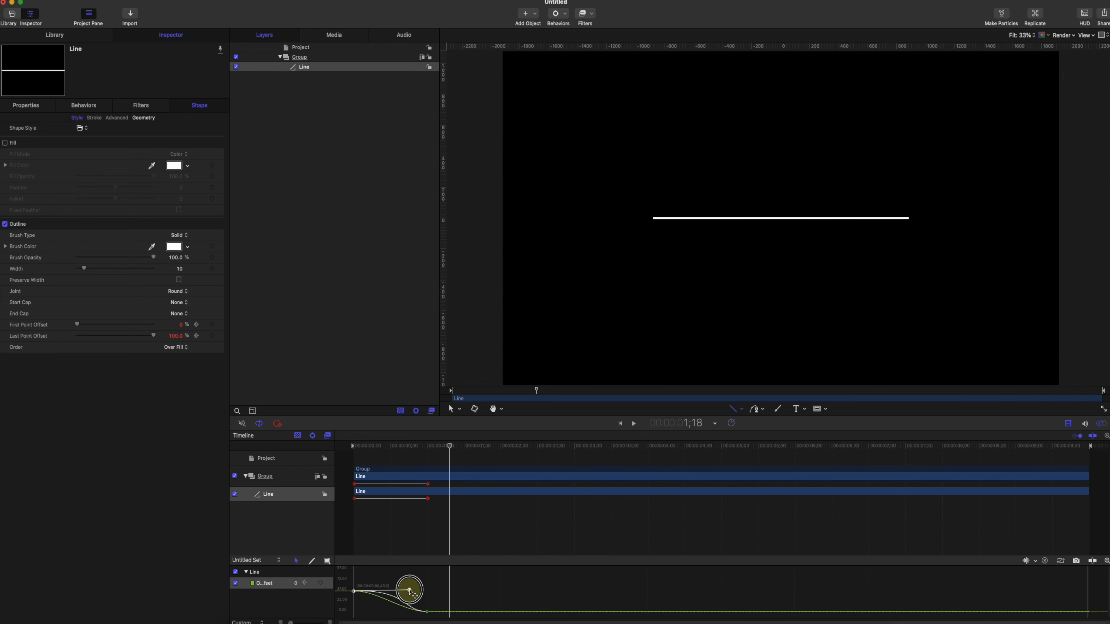
click(420, 621)
drag(405, 614, 390, 611)
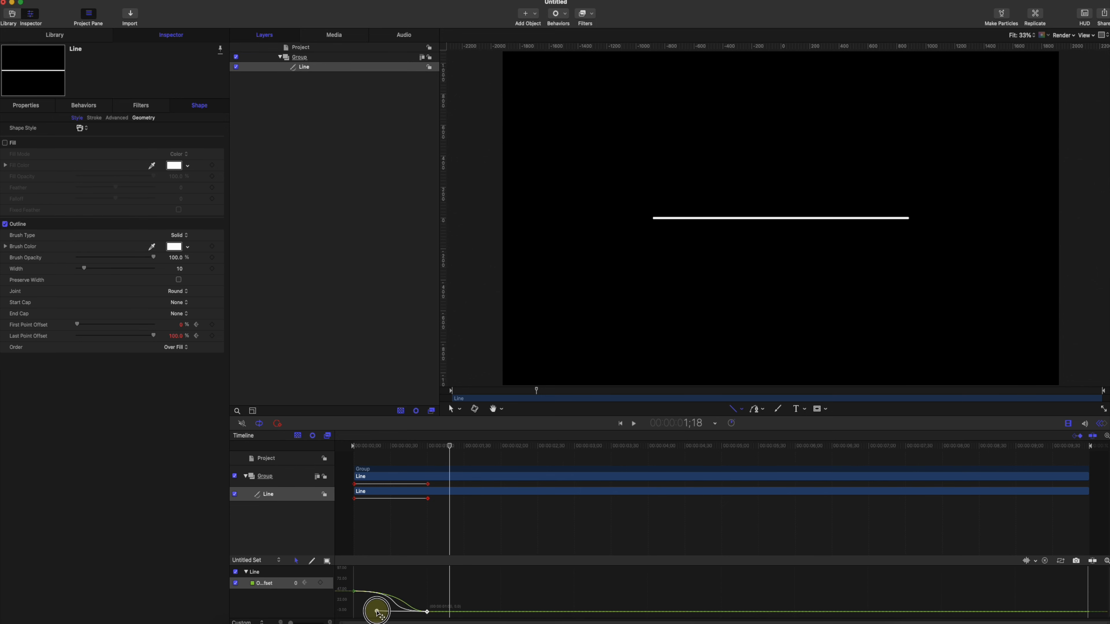
click(366, 458)
click(352, 450)
key(space)
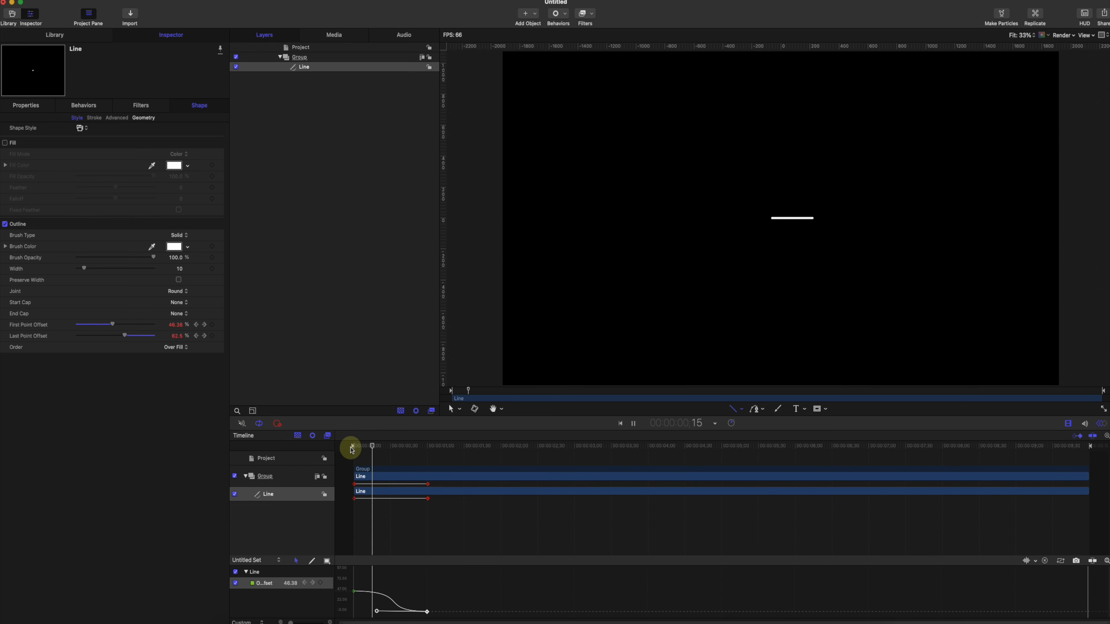
key(space)
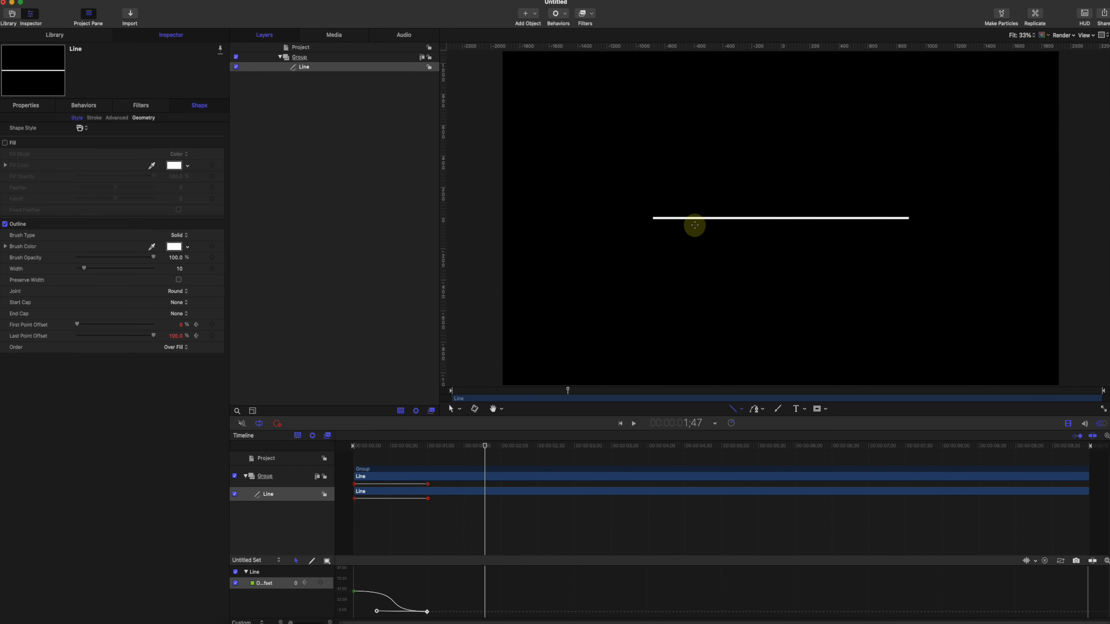
Show only the Last Point Offset curve in the Keyframe Editor and set both of its keyframes to Bezier interpolation
click(220, 336)
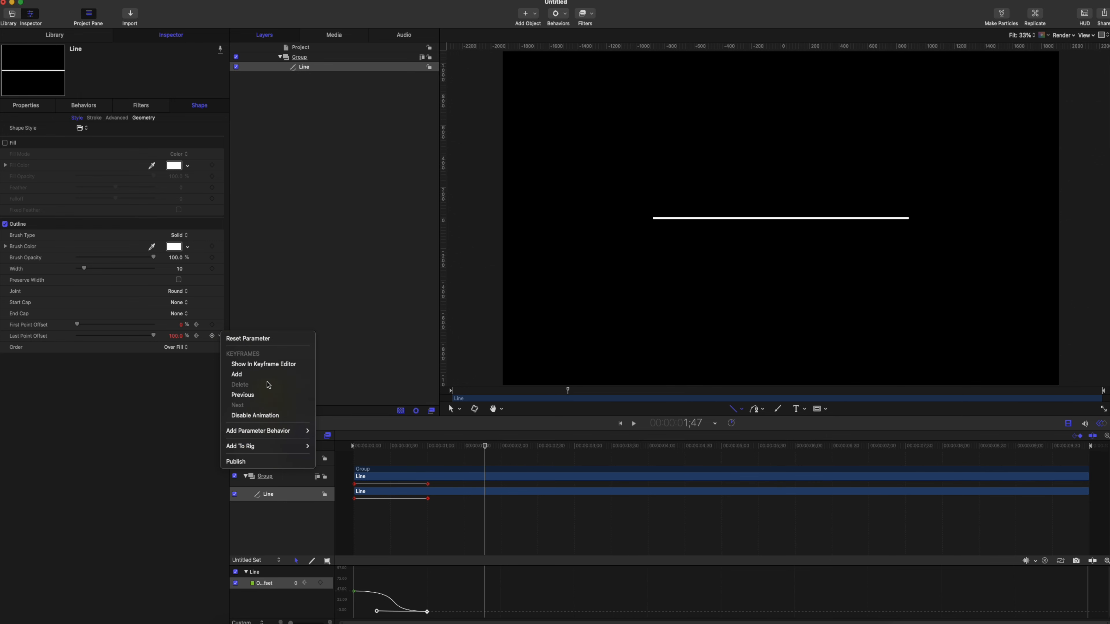
click(267, 365)
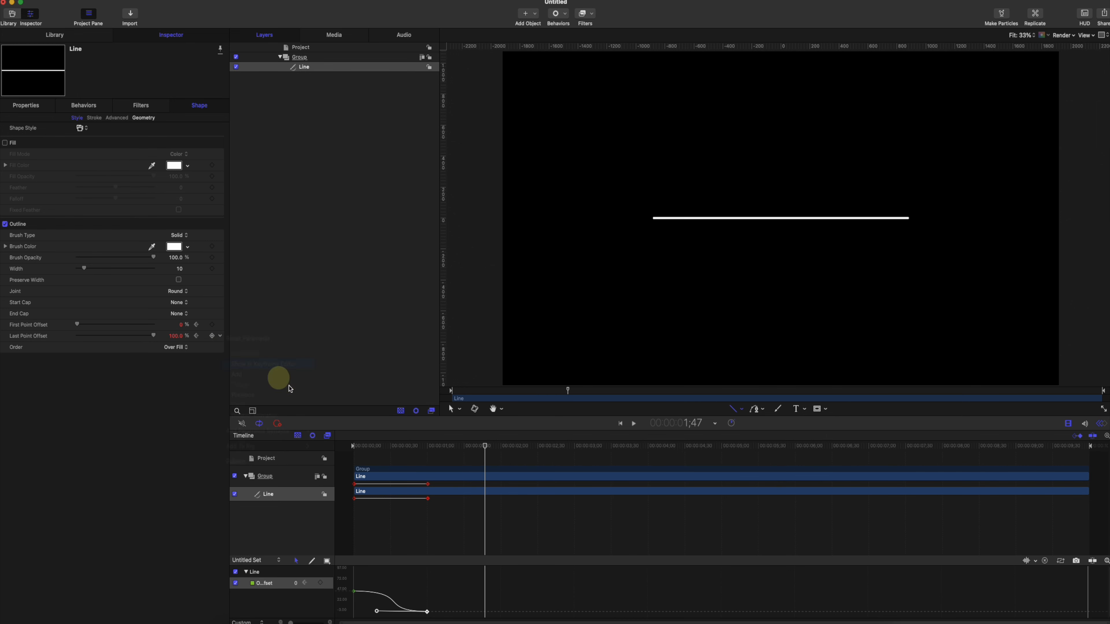
click(236, 585)
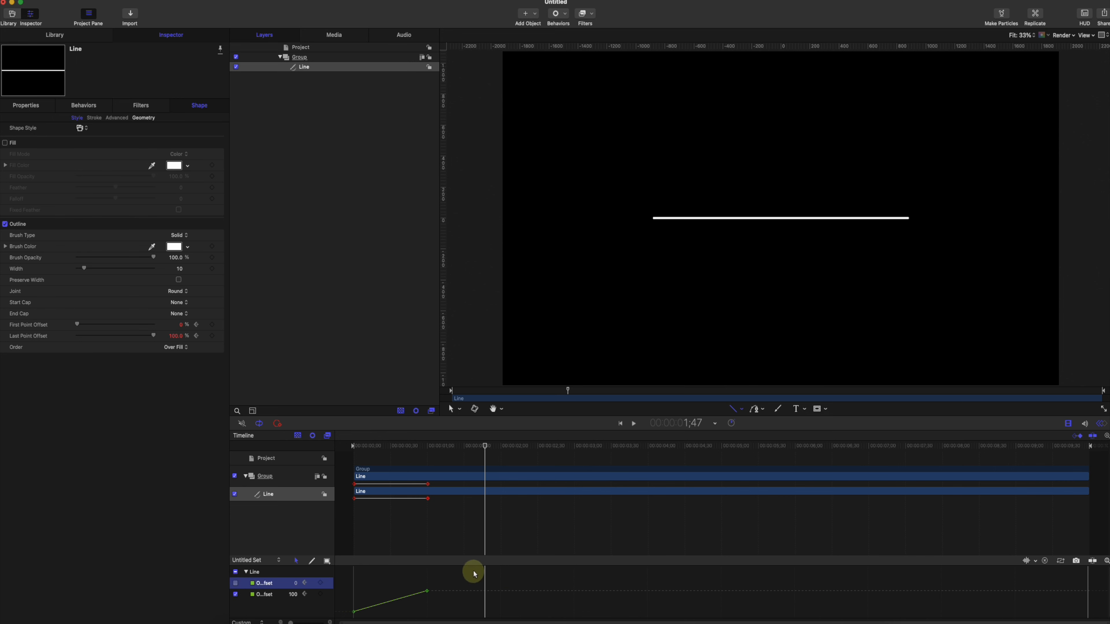
drag(475, 571, 344, 613)
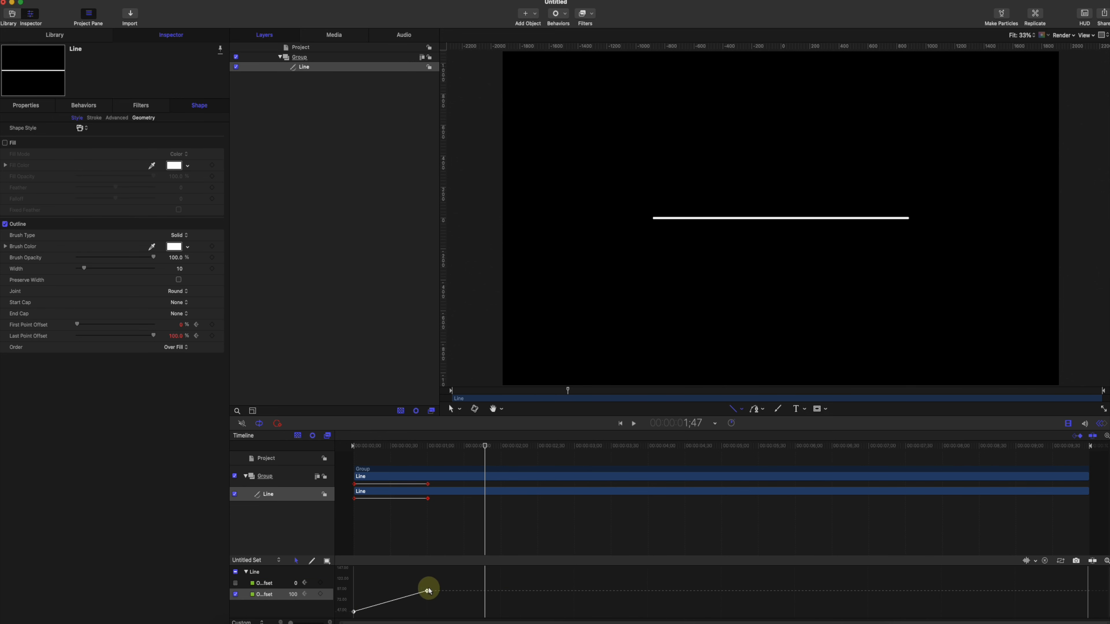
right_click(428, 590)
mouse_move(452, 593)
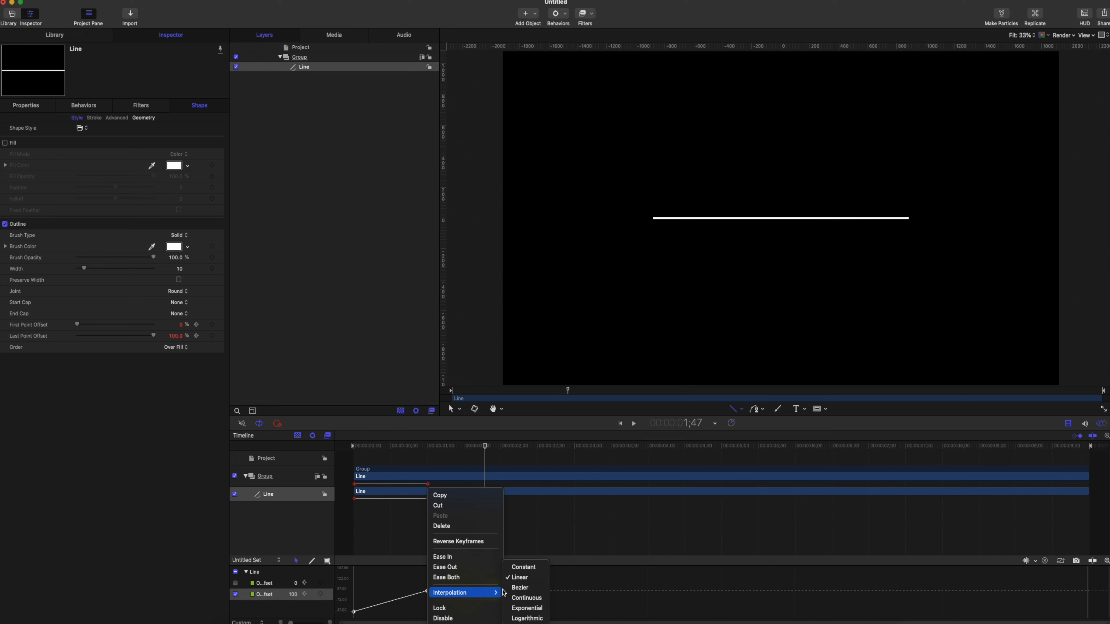
click(524, 588)
Shape the Last Point Offset curve into a steep S by lengthening both handles, breaking the first keyframe's tangent, and play back the result
drag(403, 593, 374, 591)
click(354, 612)
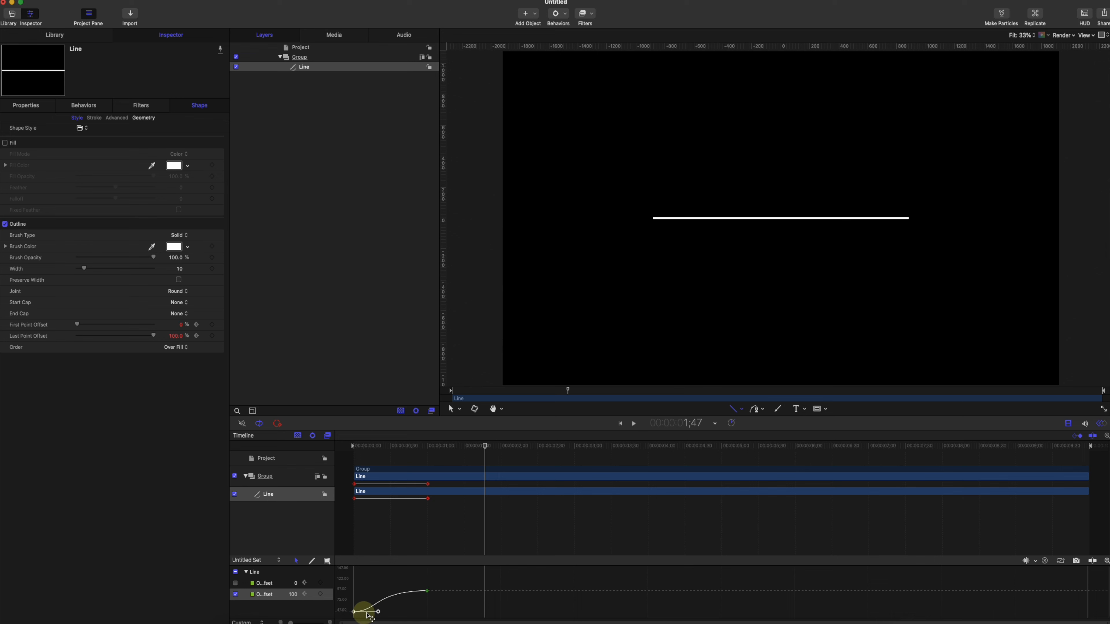
right_click(378, 612)
click(387, 611)
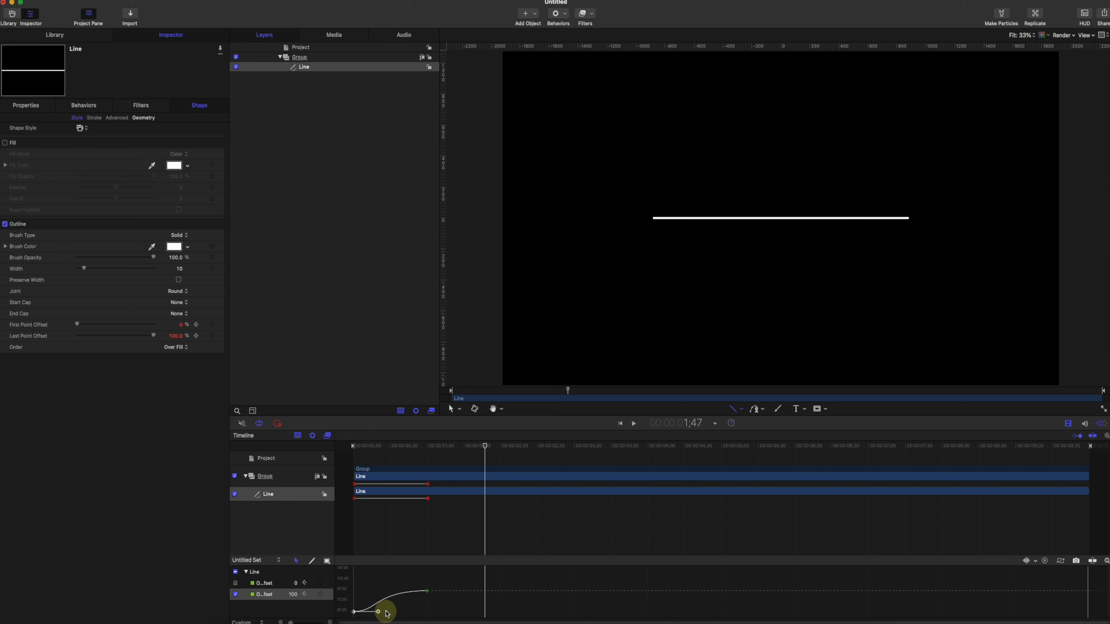
drag(380, 614, 403, 614)
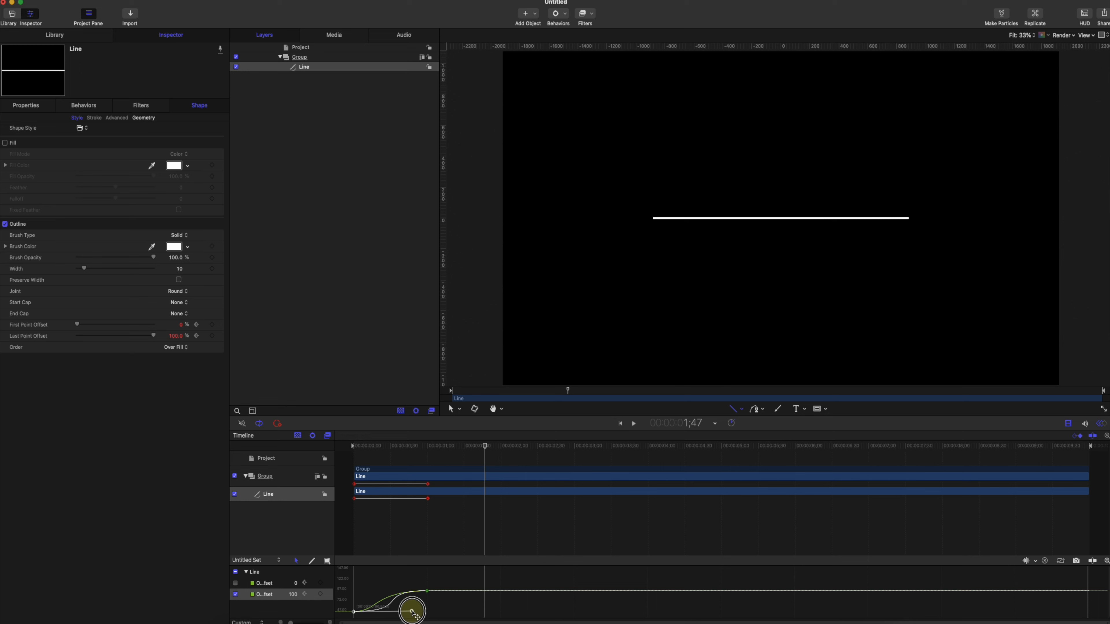
drag(413, 611, 412, 612)
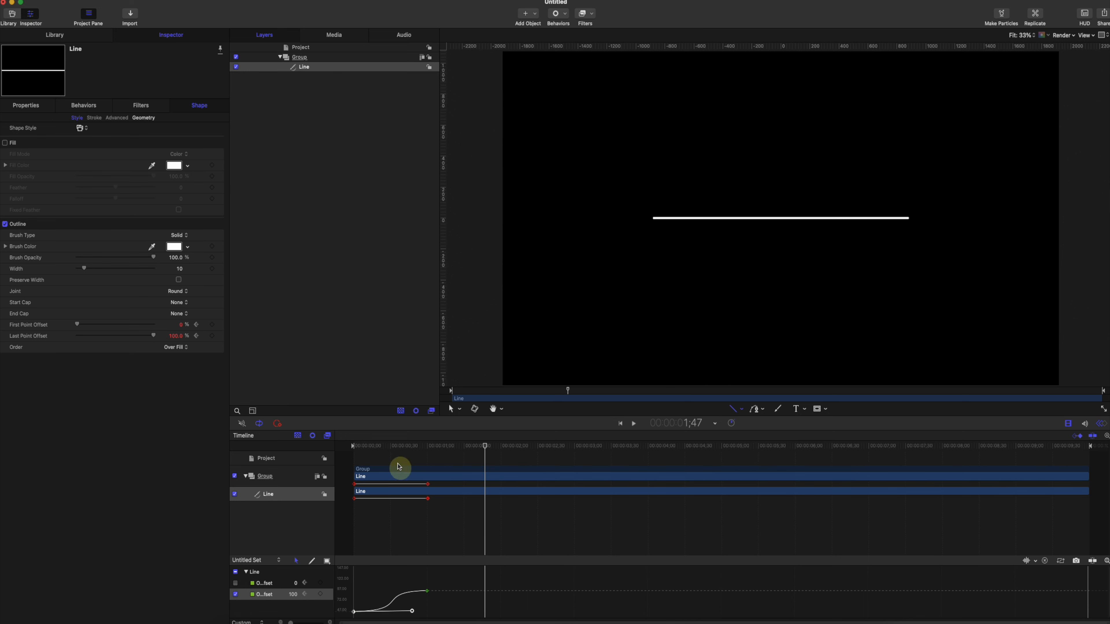
drag(381, 446, 342, 445)
key(space)
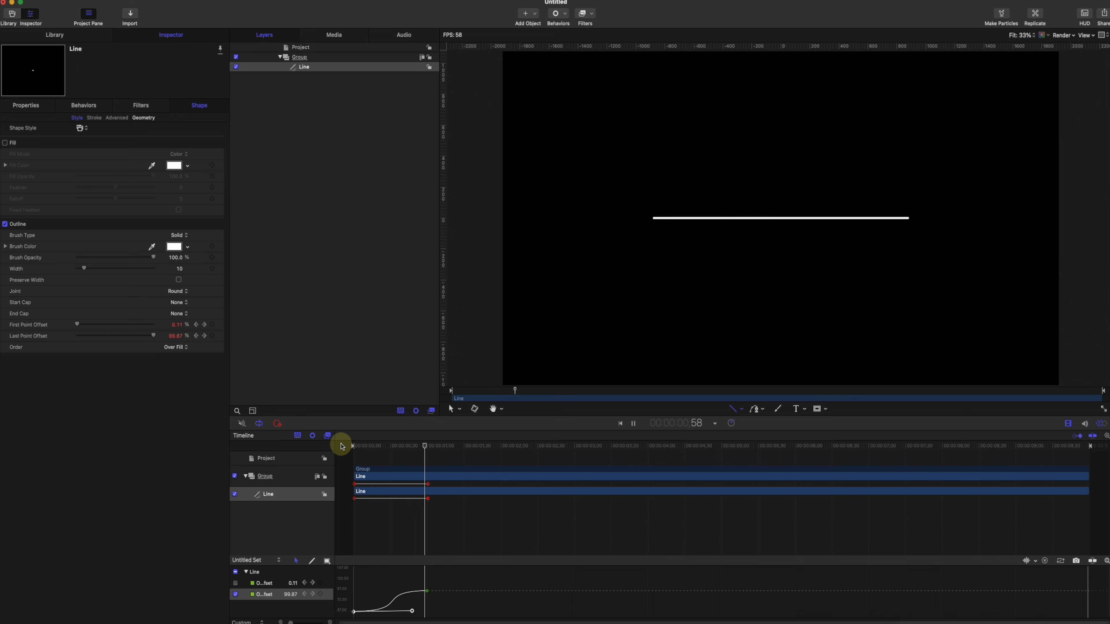
key(space)
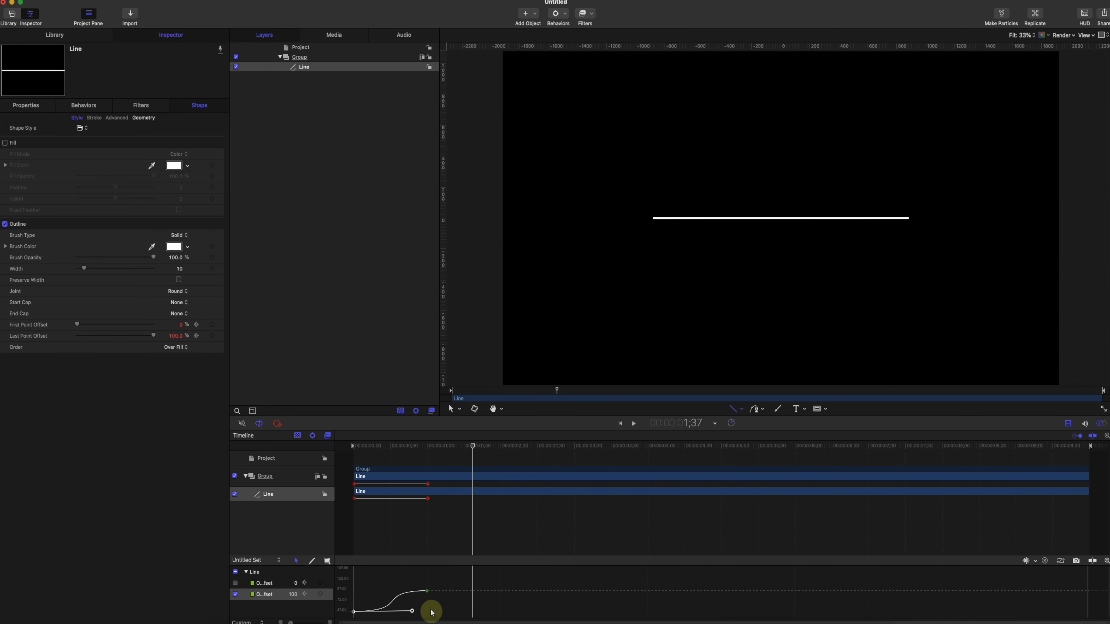
Scrub through the line's growth and slightly lengthen the first keyframe's handle on the Last Point Offset curve
click(415, 446)
mouse_move(415, 446)
mouse_down()
mouse_move(392, 445)
mouse_move(430, 439)
mouse_up()
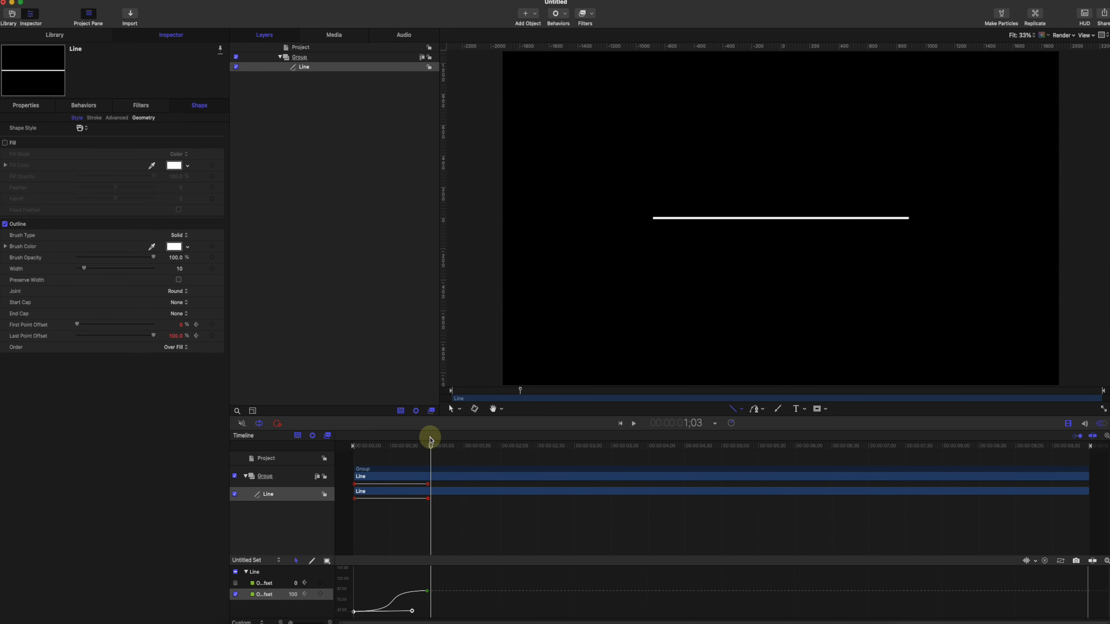
click(413, 611)
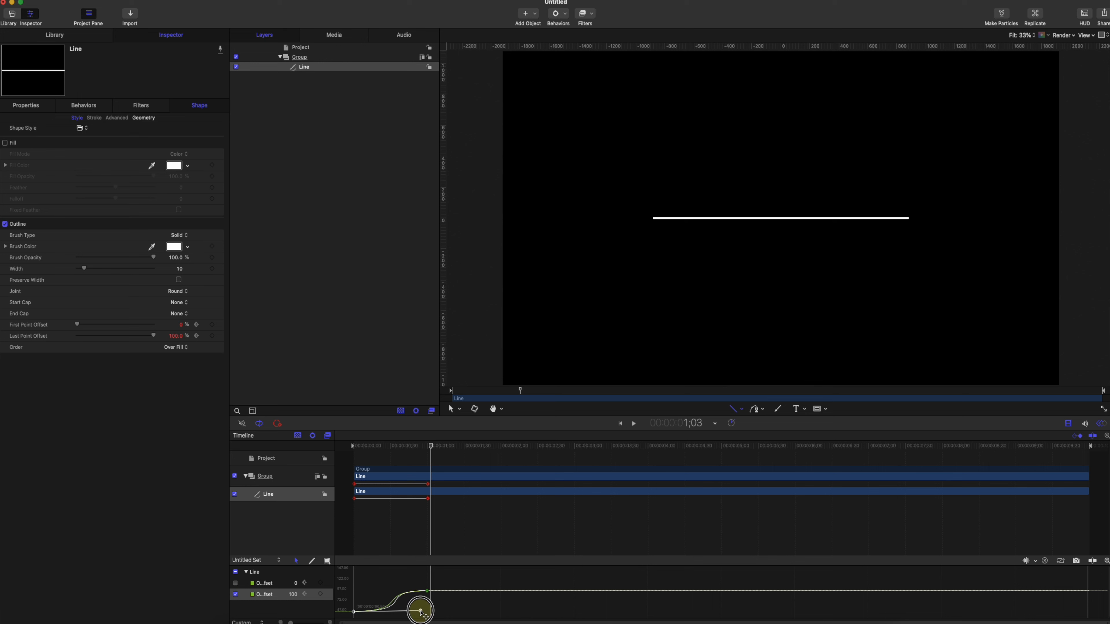
drag(421, 613, 415, 611)
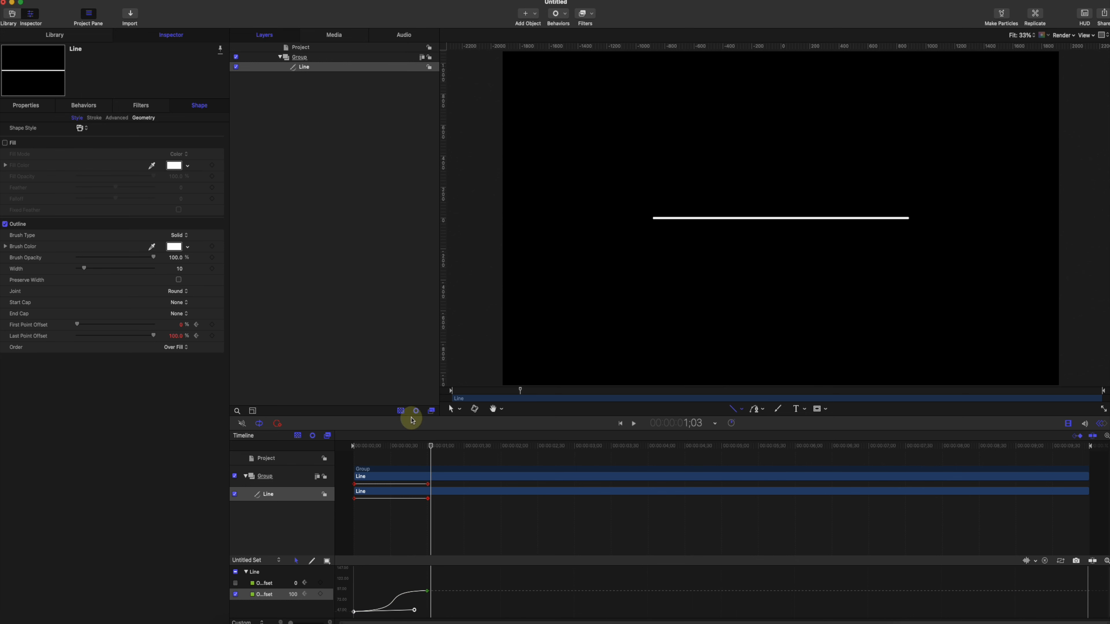
mouse_move(401, 444)
mouse_down()
mouse_move(384, 443)
mouse_move(409, 446)
mouse_up()
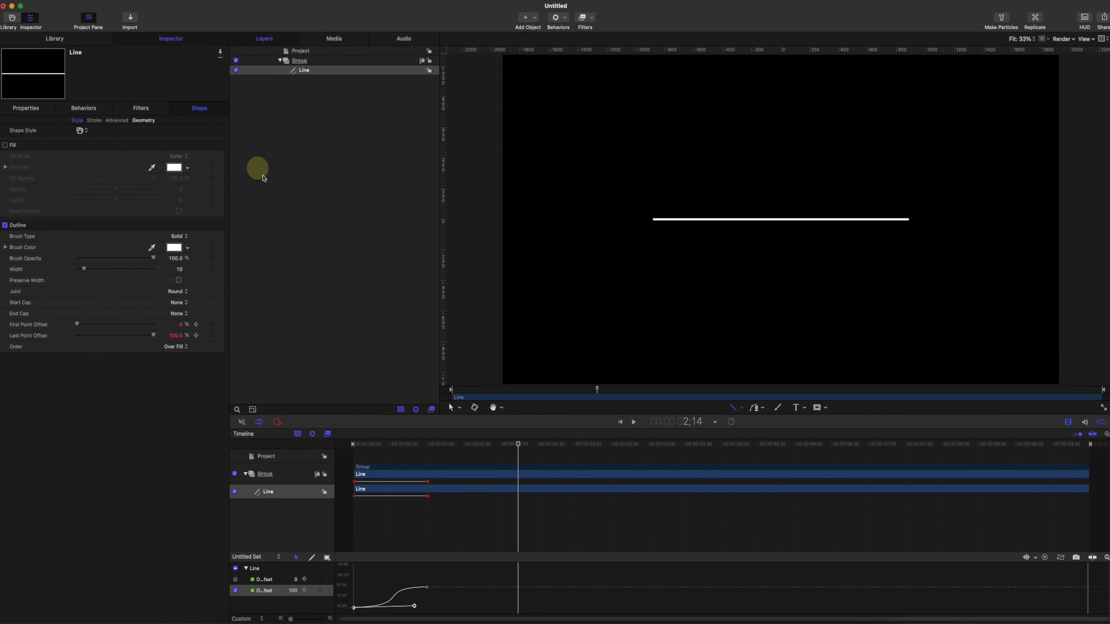
Keyframe the line's Z rotation at 0° on frame 25 and 180° at 1;30, and preview the animation from the start
click(23, 113)
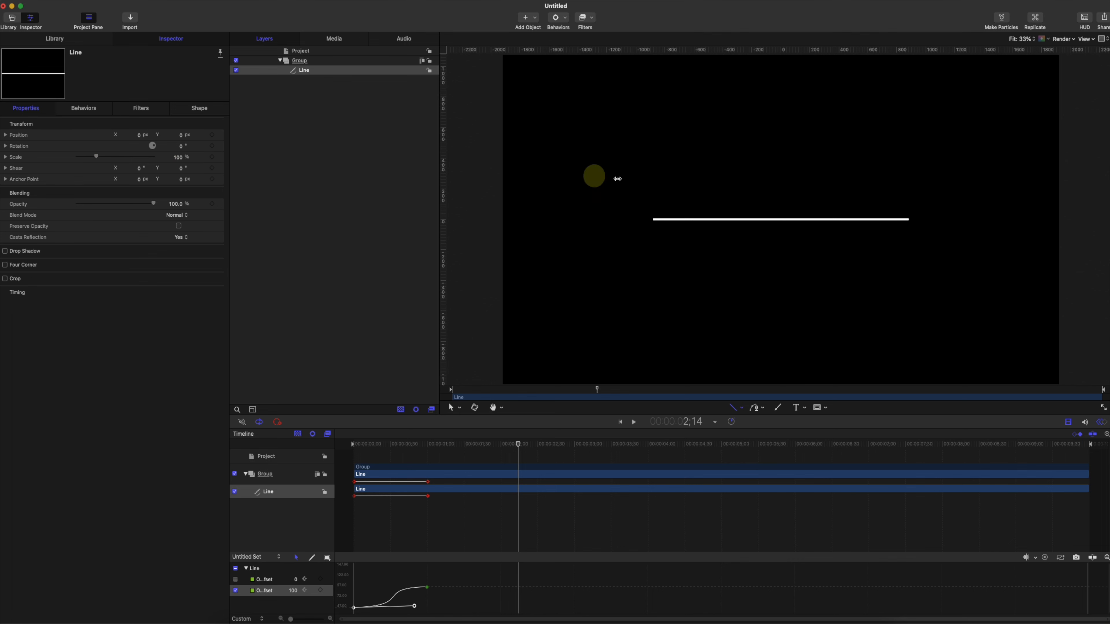
click(6, 146)
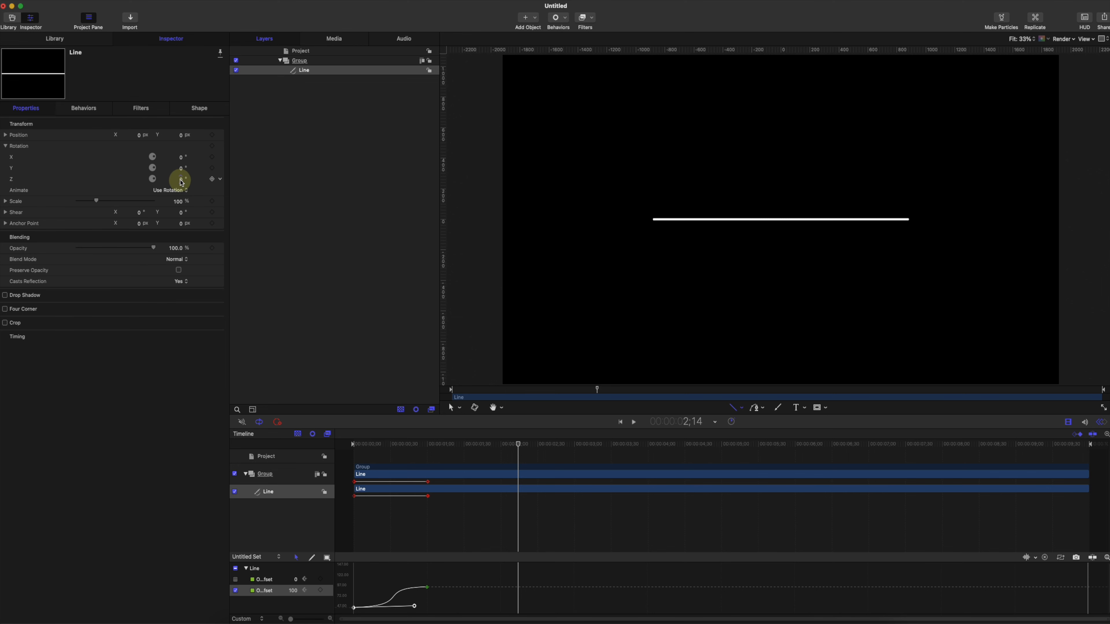
click(389, 445)
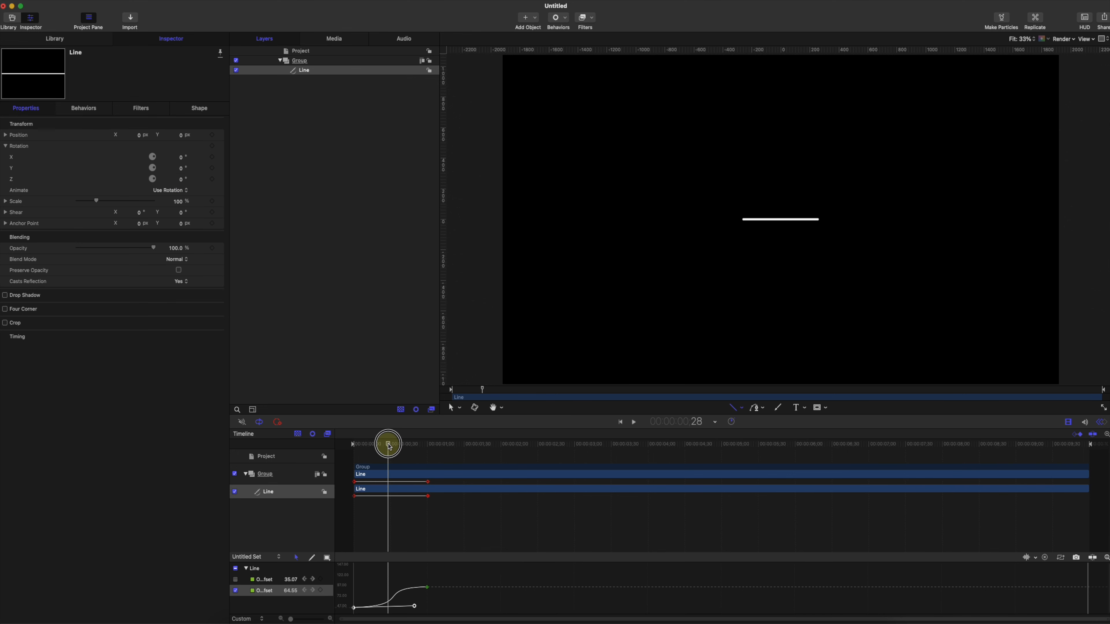
drag(389, 446, 386, 447)
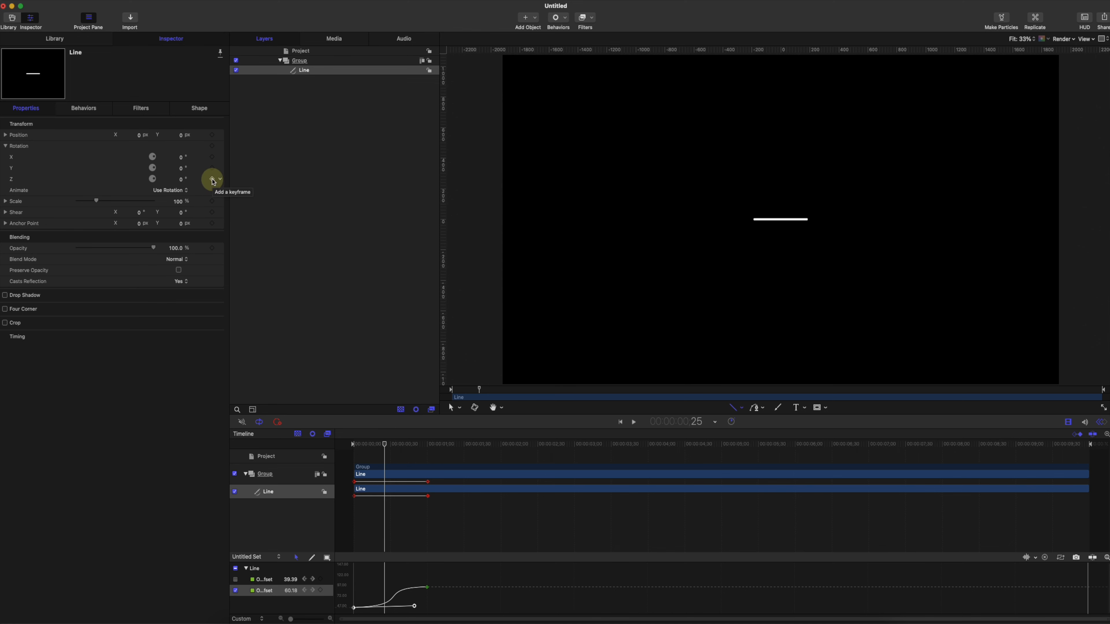
drag(391, 441, 465, 453)
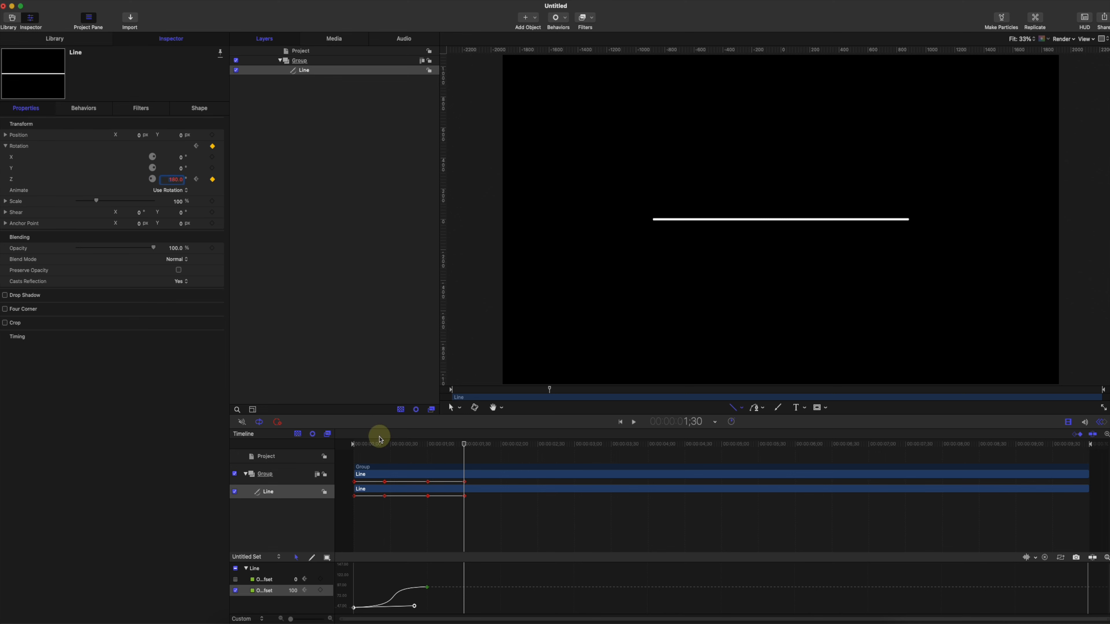
mouse_move(373, 442)
mouse_down()
mouse_move(346, 448)
mouse_move(476, 453)
mouse_move(353, 447)
mouse_up()
key(space)
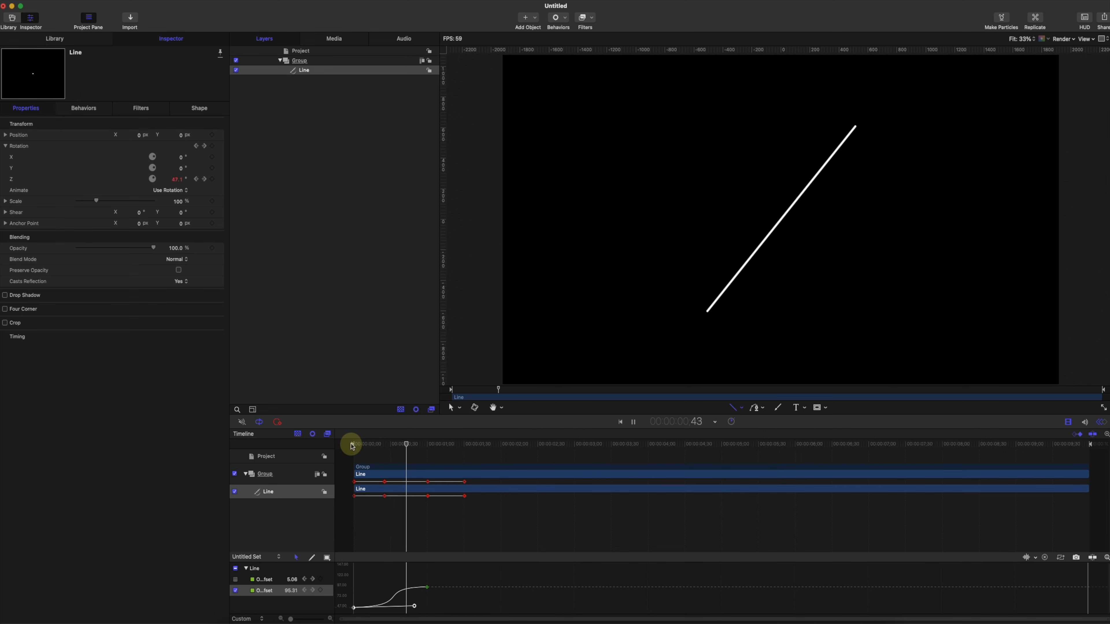
key(space)
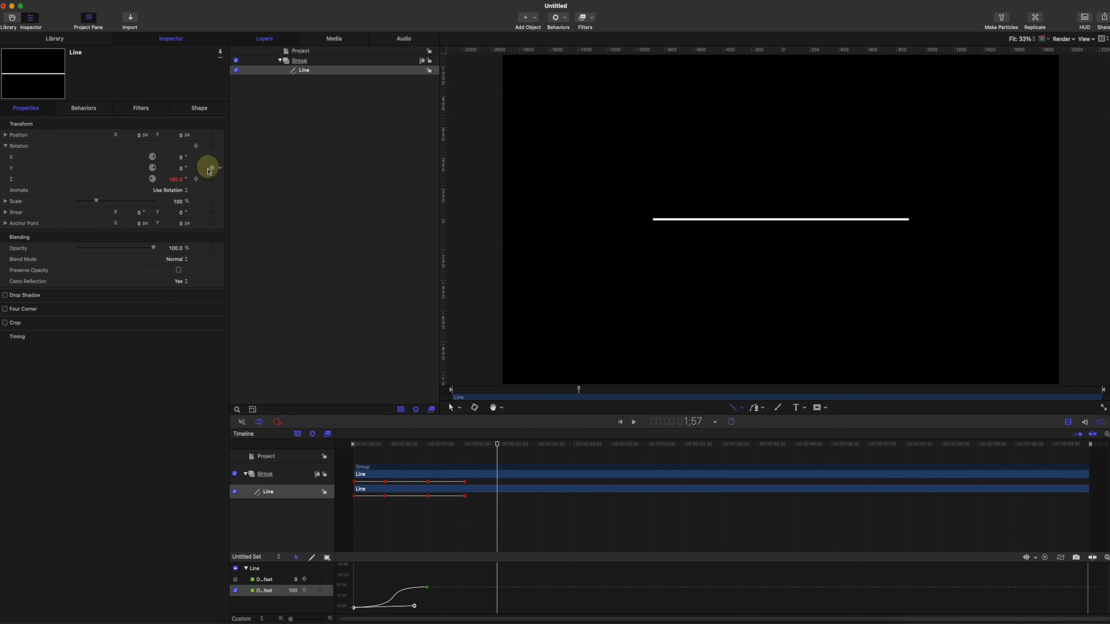
Show the line's Z rotation curve in the Keyframe Editor and hide the Last Point Offset curve
right_click(218, 178)
mouse_move(270, 275)
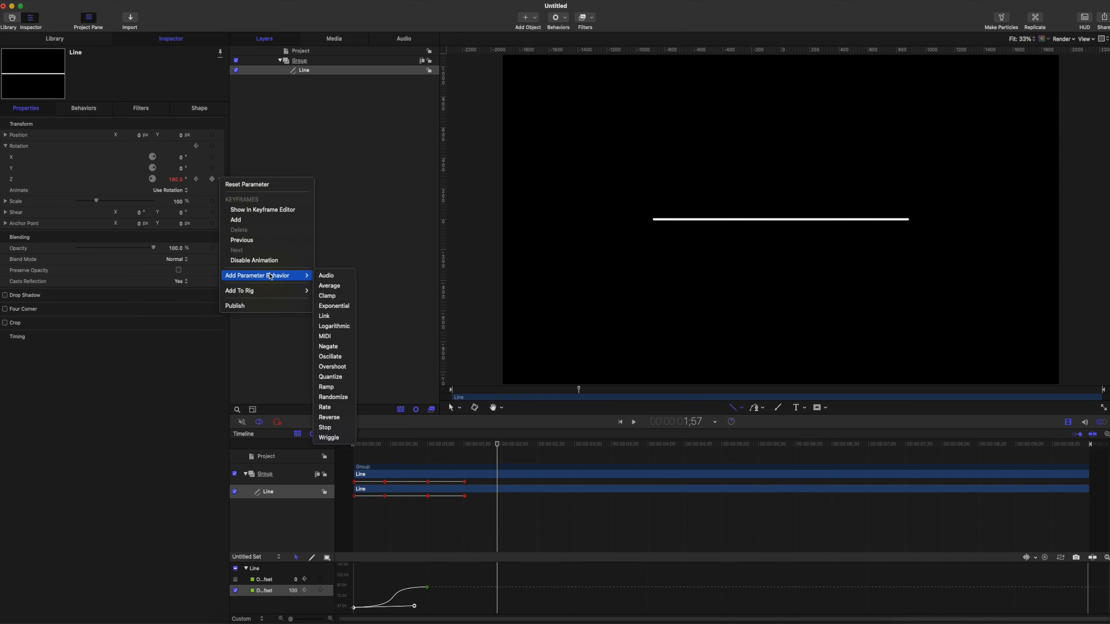
click(263, 212)
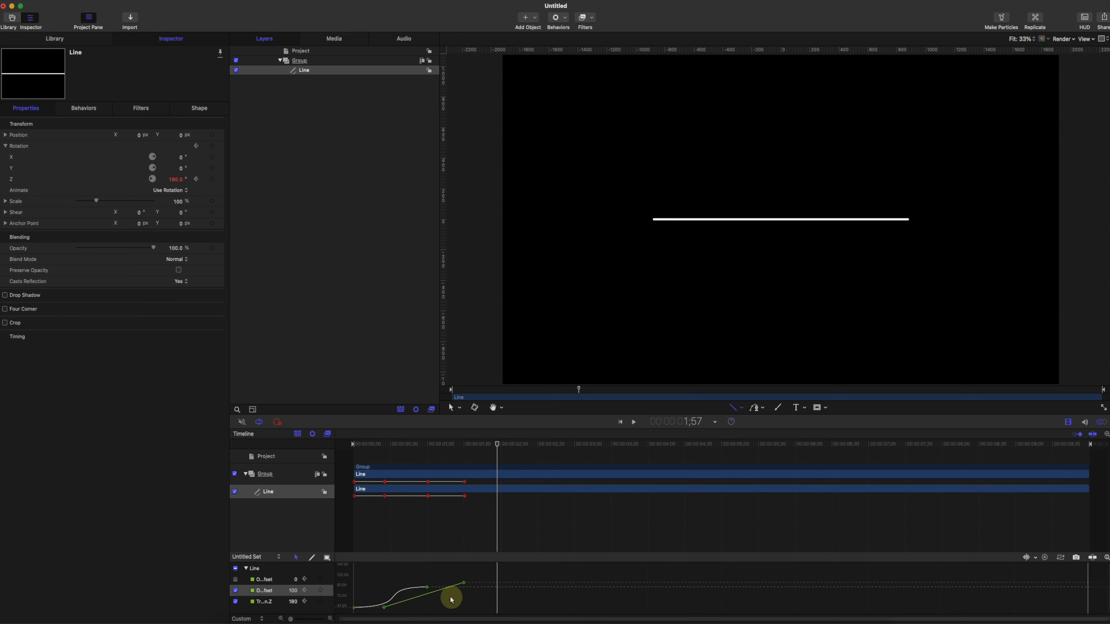
click(236, 591)
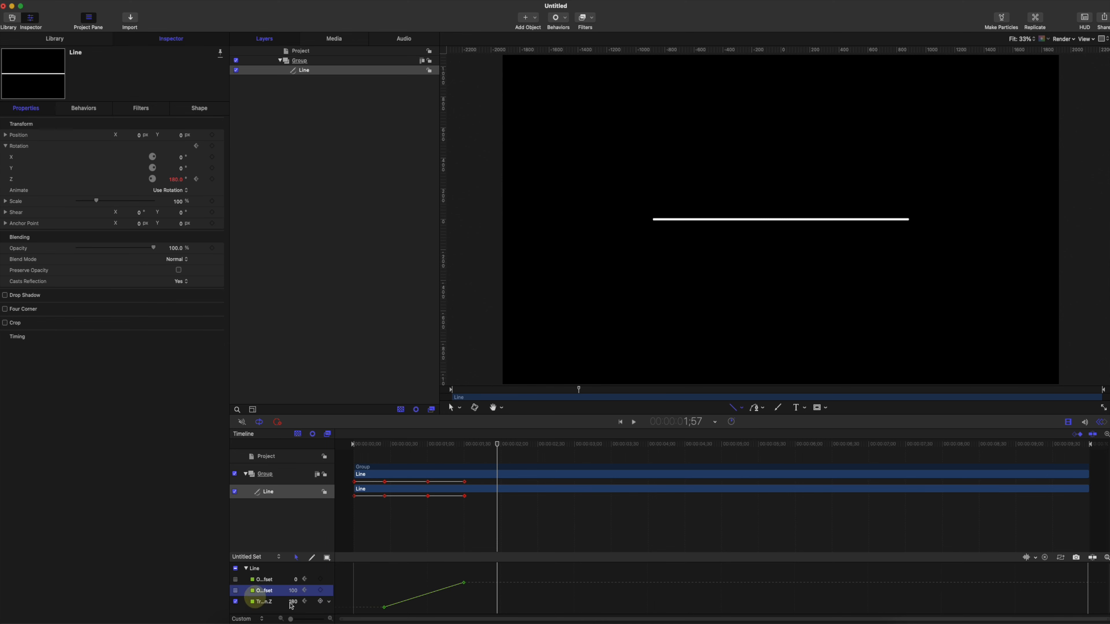
Set both keyframes of the Z rotation curve to Bezier interpolation
drag(479, 574, 360, 613)
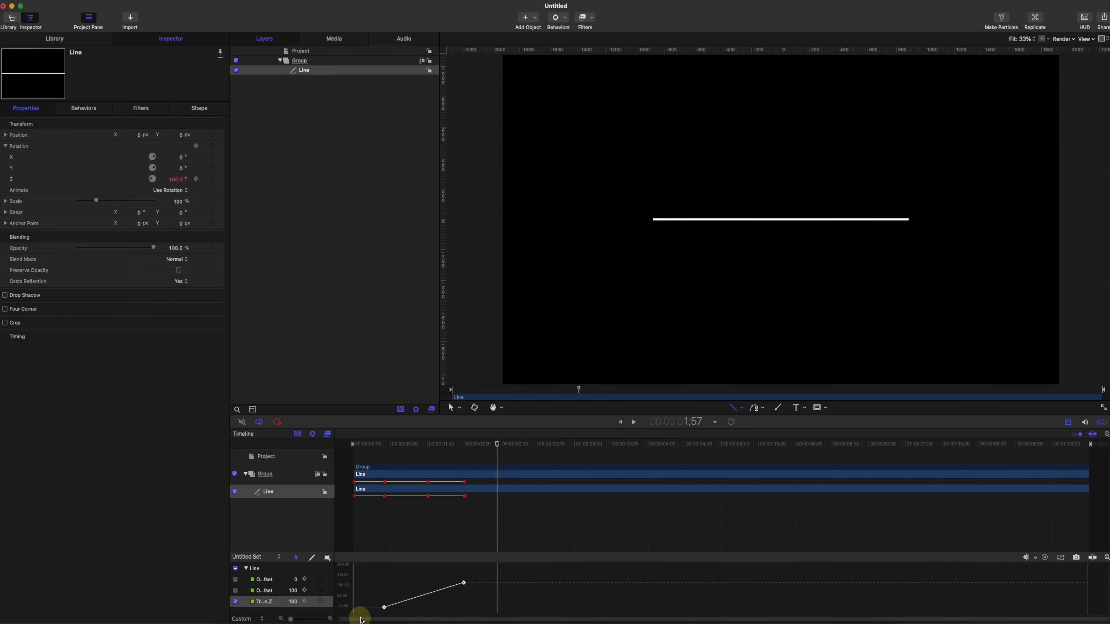
right_click(463, 583)
mouse_move(493, 590)
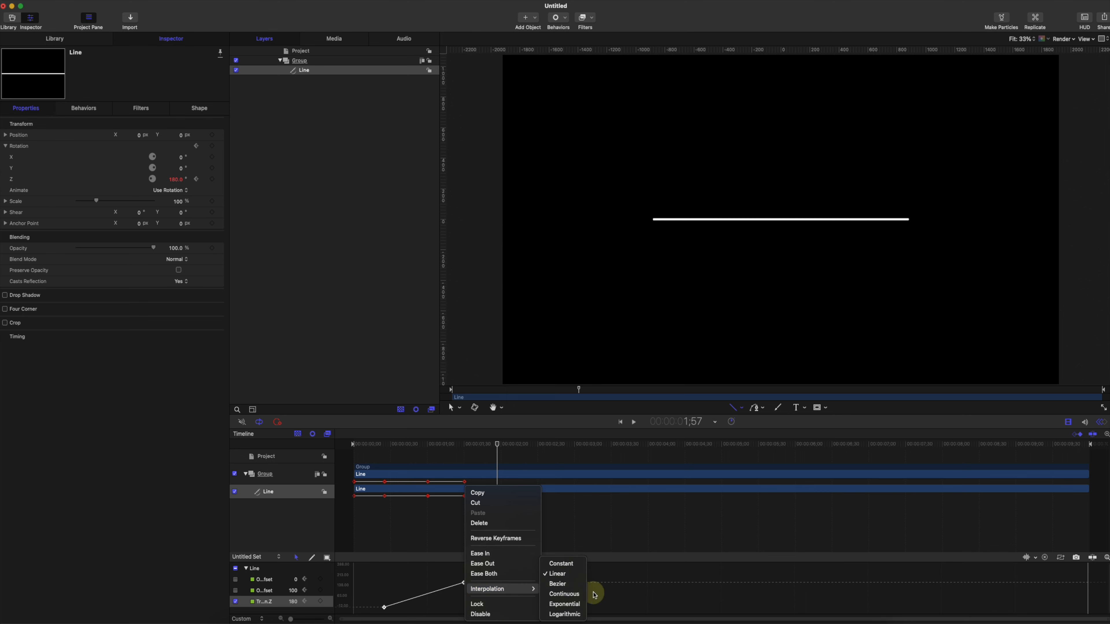
click(572, 587)
Break the last rotation keyframe's tangent and adjust the handles of both keyframes so the Z rotation curve forms a smooth S
right_click(437, 593)
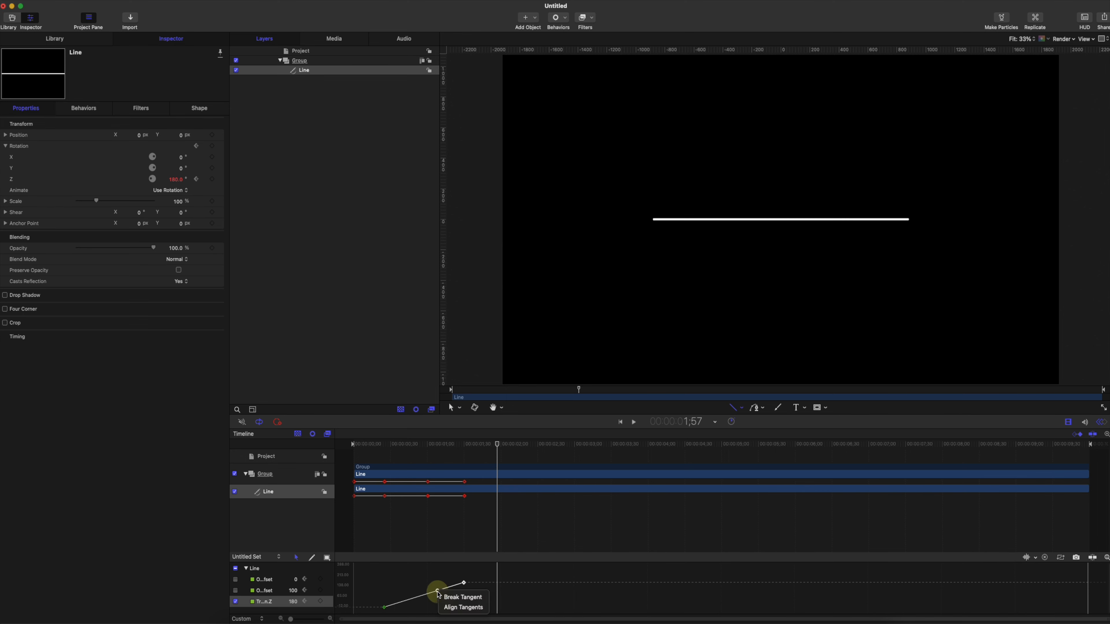
click(448, 597)
mouse_move(438, 591)
mouse_down()
mouse_move(406, 609)
mouse_move(421, 596)
mouse_move(409, 598)
mouse_move(425, 604)
mouse_up()
click(397, 608)
Play back the eased rotation from about frame 20 and scrub through the line's turn to check its timing
click(379, 443)
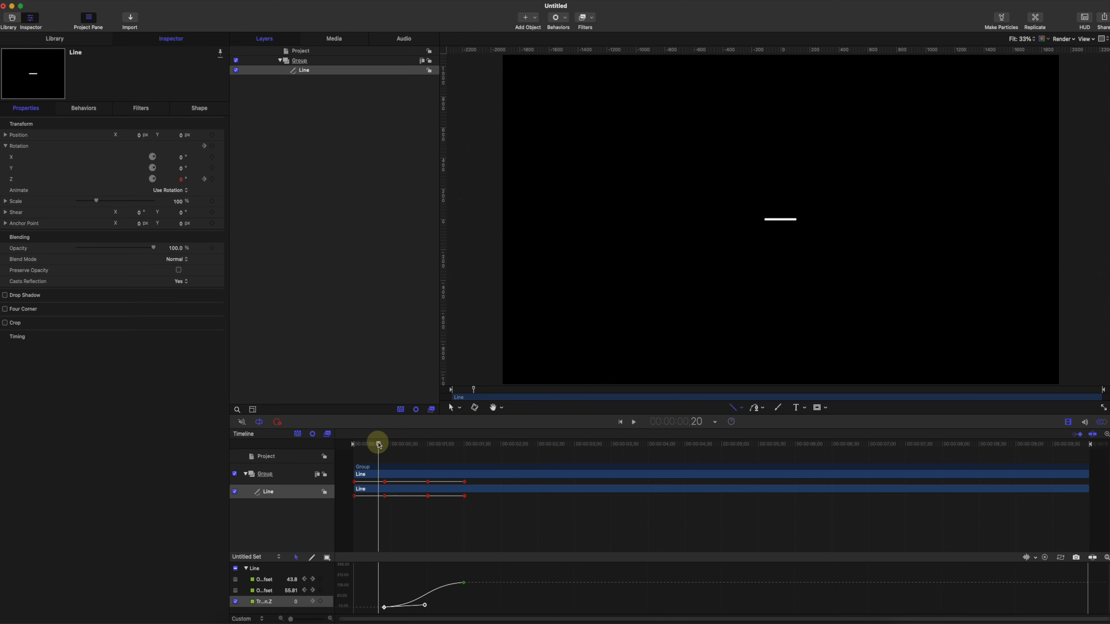
key(space)
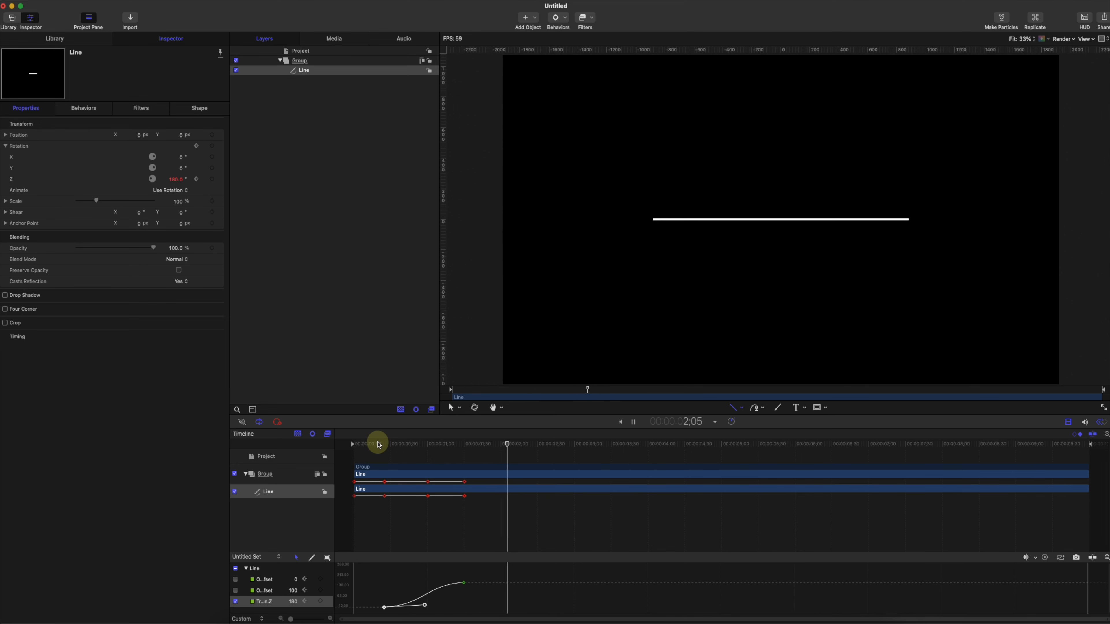
key(space)
mouse_move(412, 450)
mouse_down()
mouse_move(397, 446)
mouse_move(433, 446)
mouse_up()
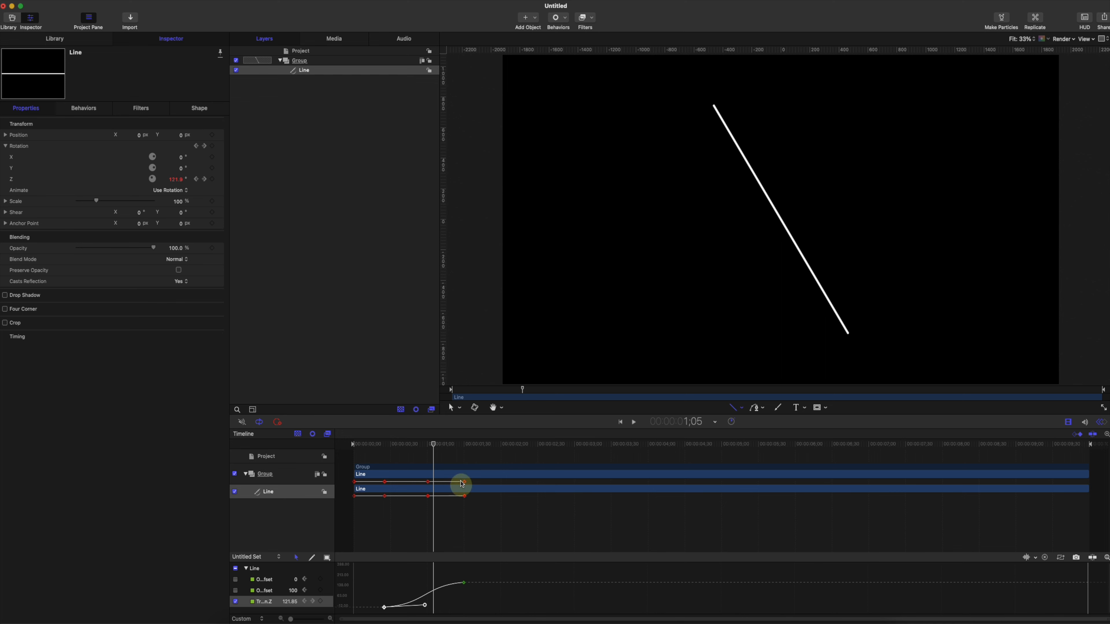
drag(433, 446, 462, 444)
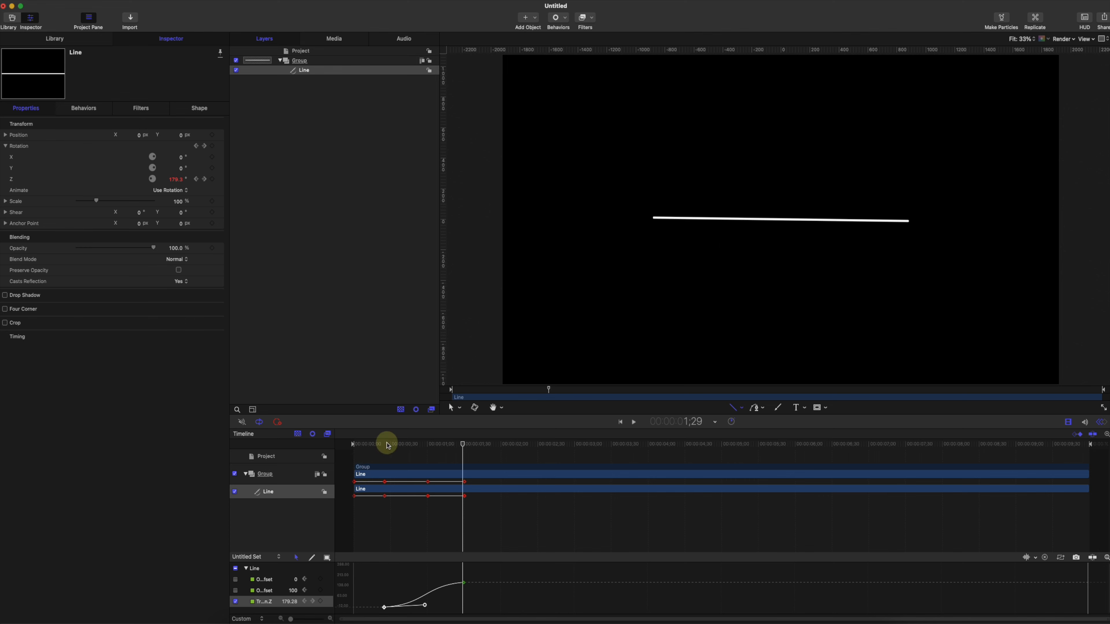
mouse_move(384, 442)
mouse_down()
mouse_move(354, 440)
mouse_move(392, 444)
mouse_up()
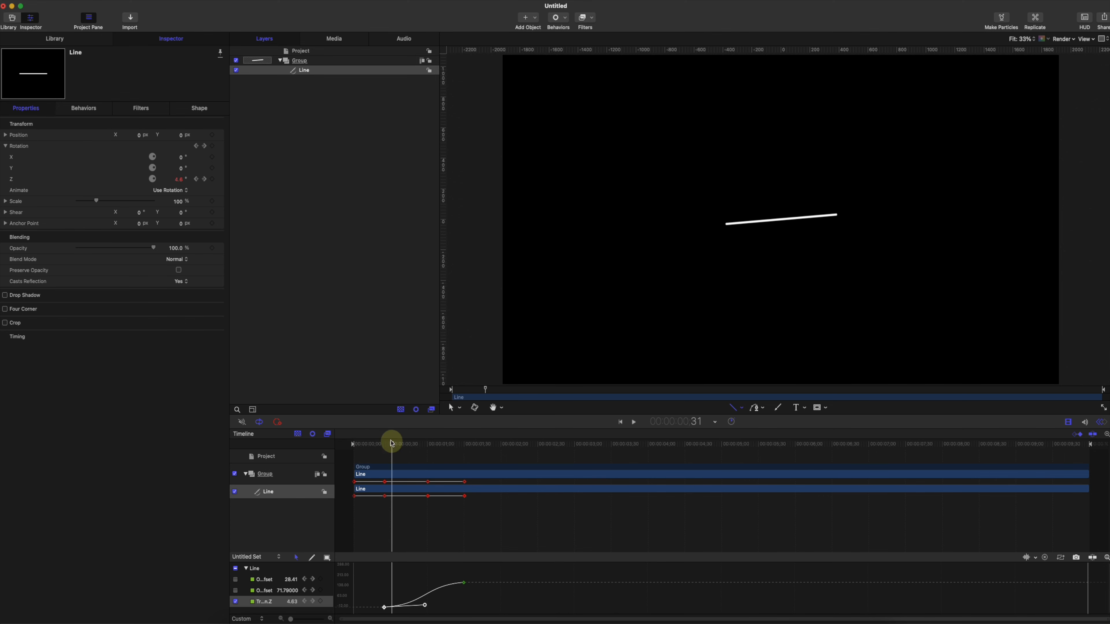
At the project start, draw a rectangle about 3800 by 1080 px in the group, covering the canvas below the line
click(324, 104)
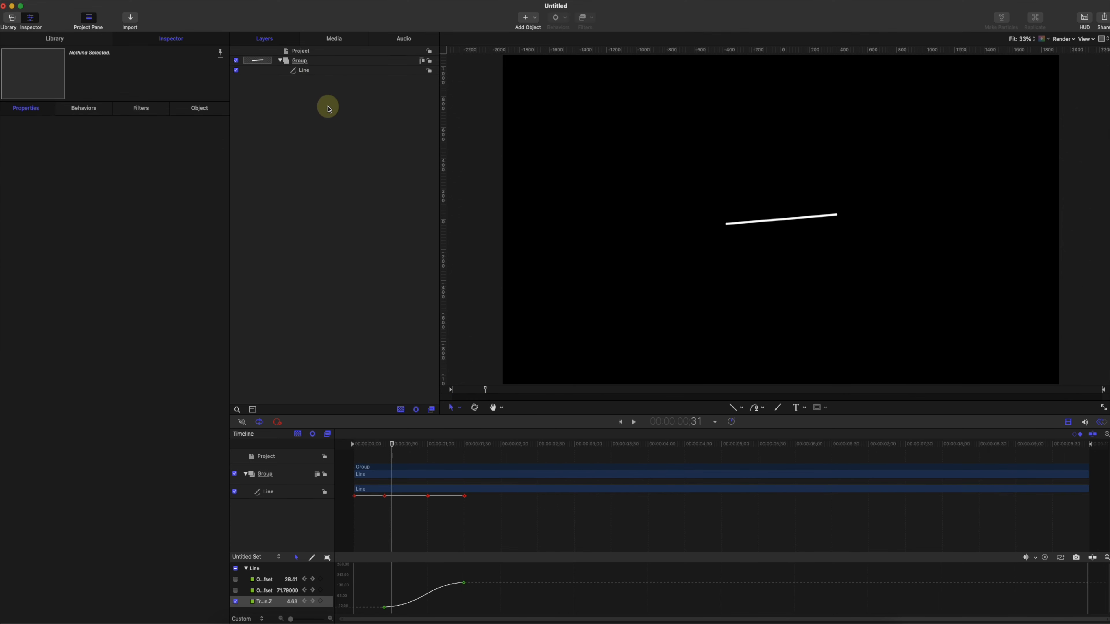
click(305, 63)
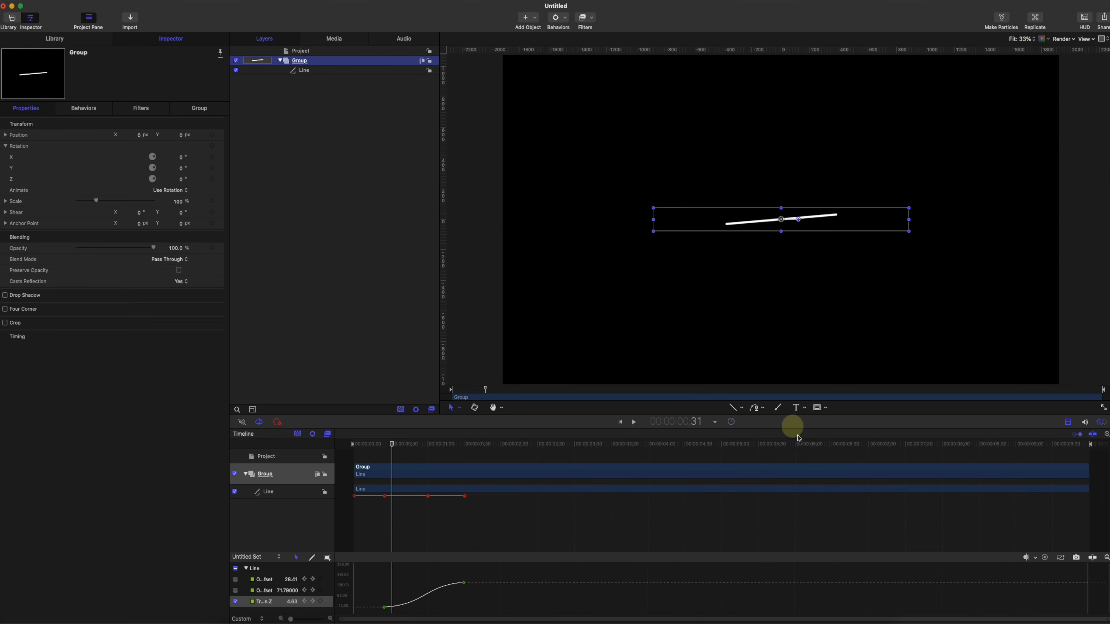
drag(381, 444, 355, 443)
click(742, 408)
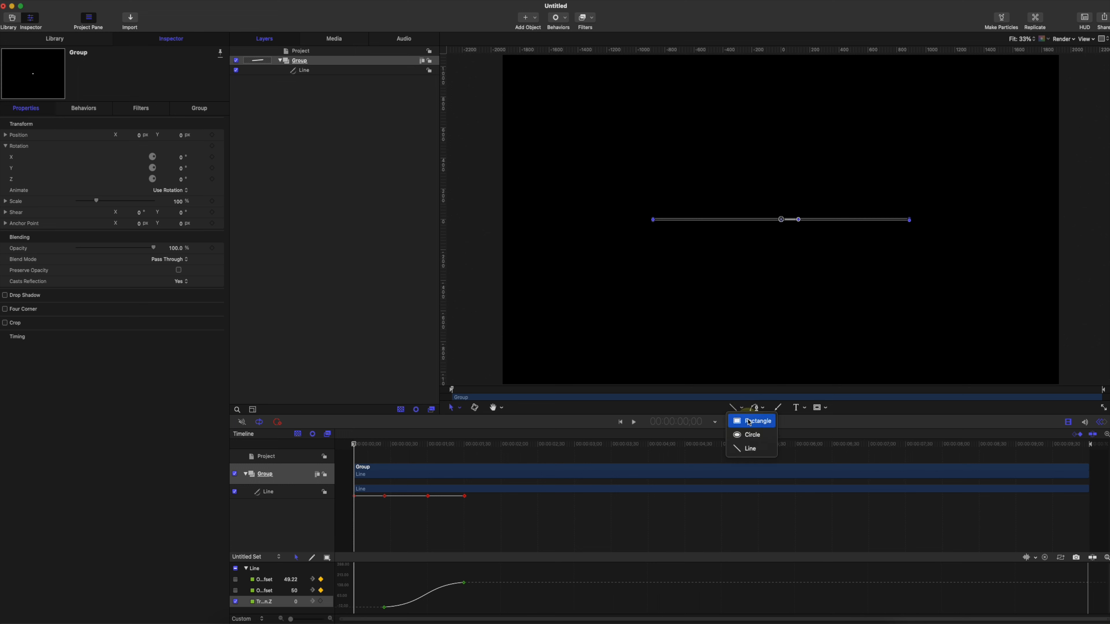
click(749, 421)
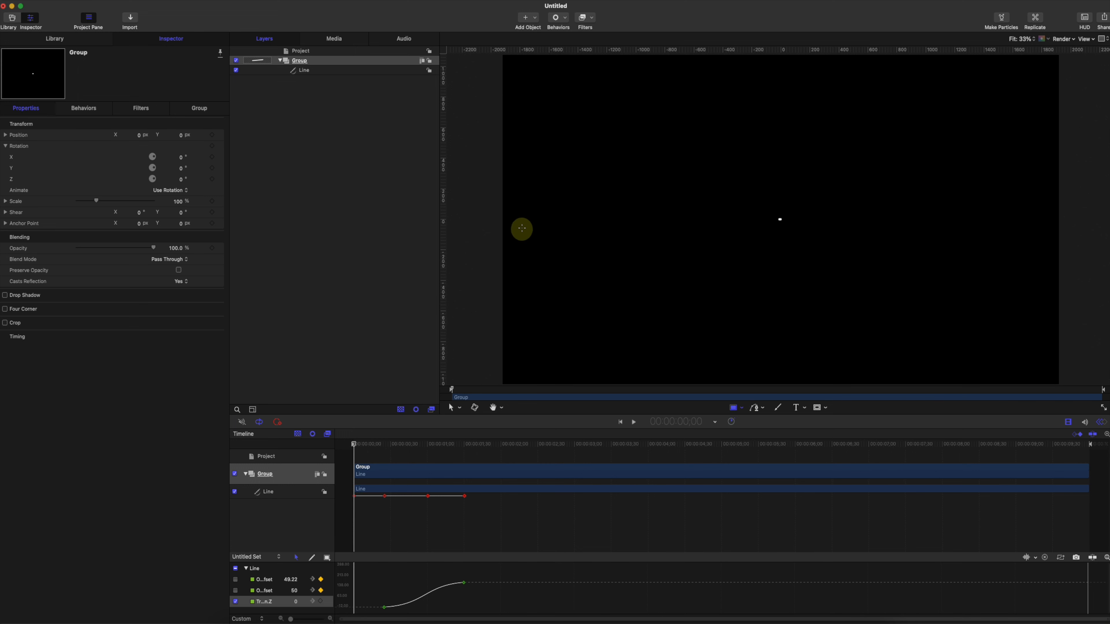
mouse_move(505, 220)
mouse_down()
mouse_move(528, 300)
mouse_move(971, 352)
mouse_move(1055, 385)
mouse_up()
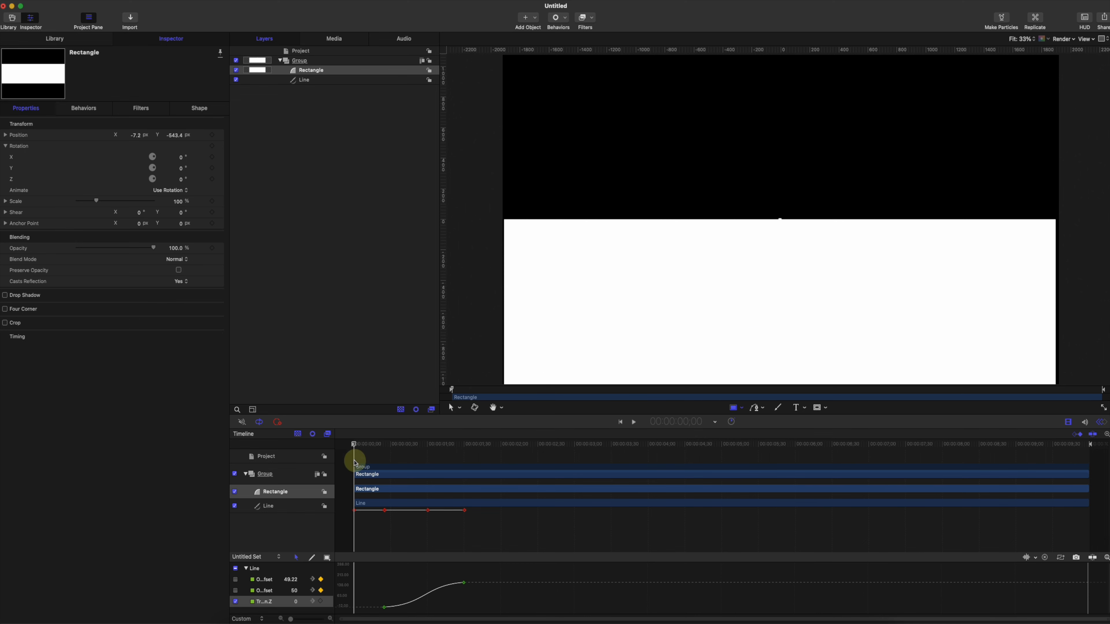
Change the rectangle's fill color to yellow with the playhead at frame 26
drag(361, 446, 390, 447)
drag(401, 446, 386, 437)
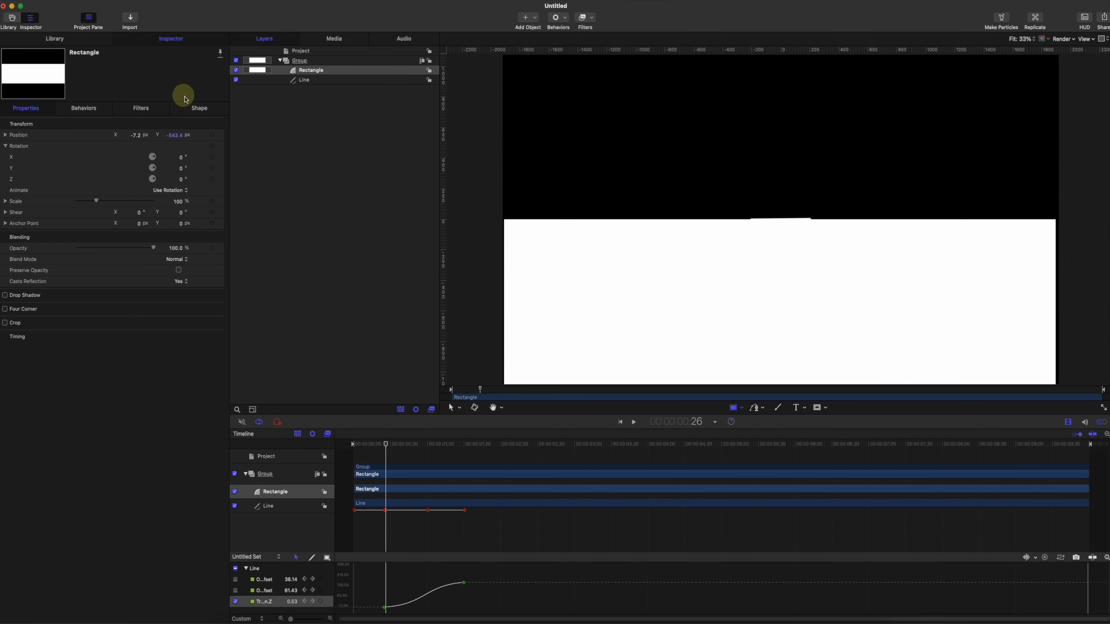
click(200, 108)
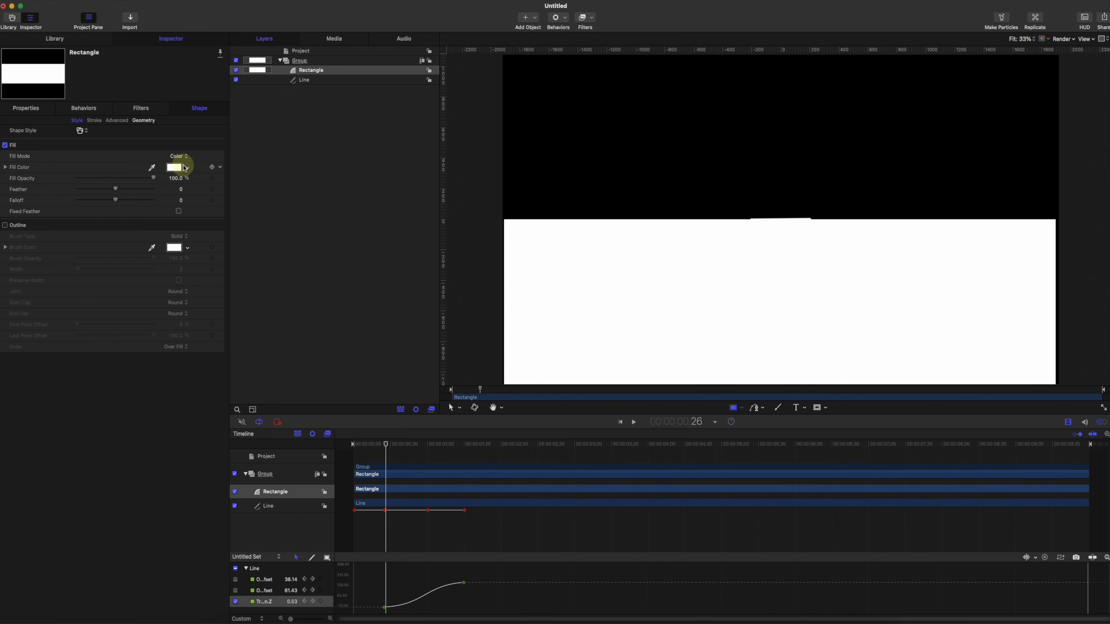
drag(174, 168, 211, 181)
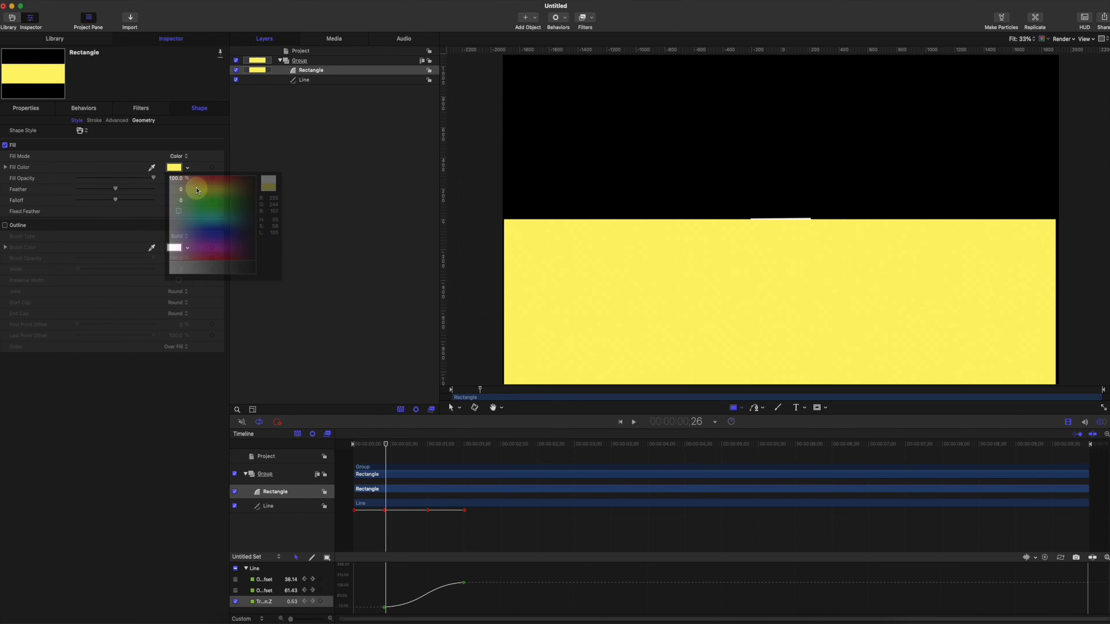
Duplicate the yellow rectangle and rename the copy "Rectangle upper"
right_click(316, 71)
click(342, 107)
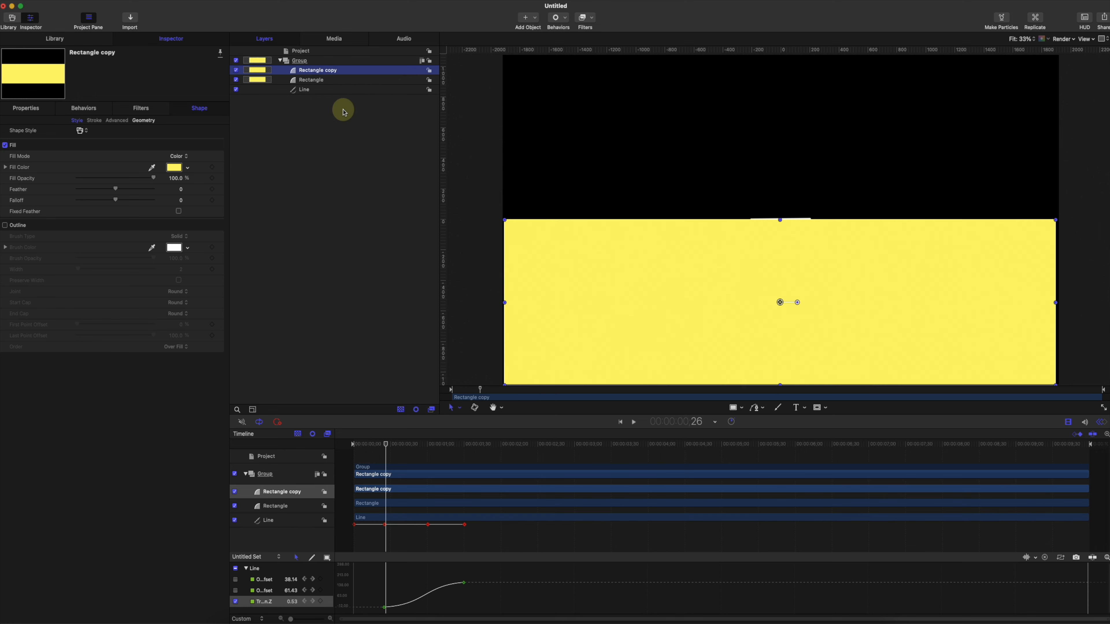
double_click(329, 72)
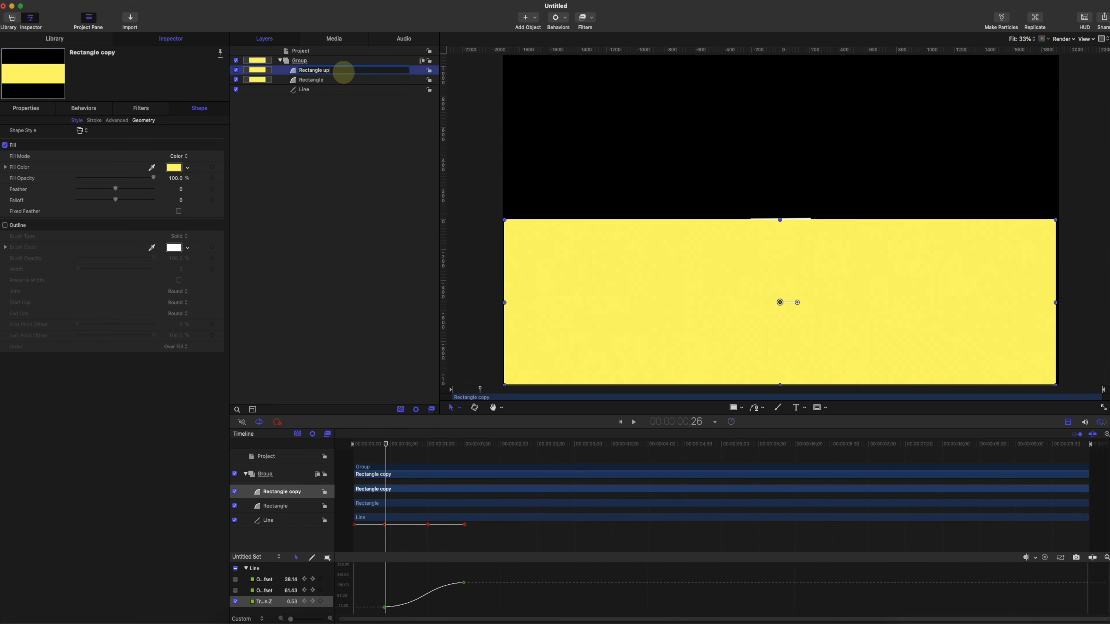
key(Return)
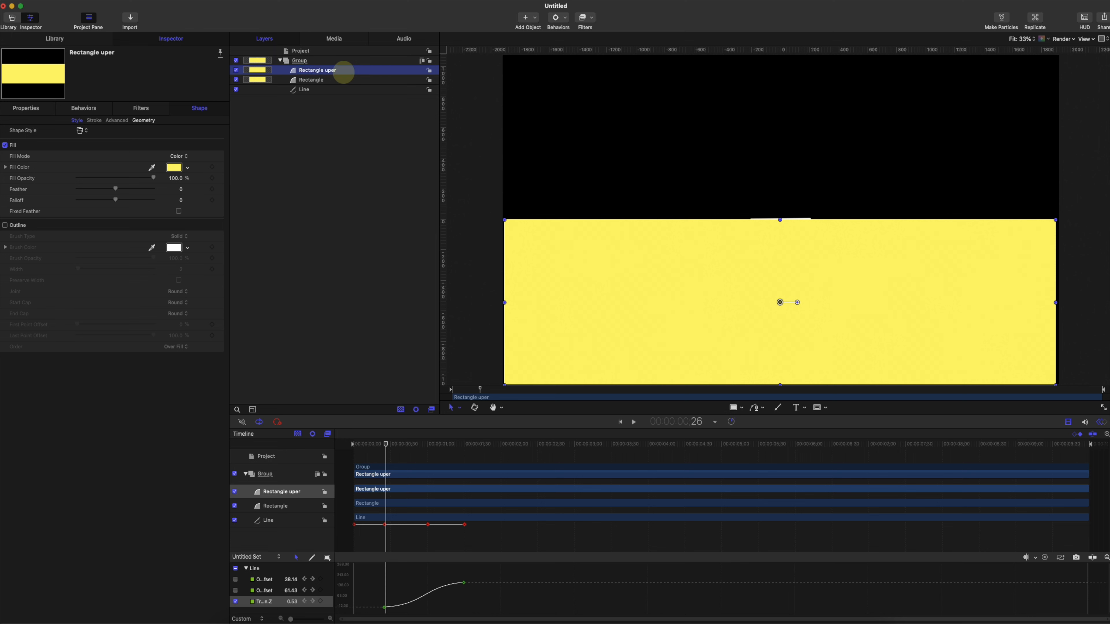
double_click(331, 71)
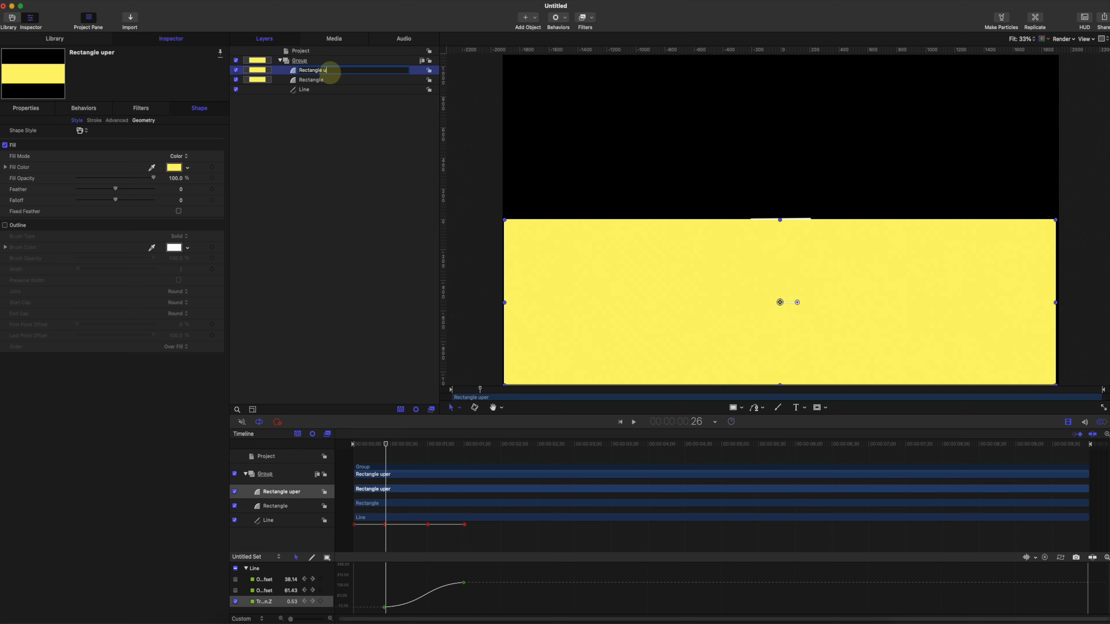
text(upper)
key(Return)
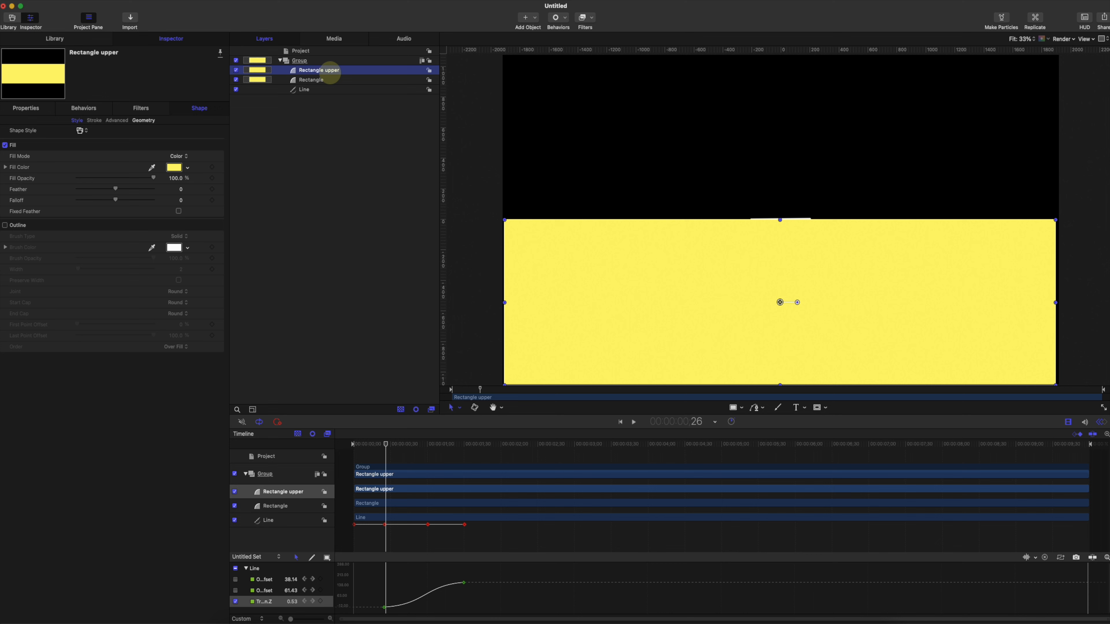
Rename the original rectangle layer "Rectangle lower"
click(329, 84)
click(334, 80)
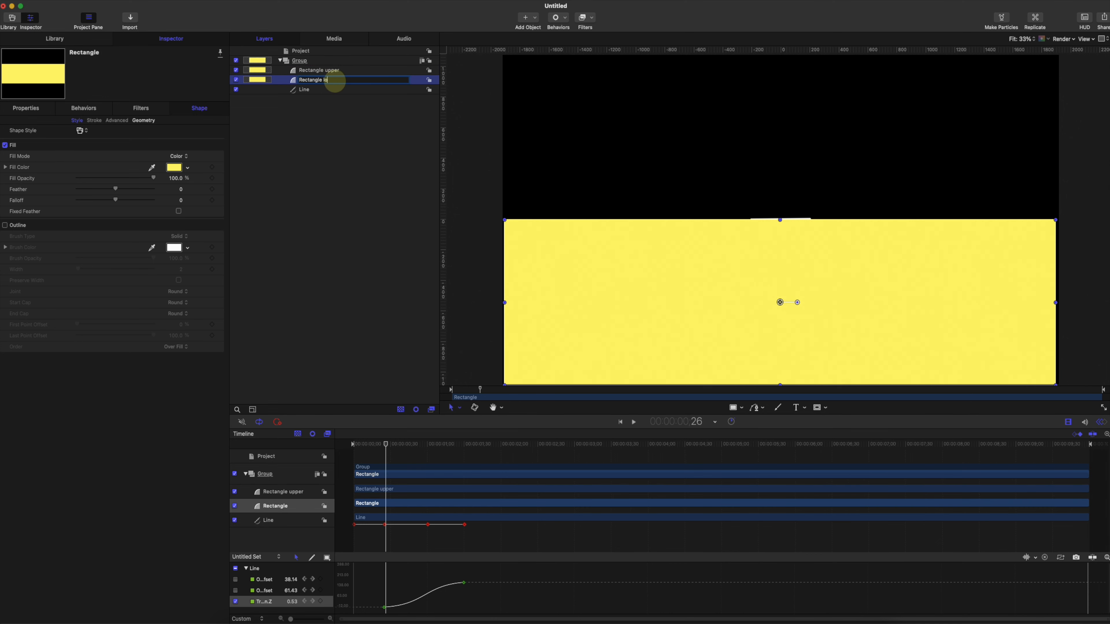
text(lower)
key(Return)
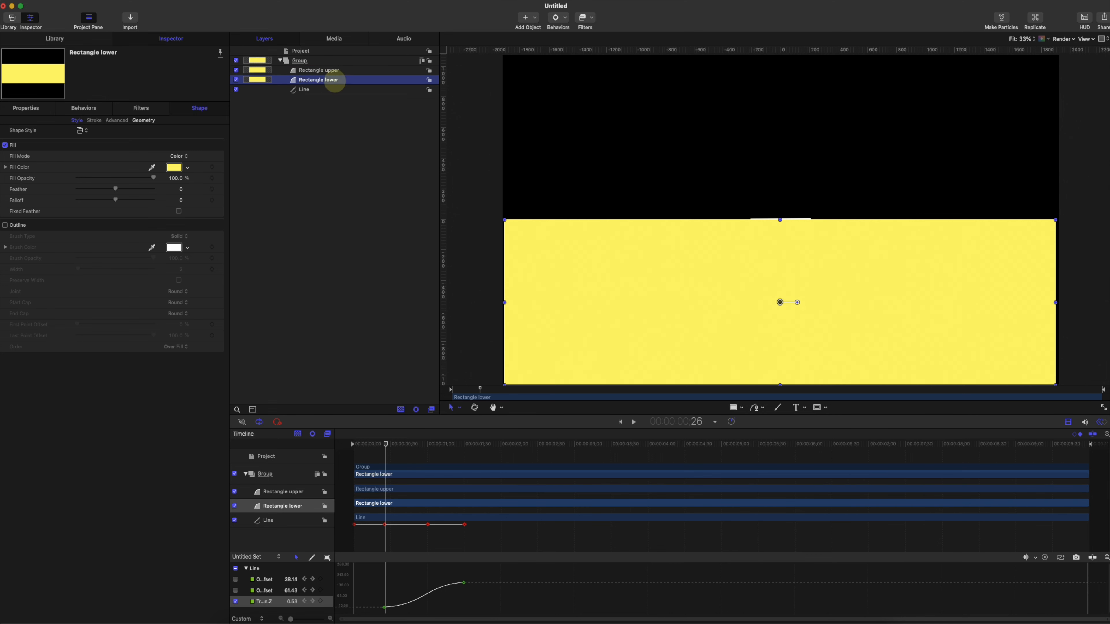
Move Rectangle upper to cover the canvas's upper half and open its width and height geometry values
click(342, 71)
drag(760, 298, 772, 134)
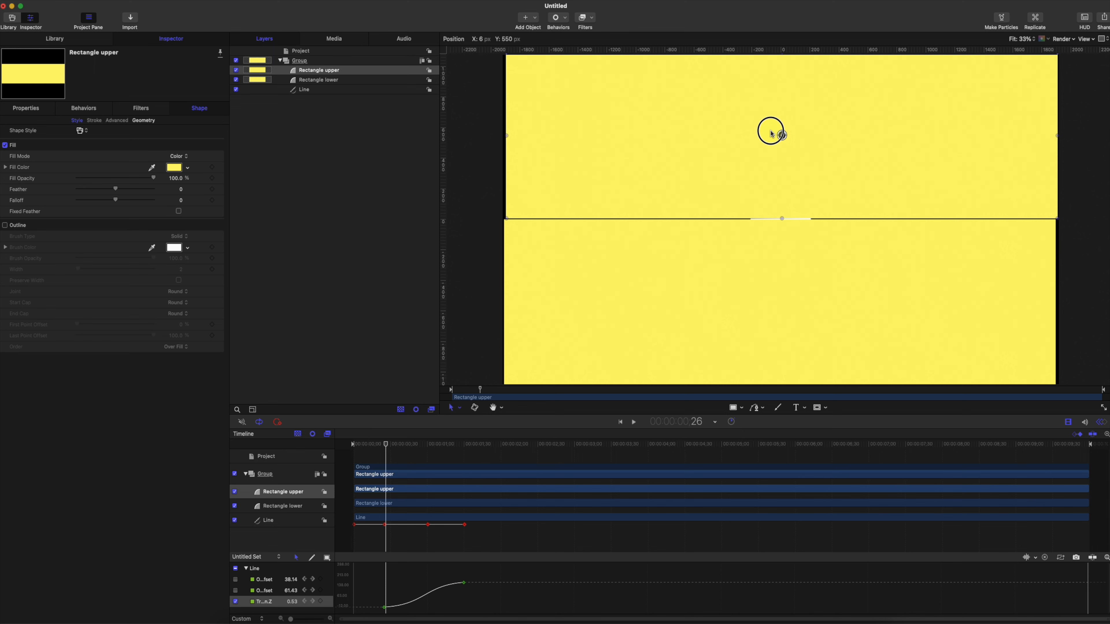
drag(772, 134, 771, 133)
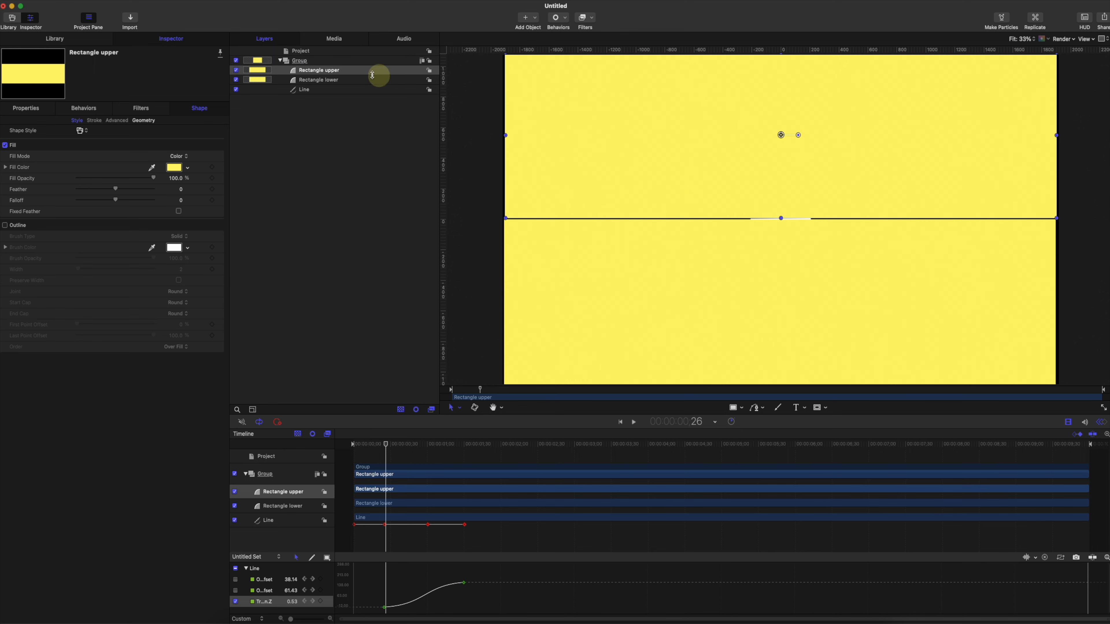
click(137, 122)
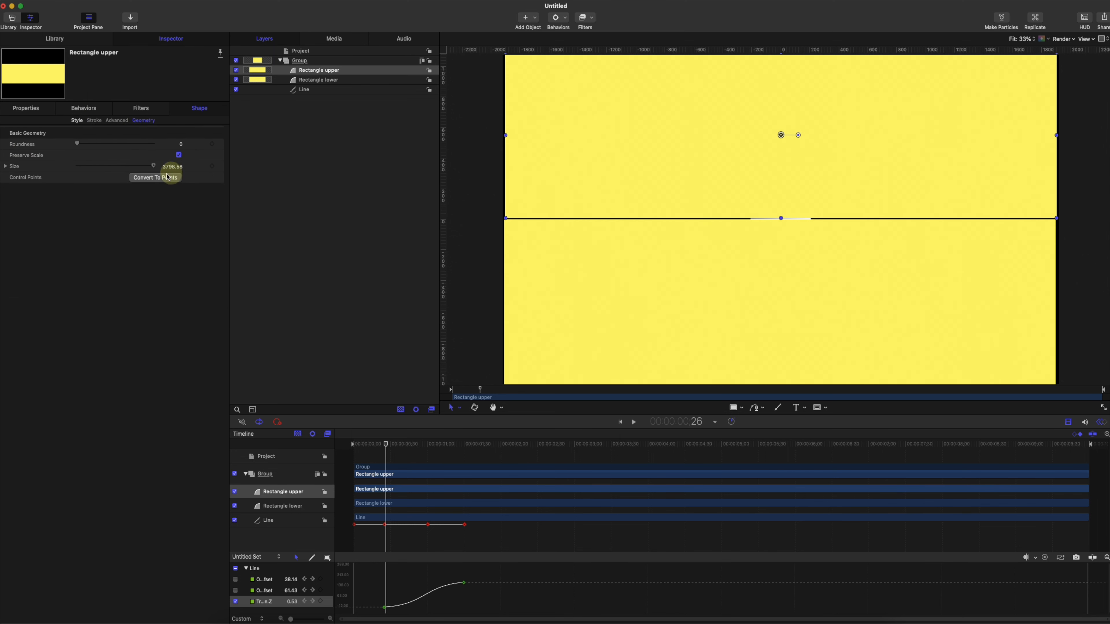
click(5, 168)
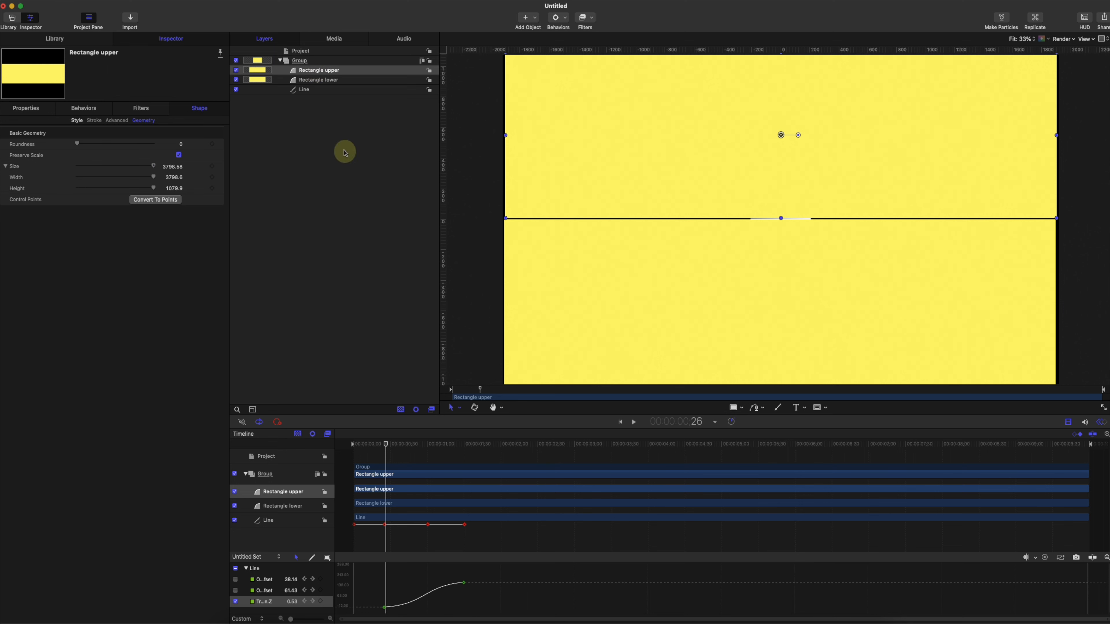
Hide both rectangle layers and add a new group named "text" to the project
click(236, 69)
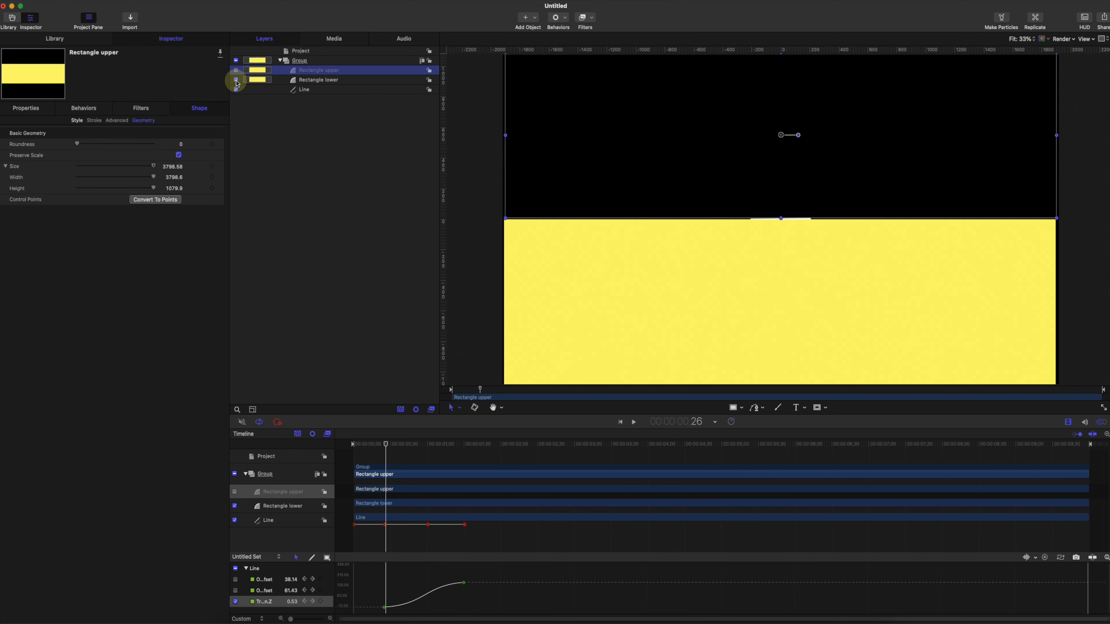
click(236, 80)
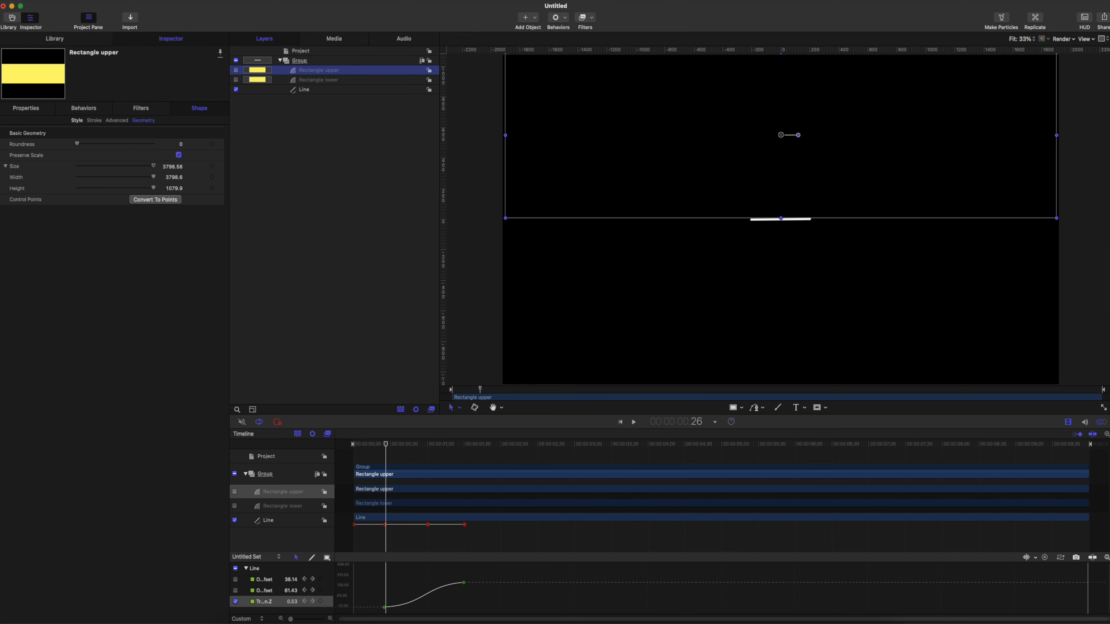
right_click(295, 152)
click(321, 161)
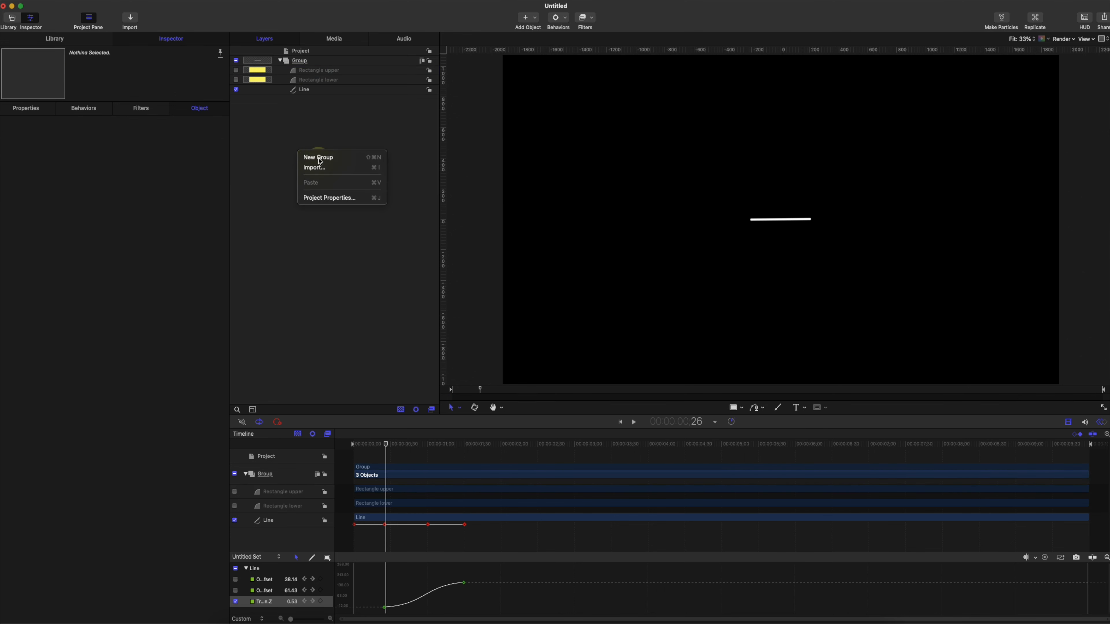
double_click(312, 60)
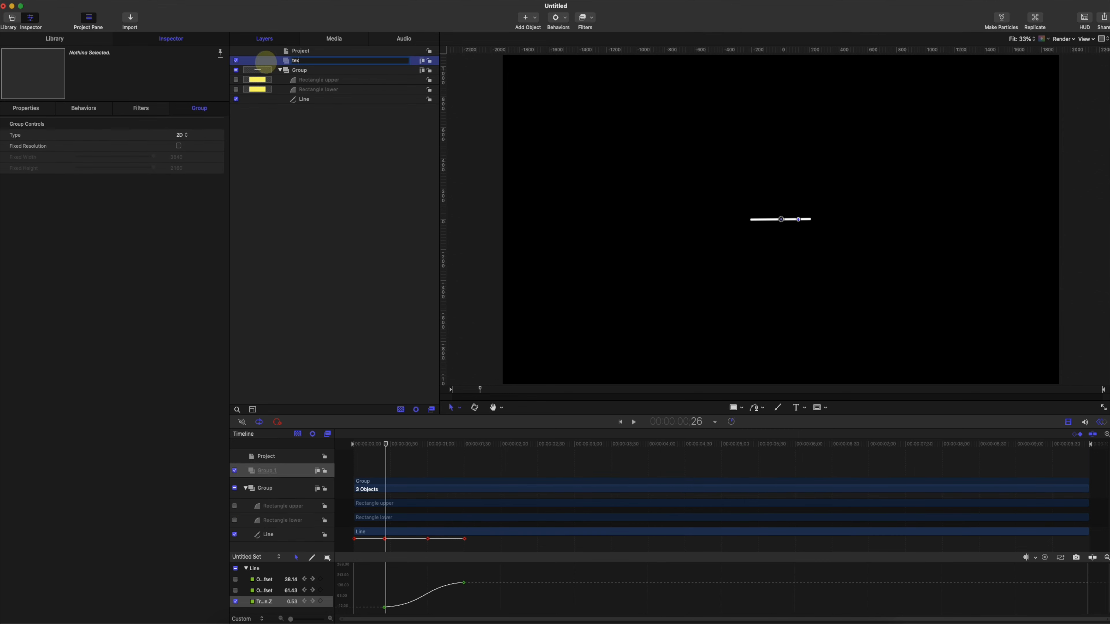
key(Return)
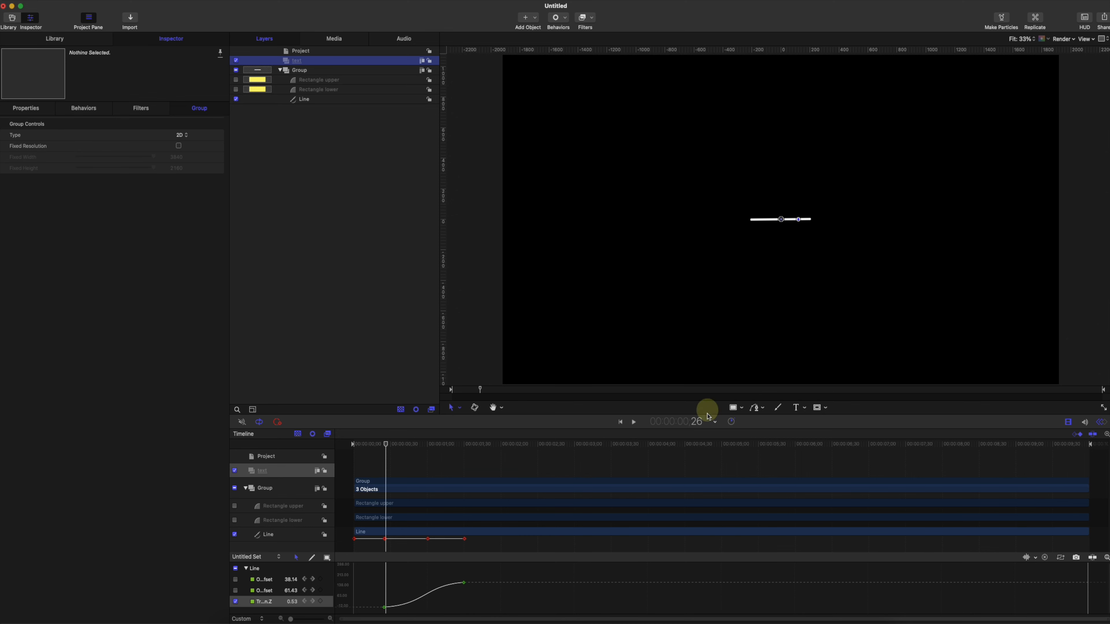
Add a text layer reading "FINAL CUT FUSION" to the text group, above the white line
click(798, 410)
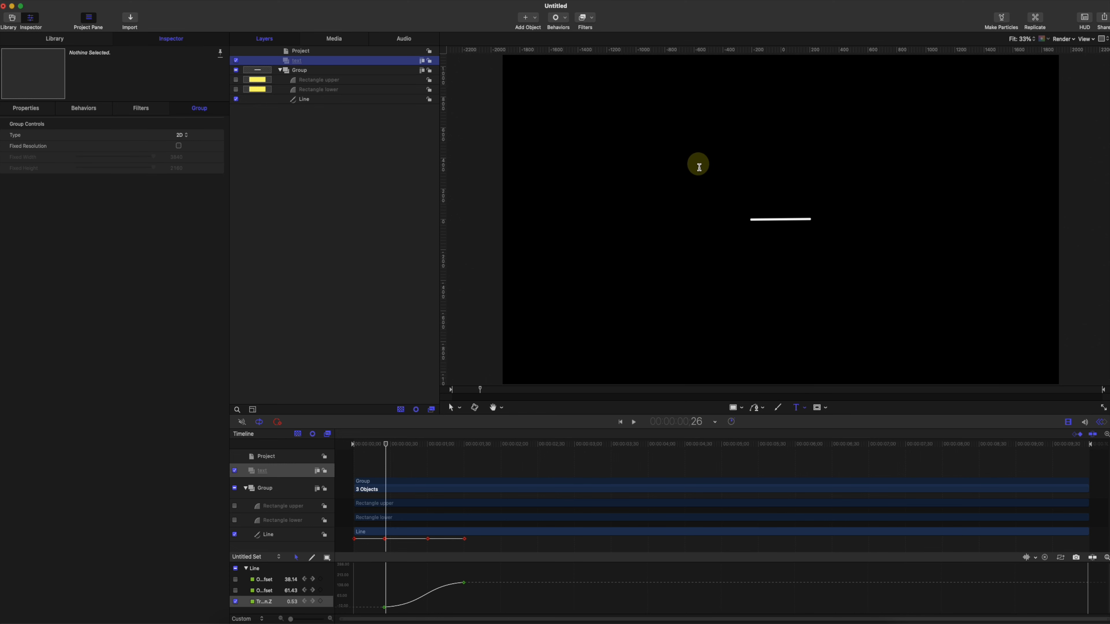
click(713, 195)
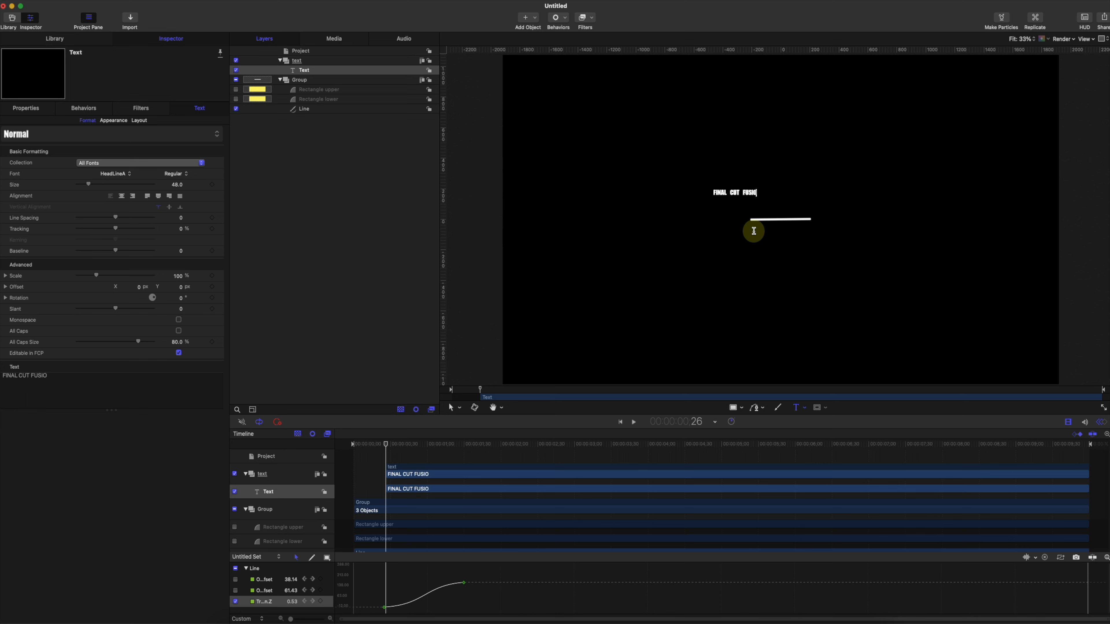
double_click(717, 192)
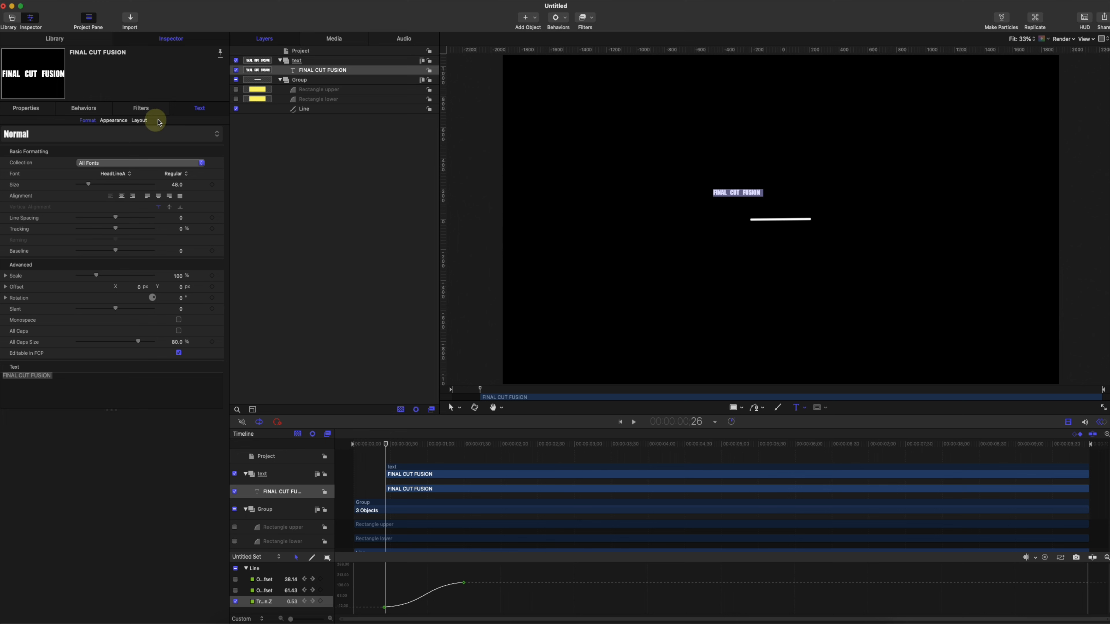
Reset the FINAL CUT FUSION text's position to the canvas centre and extend the layer back to the project start
click(24, 108)
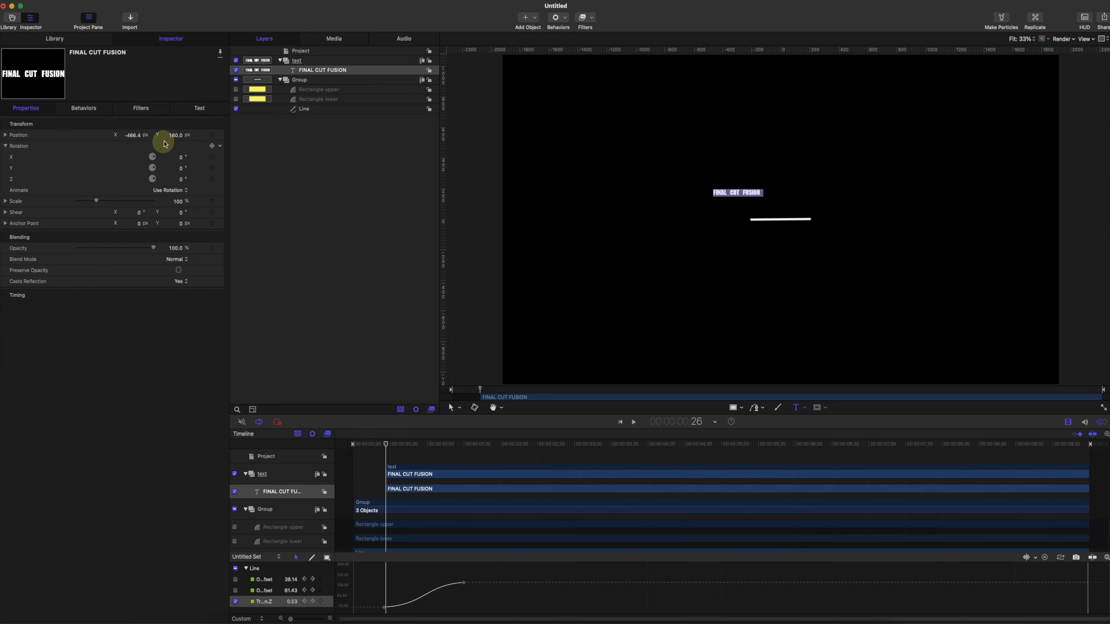
click(220, 135)
click(235, 140)
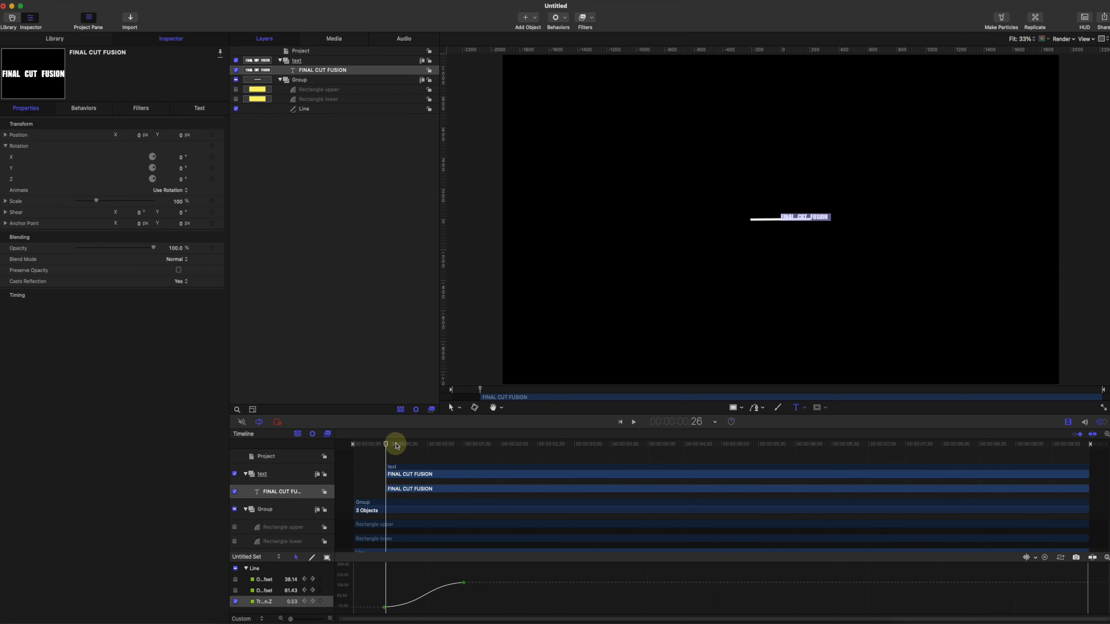
drag(382, 445, 500, 444)
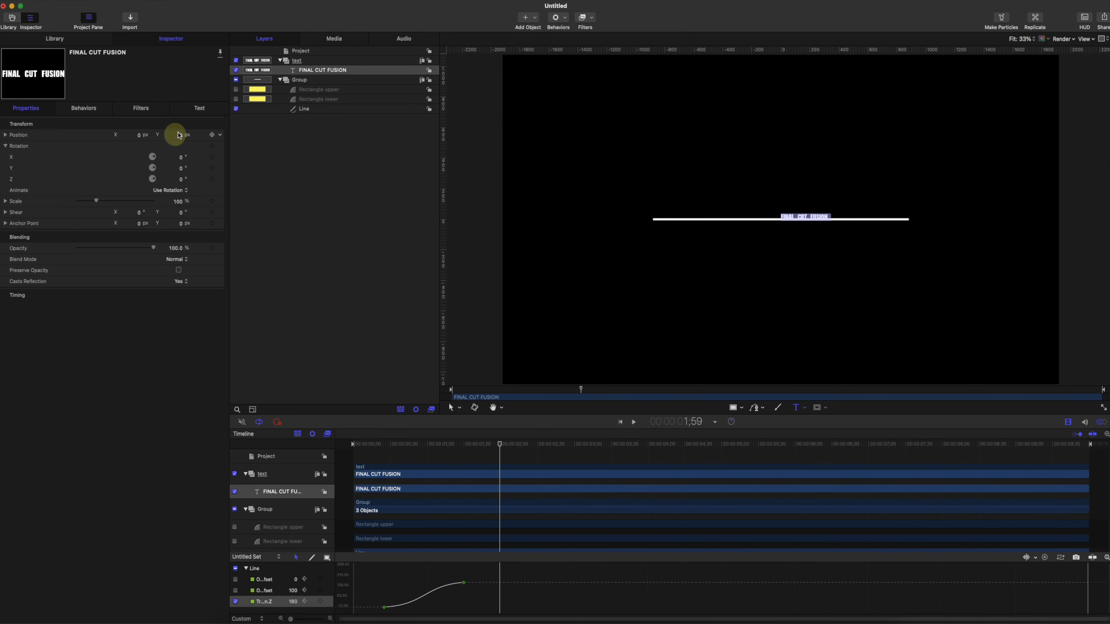
Format the FINAL CUT FUSION text with size 265, centre alignment and baseline 42 so it fits above the line
click(198, 108)
drag(88, 184, 160, 185)
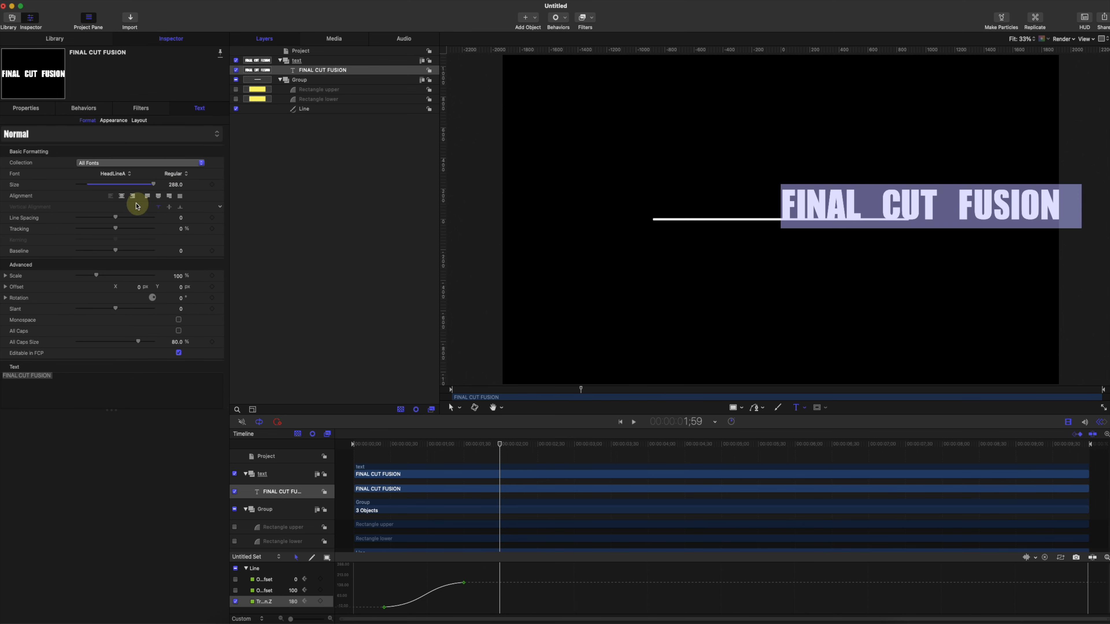
click(111, 196)
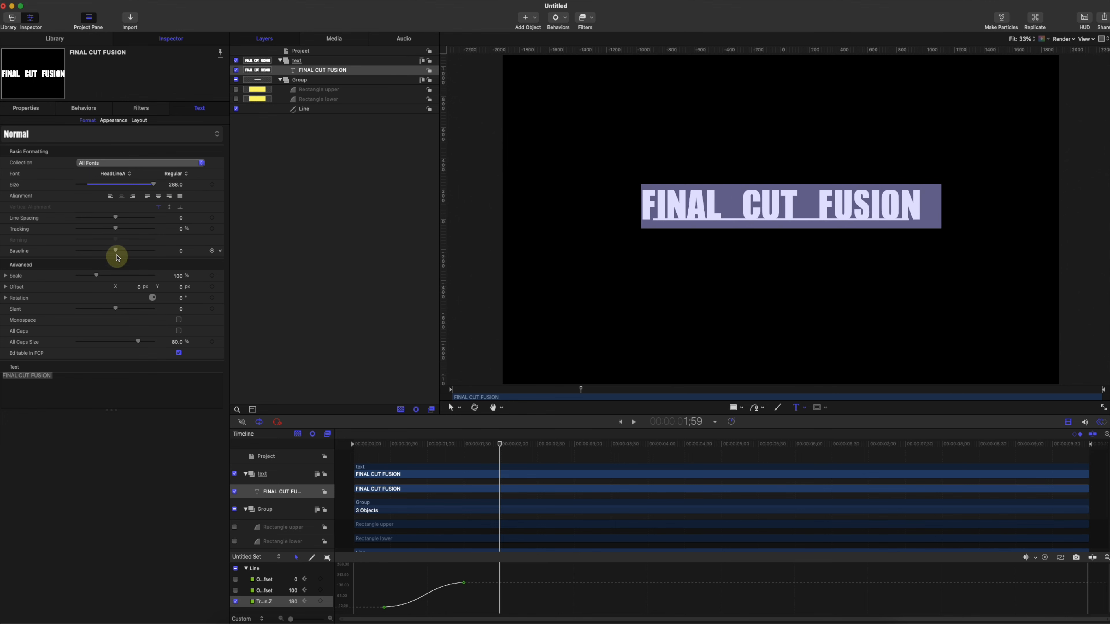
drag(115, 252, 132, 251)
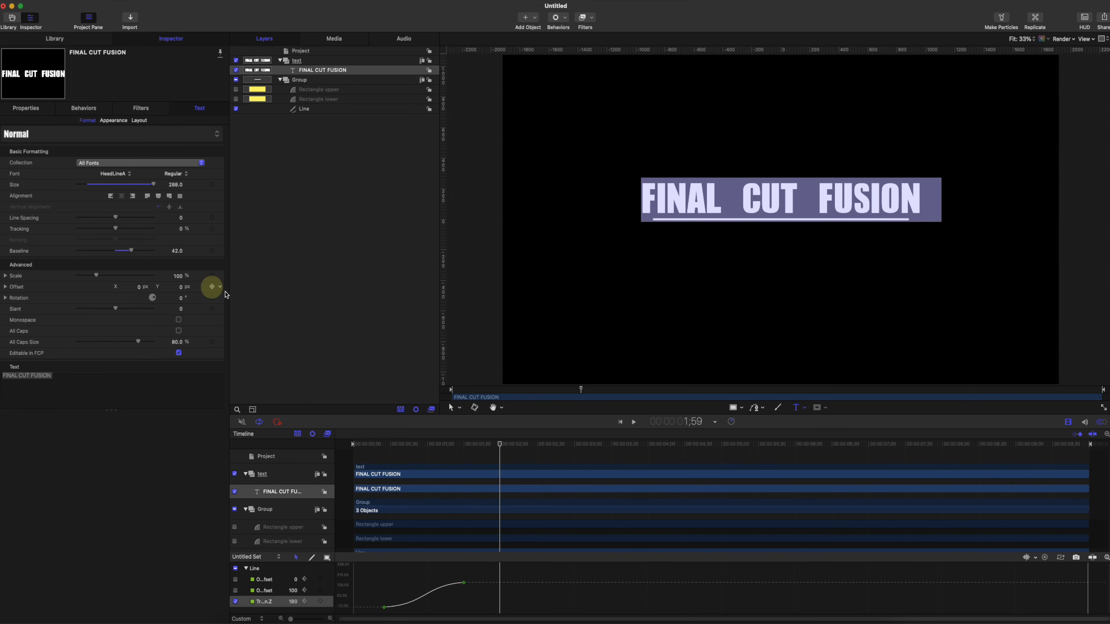
drag(153, 188, 147, 187)
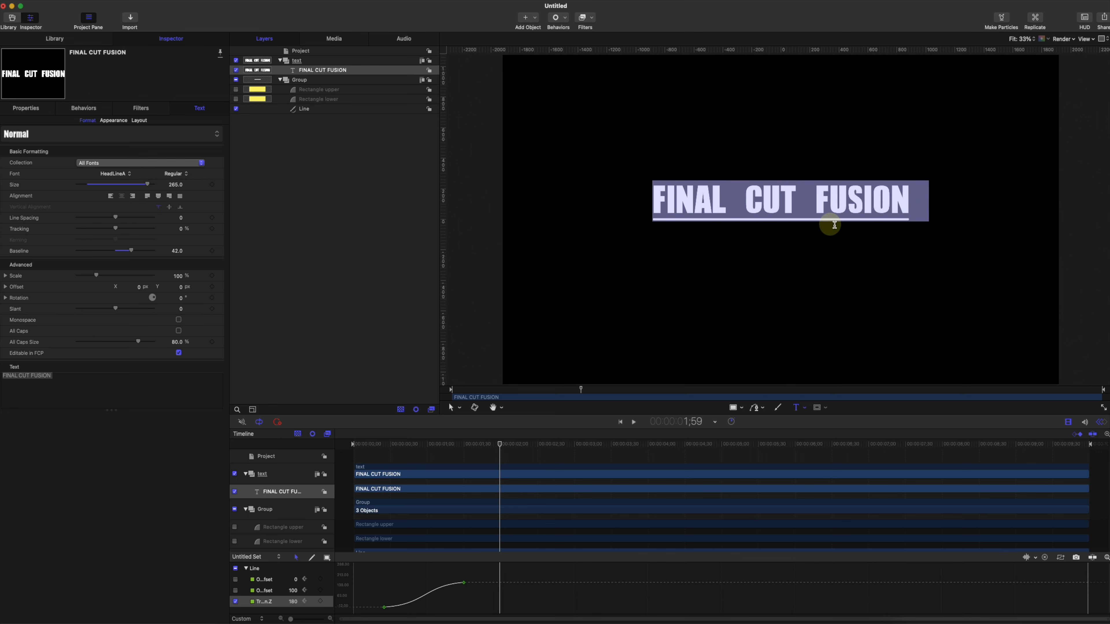
click(395, 445)
drag(395, 445, 485, 444)
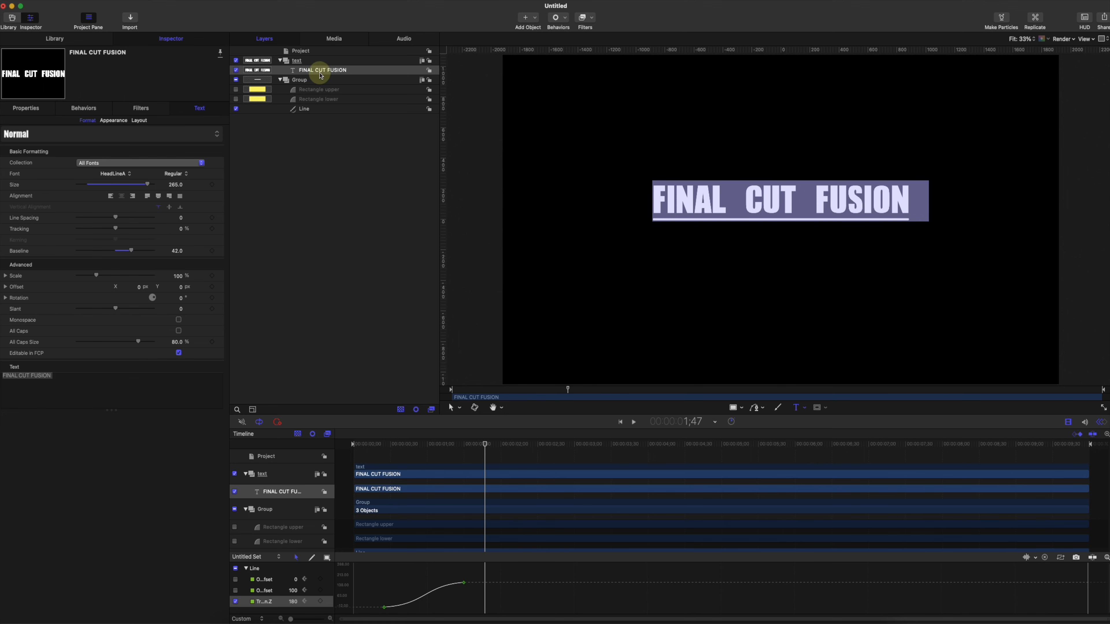
Add a second text layer reading "MOTION DESIGN" to the text group, placed below the line
right_click(333, 209)
click(322, 69)
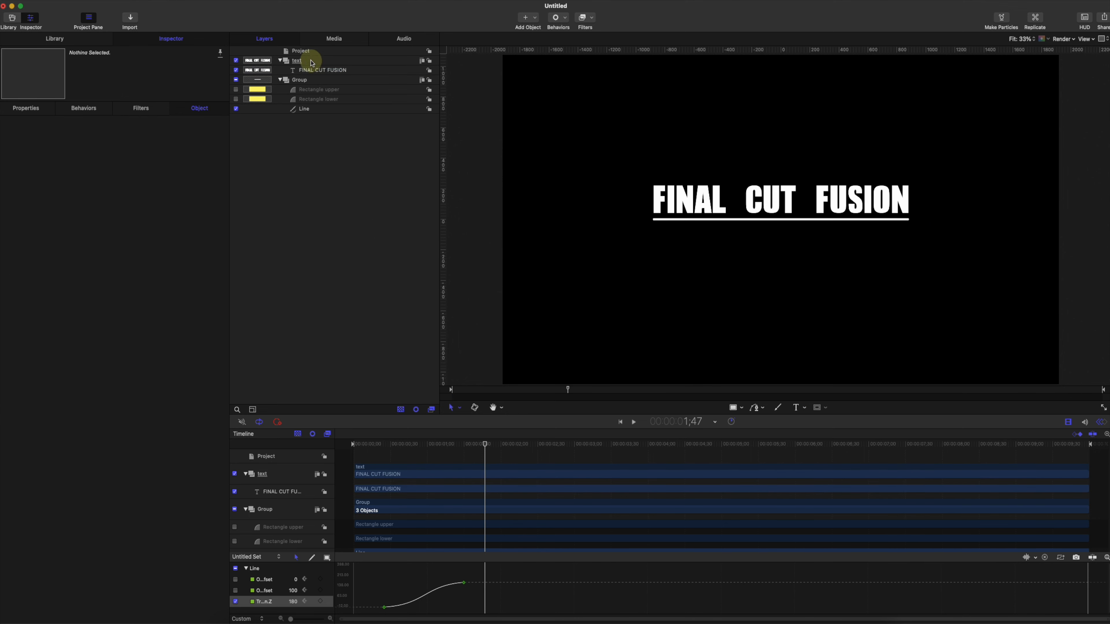
click(299, 61)
click(741, 408)
click(796, 408)
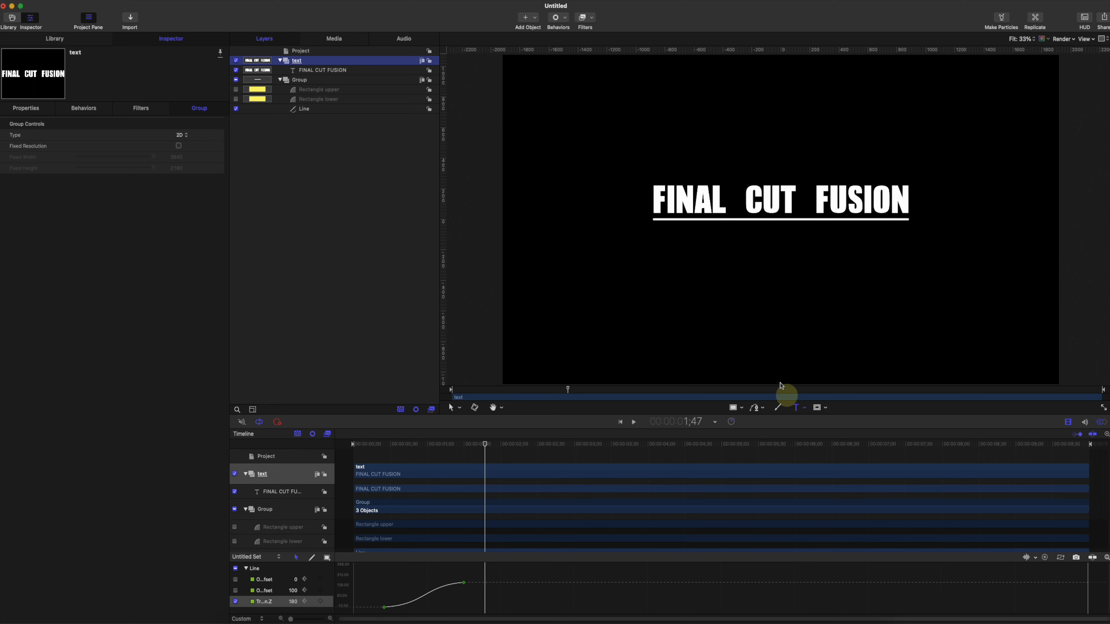
click(670, 249)
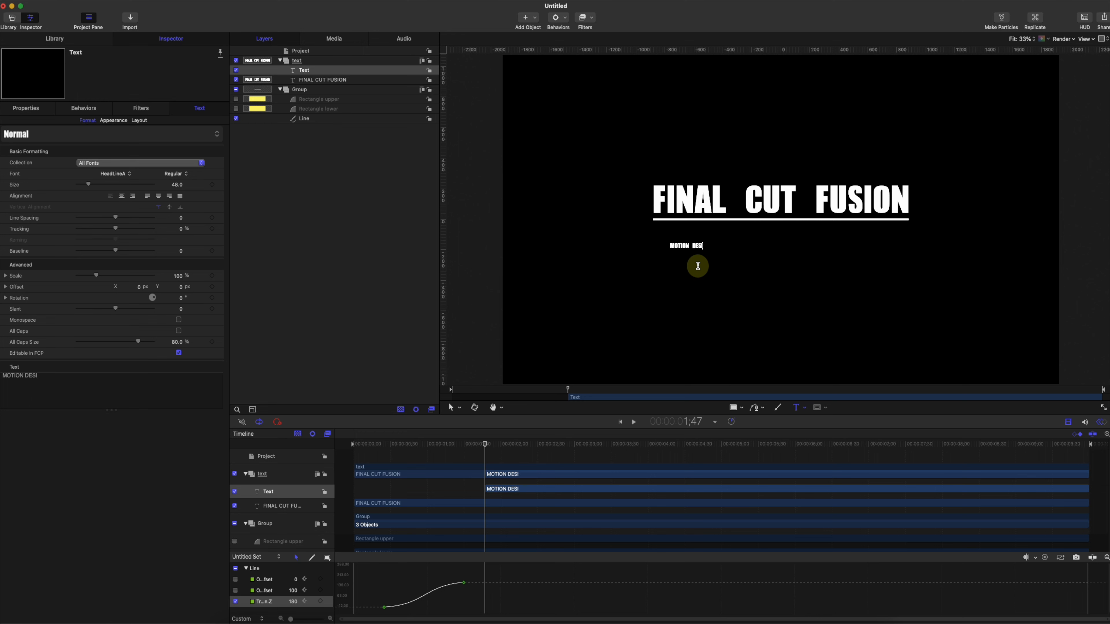
Set the MOTION DESIGN text's size to 191 and centre-align it
drag(720, 247, 664, 245)
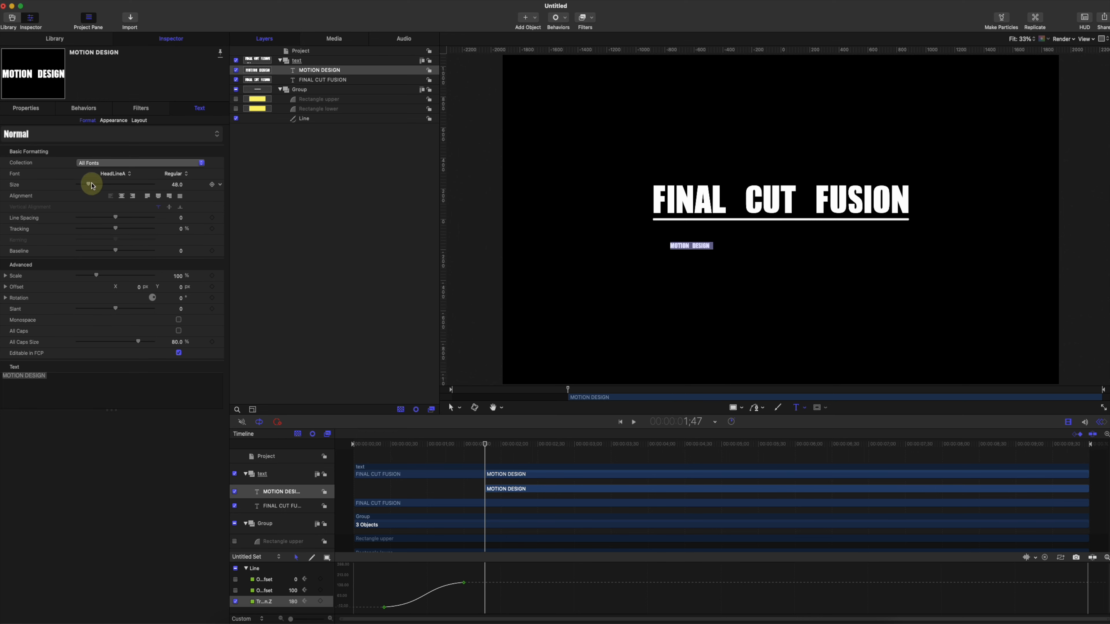
drag(88, 184, 128, 186)
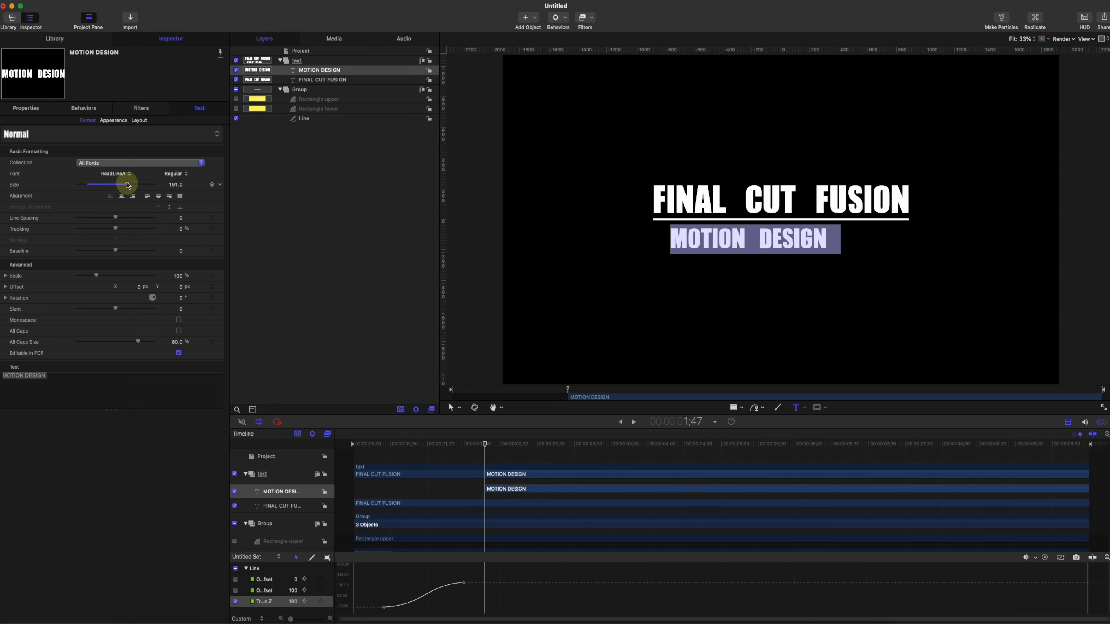
click(130, 197)
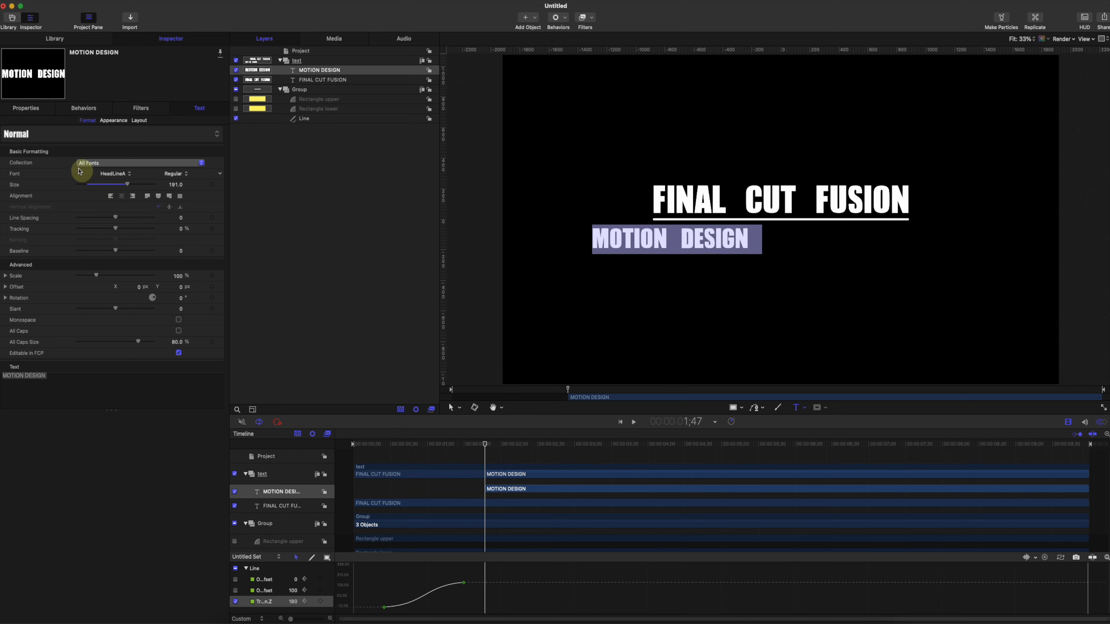
Reset the MOTION DESIGN text's position to the canvas centre and set its baseline to -180
click(27, 108)
click(219, 134)
click(240, 140)
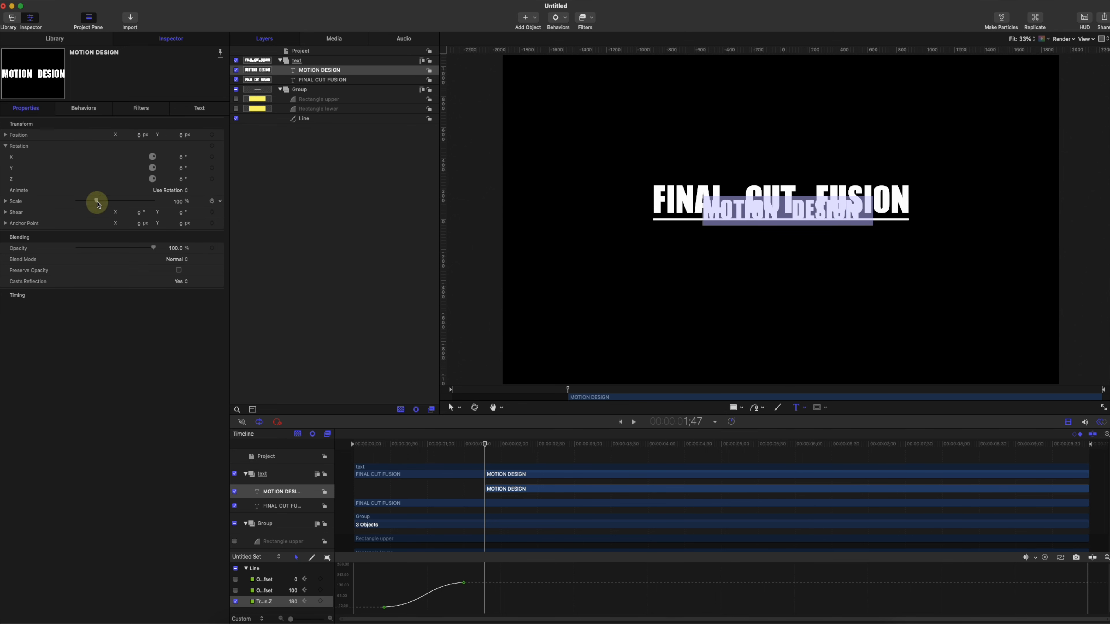
click(199, 108)
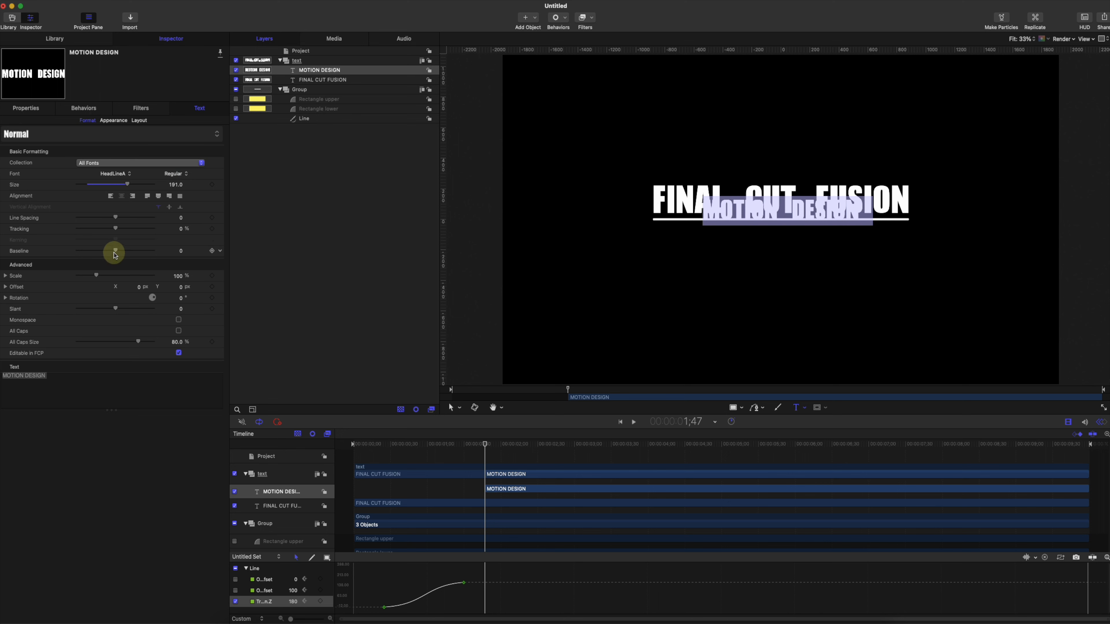
drag(115, 251, 12, 223)
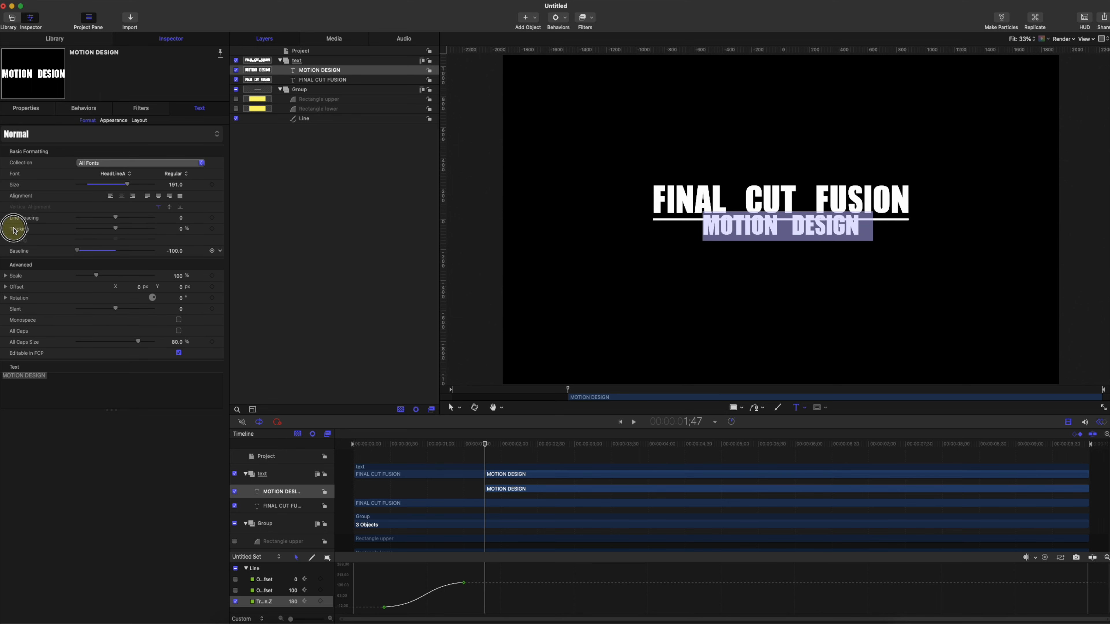
drag(174, 251, 174, 248)
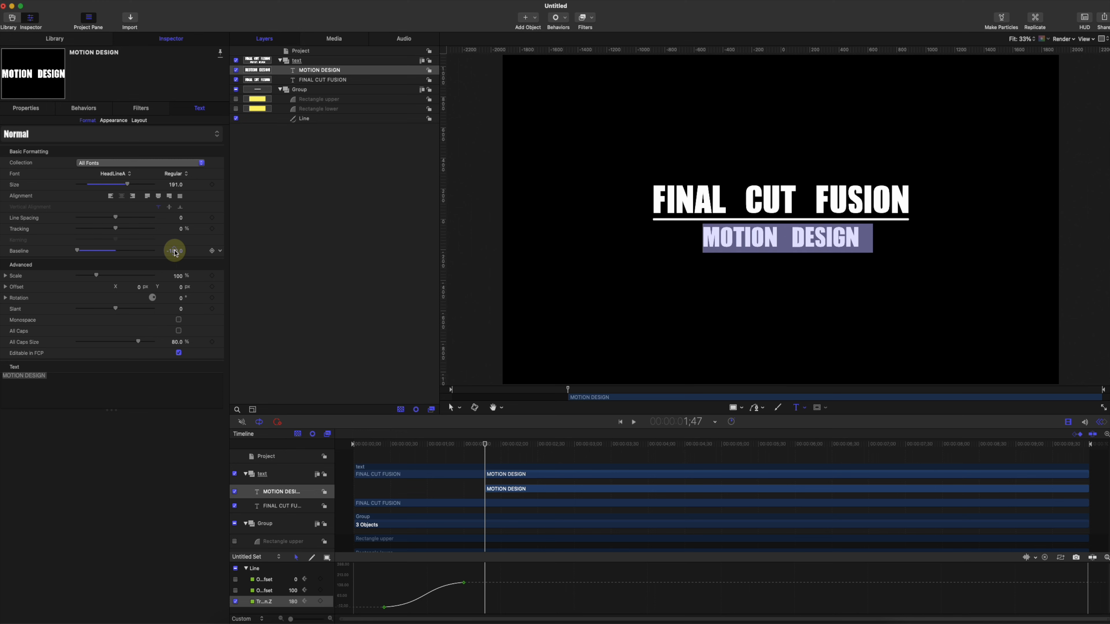
Extend the MOTION DESIGN layer back to the project start and scrub through the line animation
key(Home)
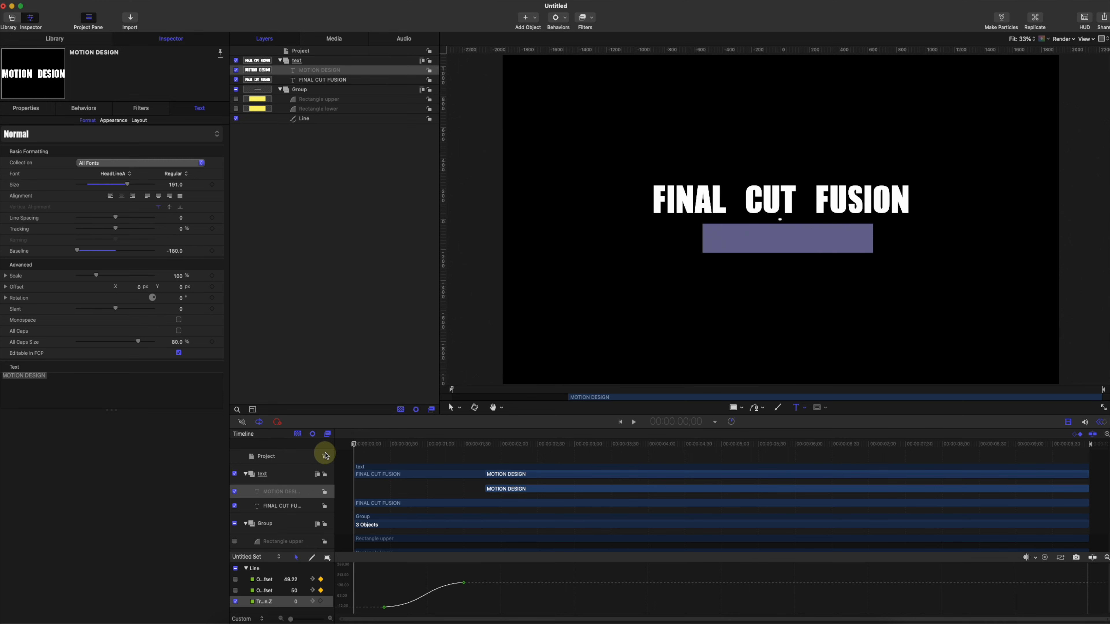
click(369, 445)
drag(369, 445, 478, 444)
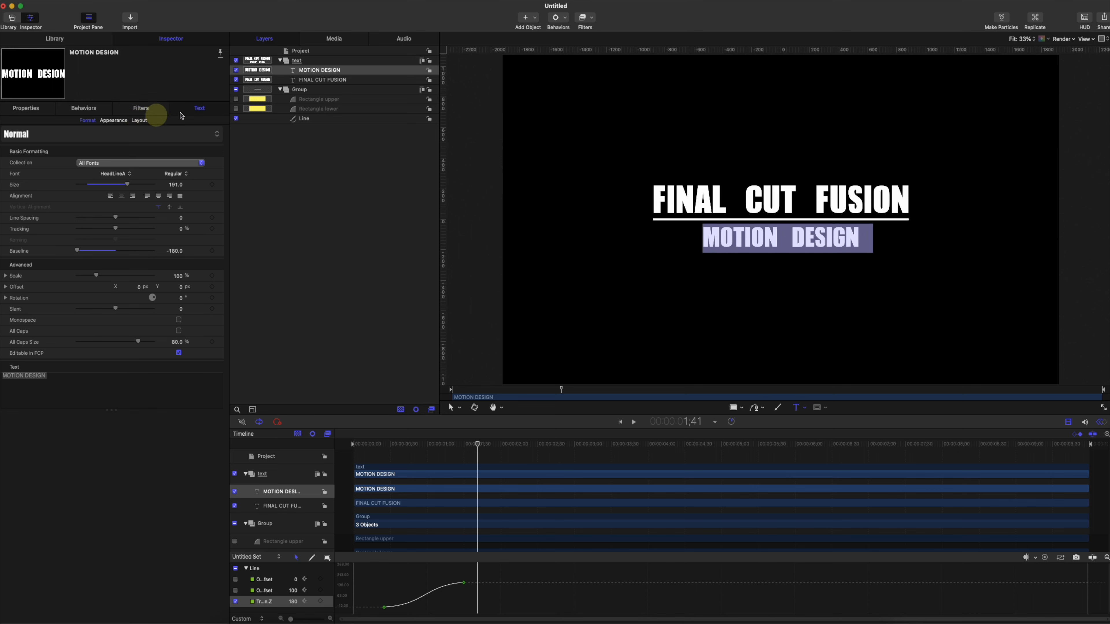
Change the MOTION DESIGN text's face color to cyan
click(144, 123)
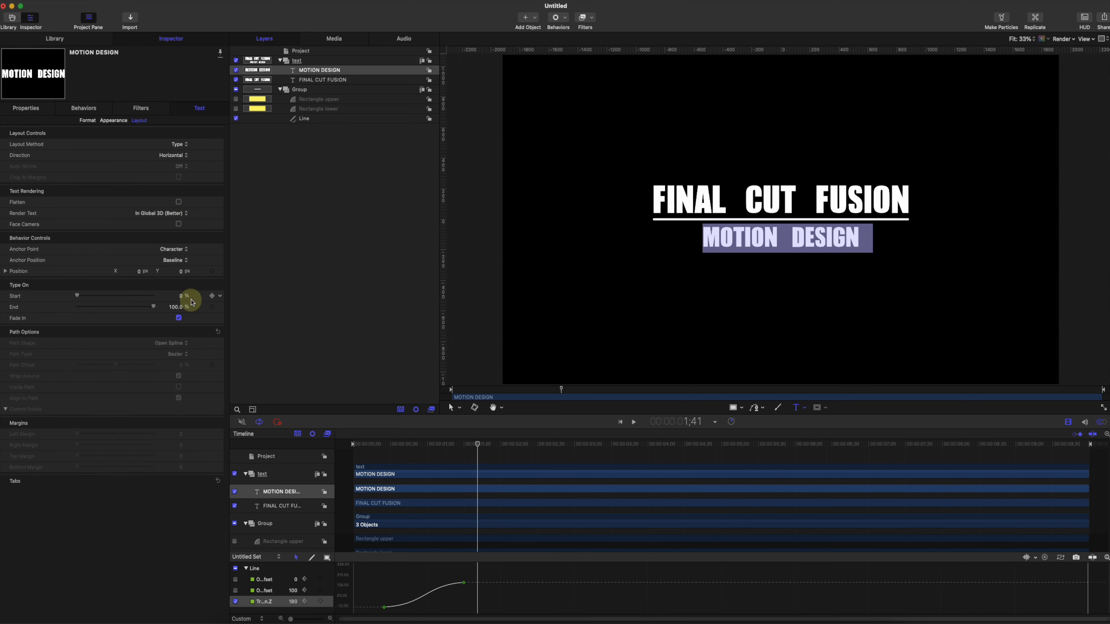
click(86, 121)
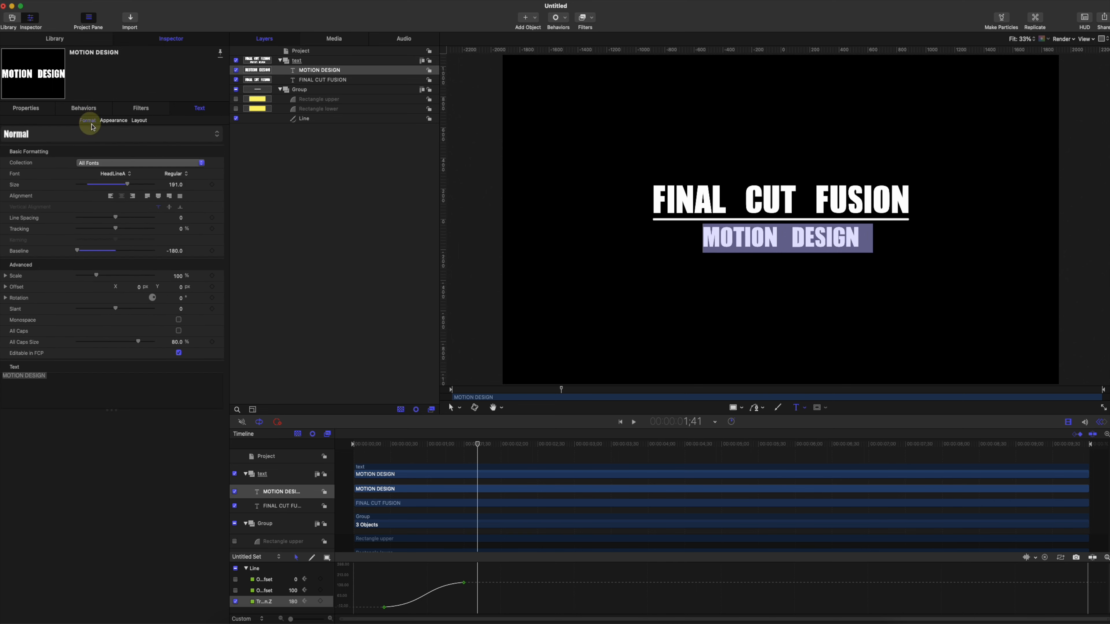
click(114, 123)
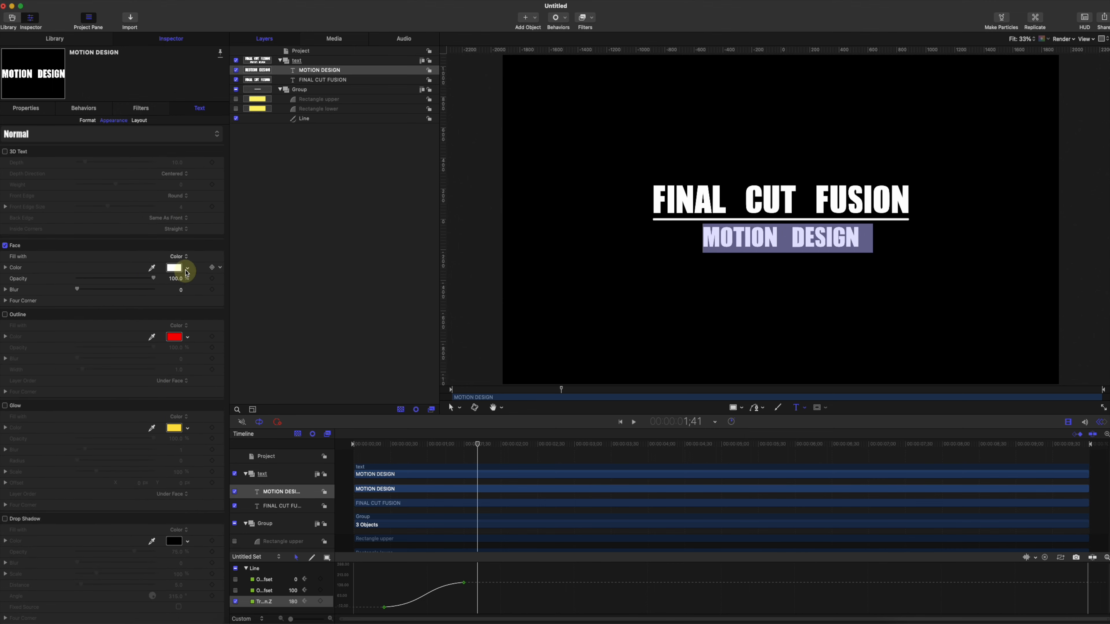
click(175, 267)
click(202, 295)
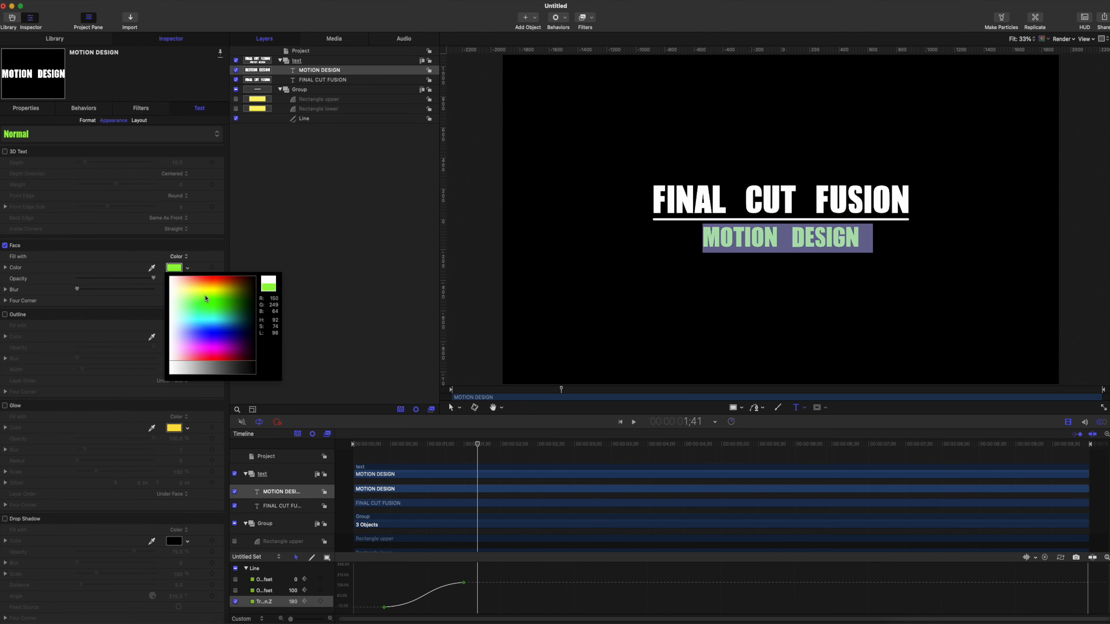
drag(207, 299, 209, 303)
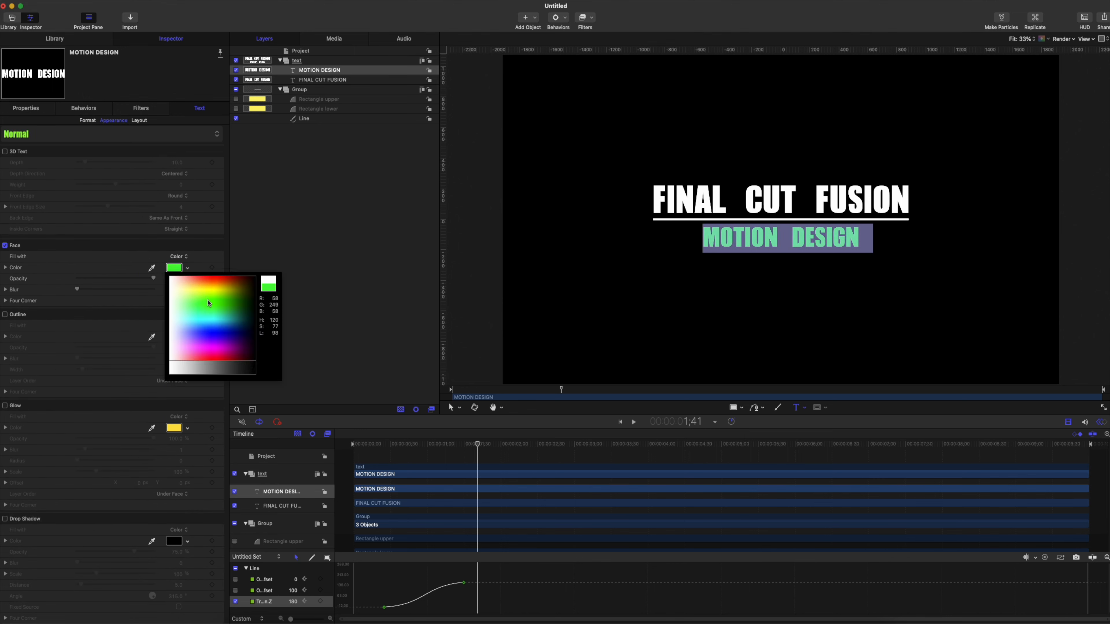
click(212, 323)
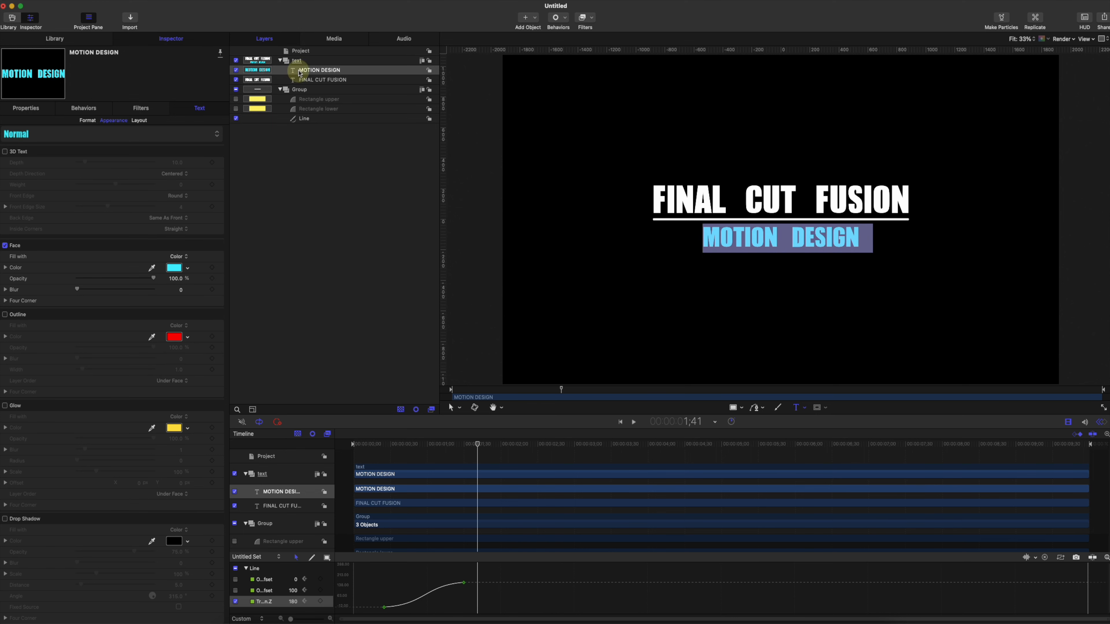
Change the FINAL CUT FUSION text's face color to pink, RGB 234, 45, 142, and scrub through the animation
click(304, 72)
click(307, 81)
click(175, 268)
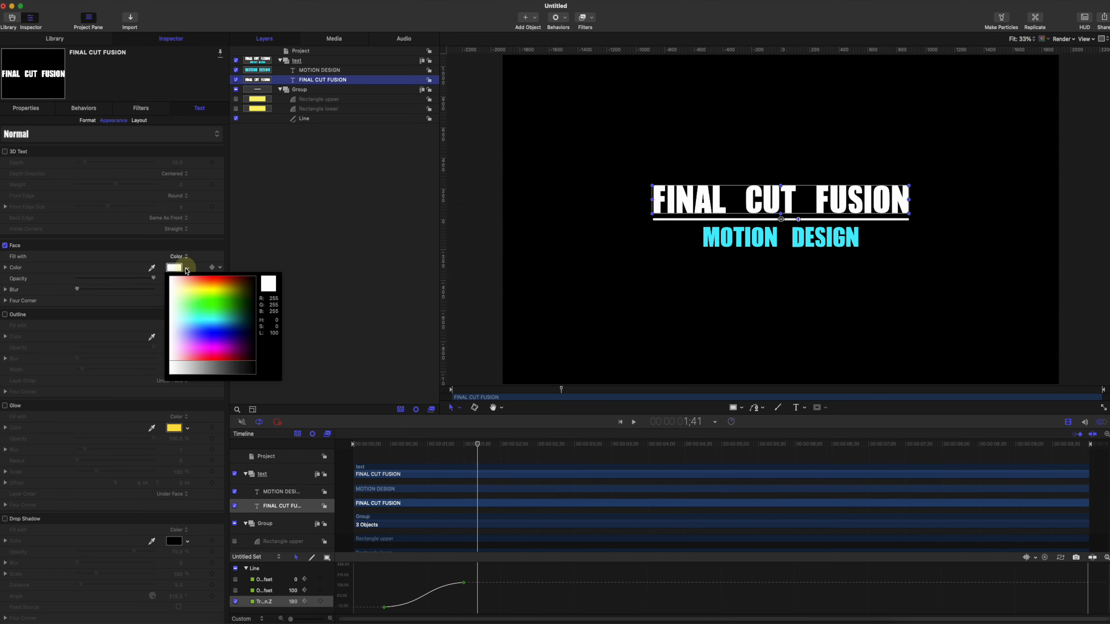
click(202, 316)
drag(202, 316, 223, 355)
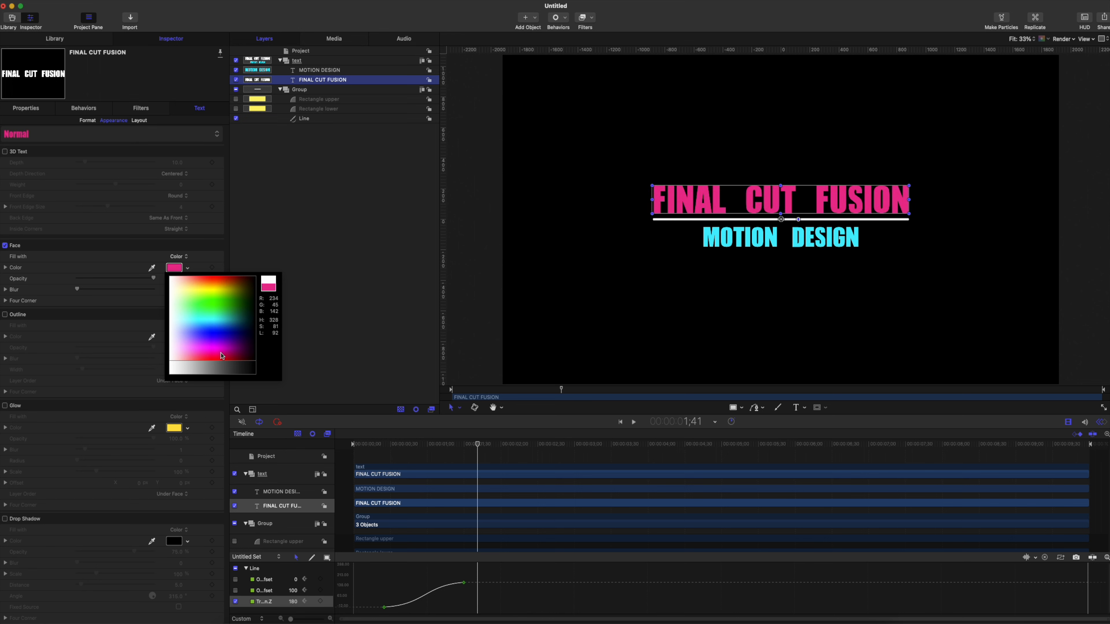
click(276, 381)
drag(356, 444, 475, 447)
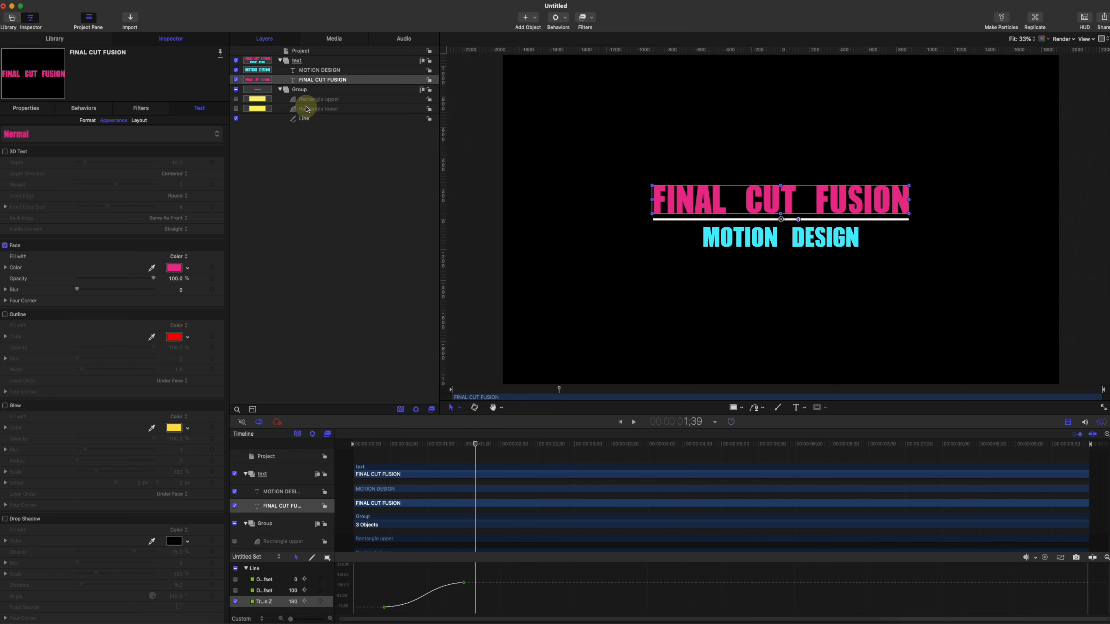
Check the position properties of the MOTION DESIGN and FINAL CUT FUSION layers and scrub past the line's rotation
click(27, 108)
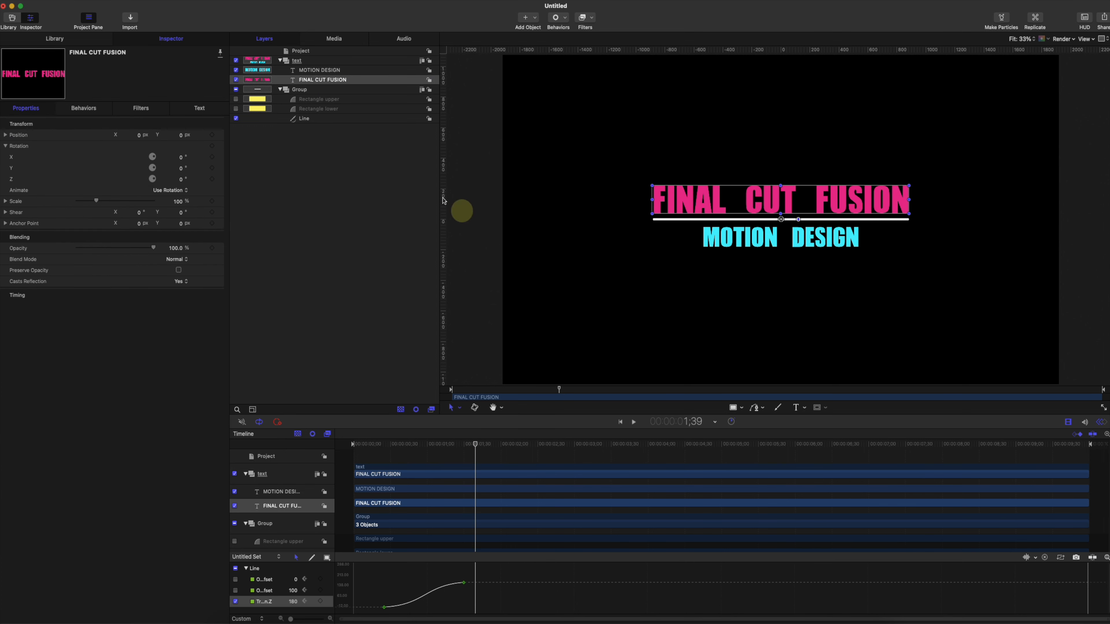
click(318, 70)
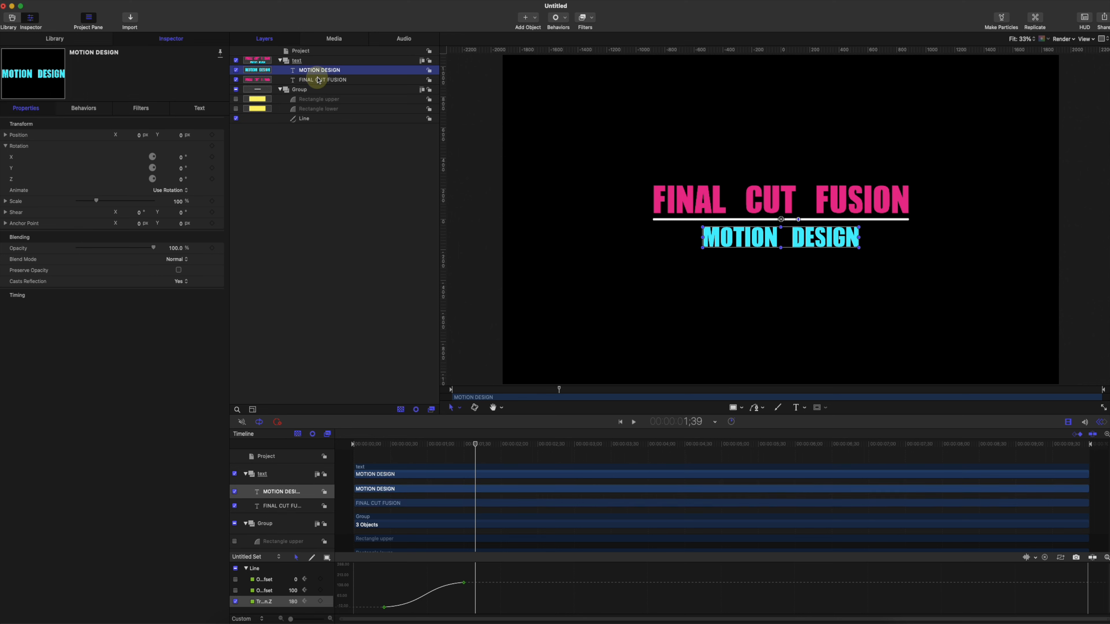
click(318, 79)
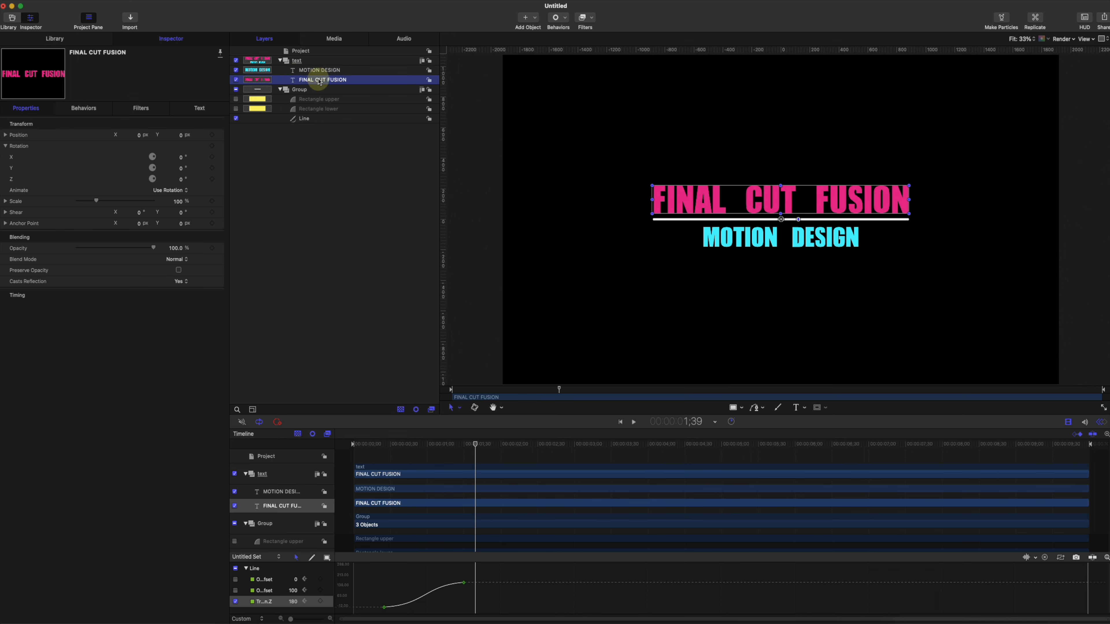
mouse_move(473, 444)
mouse_down()
mouse_move(342, 446)
mouse_move(494, 444)
mouse_up()
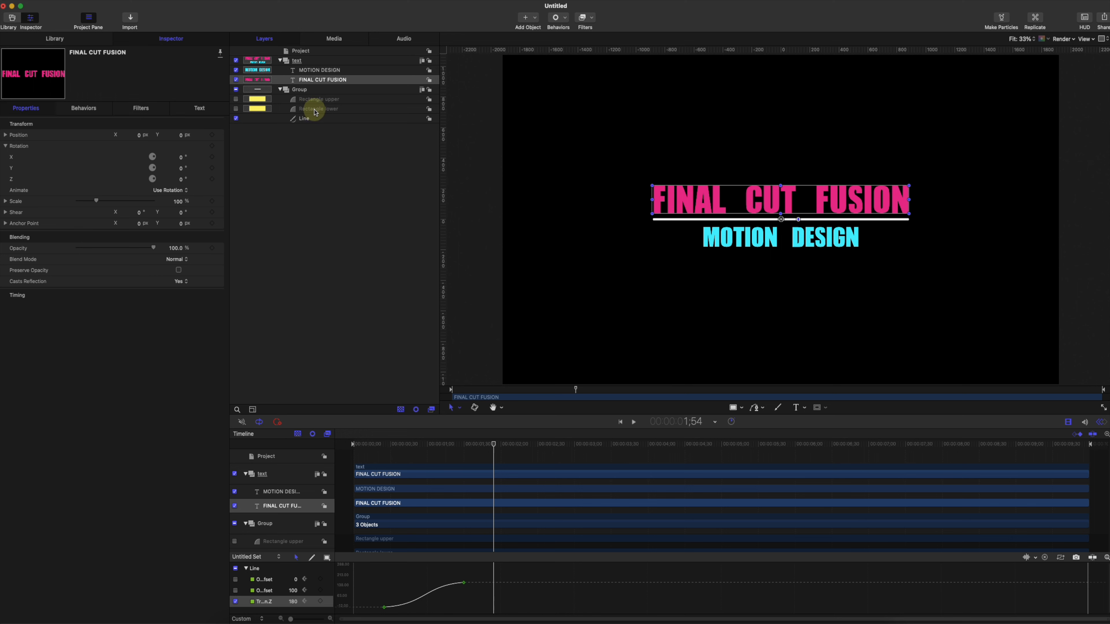
Add an Align To behavior to Rectangle lower with the Line as its target object
click(315, 110)
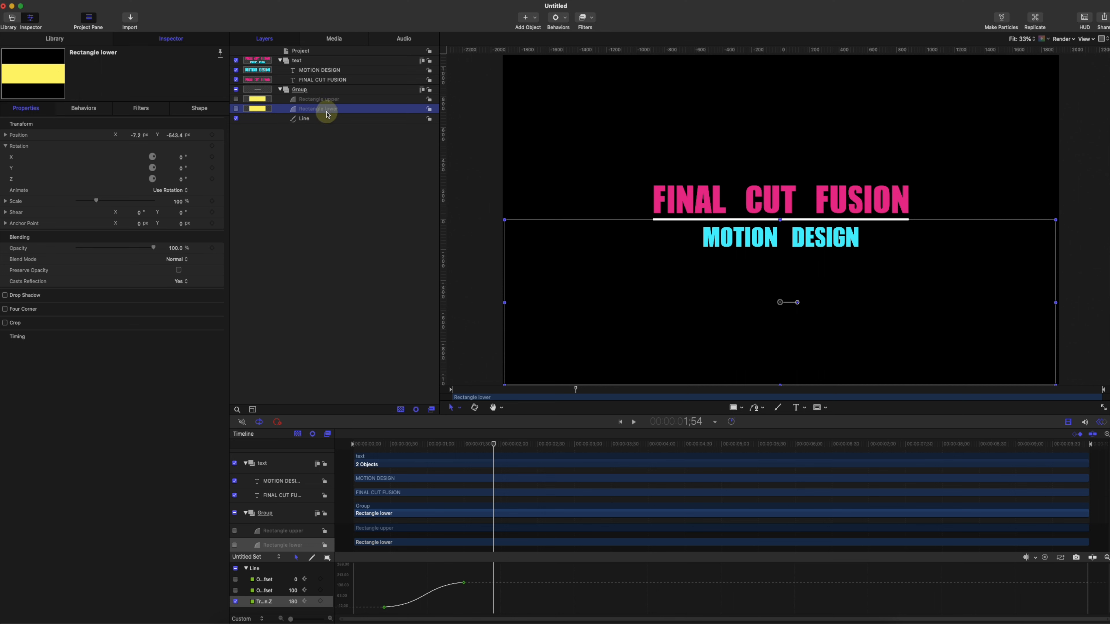
click(535, 18)
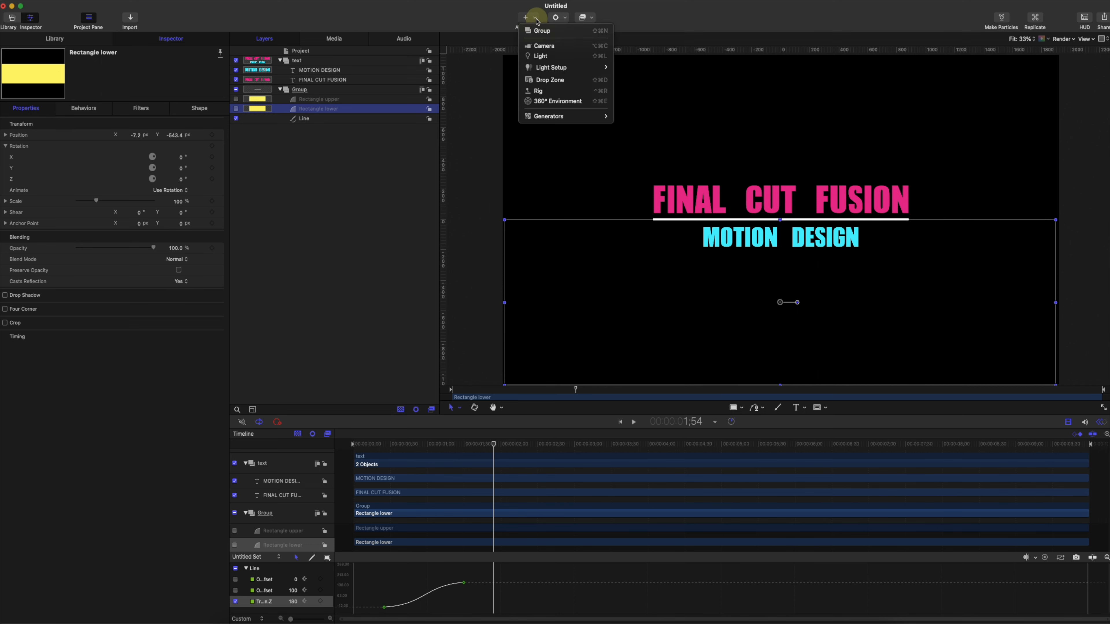
click(555, 17)
click(555, 18)
mouse_move(572, 44)
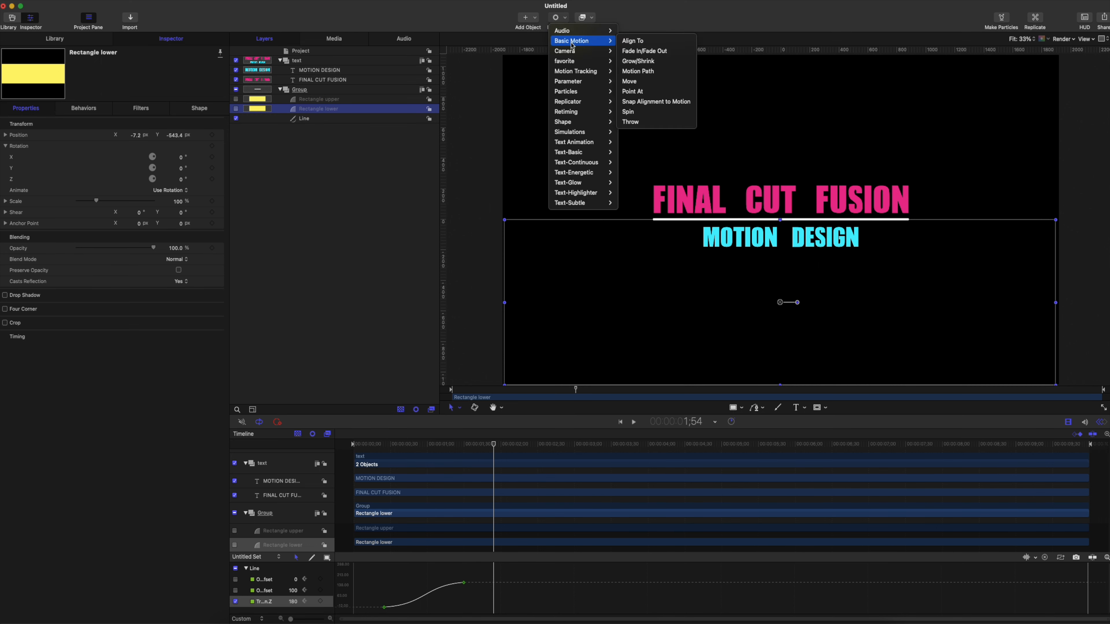
click(633, 41)
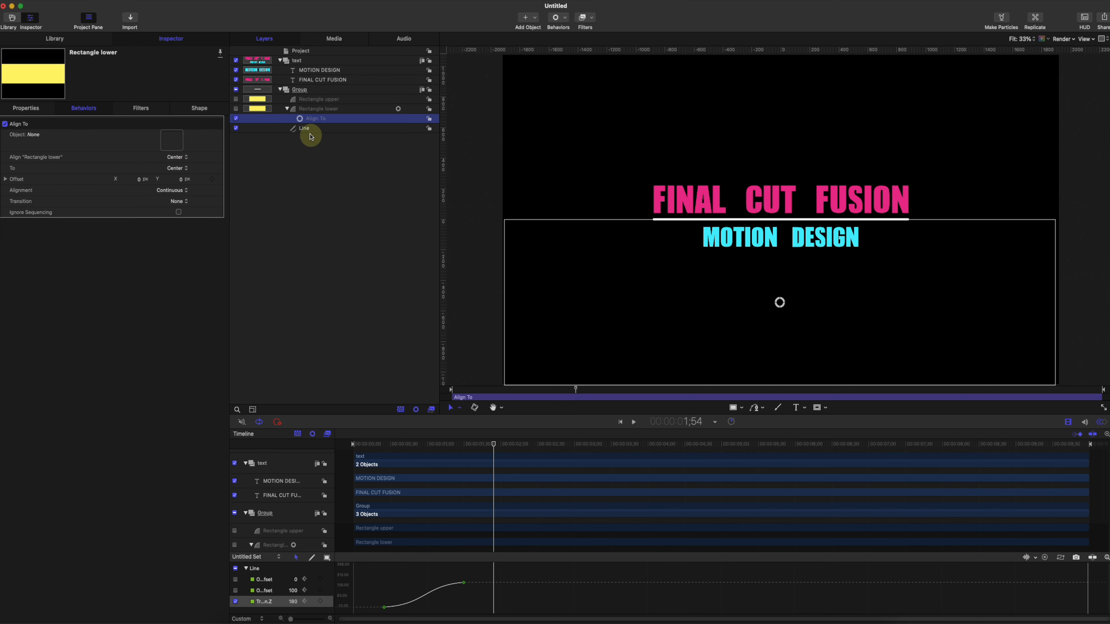
drag(306, 129, 172, 140)
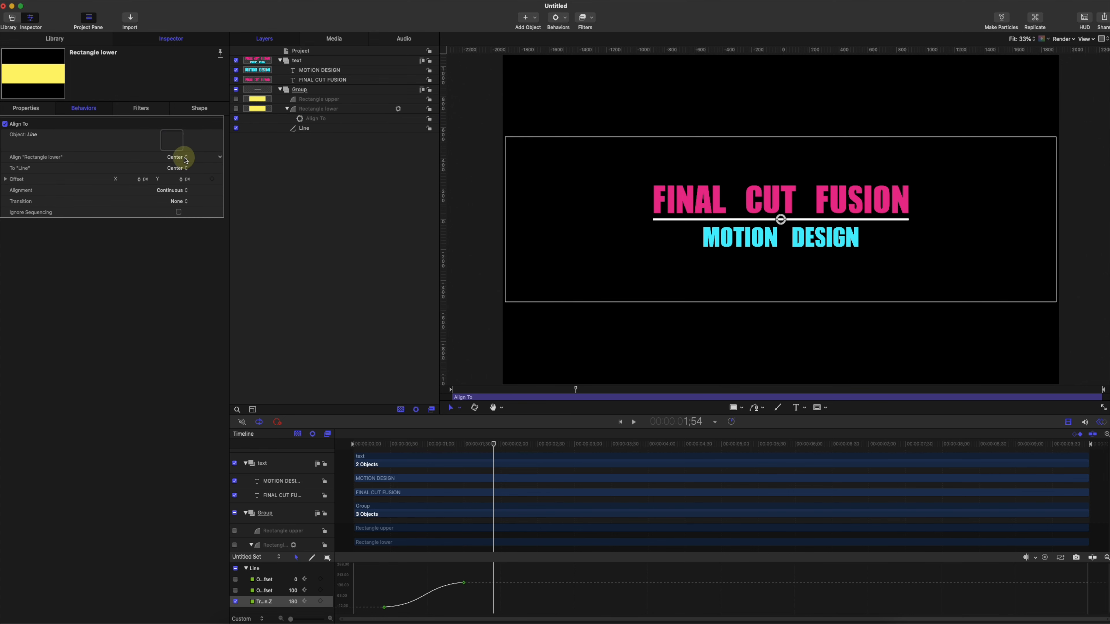
Offset Rectangle lower below the line by about X -67, Y 551 px, and enable both rectangles to preview the motion
drag(781, 219, 791, 305)
mouse_move(441, 444)
mouse_down()
mouse_move(402, 443)
mouse_move(421, 444)
mouse_up()
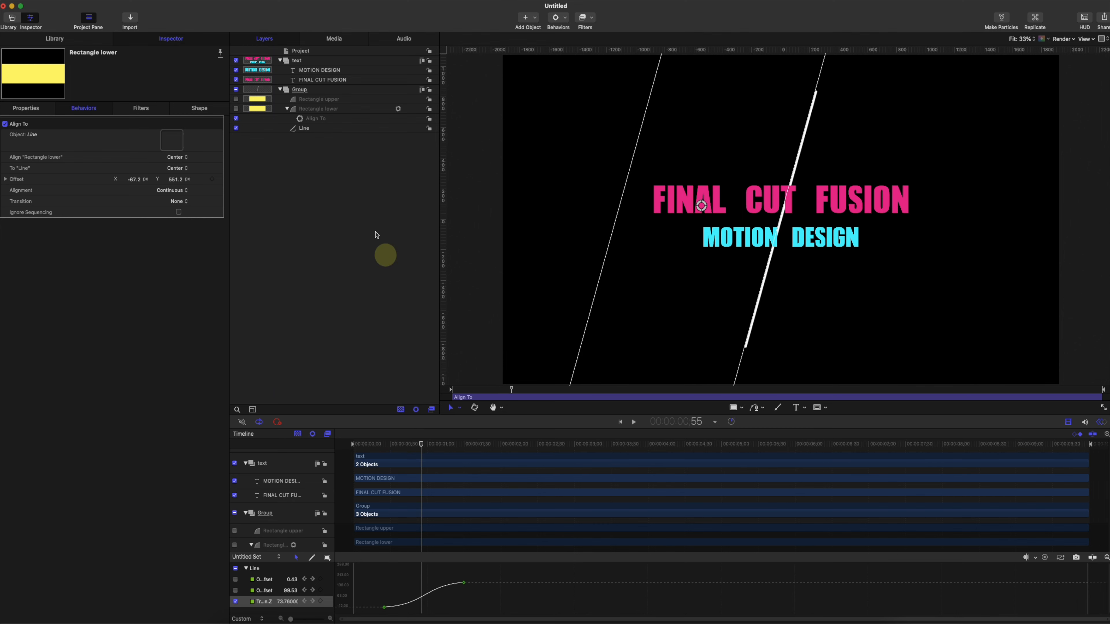
click(236, 109)
click(236, 99)
drag(411, 443, 468, 439)
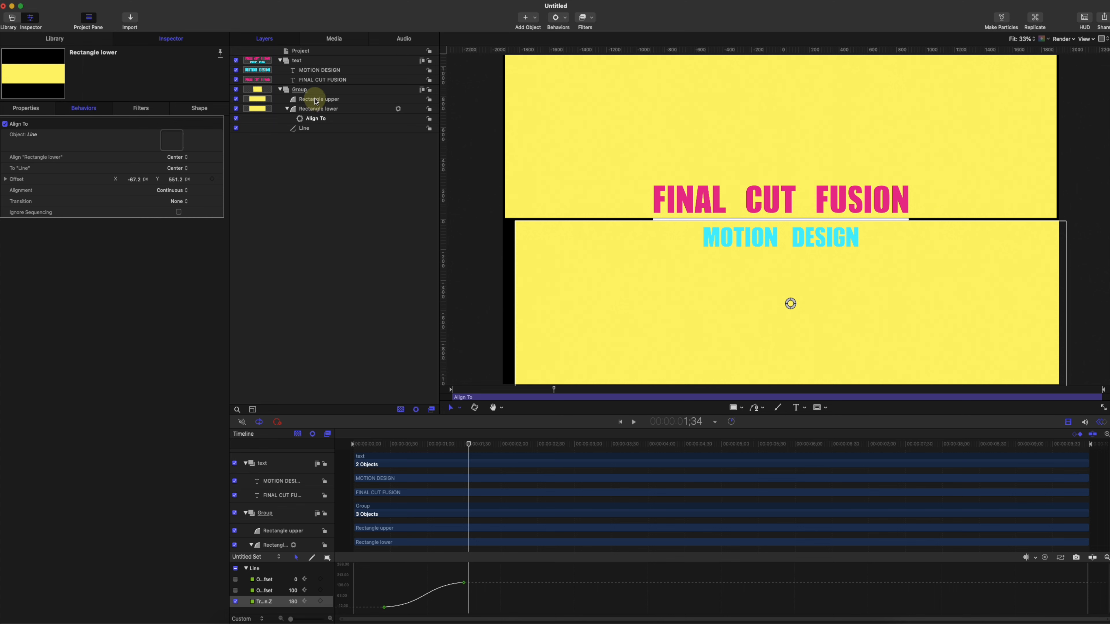
Copy the Align To behavior onto Rectangle upper and offset it above the line by about X -85, Y -553 px
click(317, 100)
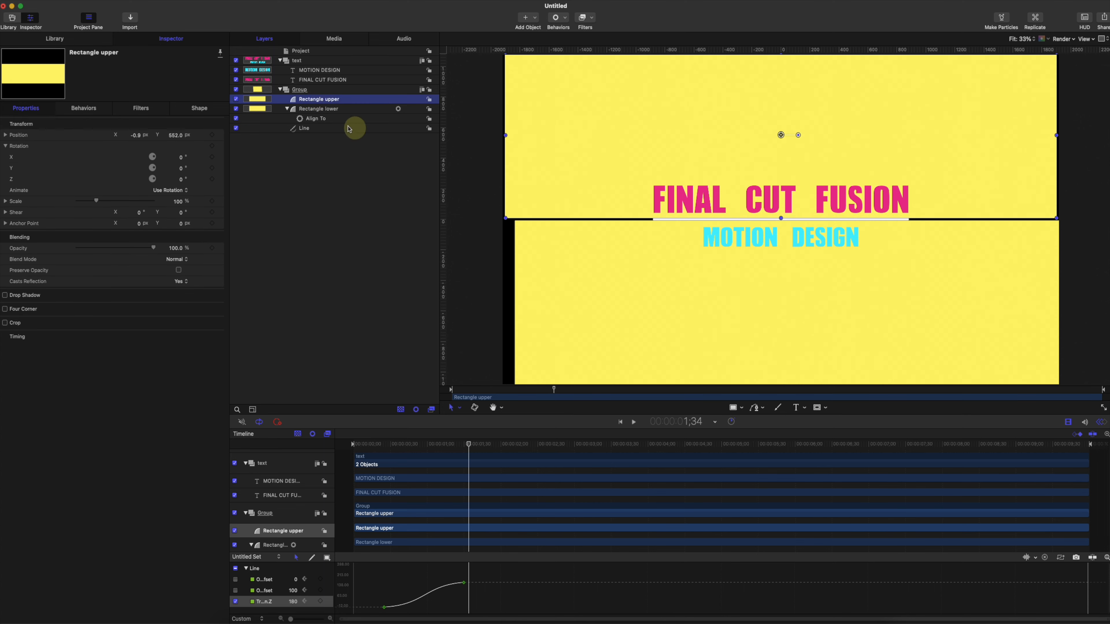
click(315, 121)
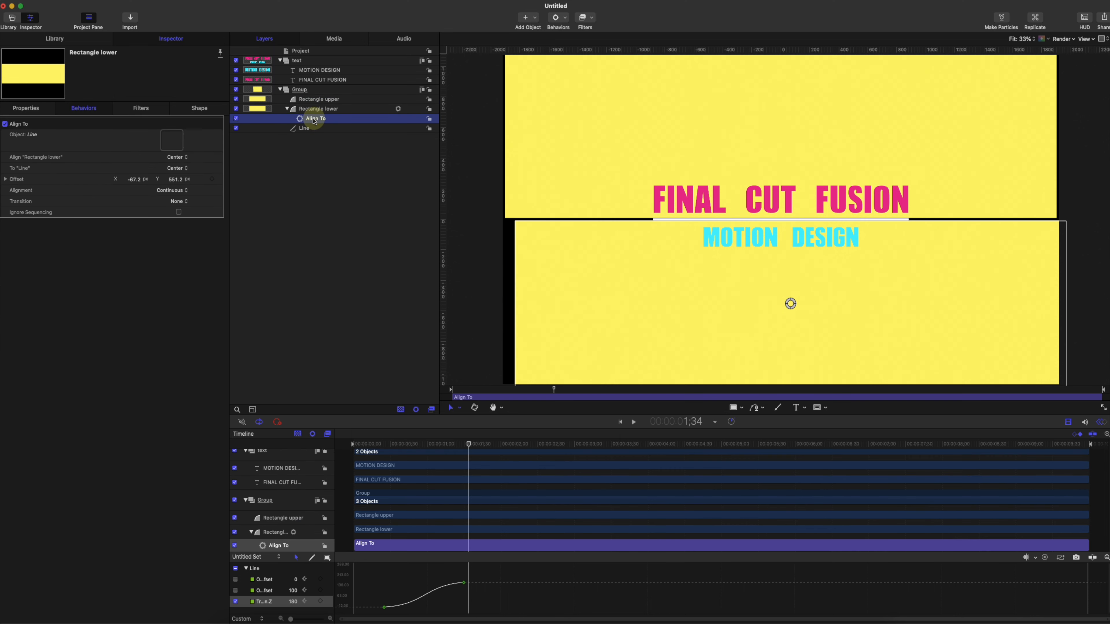
drag(313, 111, 313, 102)
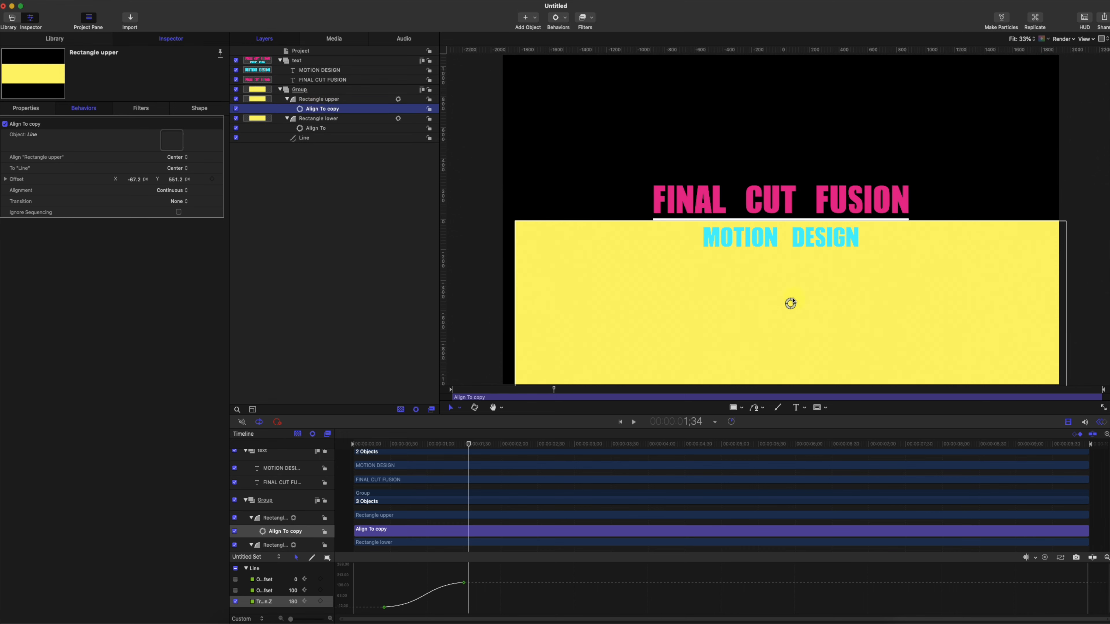
drag(792, 302, 793, 136)
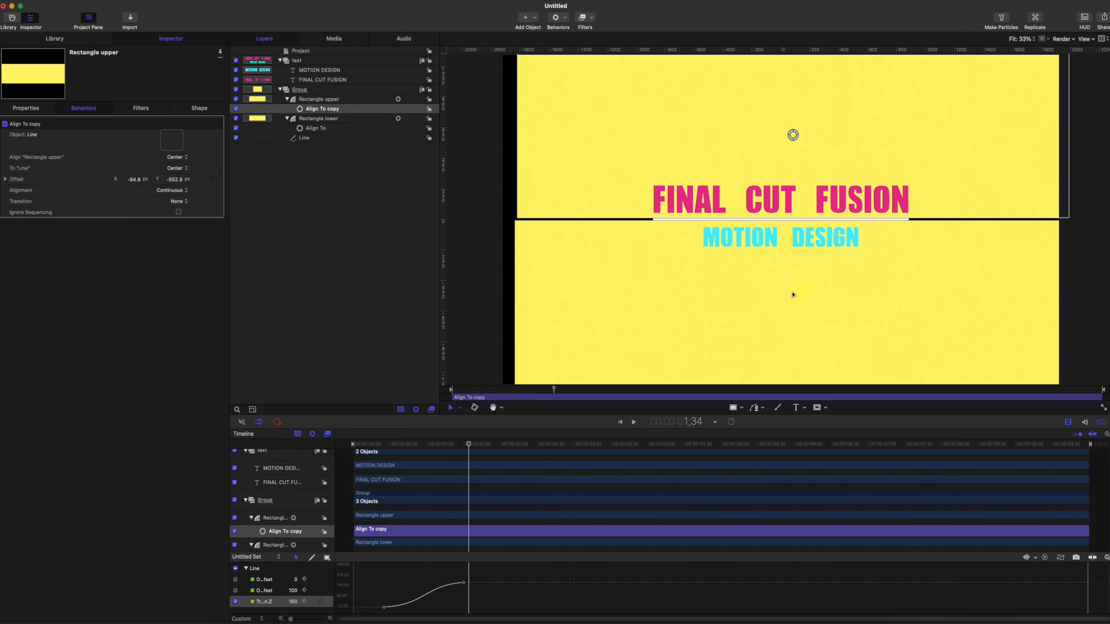
Adjust Rectangle lower's Align To offset to about X -15, Y 539 px to close the gap at the line
click(345, 119)
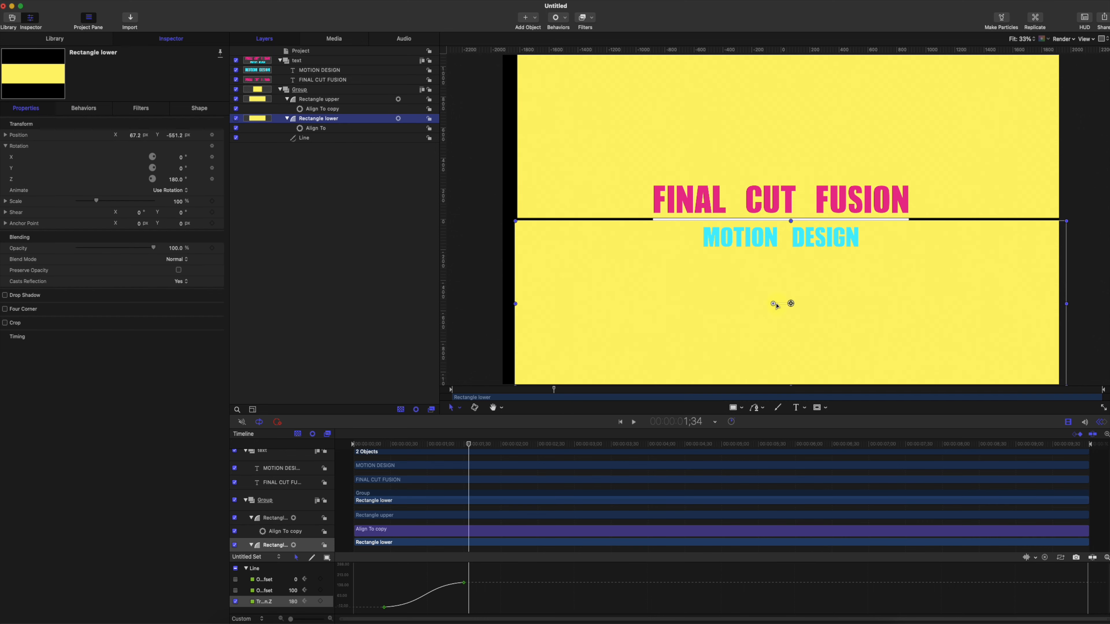
click(352, 130)
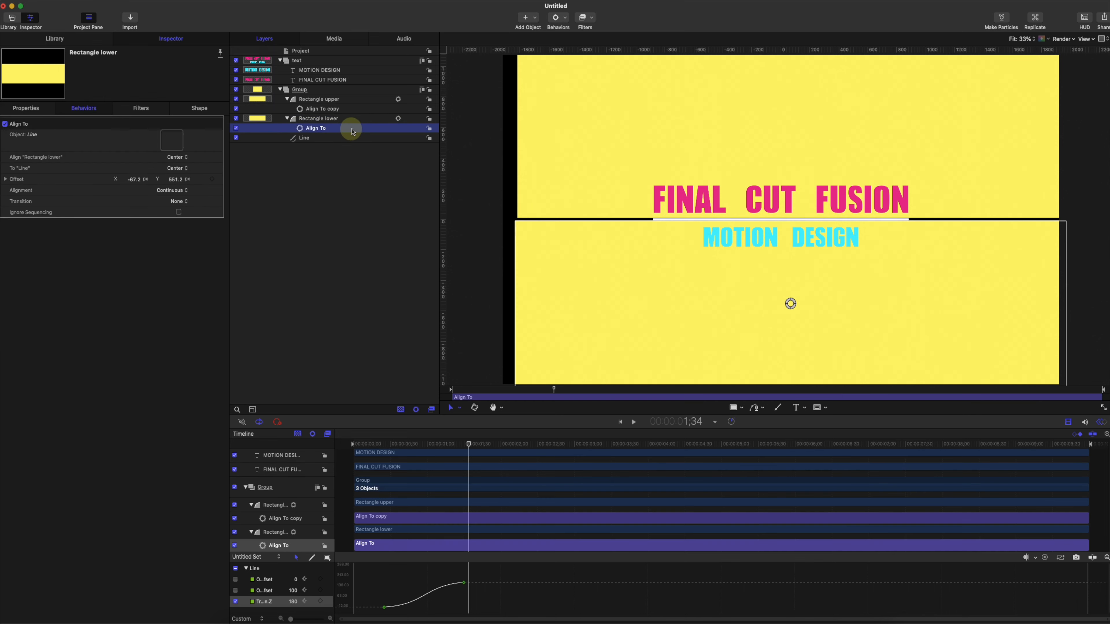
drag(791, 304, 783, 303)
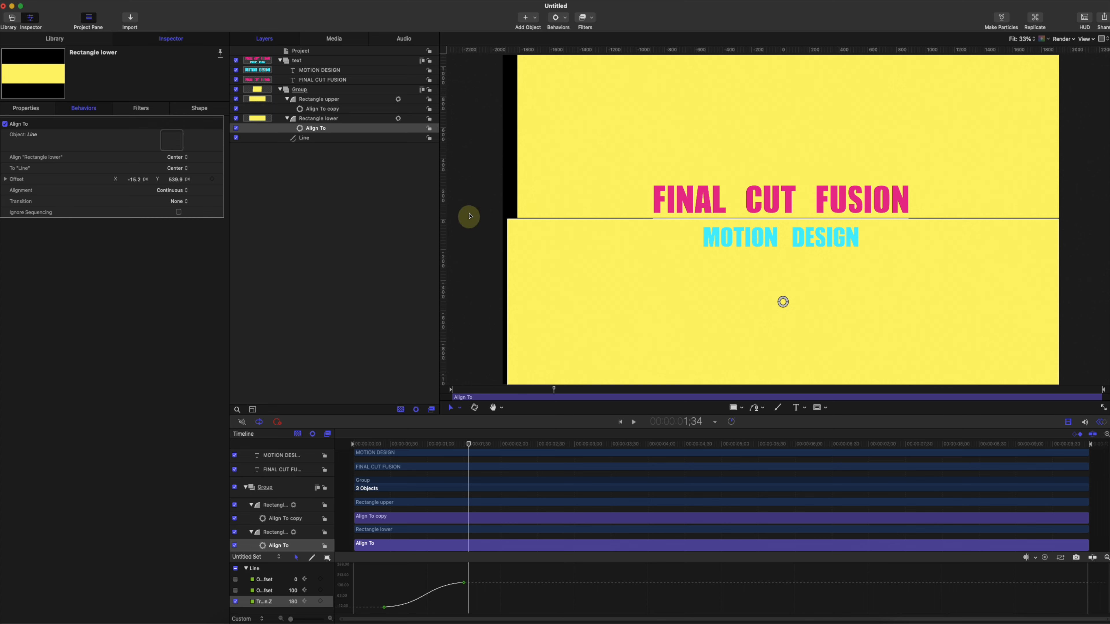
Adjust Rectangle upper's Align To offset to about X -19, Y -549 px and scrub through the animation
click(325, 100)
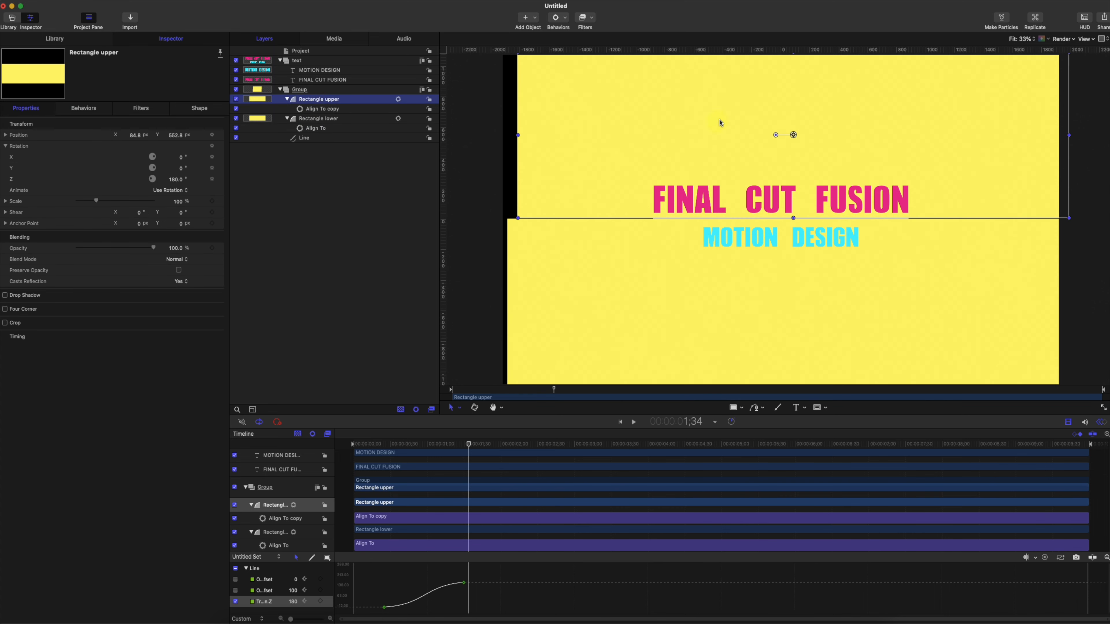
click(323, 108)
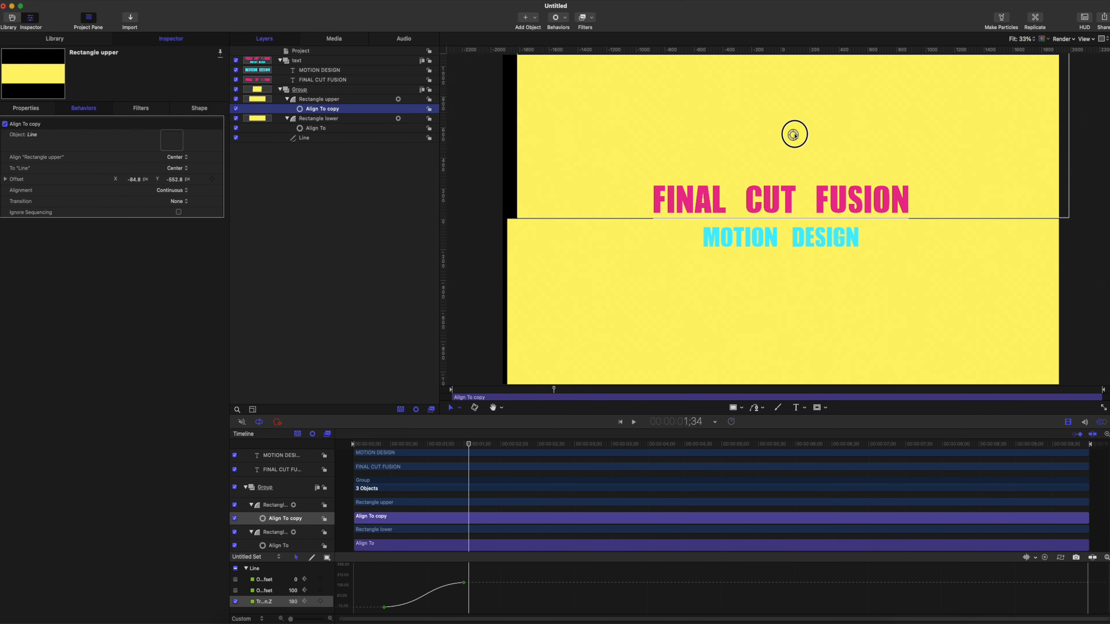
drag(795, 136, 783, 137)
drag(457, 445, 482, 444)
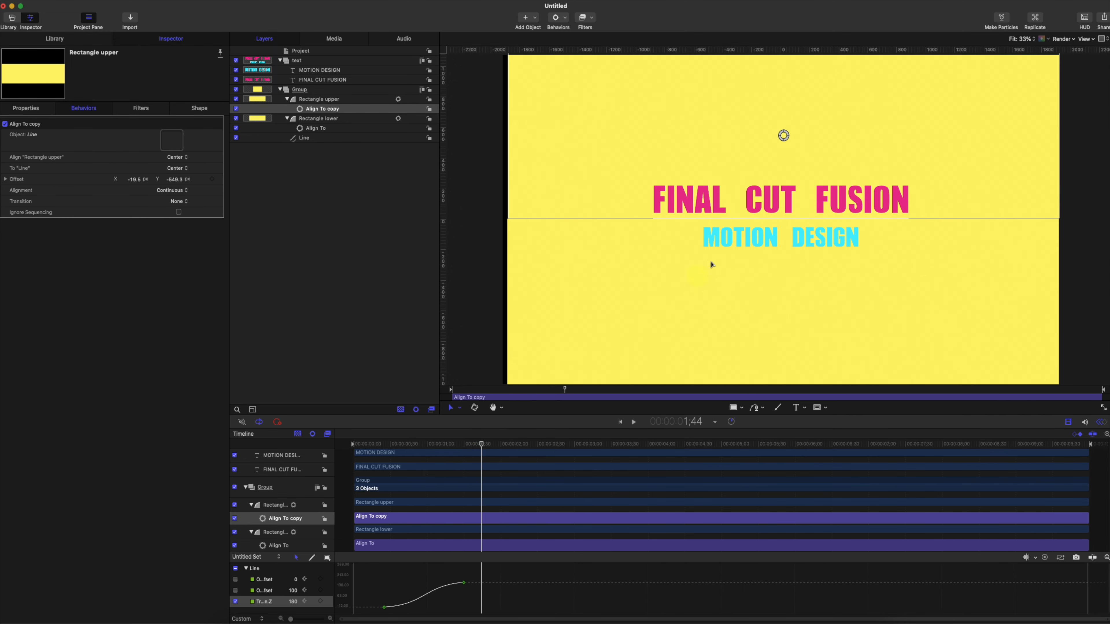
Change Rectangle lower's fill color to bright green and scrub through the animation
click(318, 118)
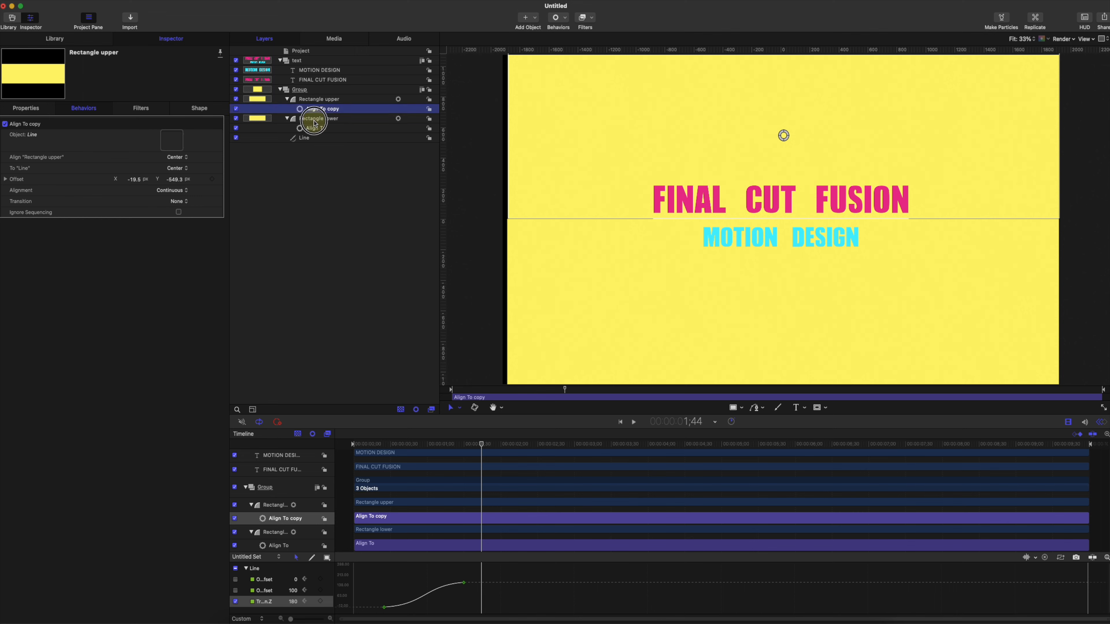
click(205, 109)
click(188, 168)
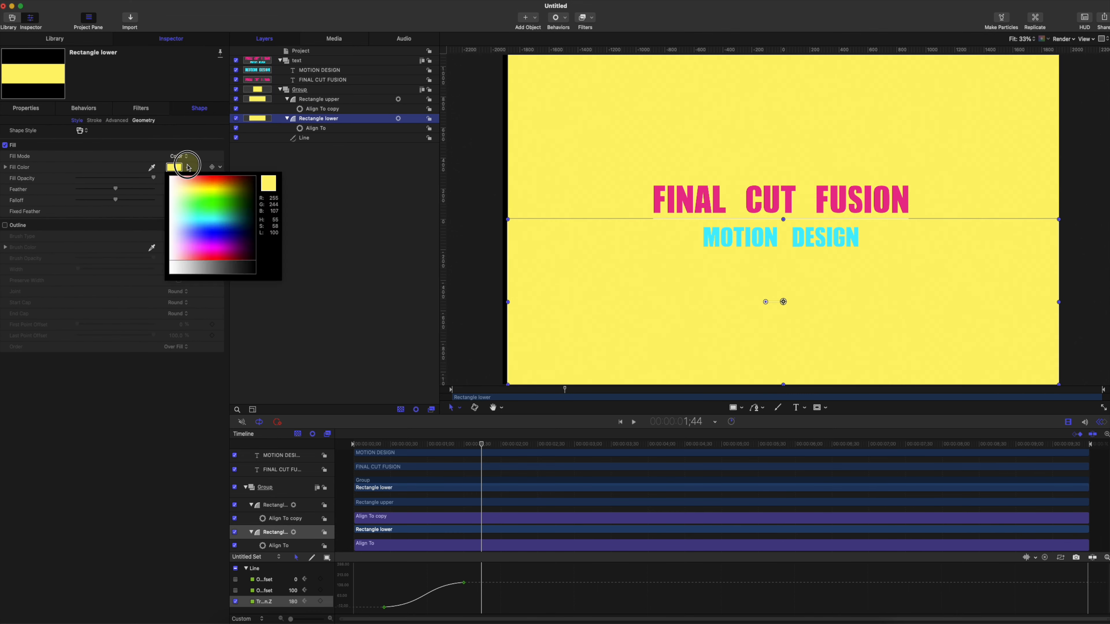
drag(188, 177, 206, 199)
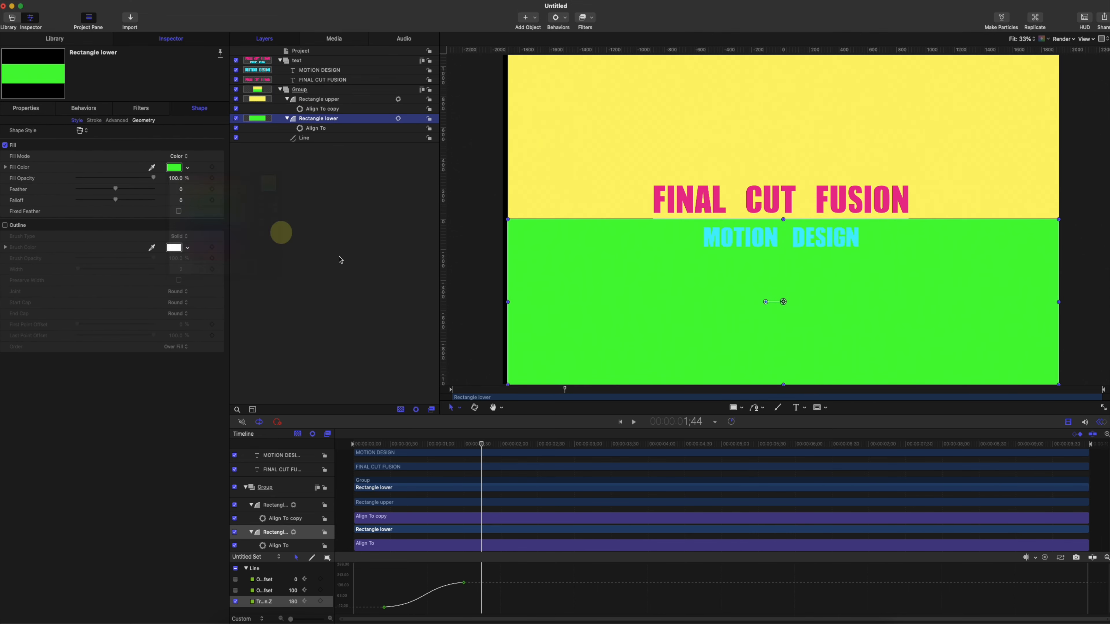
drag(400, 445, 481, 424)
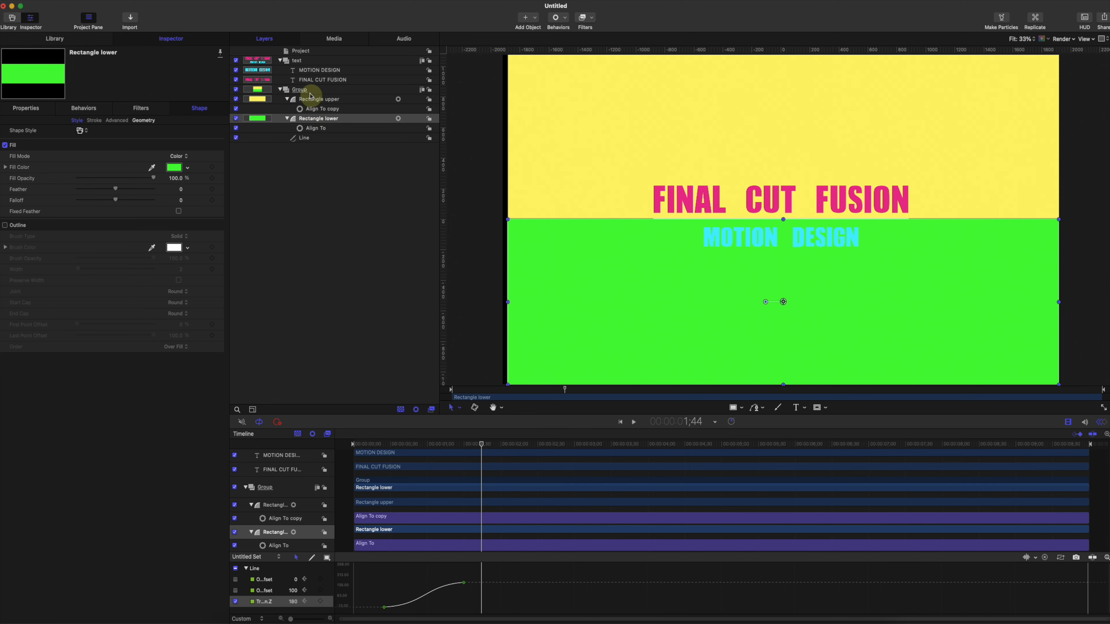
Hide Rectangle upper and Rectangle lower, and move the playhead to frame 53 in the middle of the line's rotation
click(309, 71)
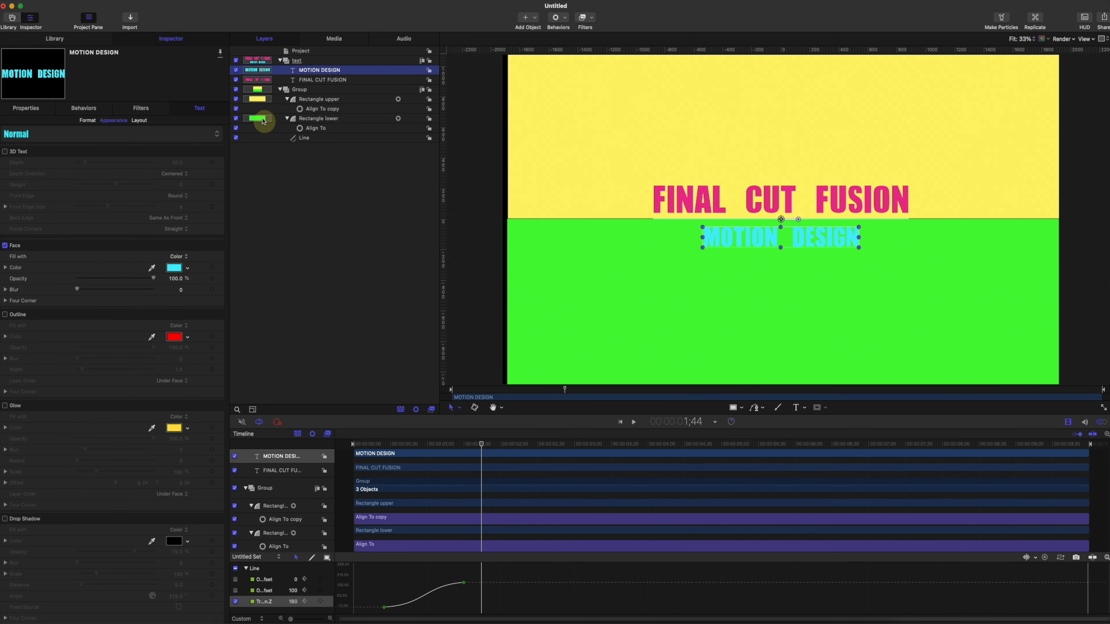
click(236, 99)
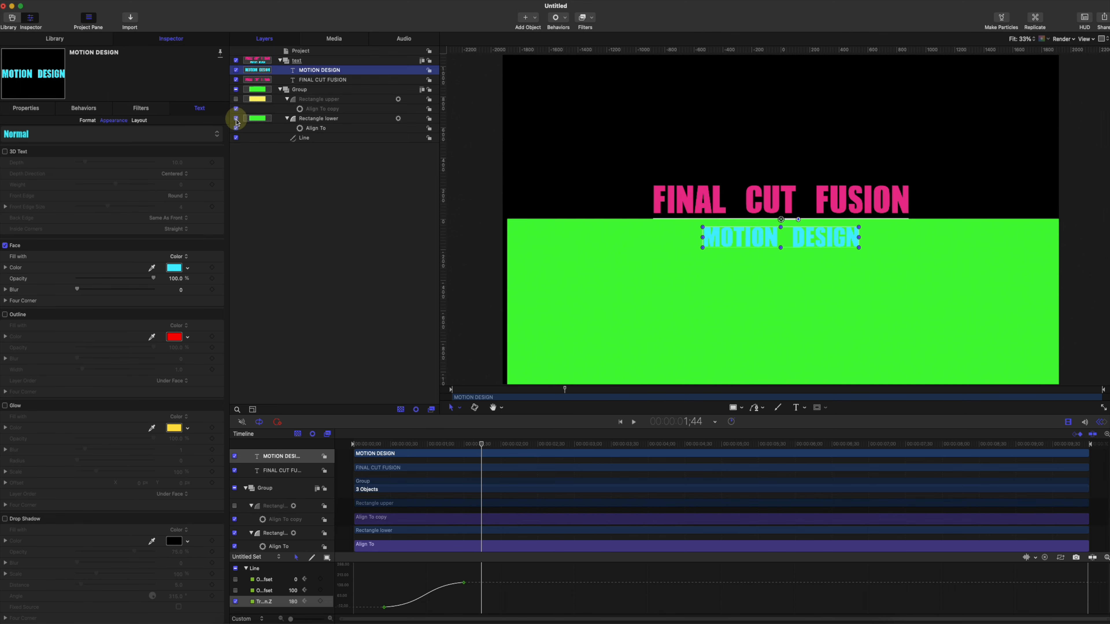
click(236, 118)
drag(403, 444, 421, 429)
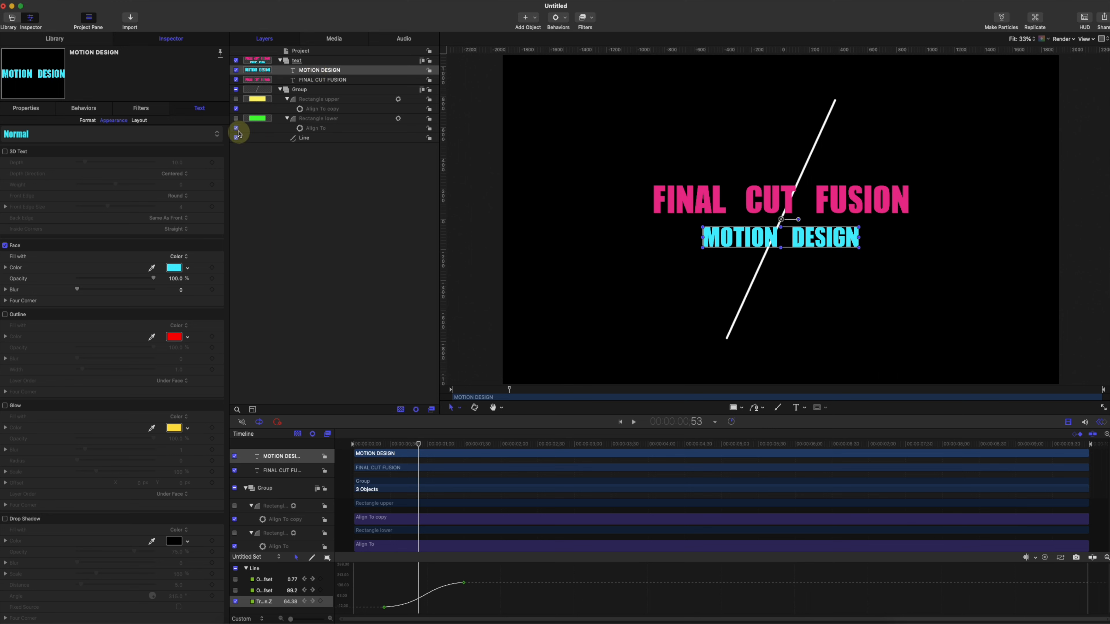
Add an inverted image mask to the MOTION DESIGN layer using Rectangle upper as the mask source, and scrub to check the reveal
right_click(325, 73)
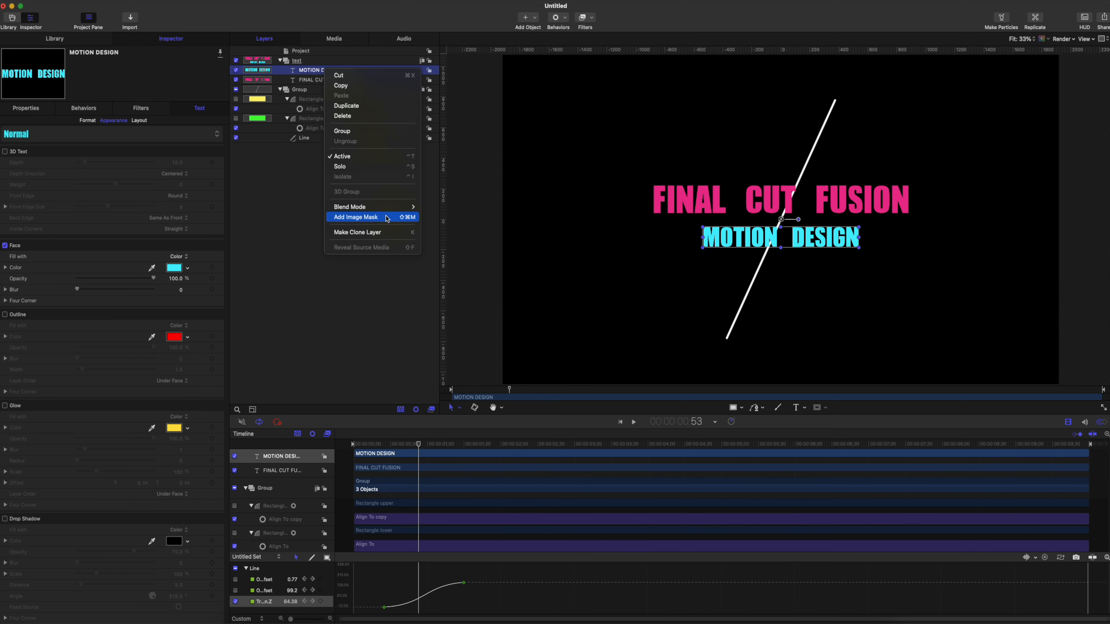
click(356, 217)
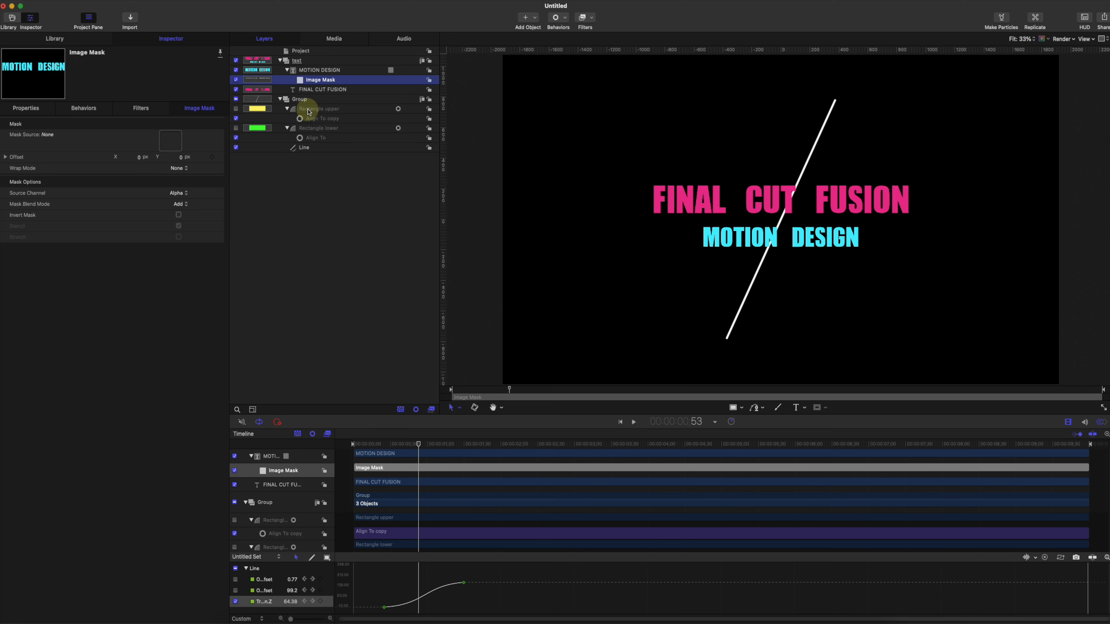
drag(312, 112, 171, 141)
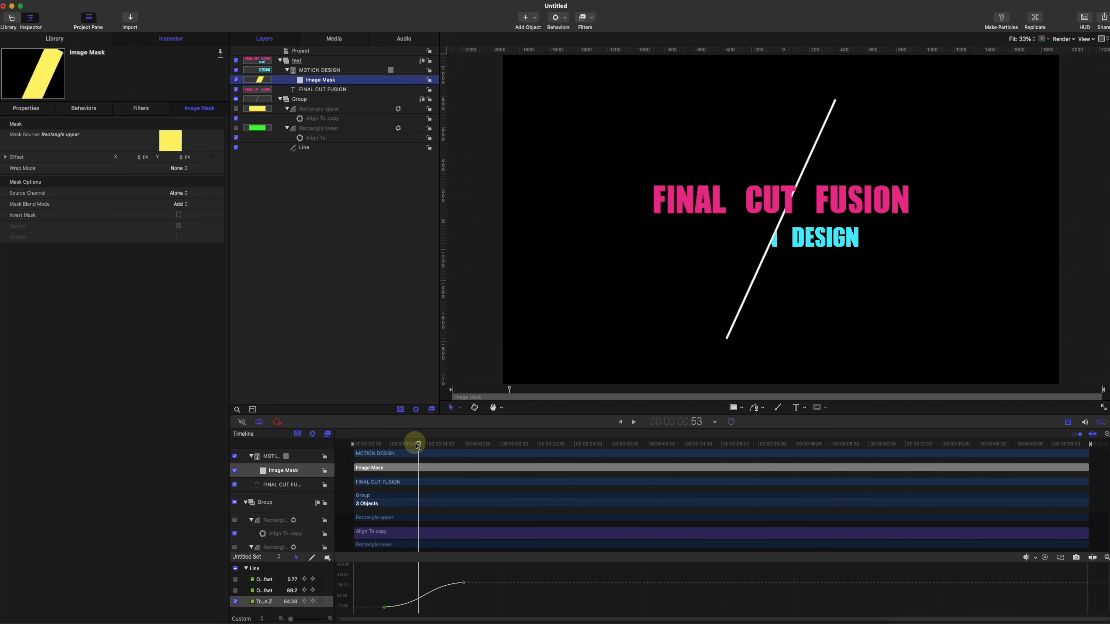
drag(416, 441, 474, 432)
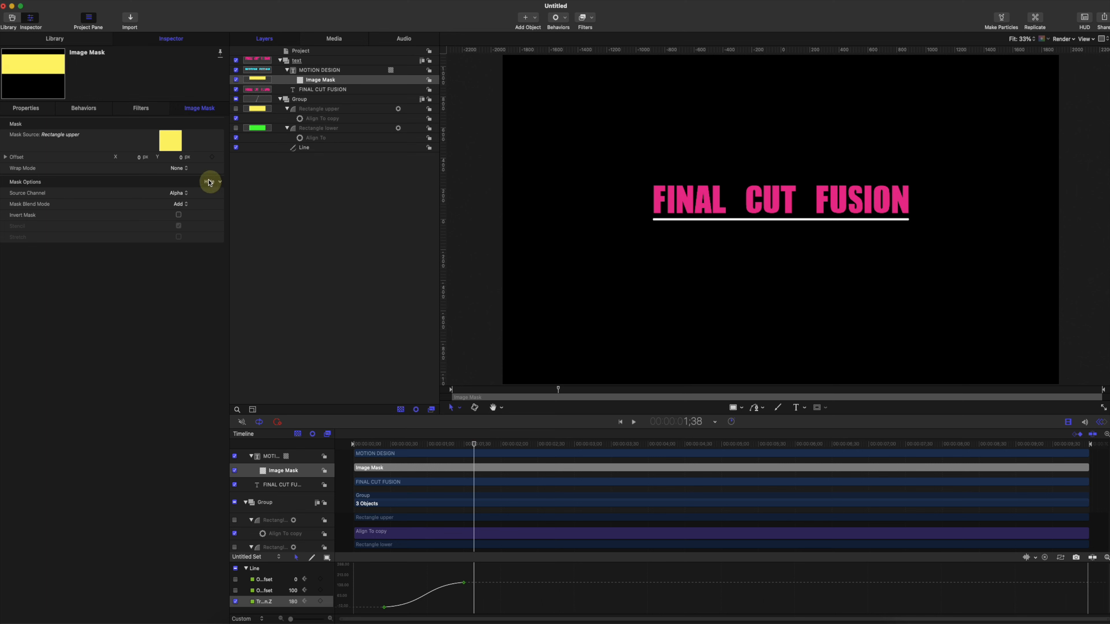
click(179, 214)
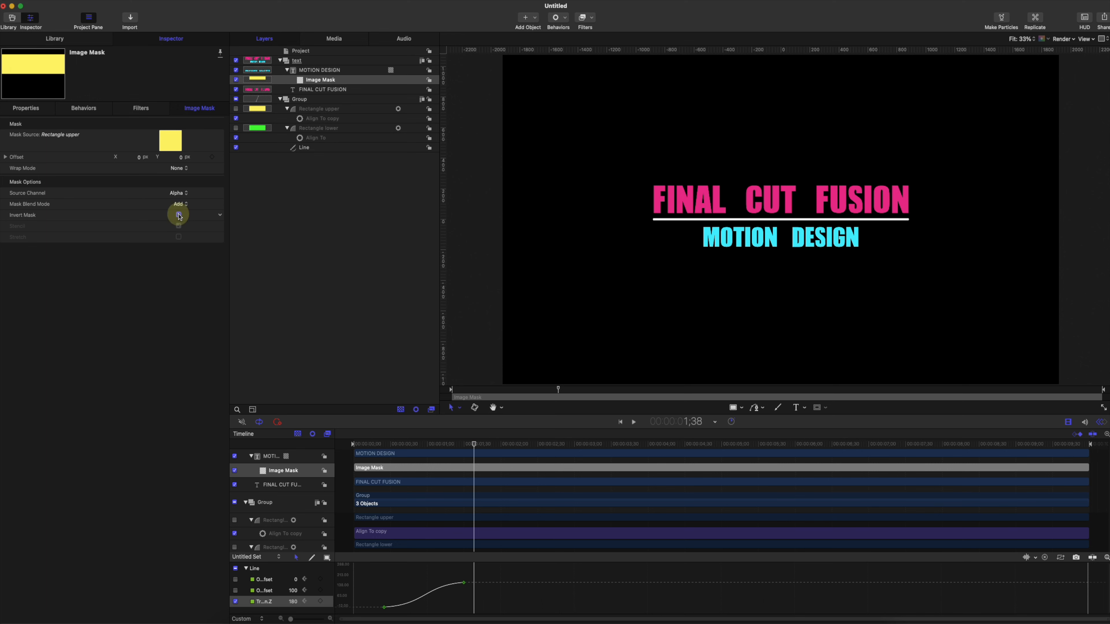
drag(455, 440, 477, 437)
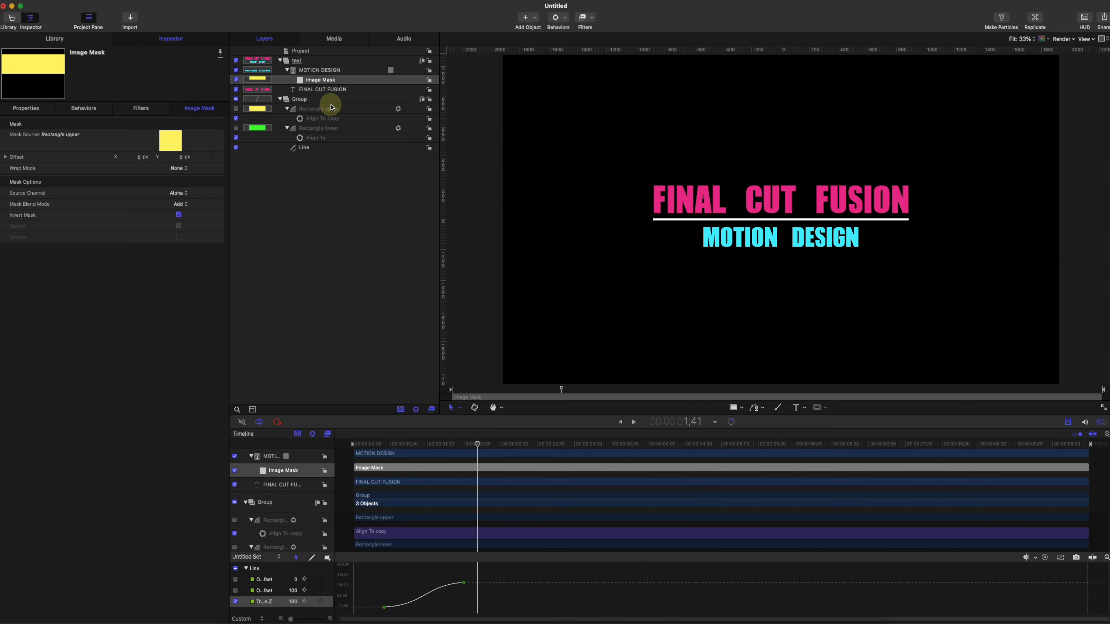
Add an inverted image mask to the FINAL CUT FUSION layer using Rectangle lower as the mask source, and scrub to check the reveal
click(330, 91)
right_click(329, 91)
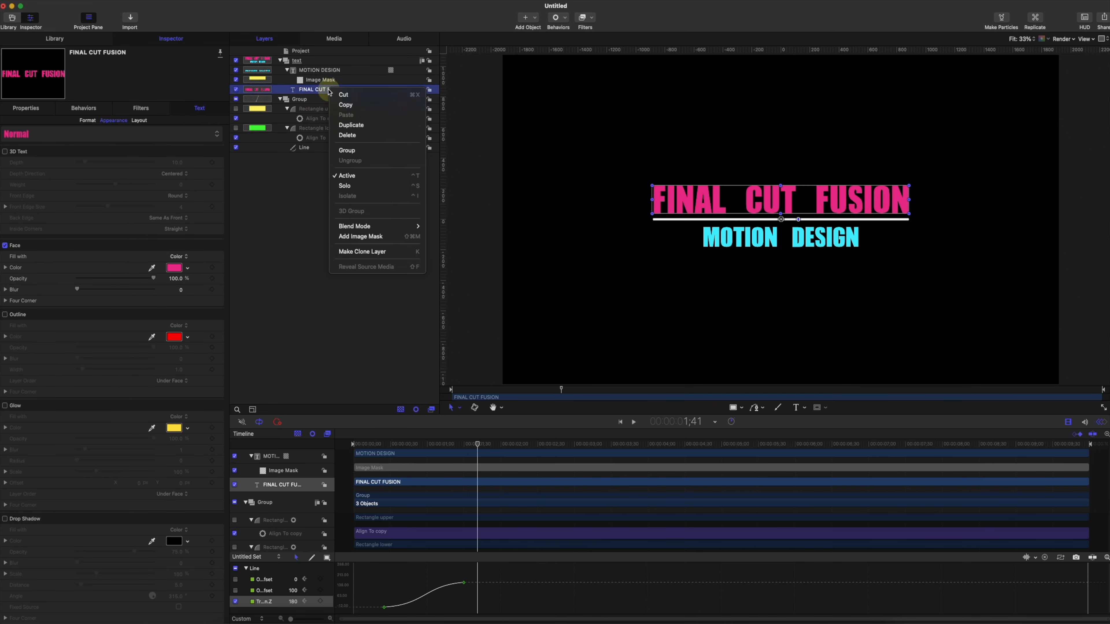
click(385, 238)
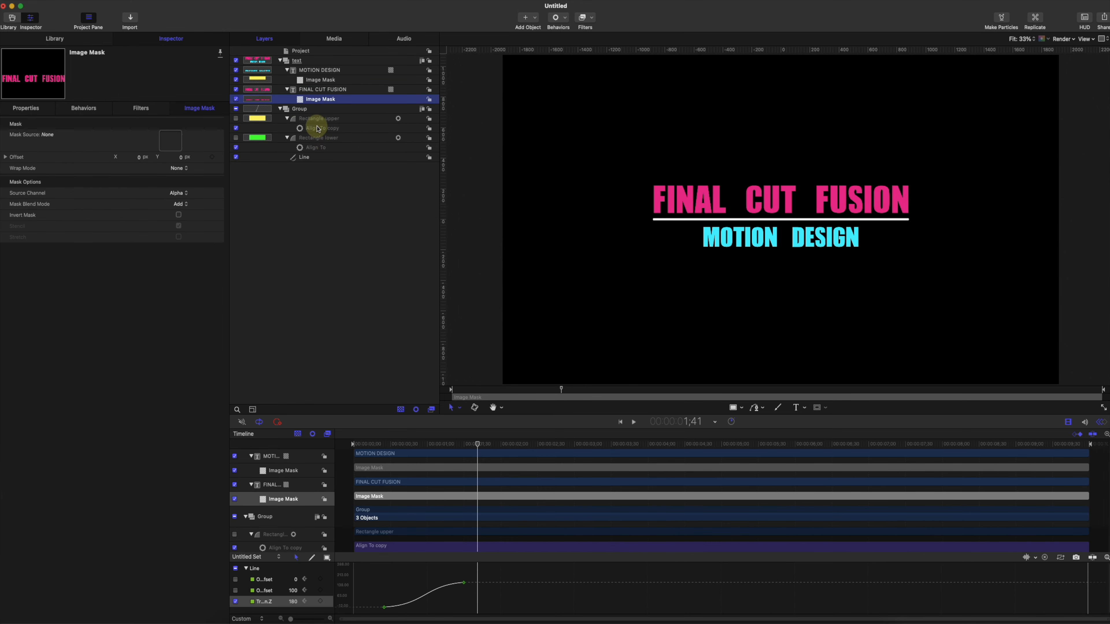
drag(319, 140, 177, 145)
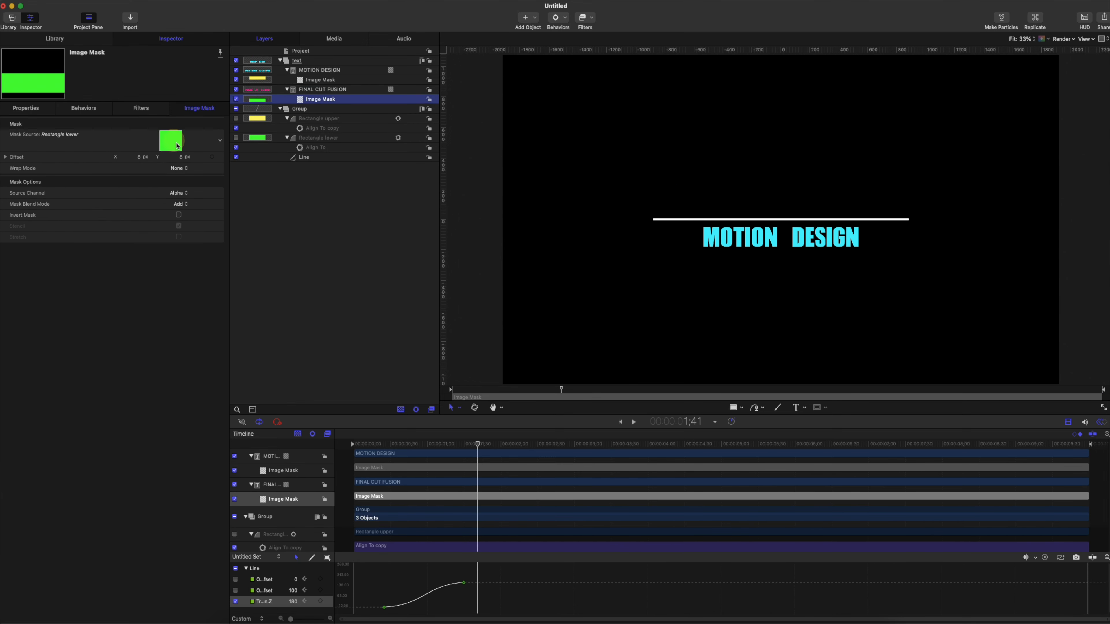
click(178, 216)
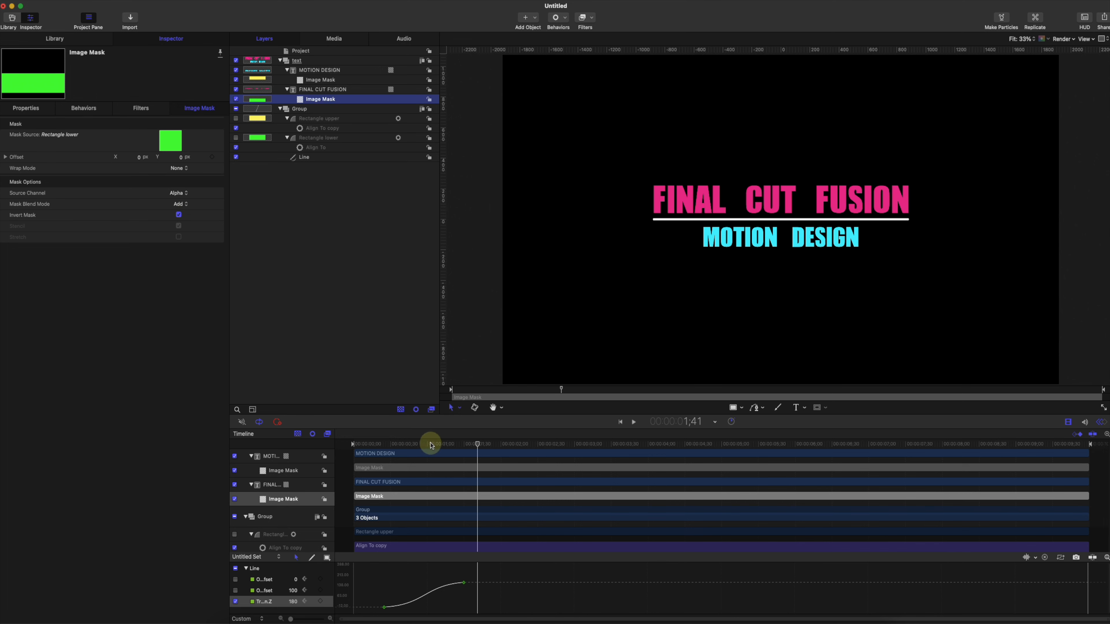
drag(431, 445, 1000, 456)
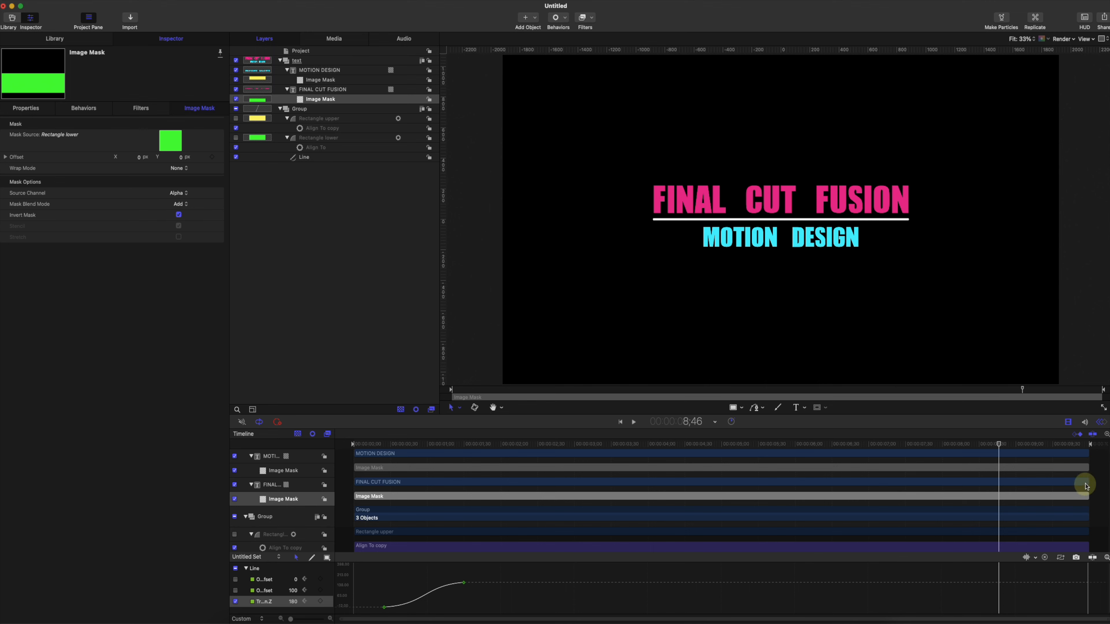
Hide the Keyframe Editor and scrub through the line rotation to review both text reveals
click(1105, 423)
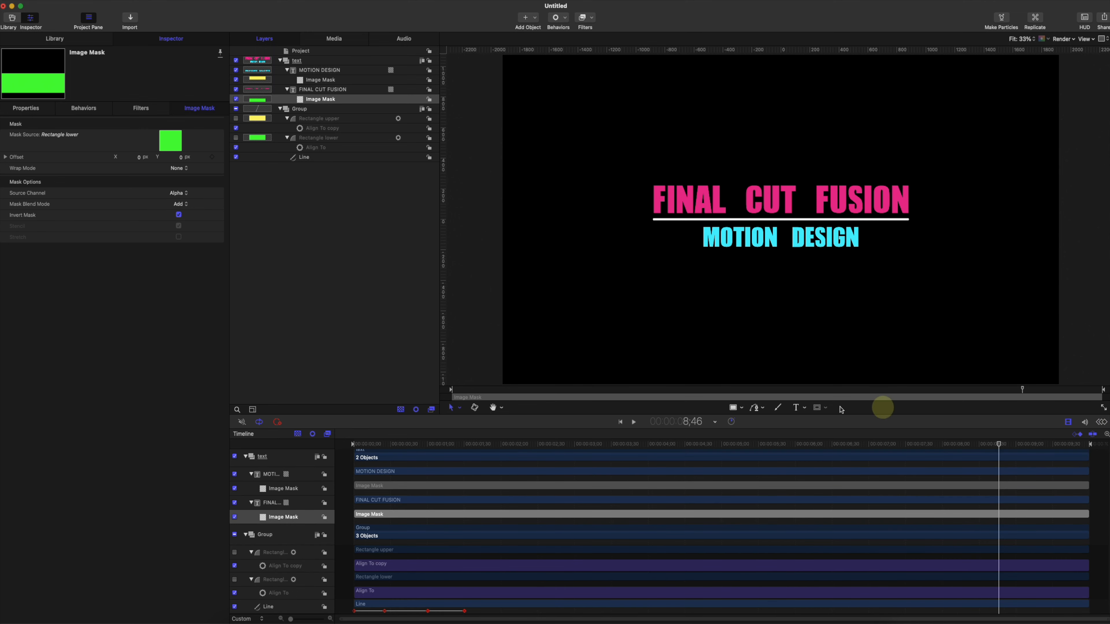
click(262, 619)
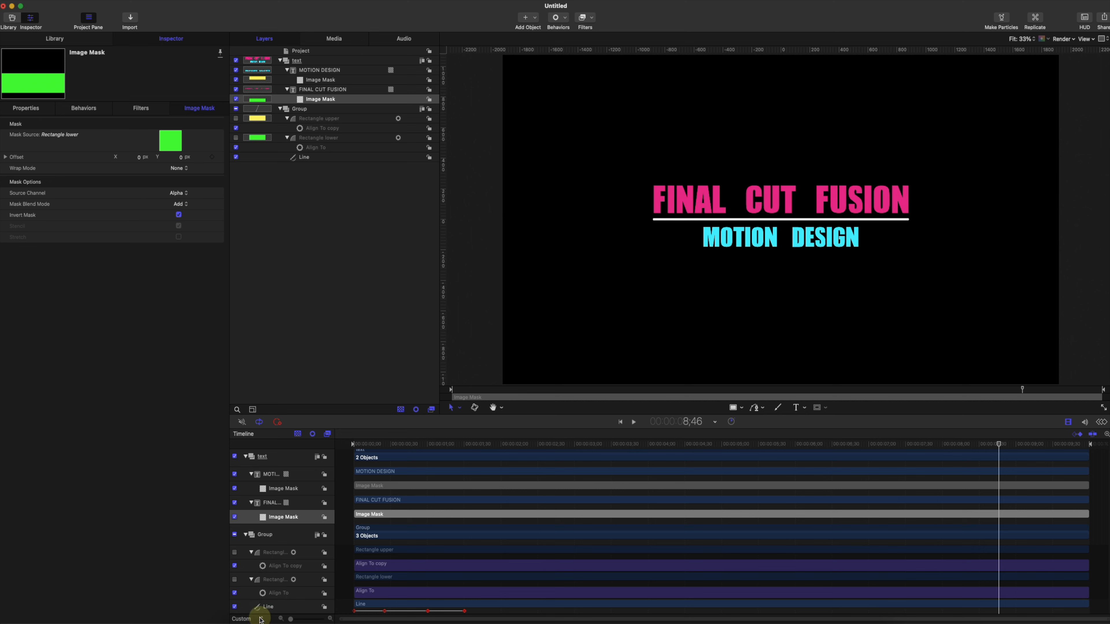
drag(403, 441, 477, 462)
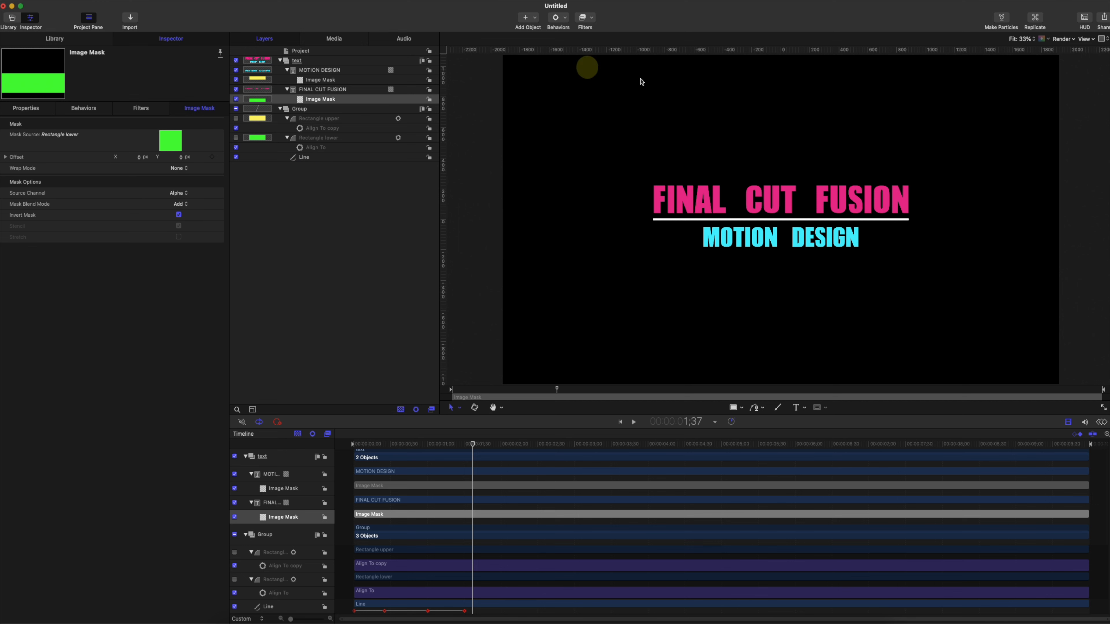
drag(434, 442, 486, 442)
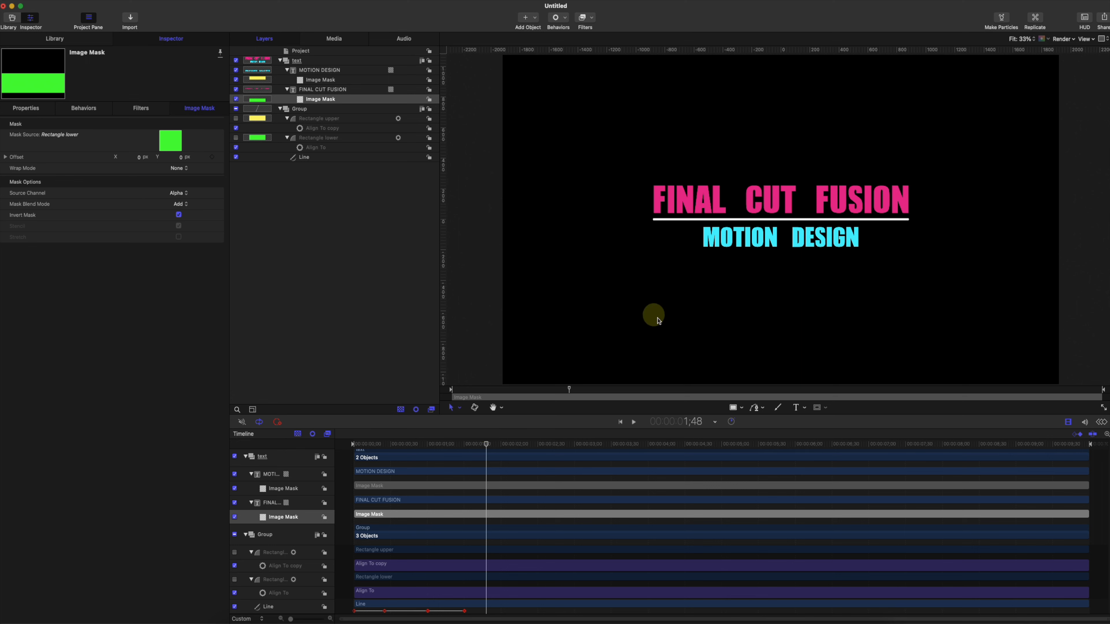
drag(384, 444, 360, 444)
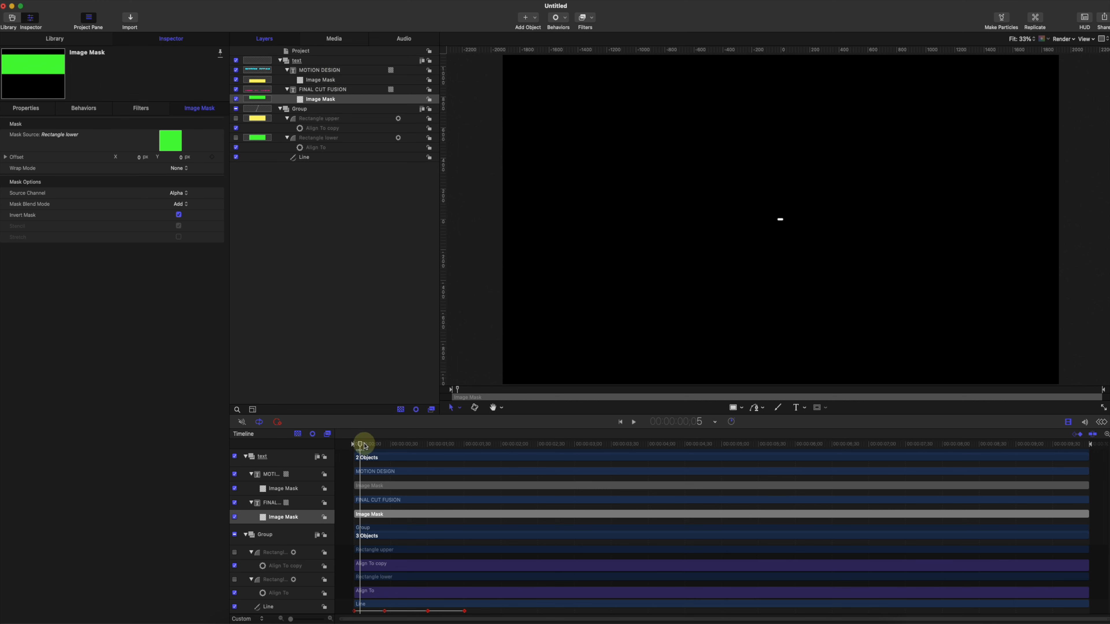
With the playhead at frame 31, add a Sequence Text behavior to the FINAL CUT FUSION layer and give it the Position parameter
drag(366, 446, 392, 439)
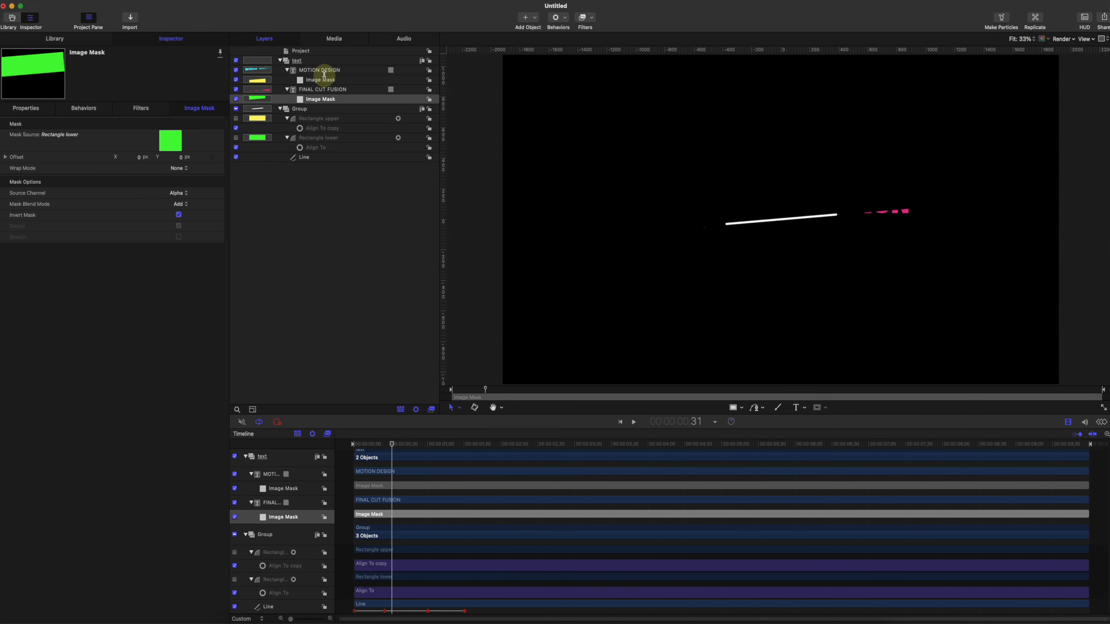
click(328, 90)
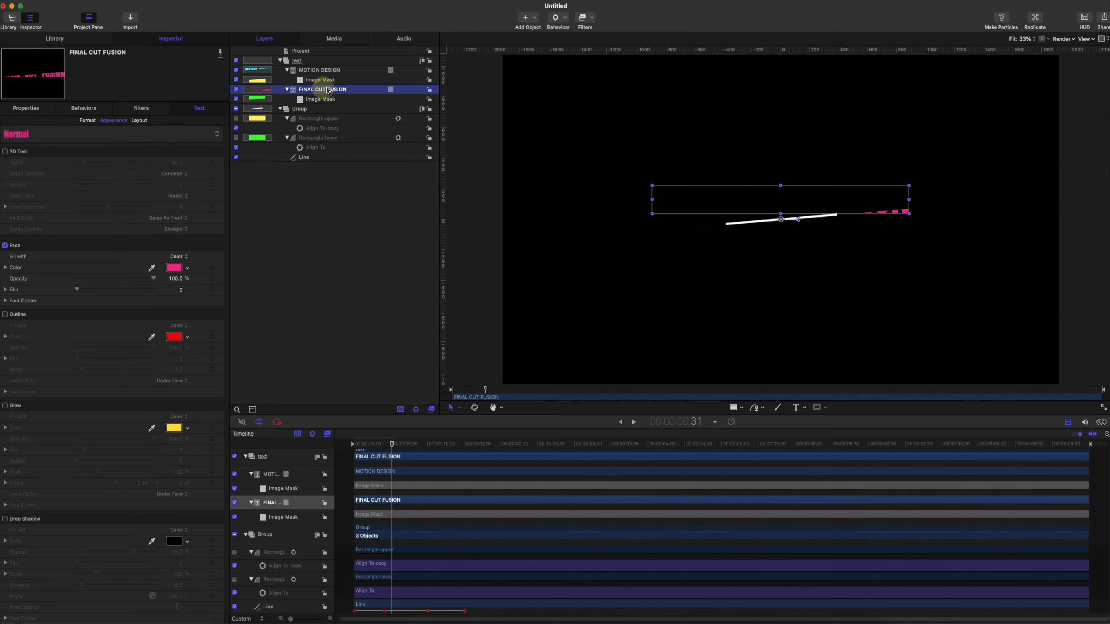
click(567, 23)
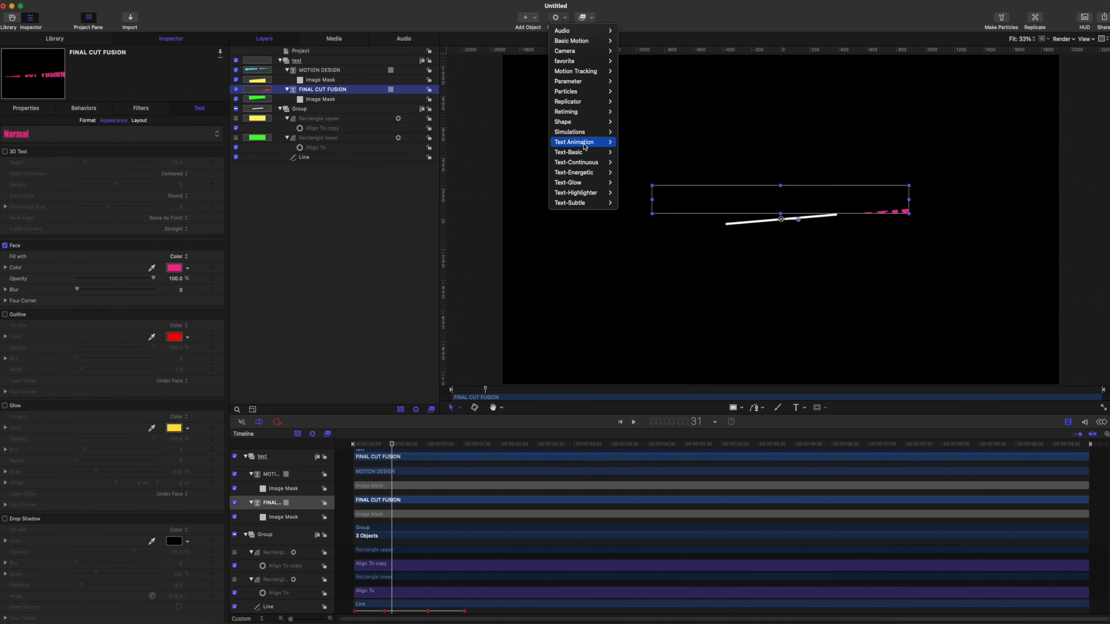
mouse_move(585, 144)
click(653, 154)
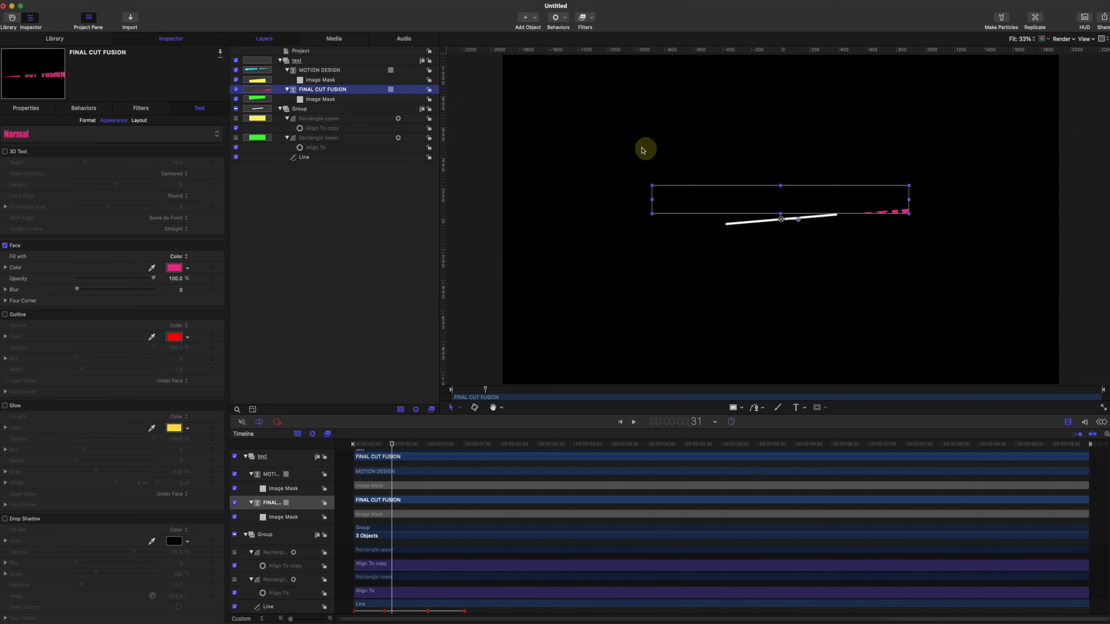
click(125, 135)
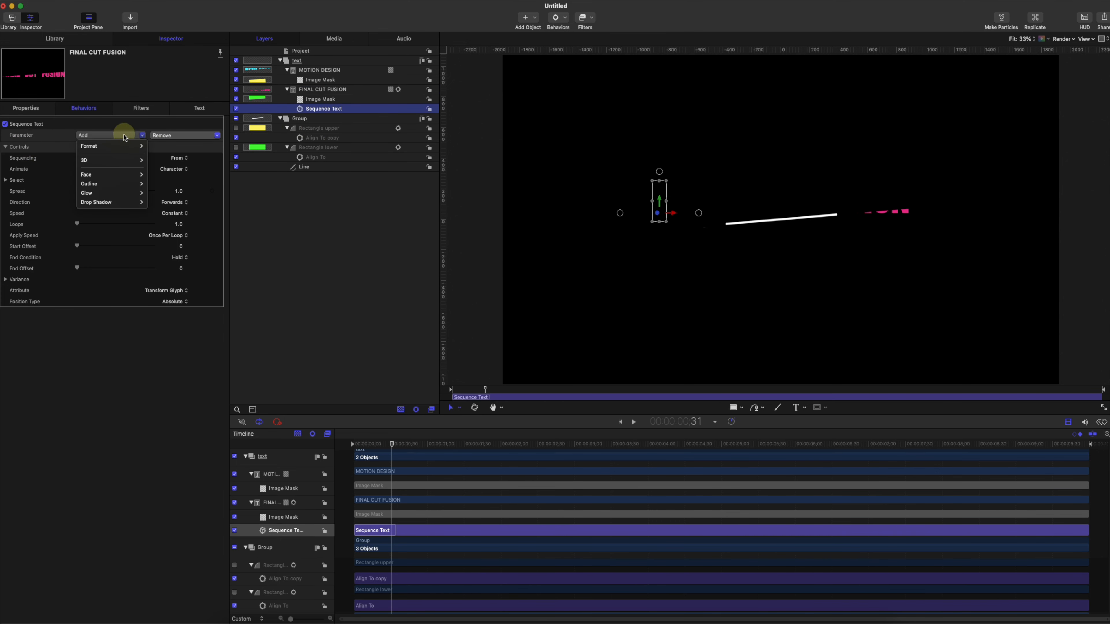
mouse_move(117, 151)
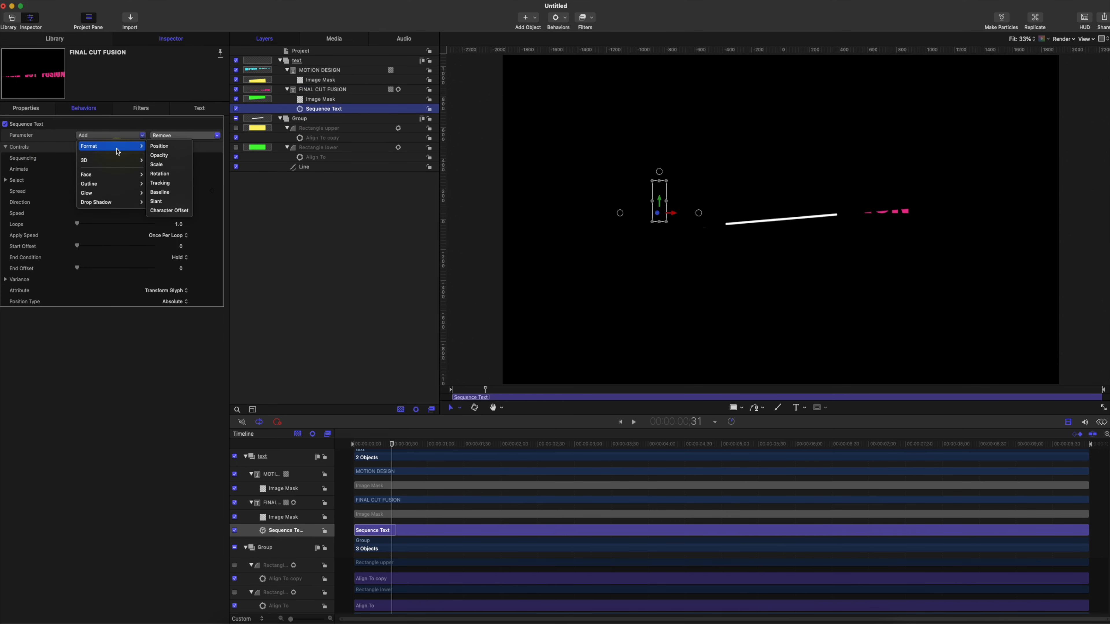
click(163, 149)
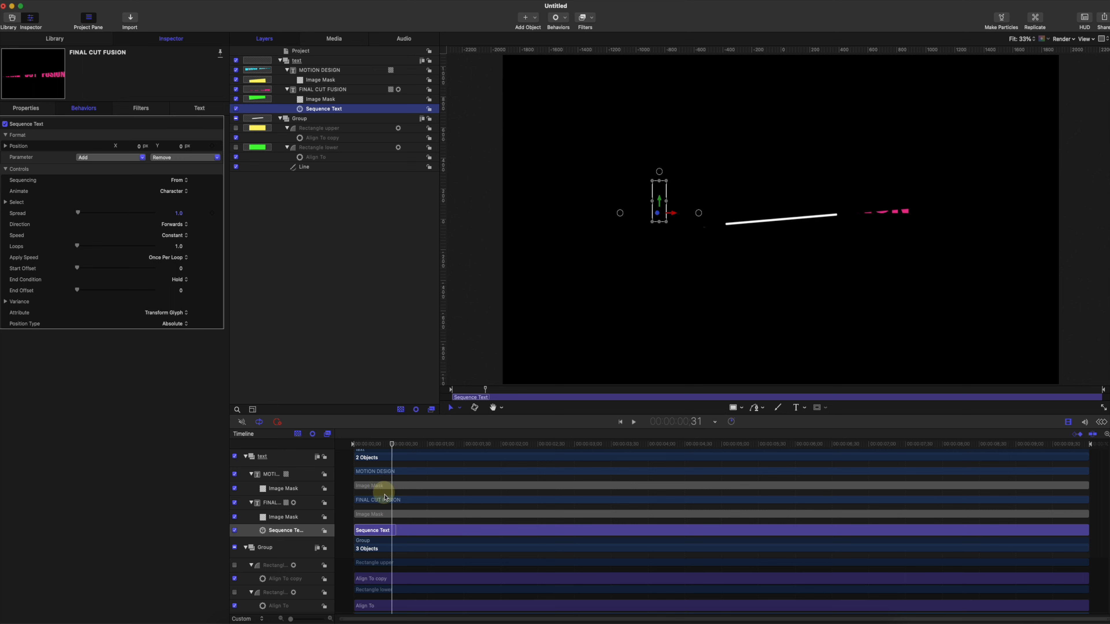
Trim the Sequence Text behavior to start at frame 31 and end at 1,45
key(i)
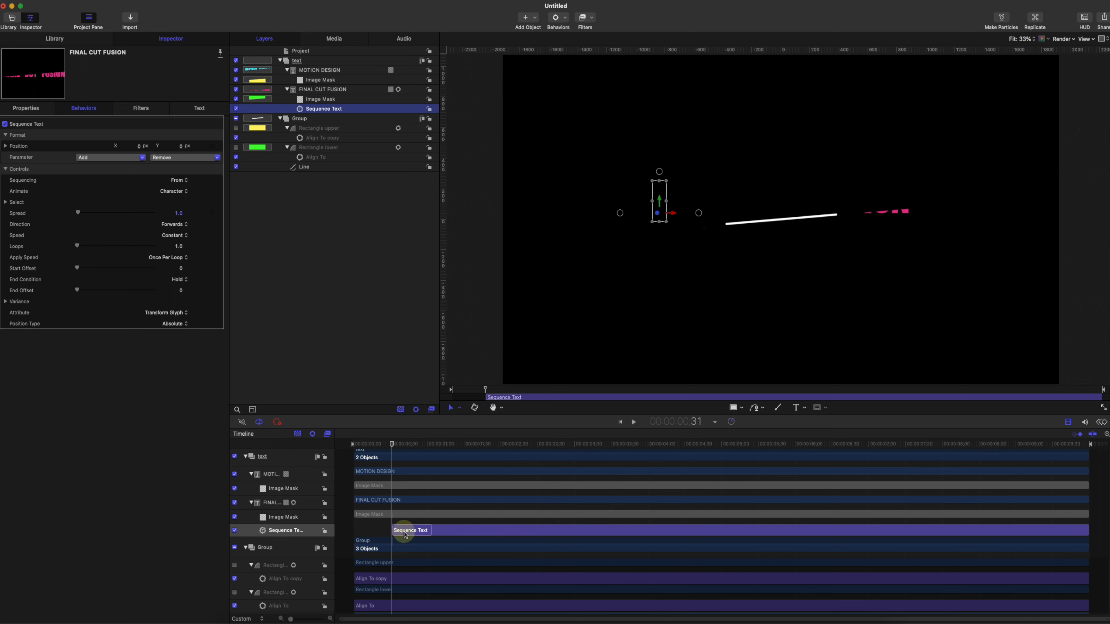
drag(393, 445, 483, 444)
key(i)
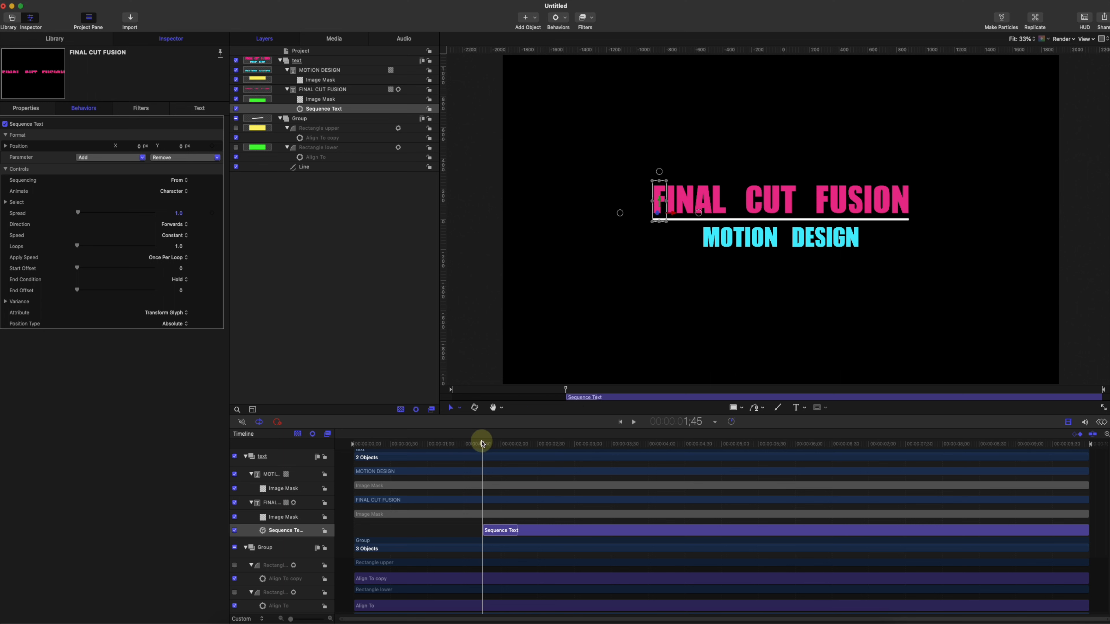
key(super+z)
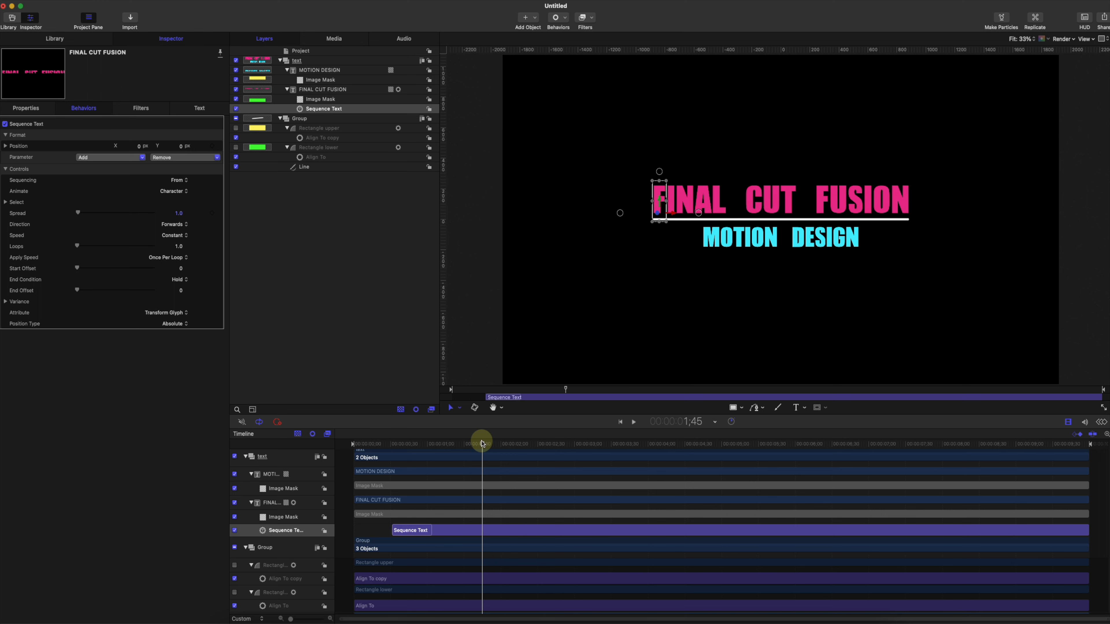
key(o)
mouse_move(482, 444)
mouse_down()
mouse_move(392, 442)
mouse_move(471, 446)
mouse_up()
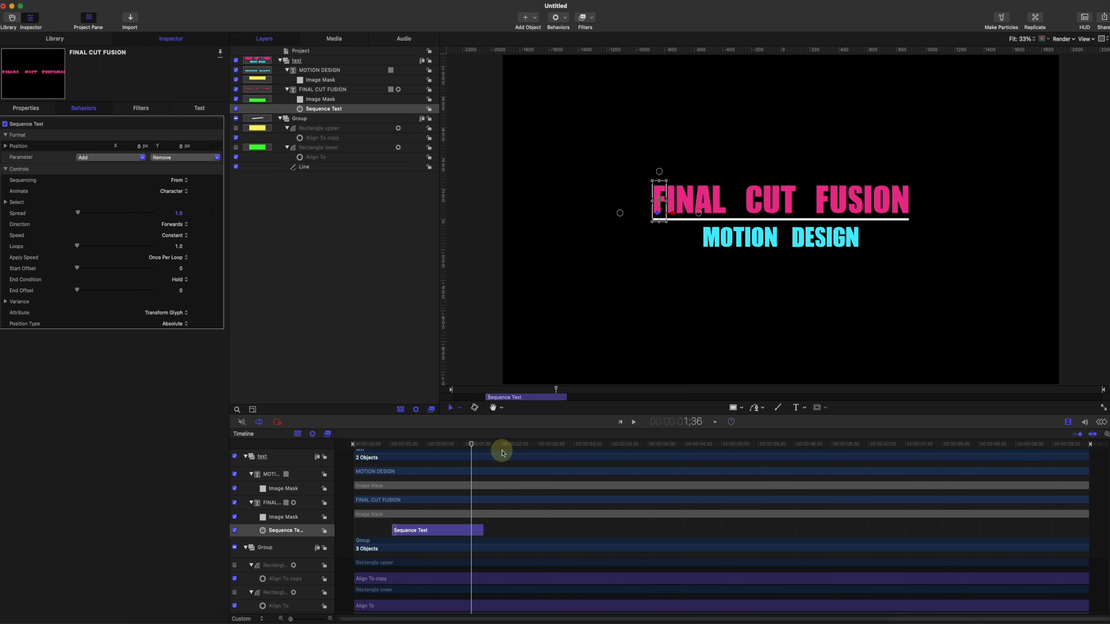
Set the Sequence Text behavior's Y position to 208 px at frame 44 and scrub through the animation
drag(471, 444, 409, 438)
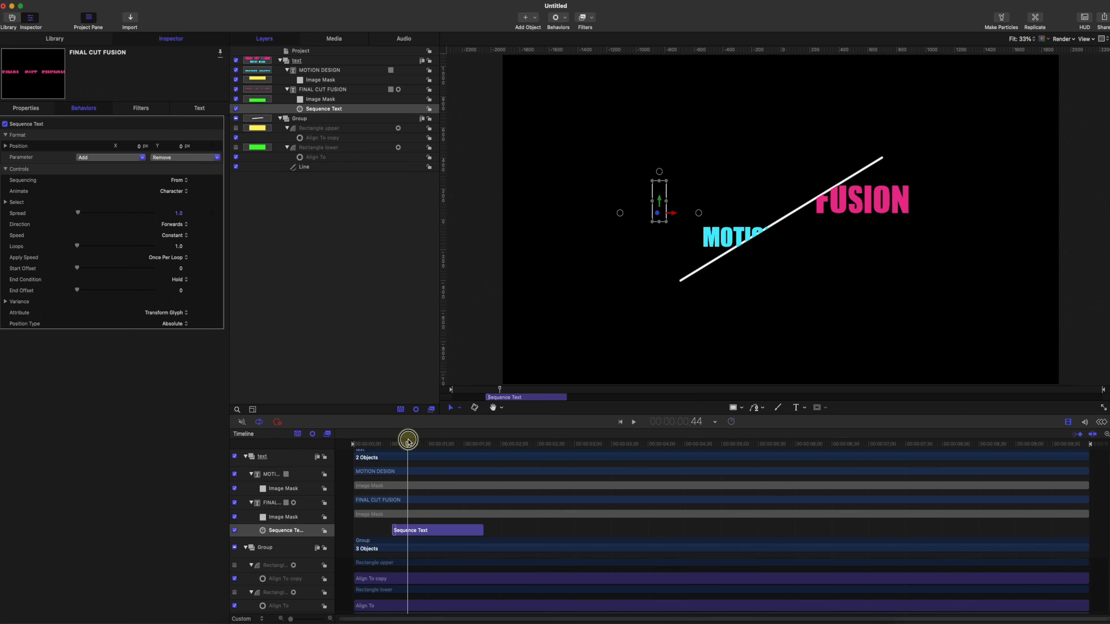
click(138, 145)
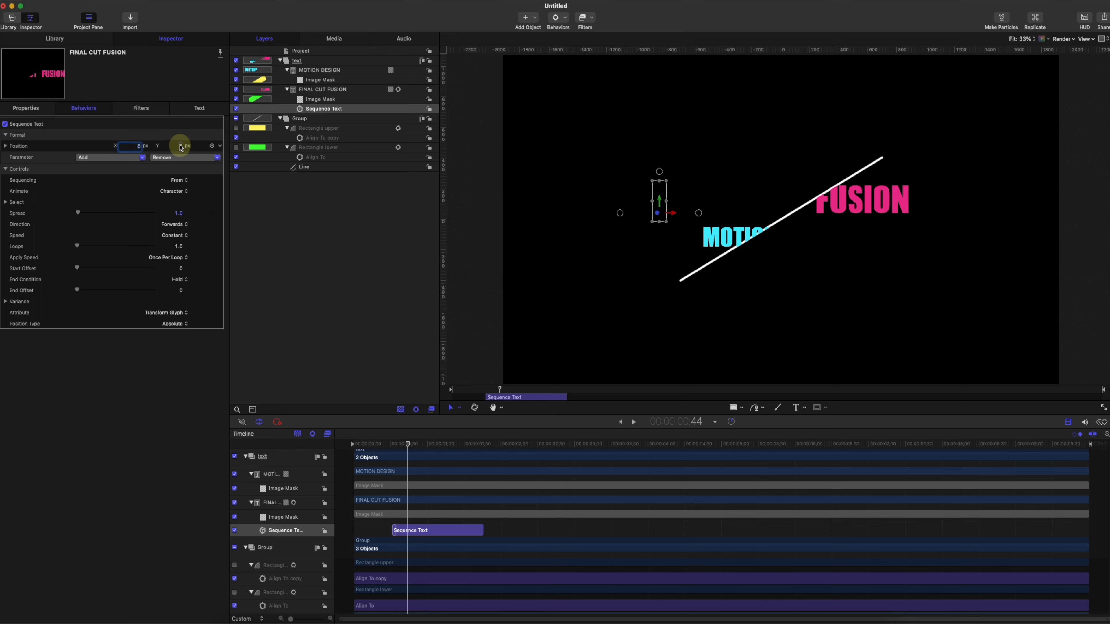
drag(181, 148, 181, 146)
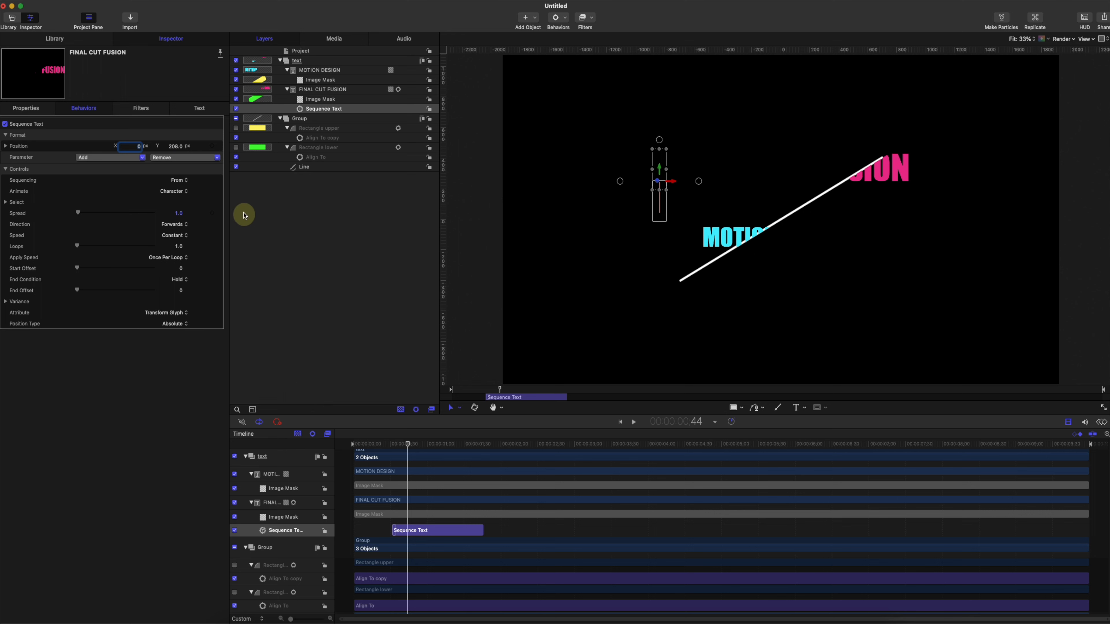
drag(410, 443, 489, 450)
Make the Sequence Text behavior animate by Word and scrub to check the movement
click(180, 191)
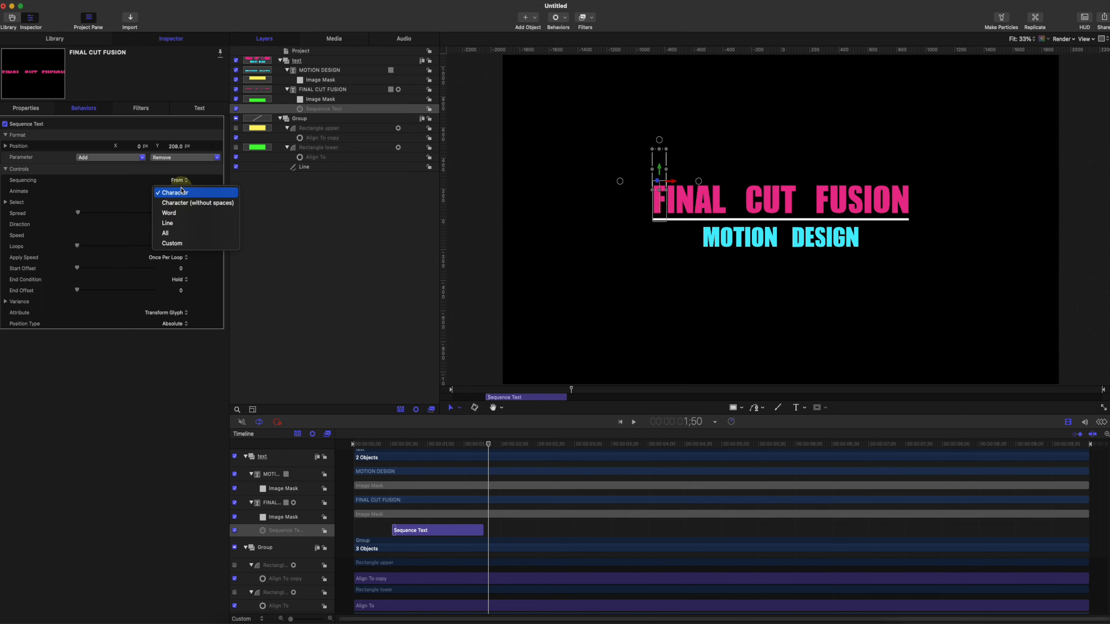
click(183, 214)
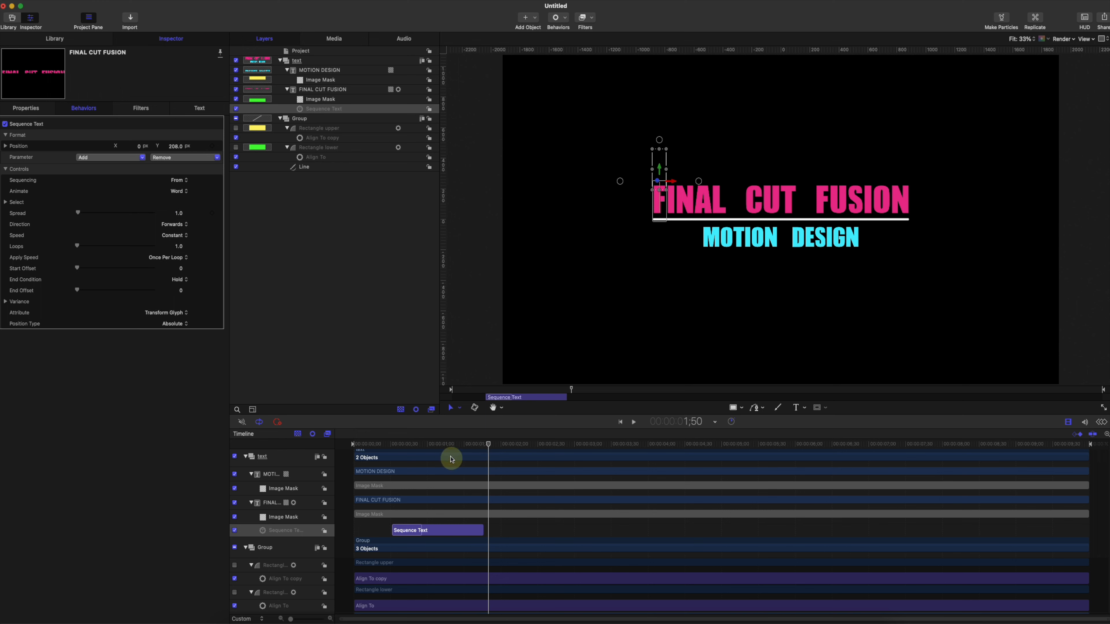
drag(440, 444, 469, 449)
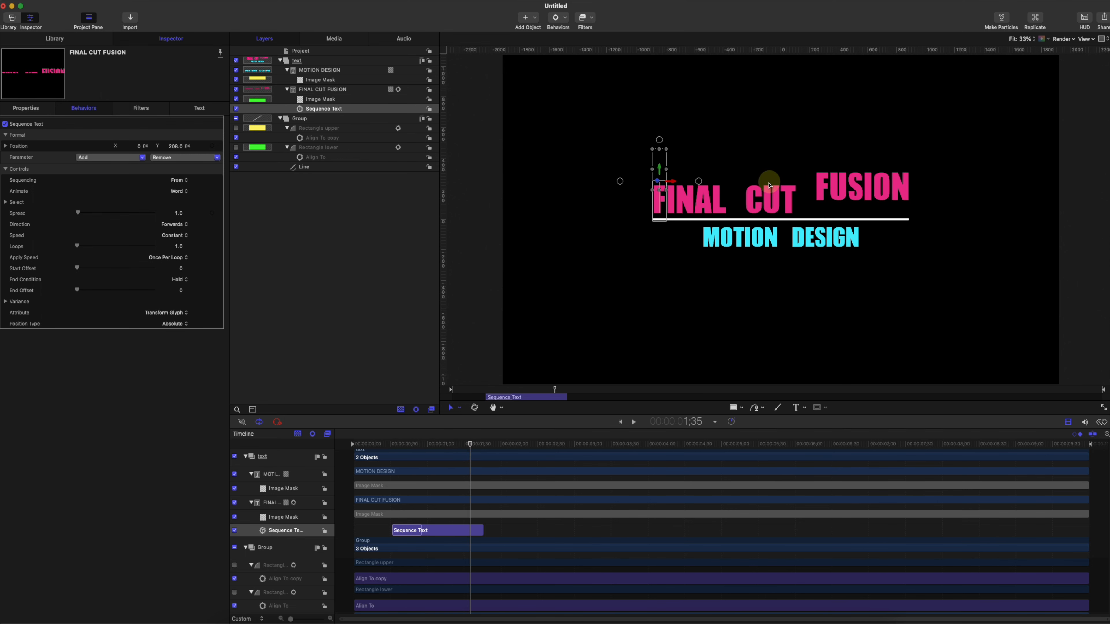
Try the To sequencing option on the Sequence Text behavior, scrub the animation, and return the option to From
click(171, 180)
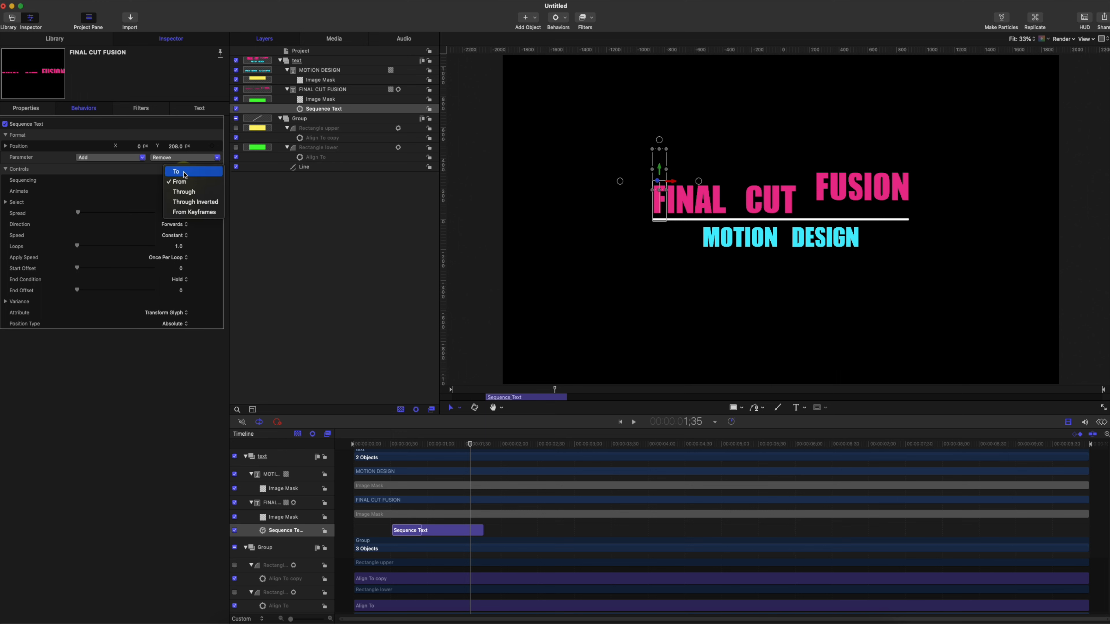
click(184, 173)
drag(434, 444, 476, 439)
click(182, 186)
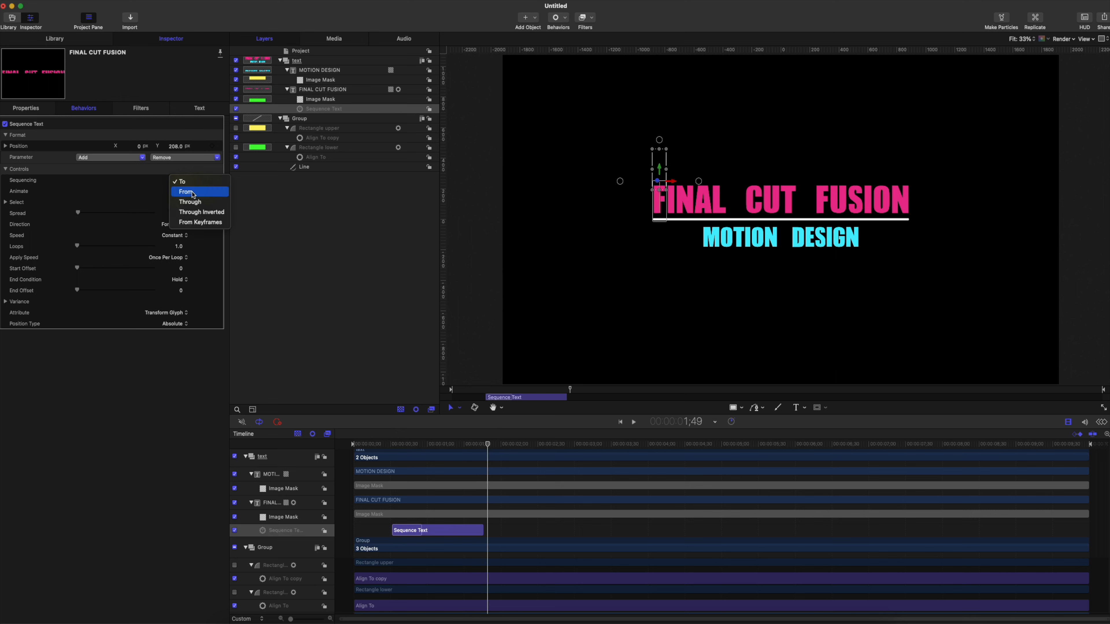
click(193, 193)
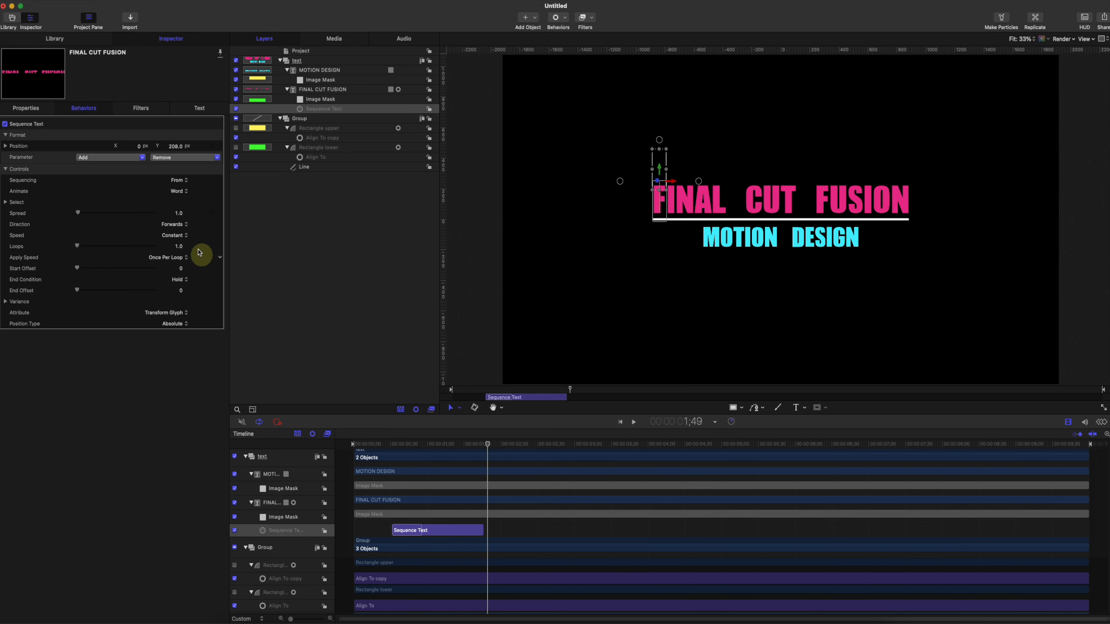
Set the Sequence Text behavior's direction to Backwards and scrub through the word animation
click(172, 230)
click(180, 236)
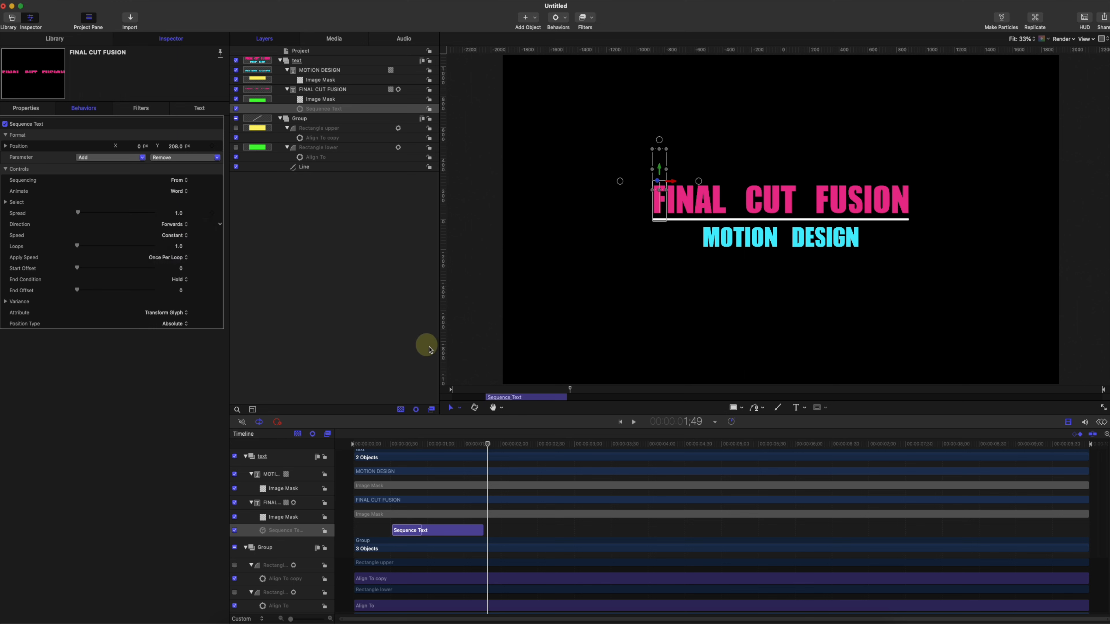
drag(447, 424, 493, 431)
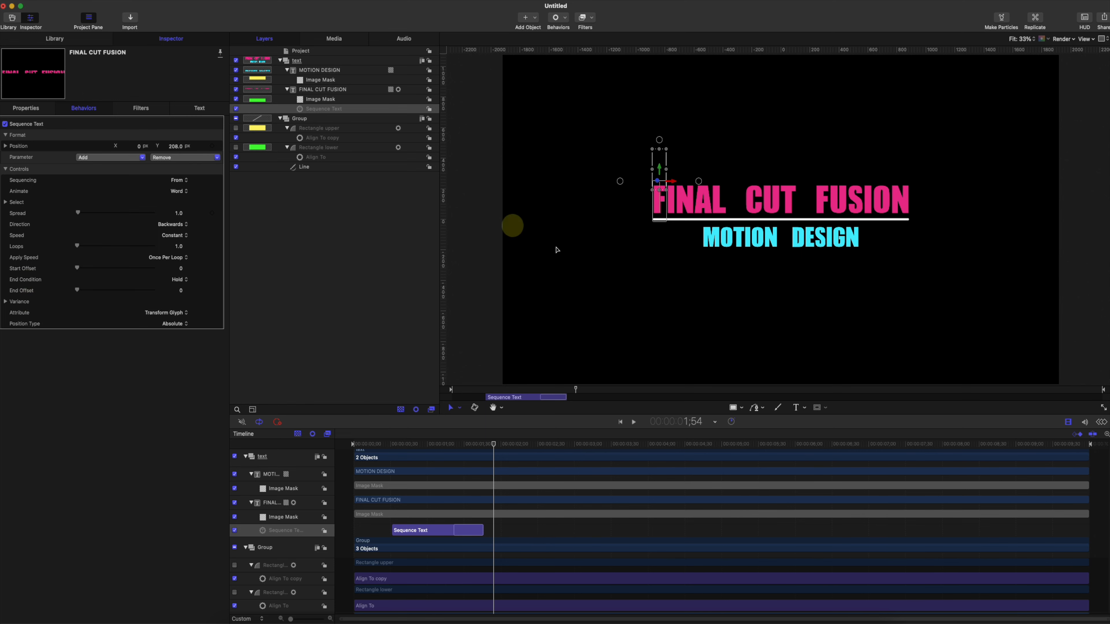
drag(469, 449, 495, 445)
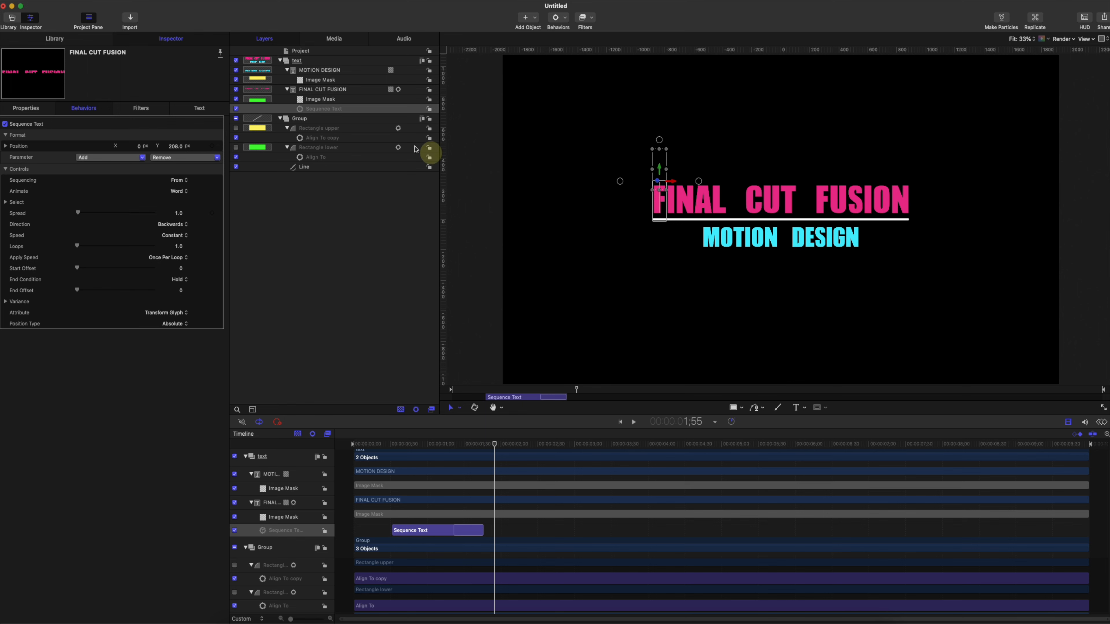
Copy the Sequence Text behavior from FINAL CUT FUSION to MOTION DESIGN and align its timing with the original
click(320, 72)
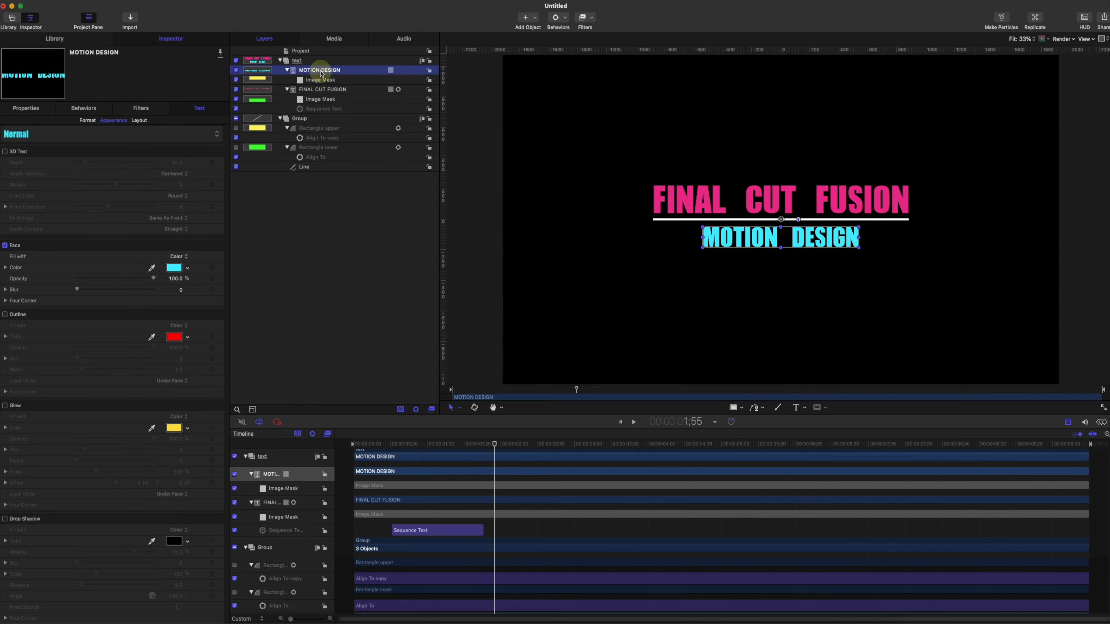
click(322, 108)
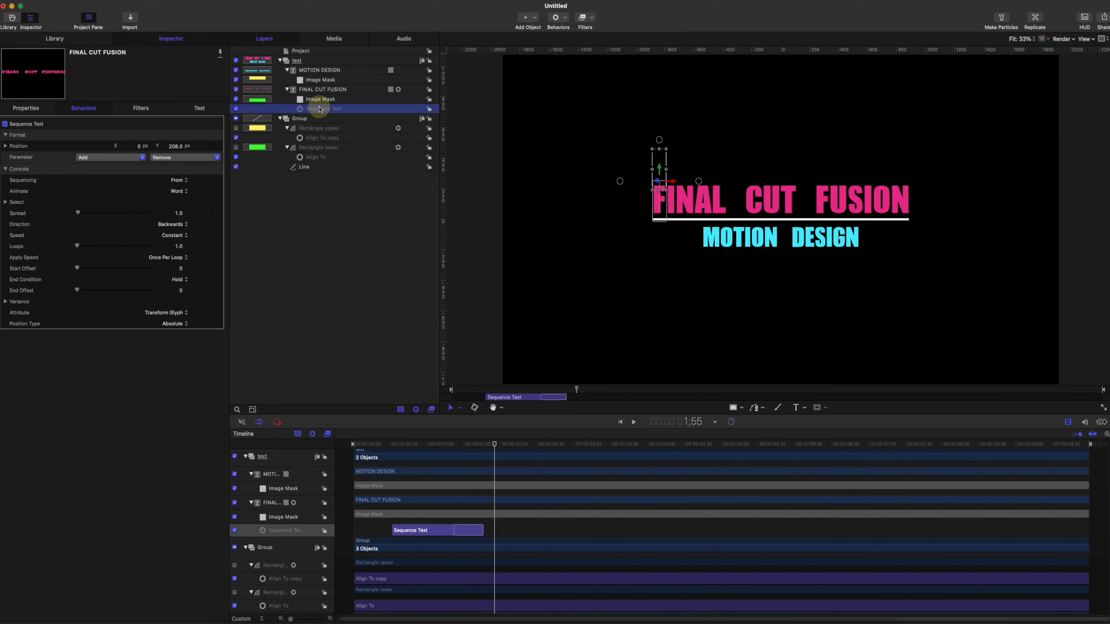
drag(320, 103, 320, 77)
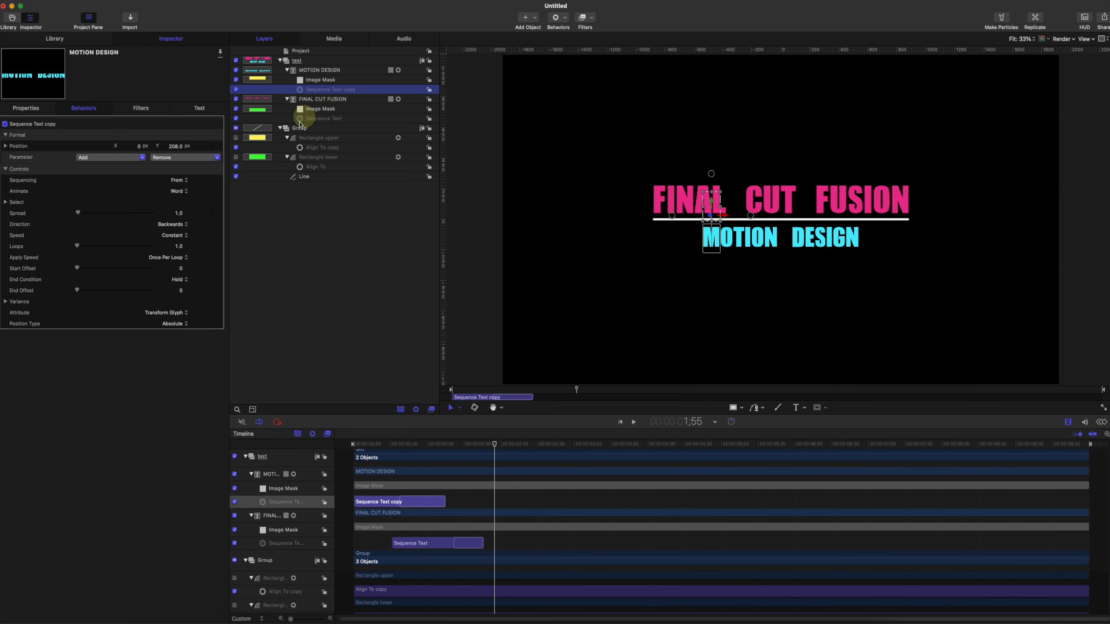
drag(467, 442, 421, 450)
drag(412, 503, 450, 504)
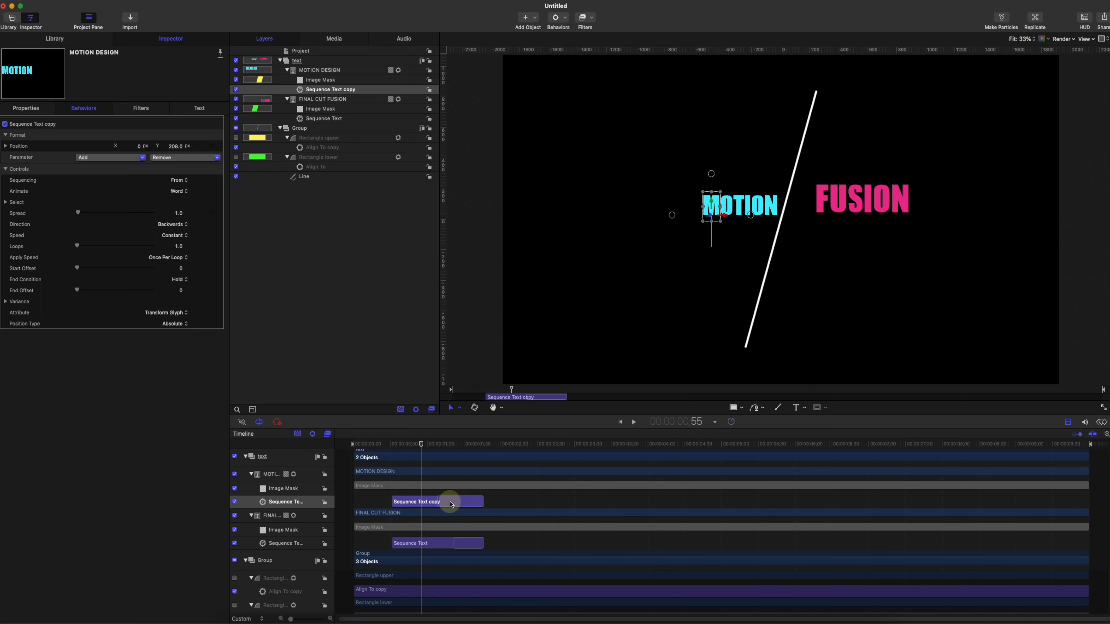
Set the copied Sequence Text behavior's Y position to -200 px and its direction to Forwards, then scrub the animation
drag(422, 444, 454, 443)
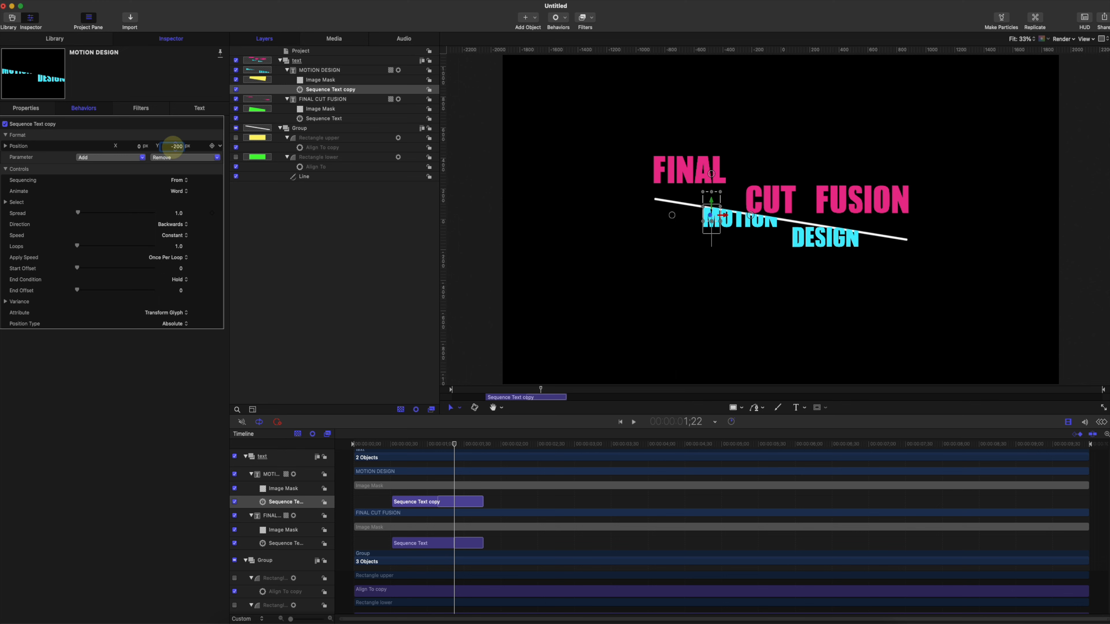
key(Return)
drag(452, 445, 474, 449)
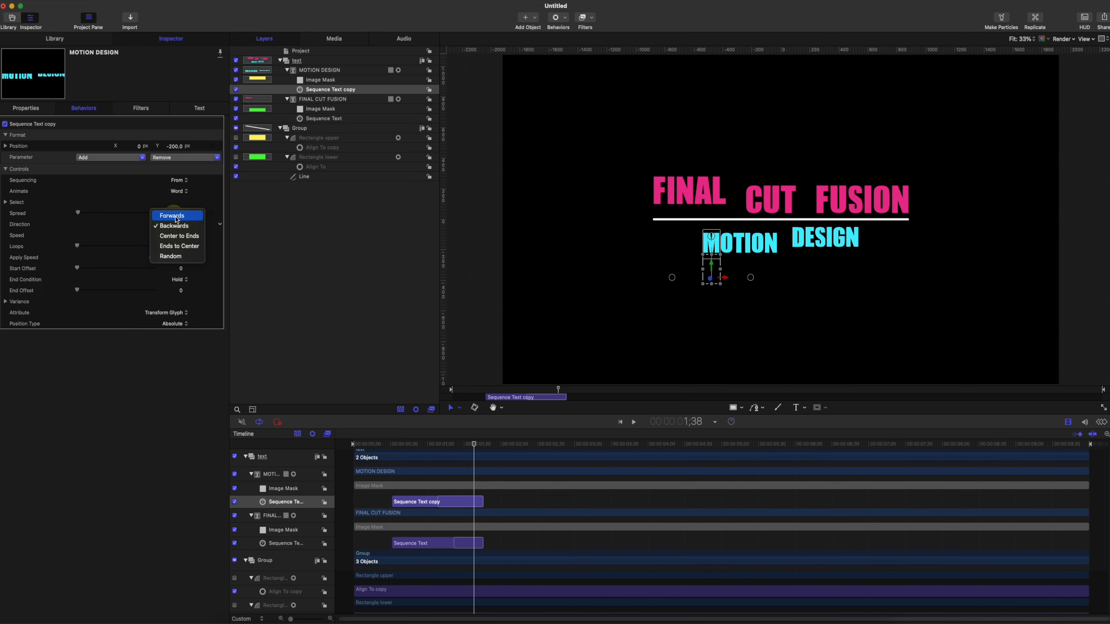
click(172, 216)
mouse_move(463, 451)
mouse_down()
mouse_move(386, 447)
mouse_move(508, 446)
mouse_move(395, 446)
mouse_move(503, 446)
mouse_move(485, 446)
mouse_up()
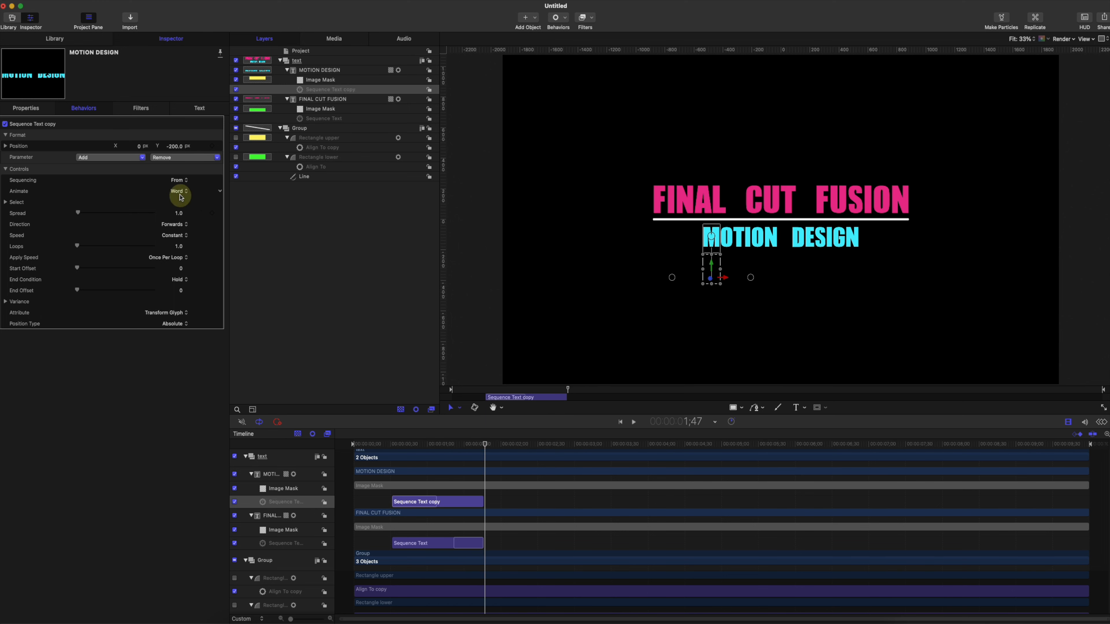
Add a Scale parameter to the copied Sequence Text behavior, set it to 143%, and scrub through the result
click(116, 157)
mouse_move(113, 173)
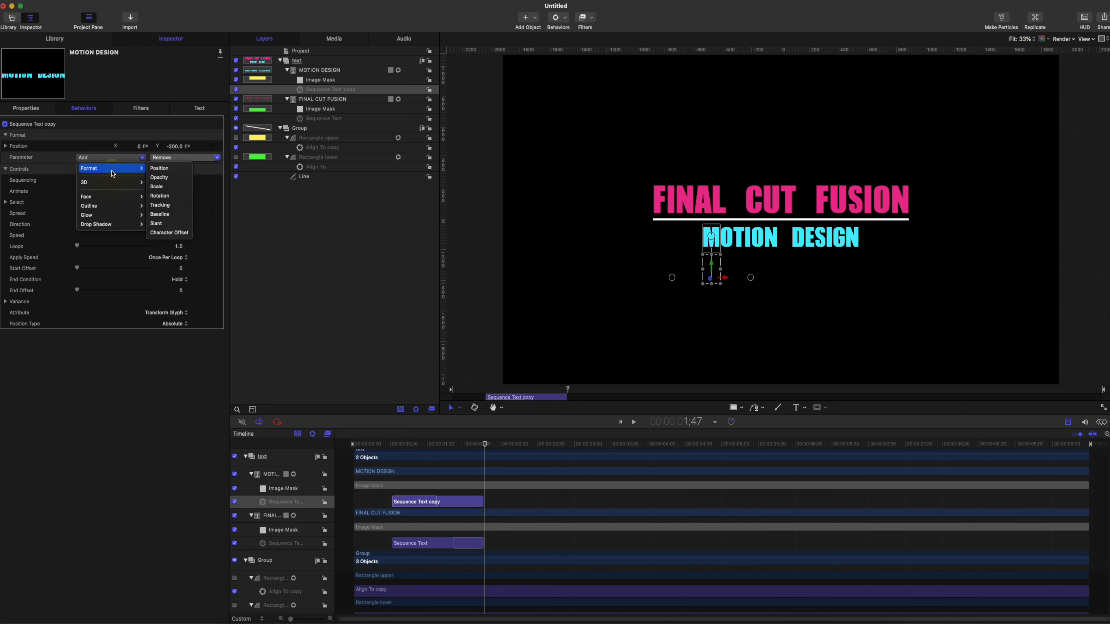
click(175, 187)
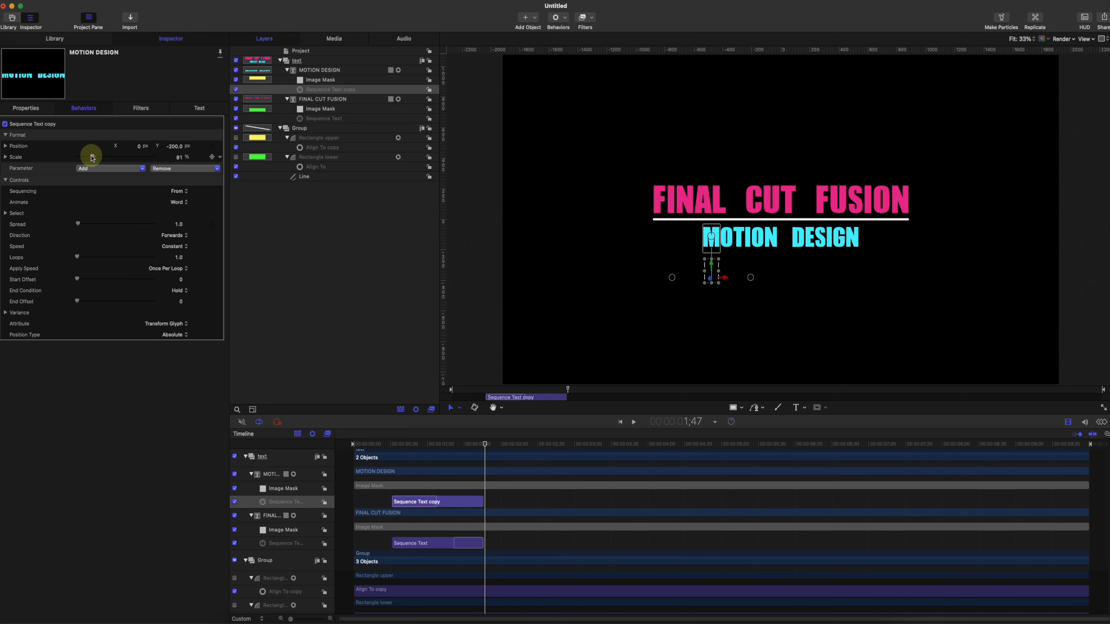
drag(431, 443, 493, 451)
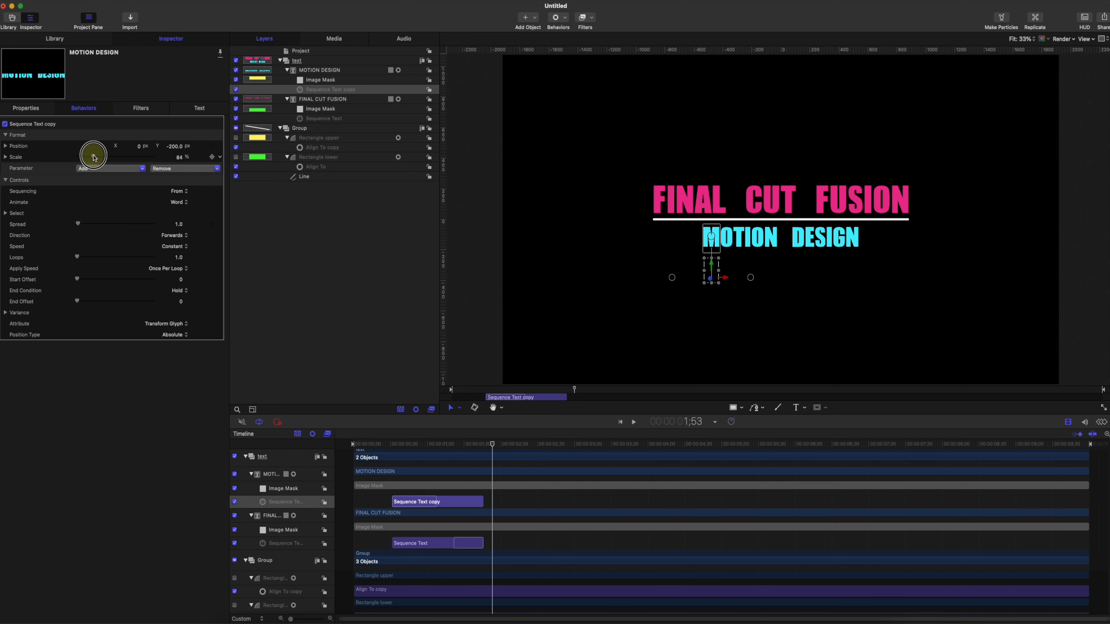
drag(94, 158, 104, 157)
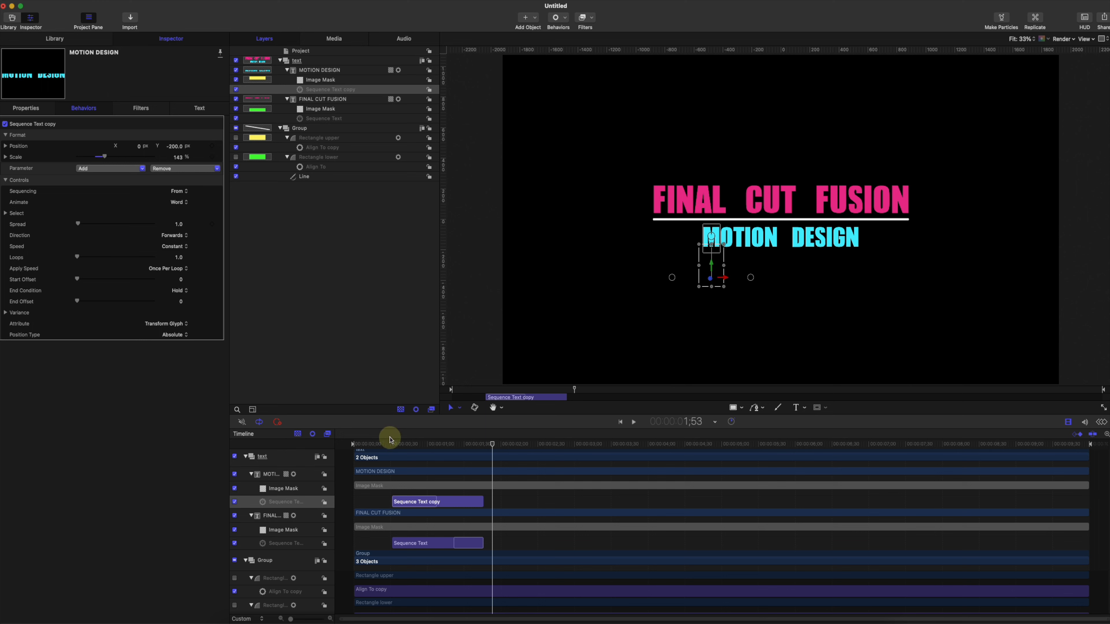
drag(390, 439, 489, 442)
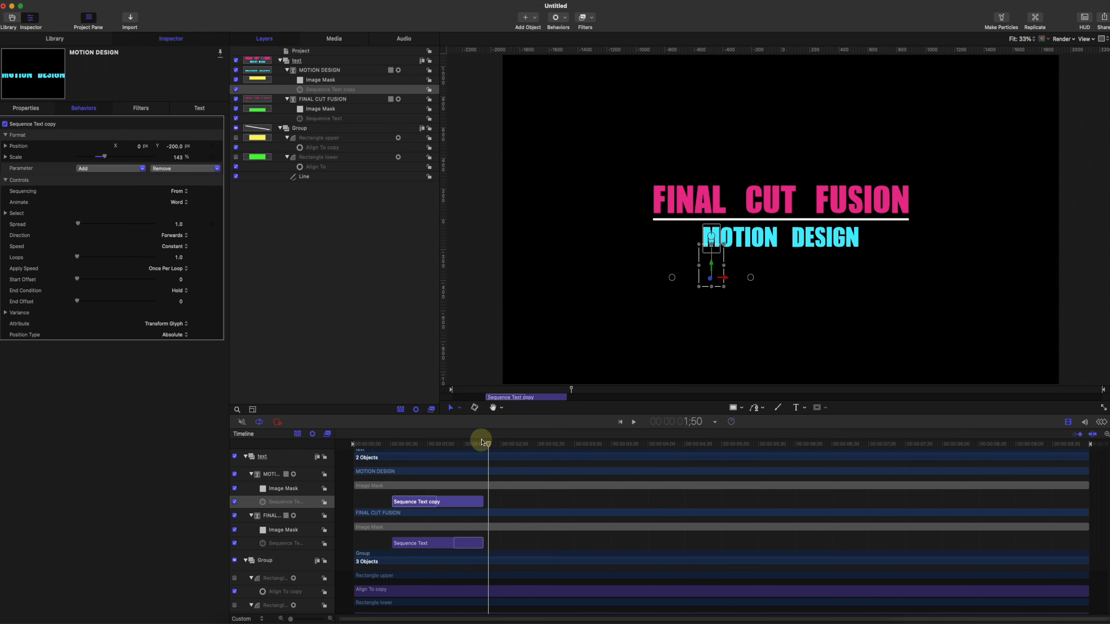
mouse_move(476, 445)
mouse_down()
mouse_move(397, 447)
mouse_move(481, 453)
mouse_up()
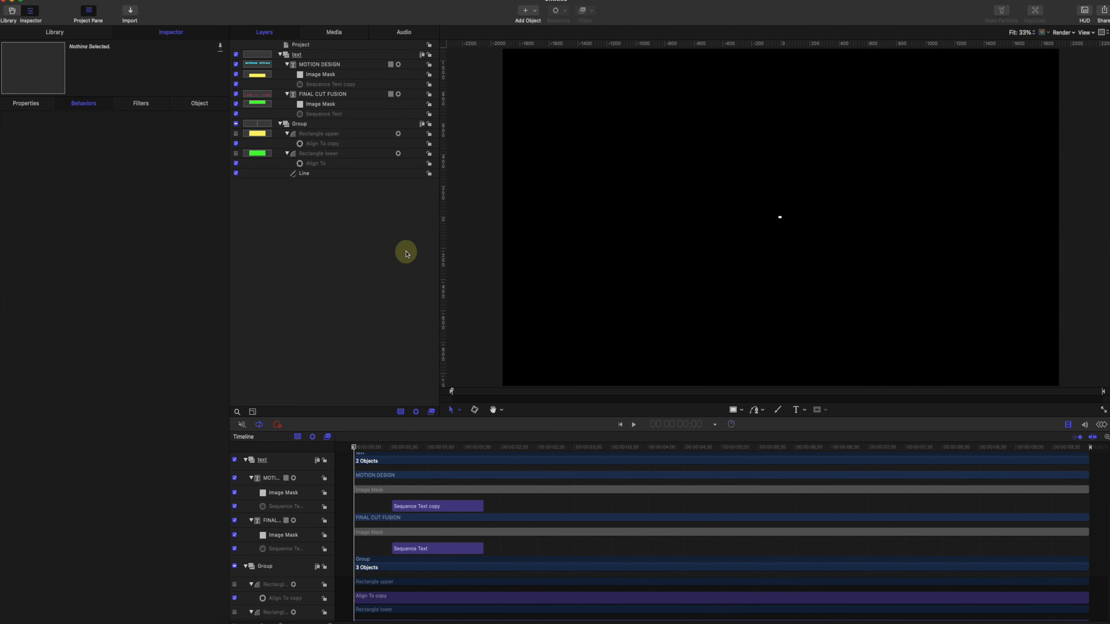
Add a camera to the project and switch the existing groups to 3D
click(526, 13)
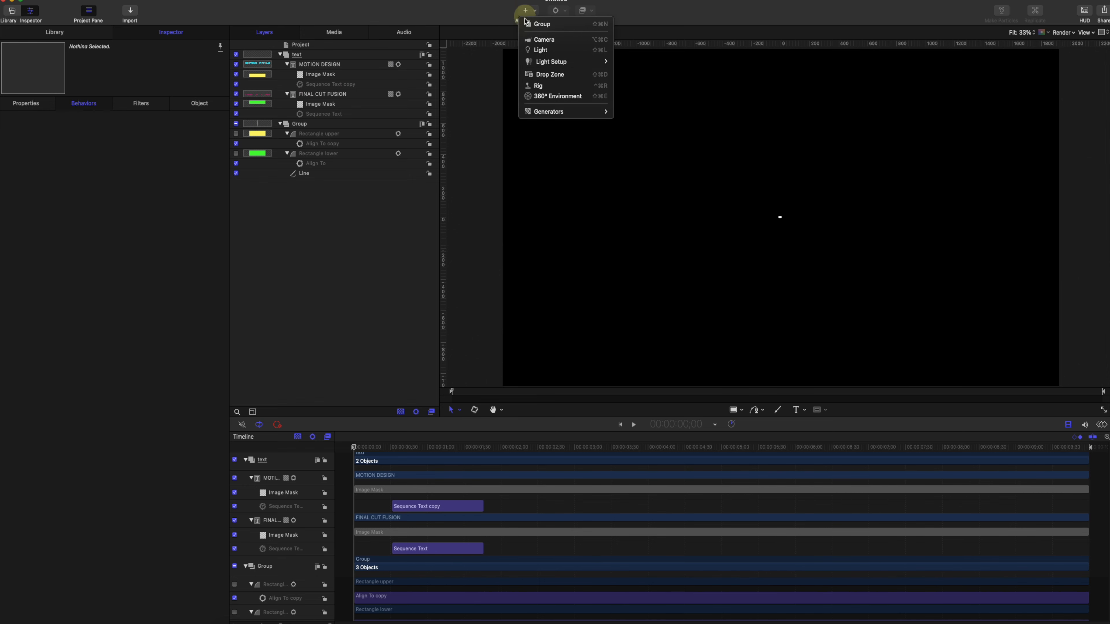
click(542, 40)
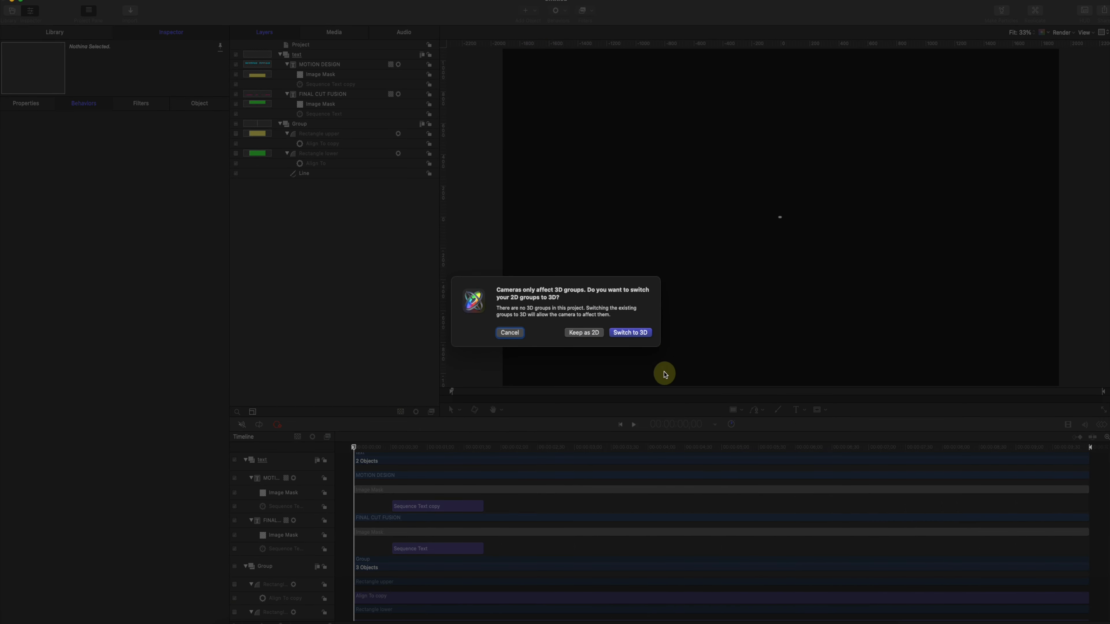
click(637, 334)
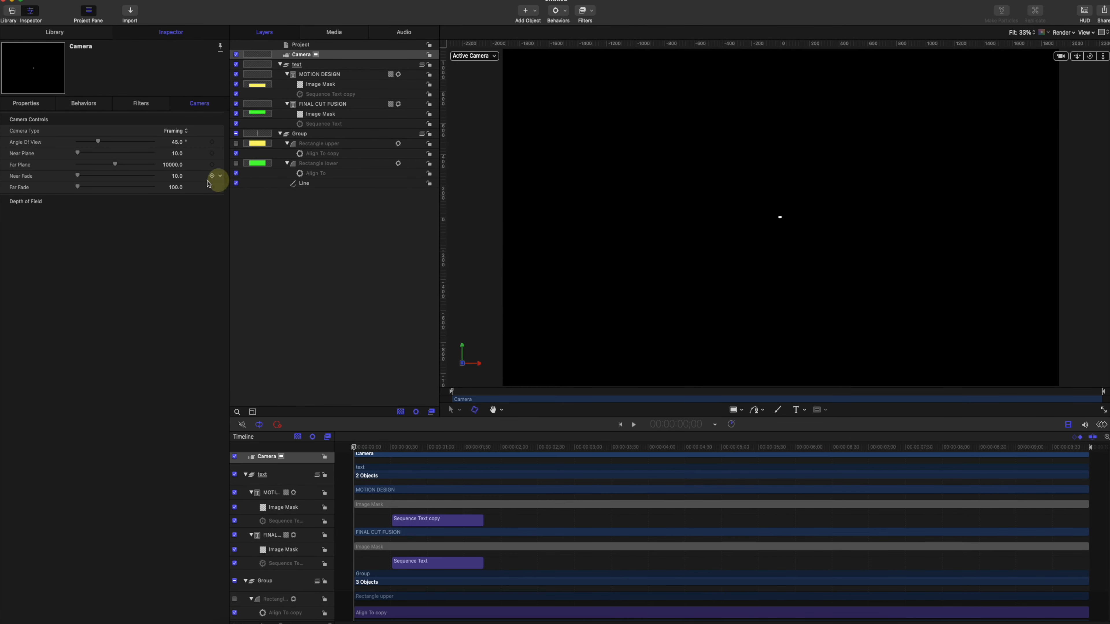
Apply a Throw behavior to the camera and set its Z throw velocity to 100
click(565, 11)
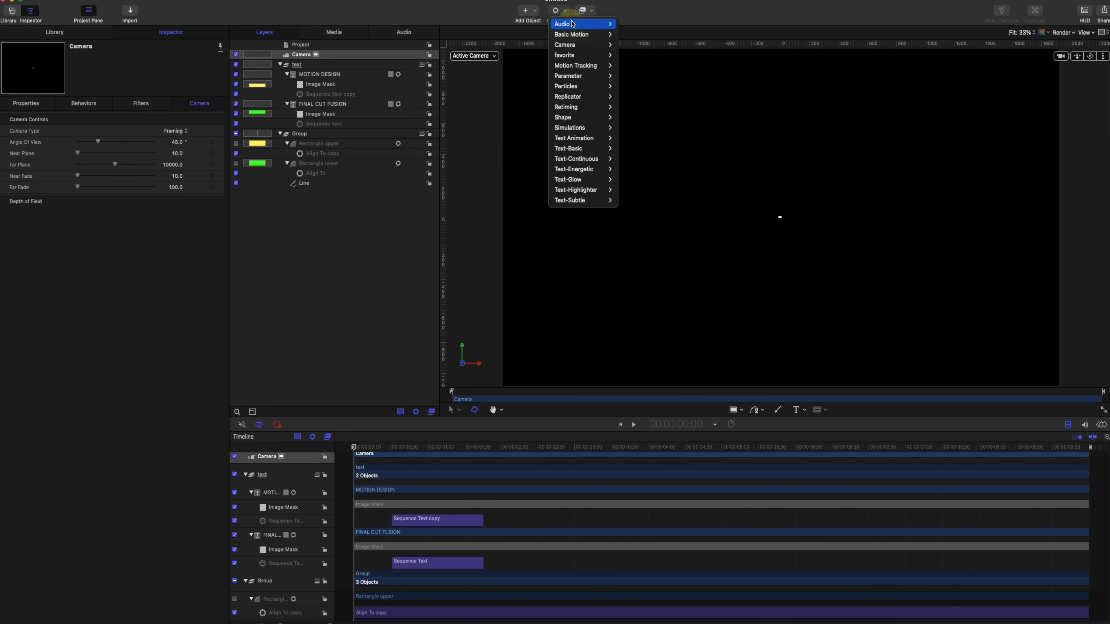
mouse_move(581, 39)
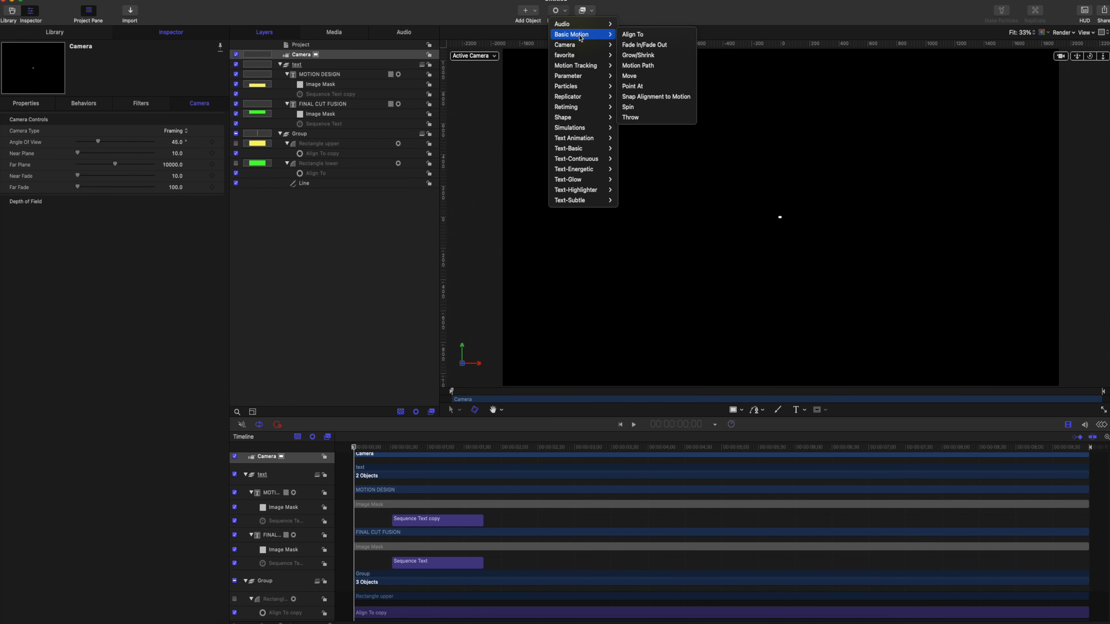
click(632, 117)
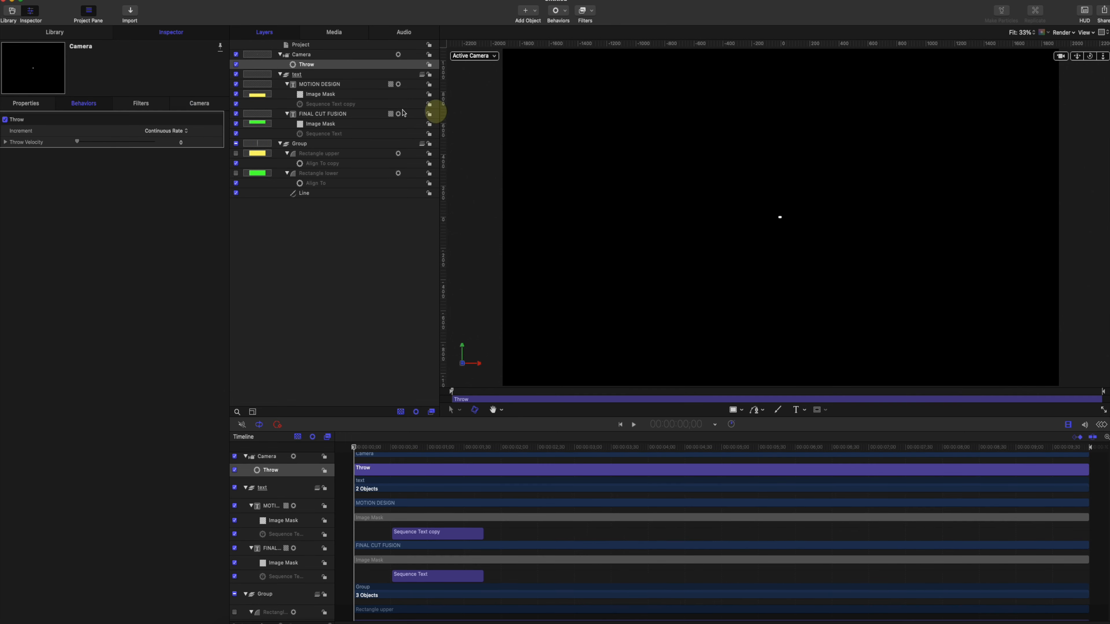
click(6, 143)
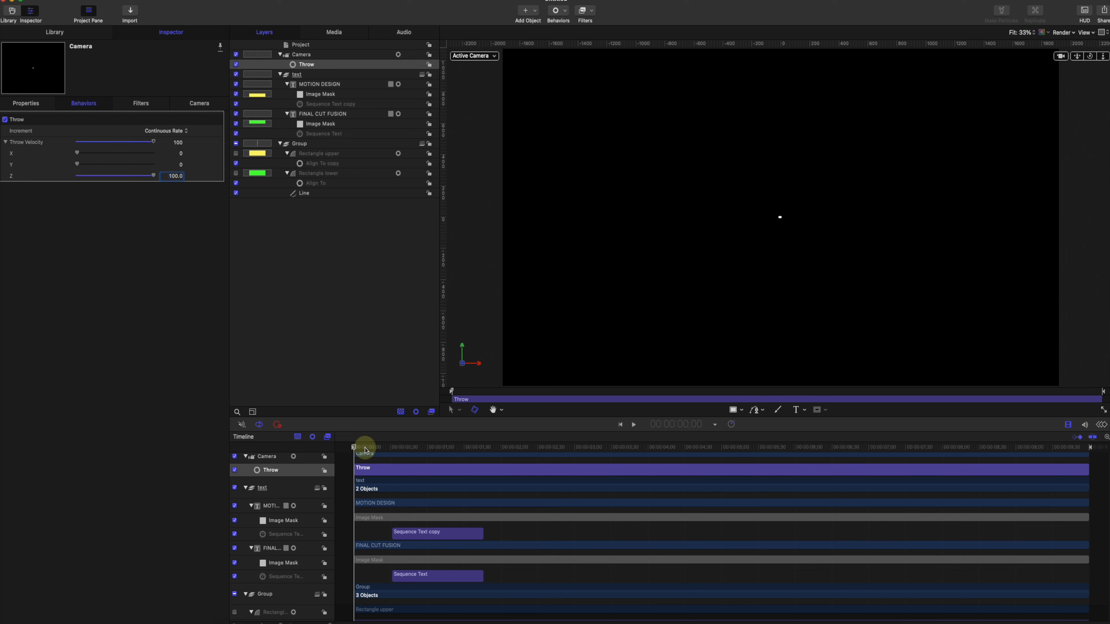
Trim the camera's Throw behavior to start shortly after the Sequence Text behaviors and end after them, and scrub the animation
drag(364, 447, 685, 446)
drag(552, 457, 495, 446)
key(o)
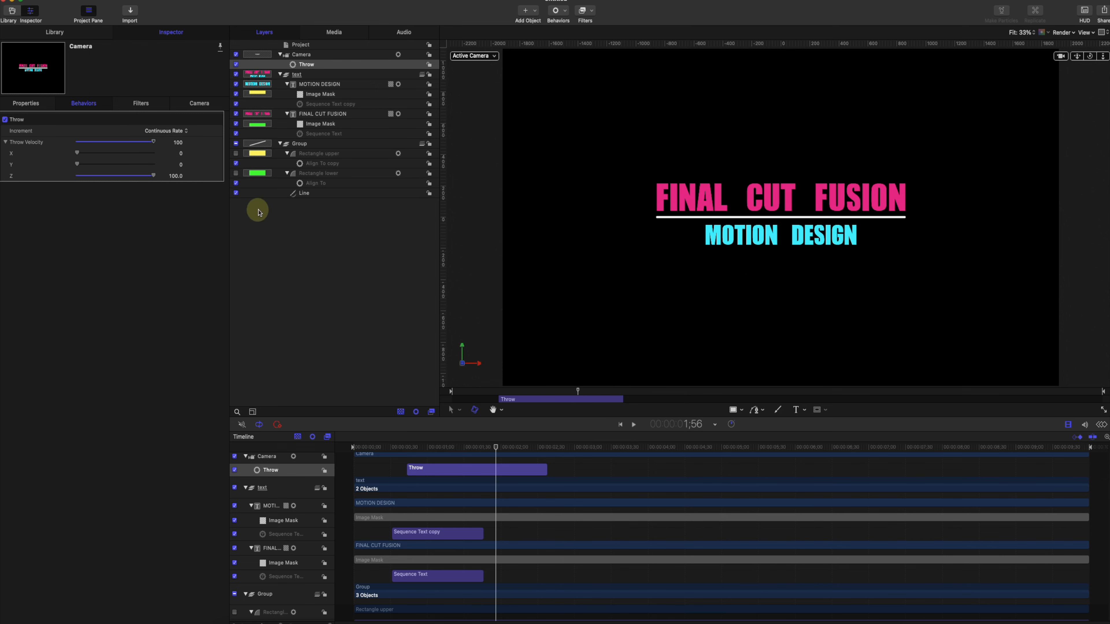
click(178, 172)
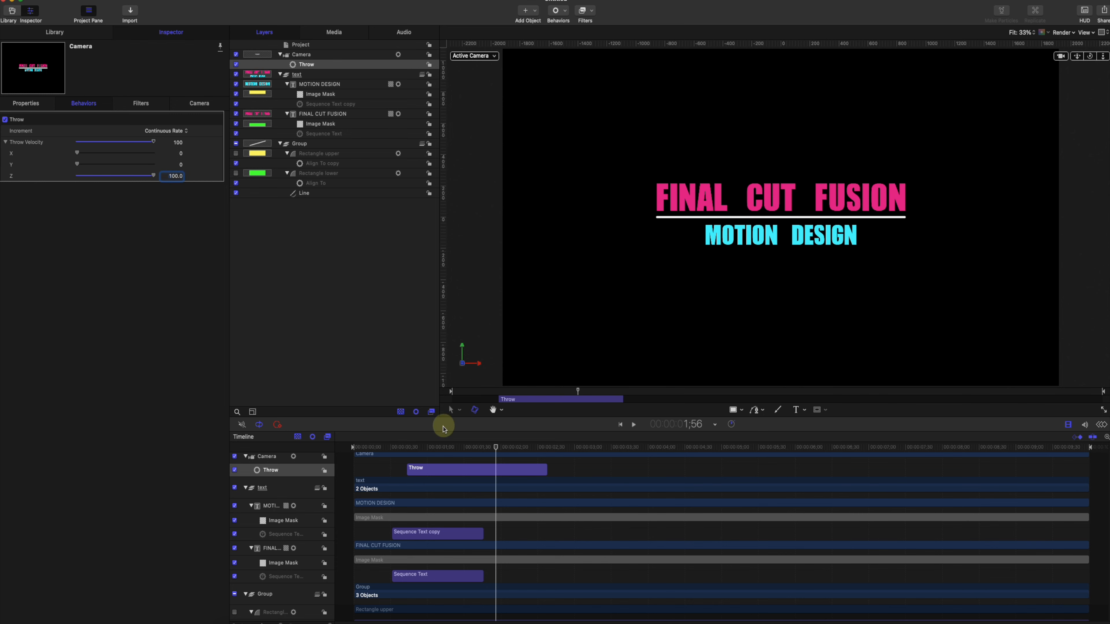
drag(442, 447, 473, 453)
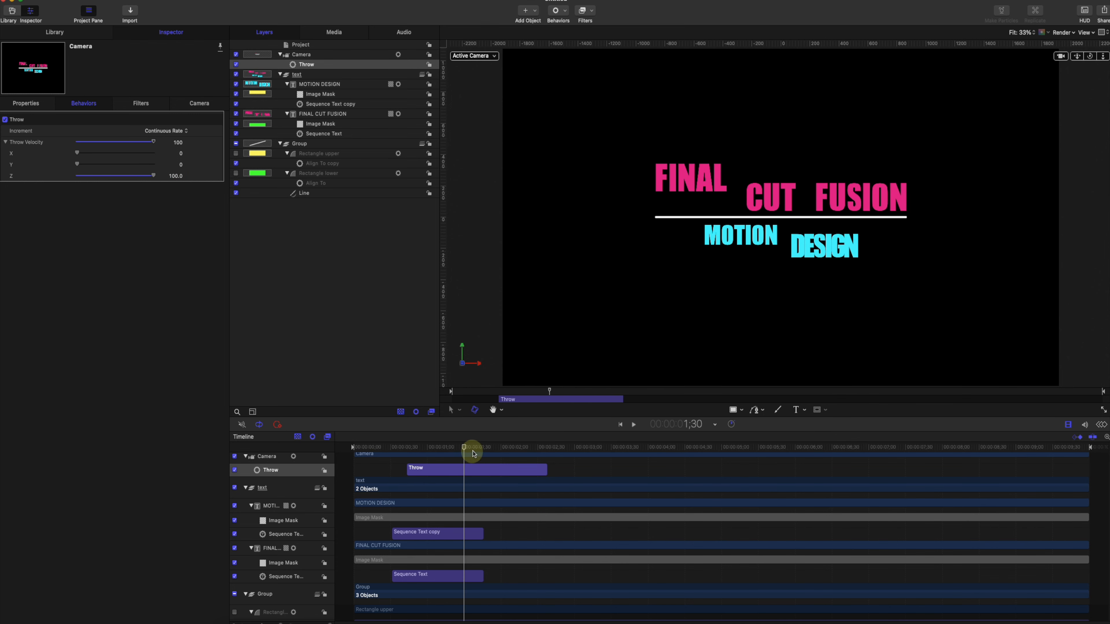
Create a new group and send it behind all the other layers
click(368, 272)
right_click(323, 241)
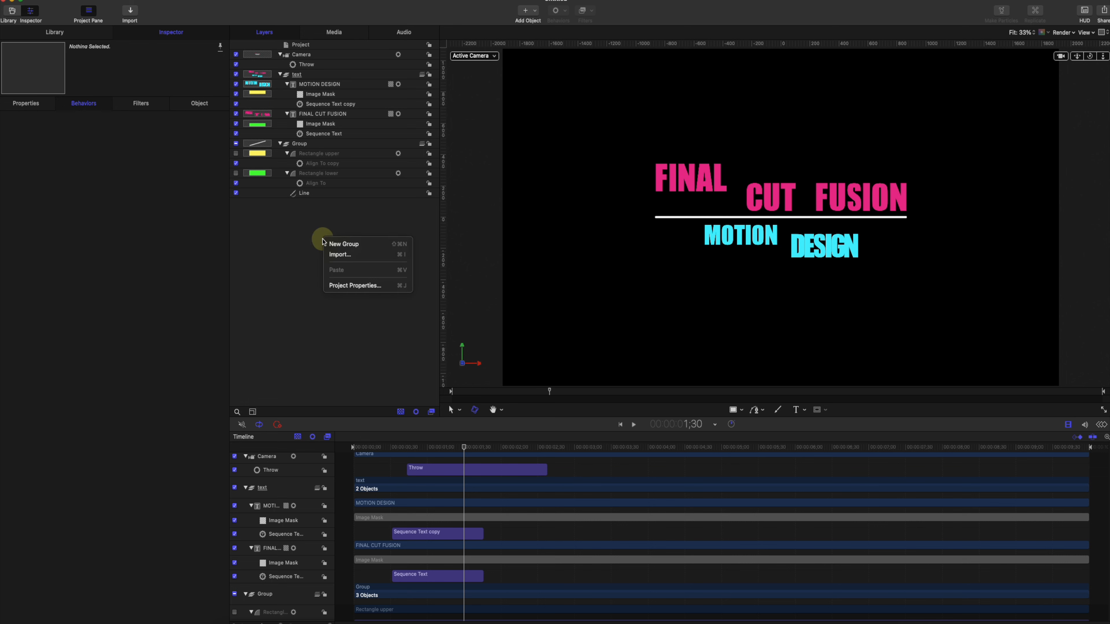
click(331, 243)
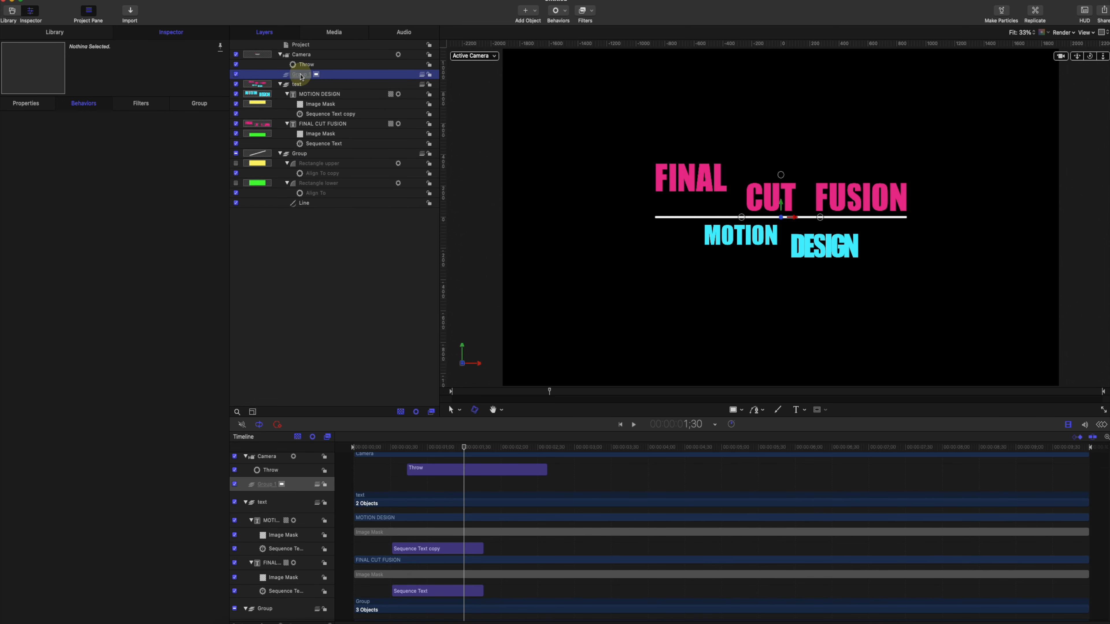
key(super+shift+bracketleft)
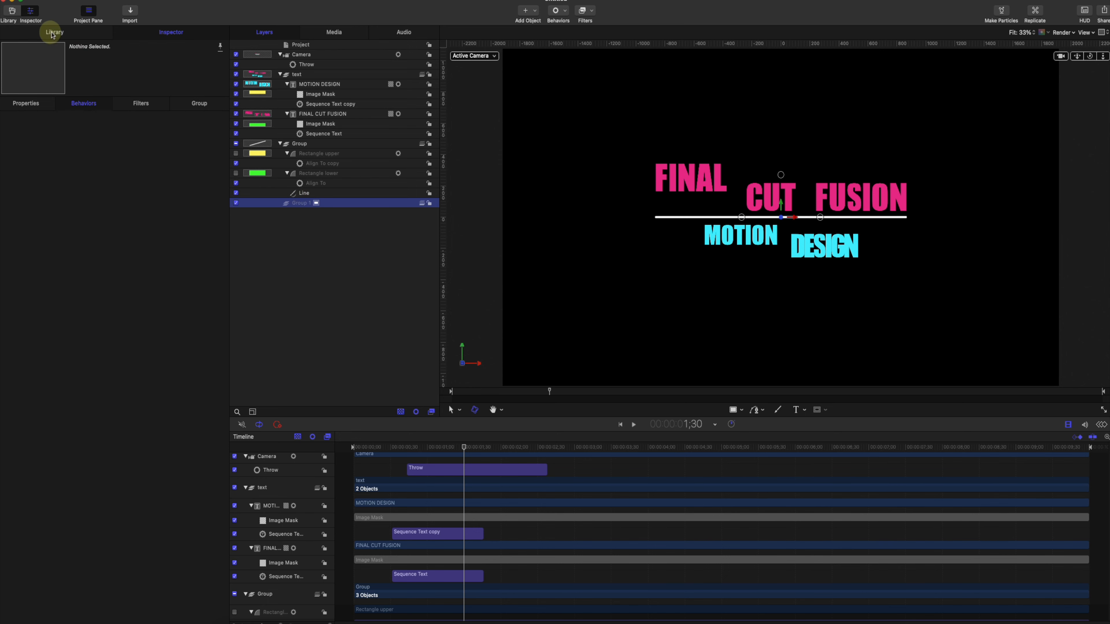
Add a Gradient generator to the new bottom group and apply the Blue Sky gradient preset
click(526, 11)
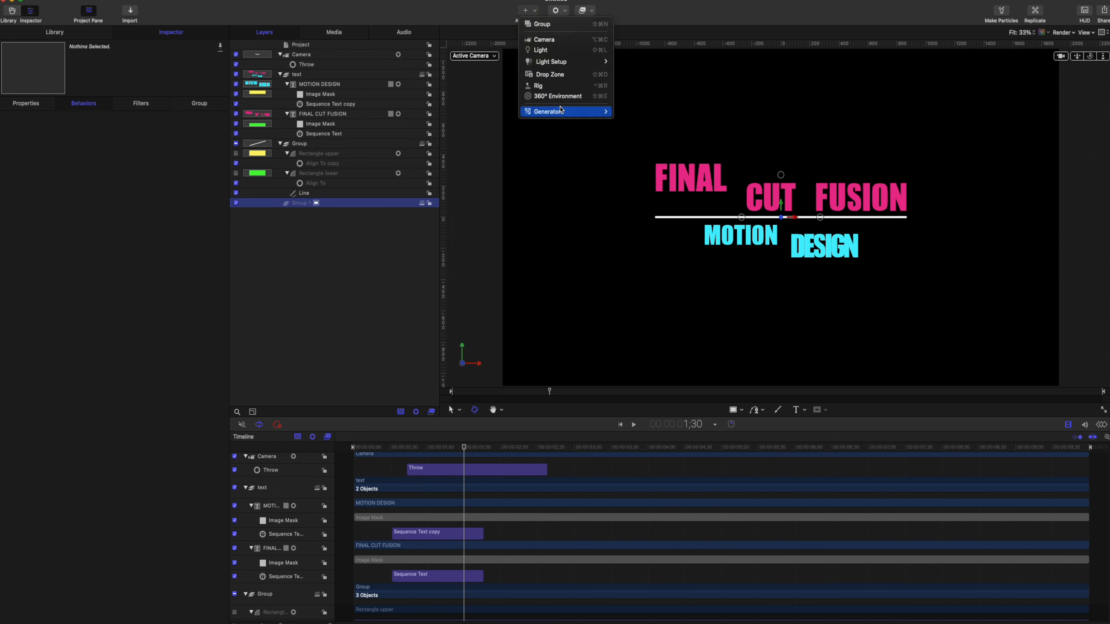
mouse_move(576, 111)
click(649, 113)
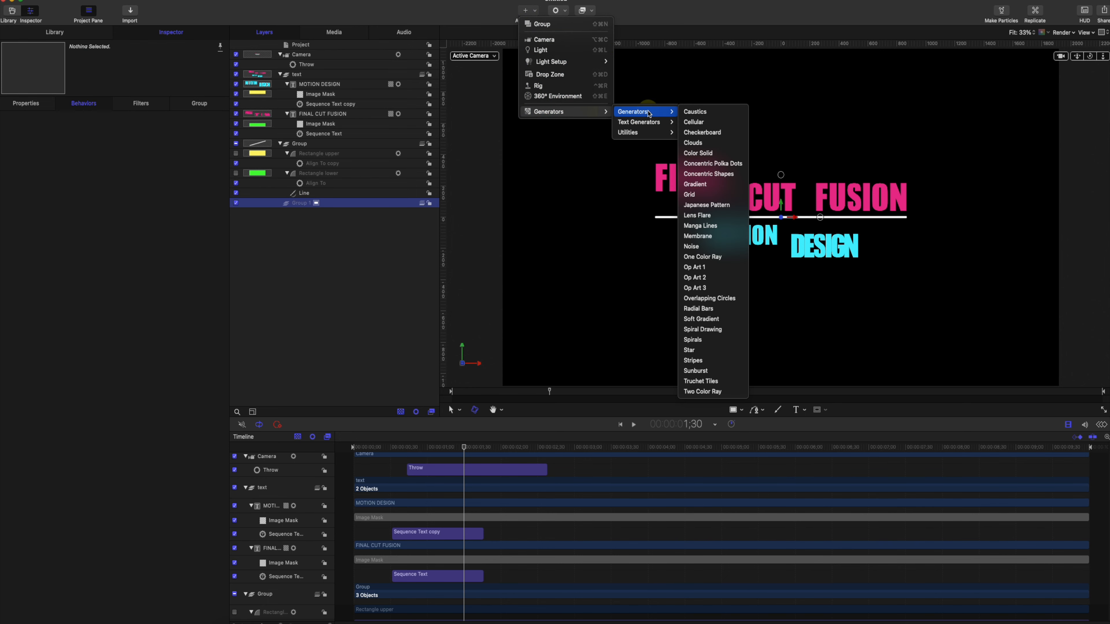
click(715, 185)
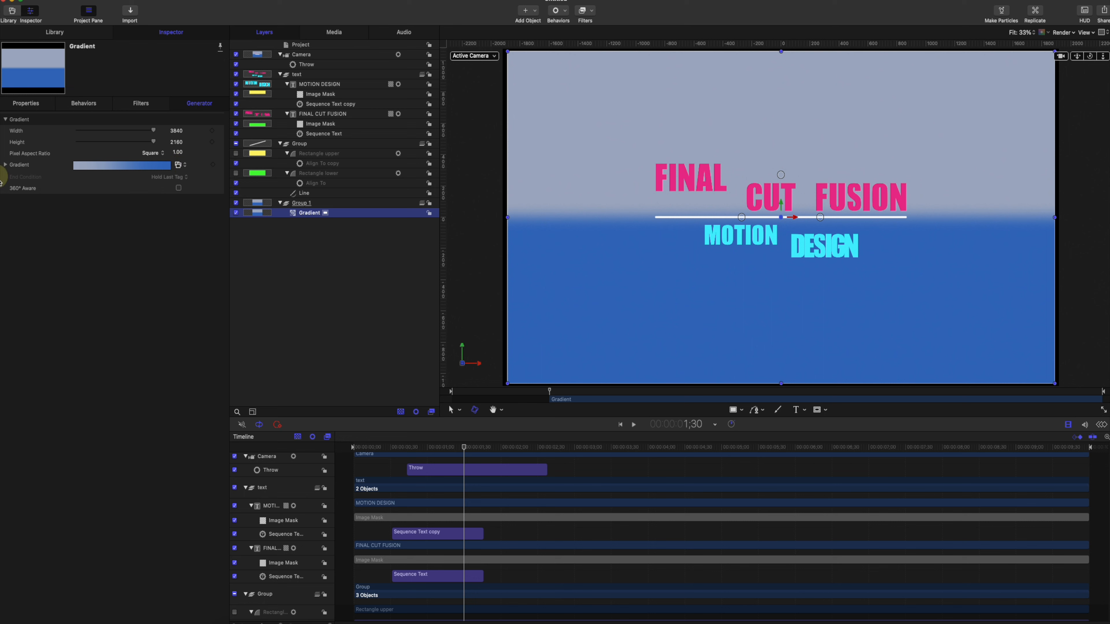
click(6, 166)
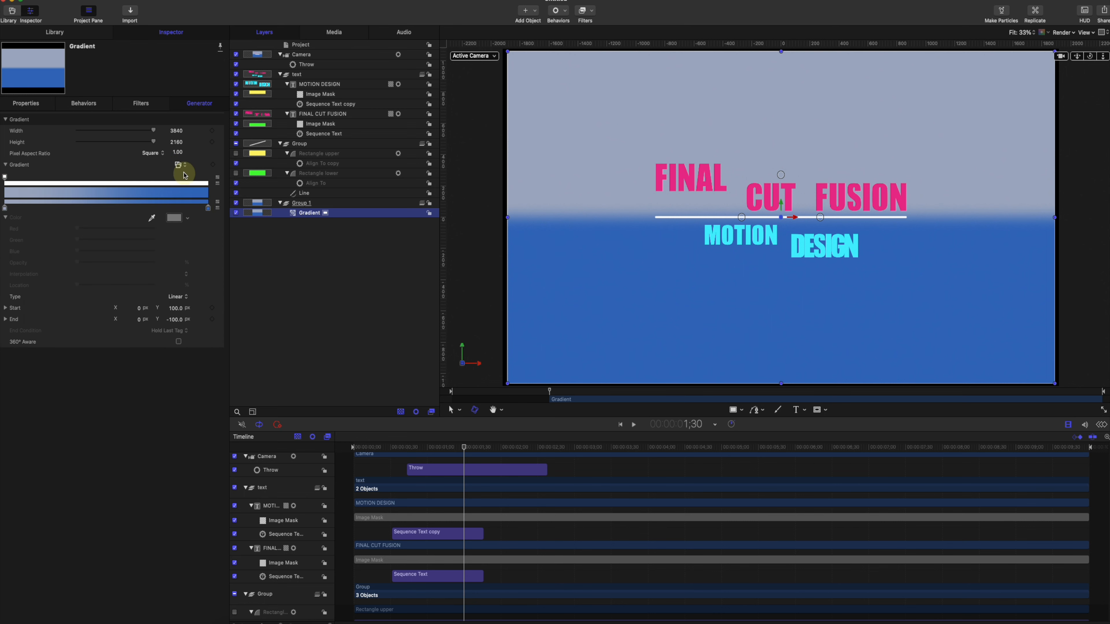
click(178, 165)
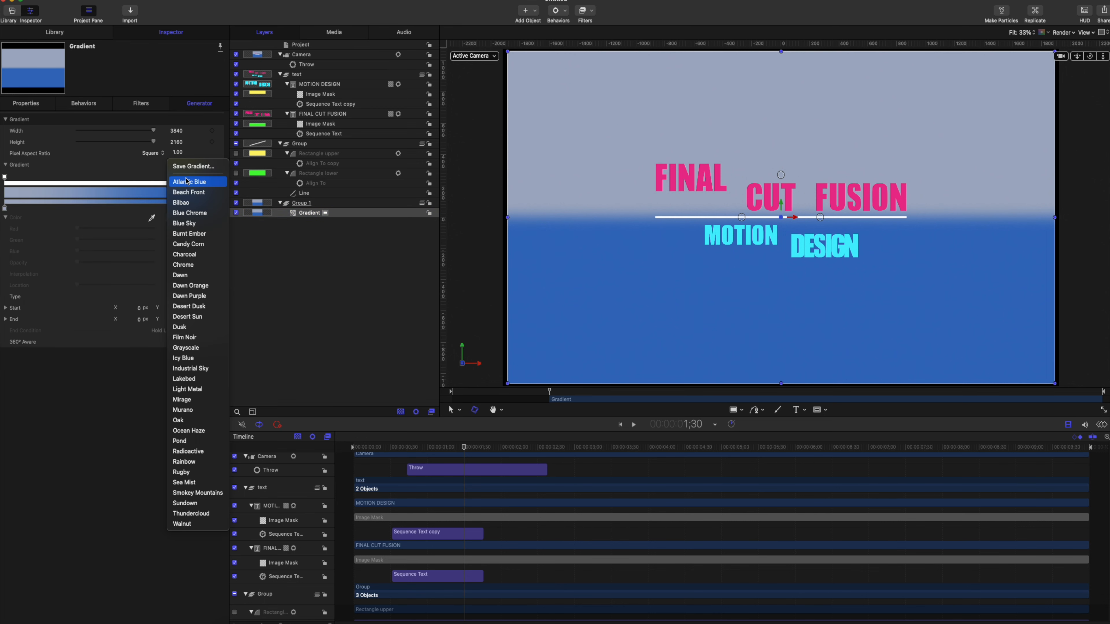
click(198, 223)
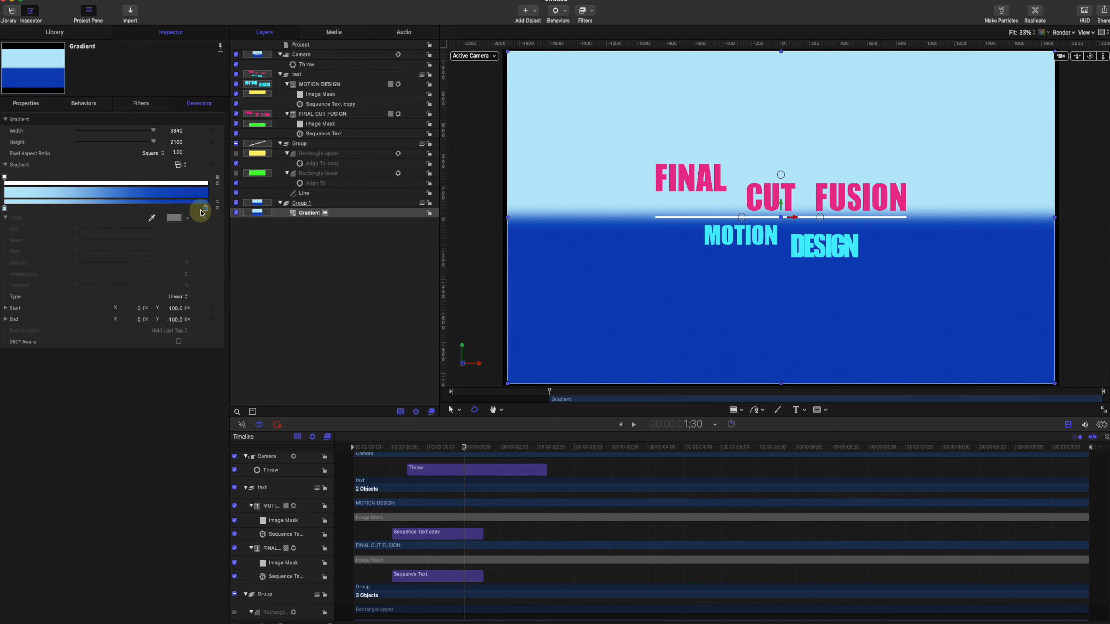
Add a color tag at 58% to the gradient and recolor its last tag teal (Red 0, Green 0.65, Blue 0.77)
click(123, 206)
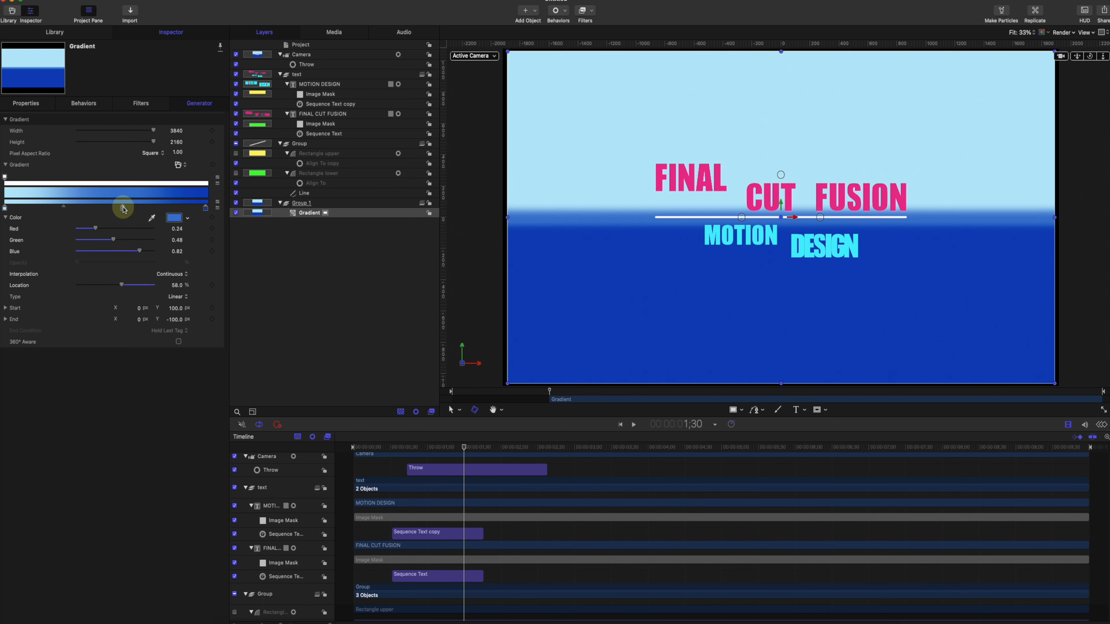
click(206, 214)
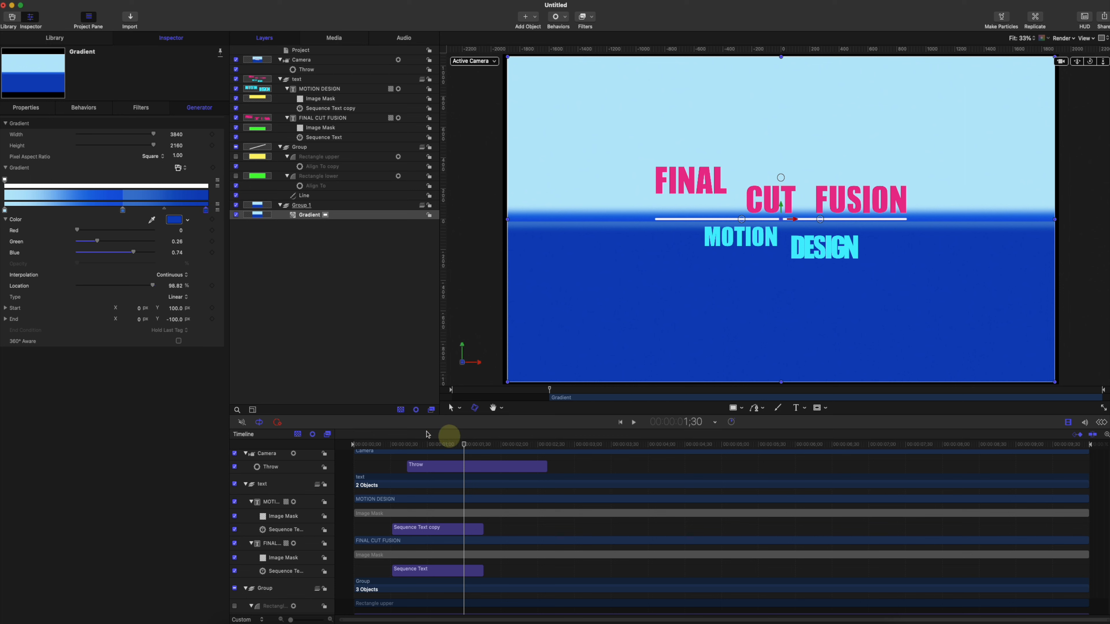
click(187, 220)
click(204, 252)
drag(204, 252, 222, 276)
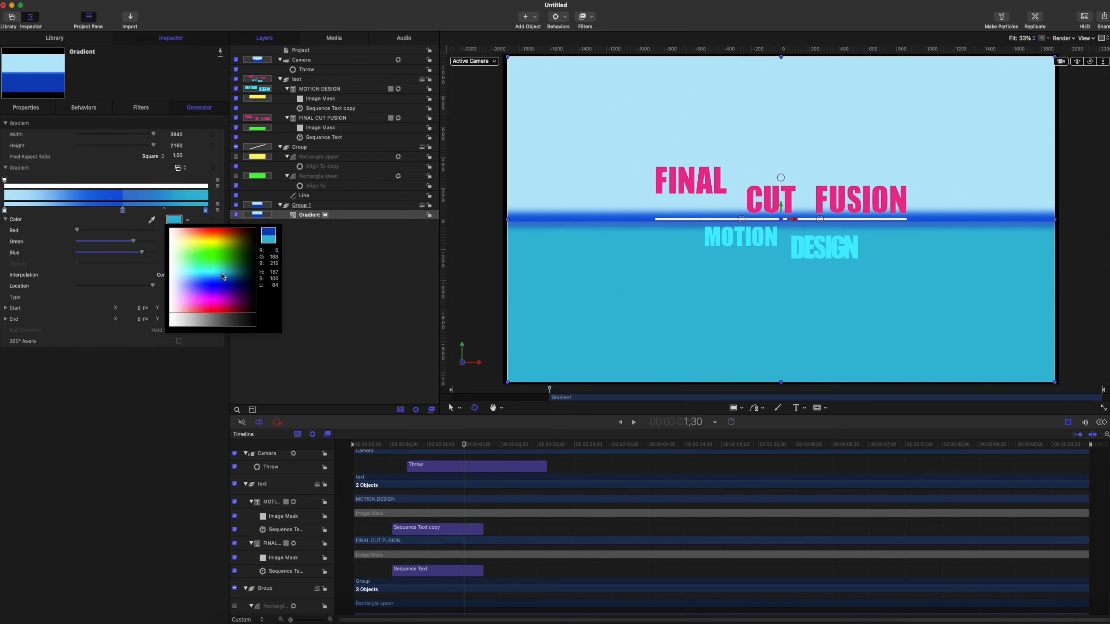
click(225, 277)
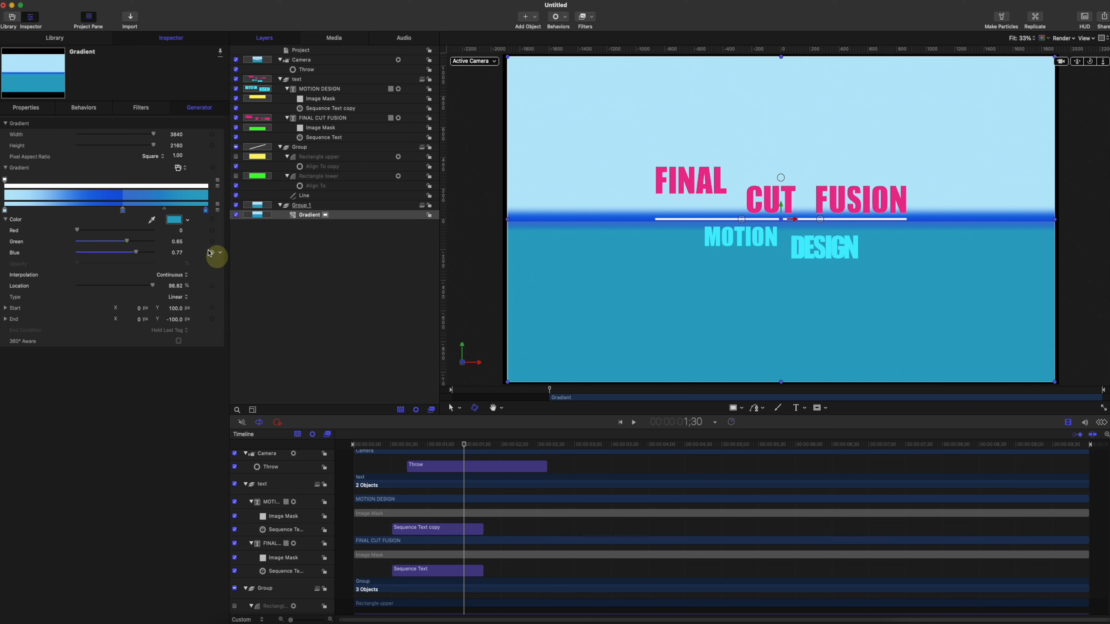
Recolor the gradient's middle tag light blue and its first tag bright blue (Red 0.16, Green 0.75, Blue 0.99)
click(122, 210)
click(188, 220)
click(205, 253)
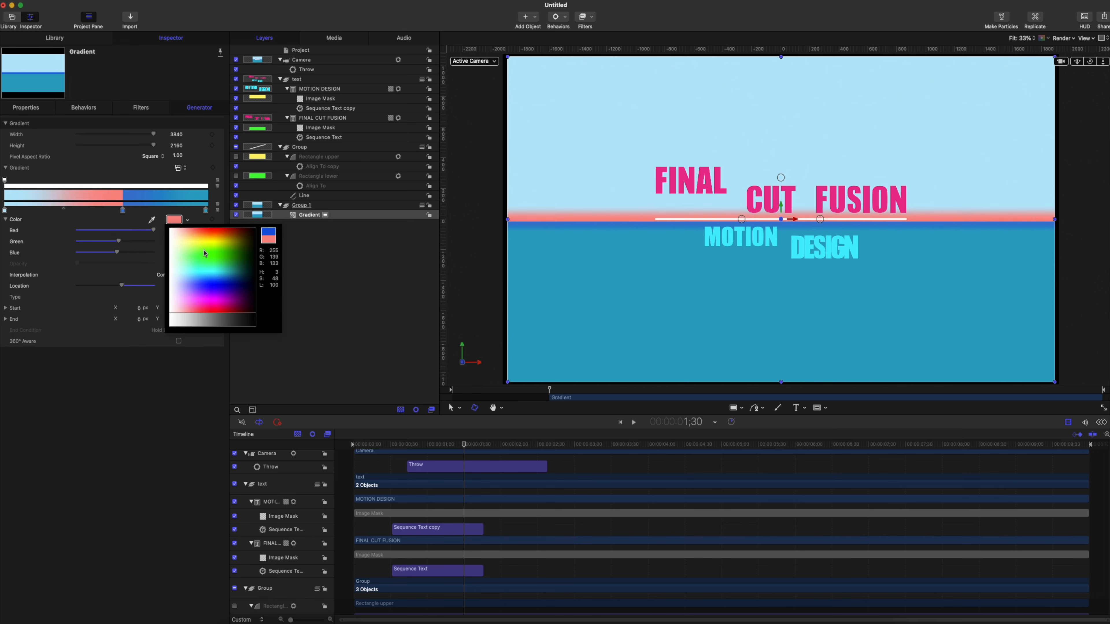
drag(205, 253, 198, 280)
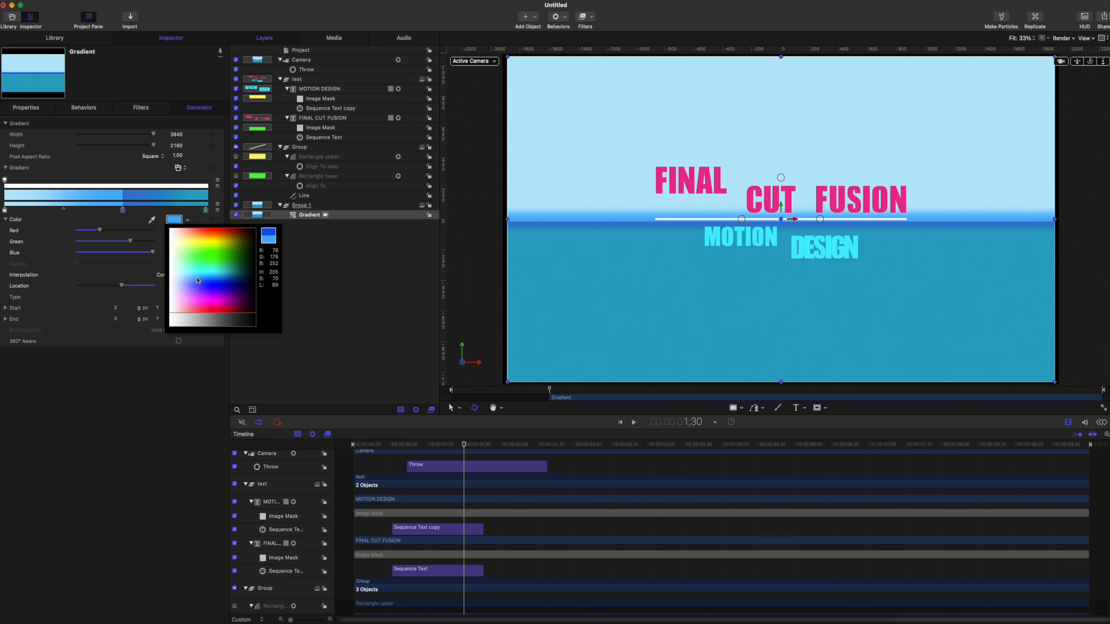
click(197, 278)
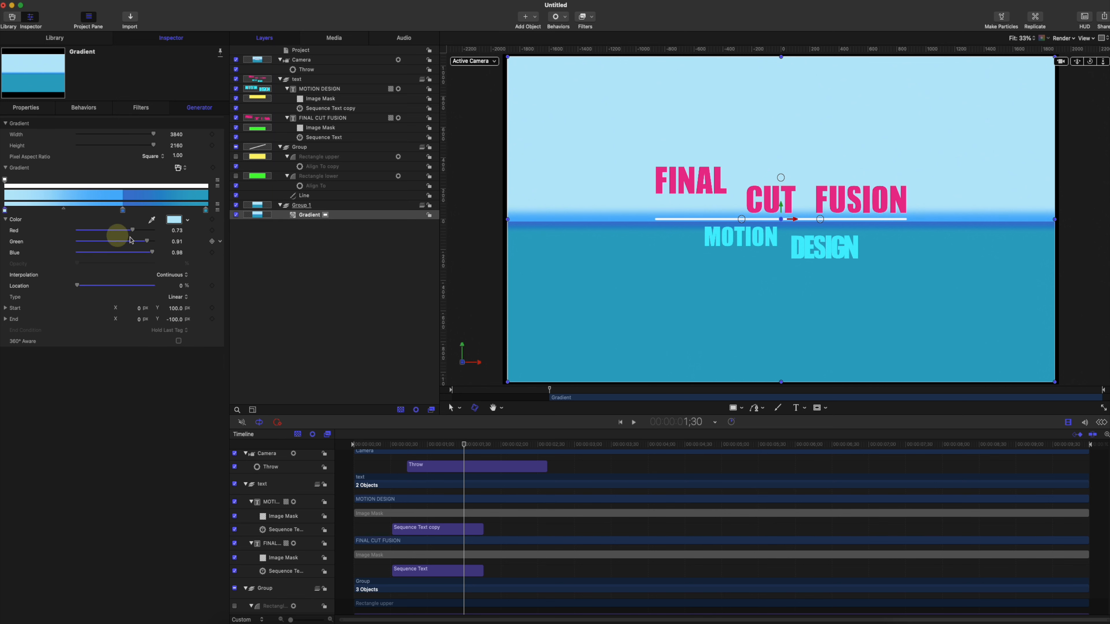
click(188, 220)
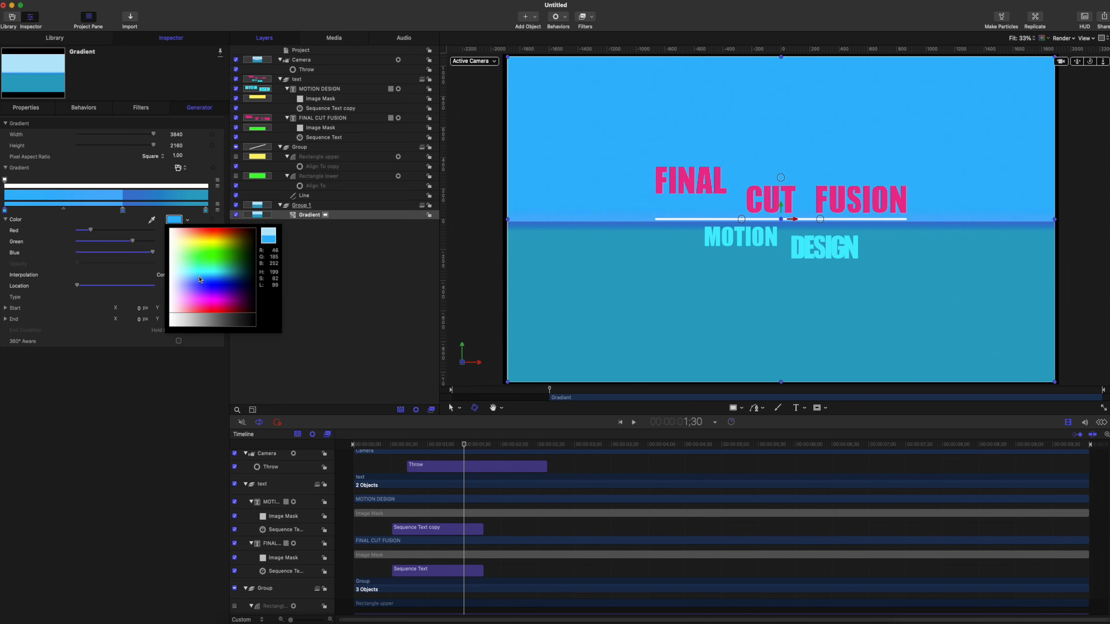
click(198, 280)
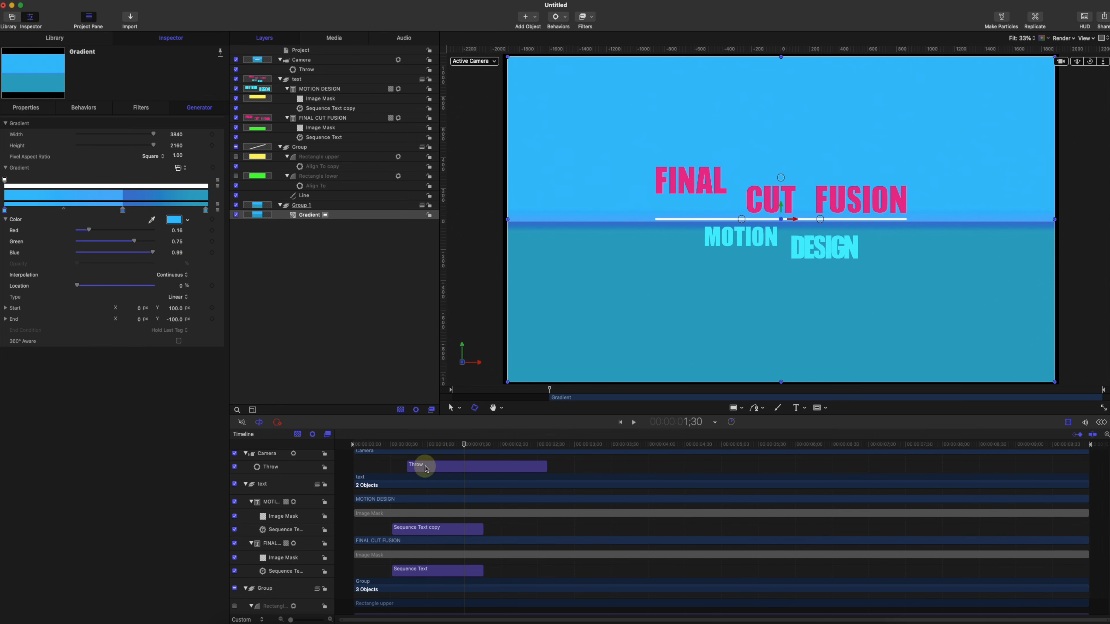
Move Group 1 with its gradient to start at the beginning of the project, and scrub the animation
drag(403, 442, 349, 447)
scroll(366, 461, down, 6)
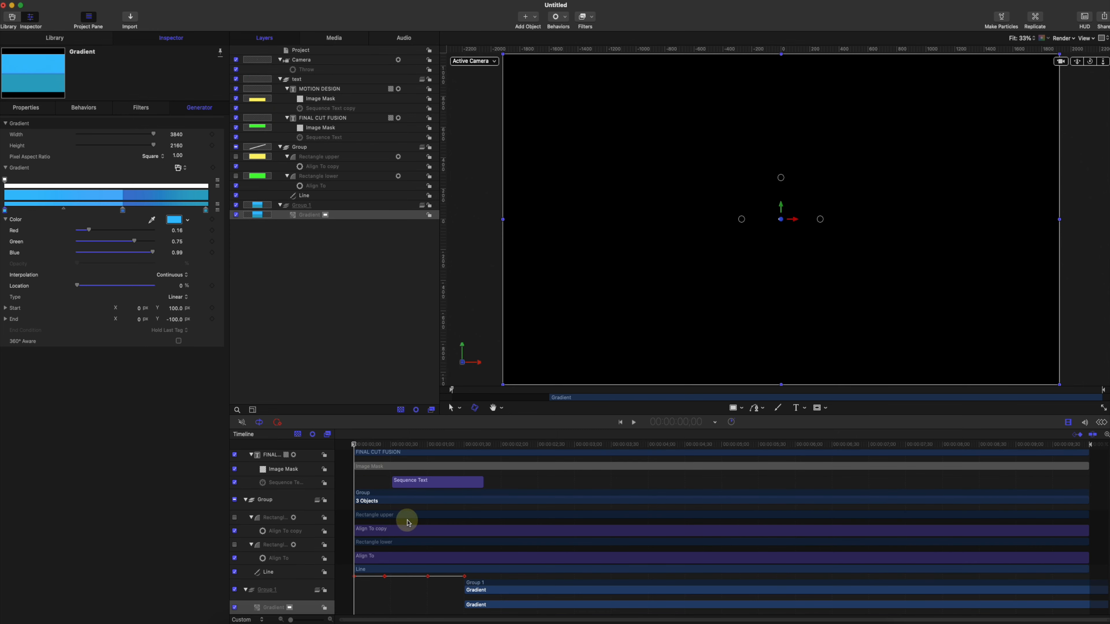
click(488, 587)
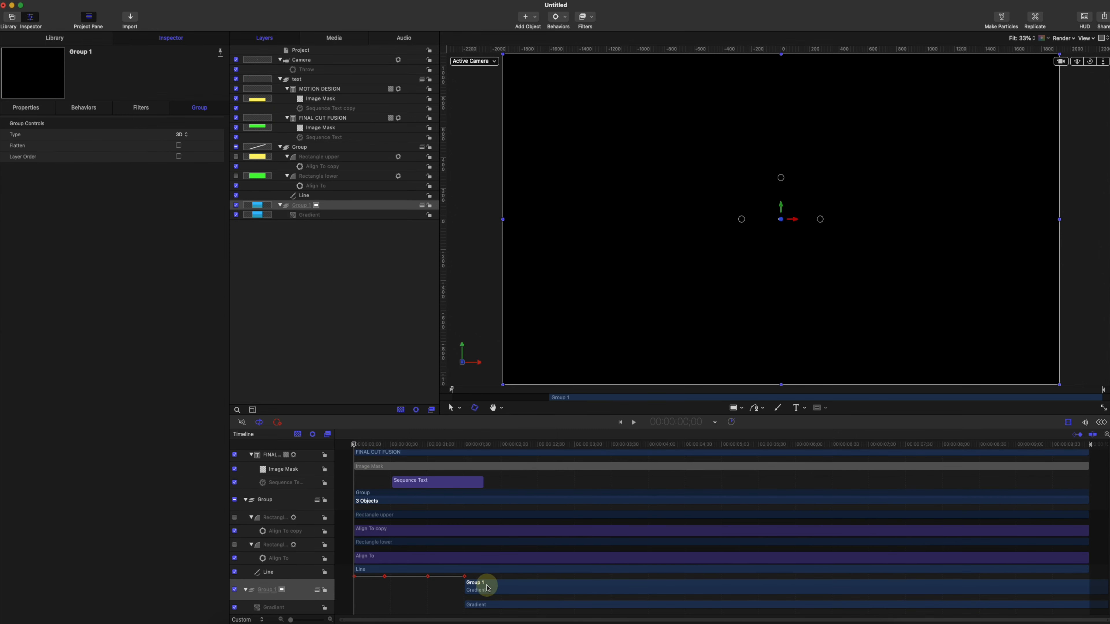
drag(355, 443, 560, 438)
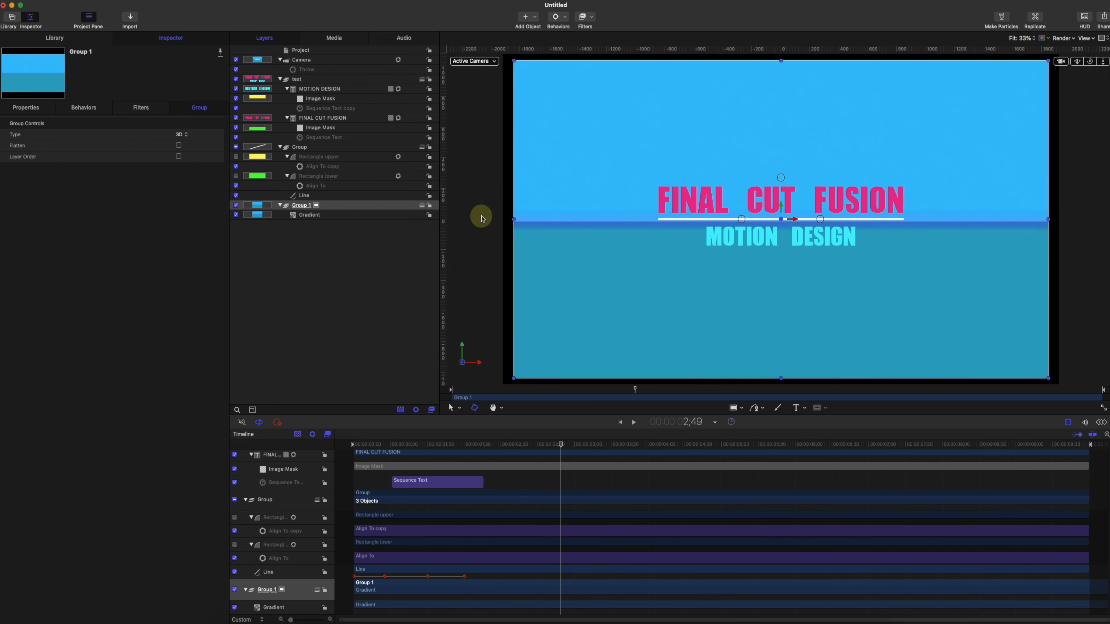
Scale the Gradient layer to 105% so it covers the frame edges, and scrub to check the coverage
click(24, 107)
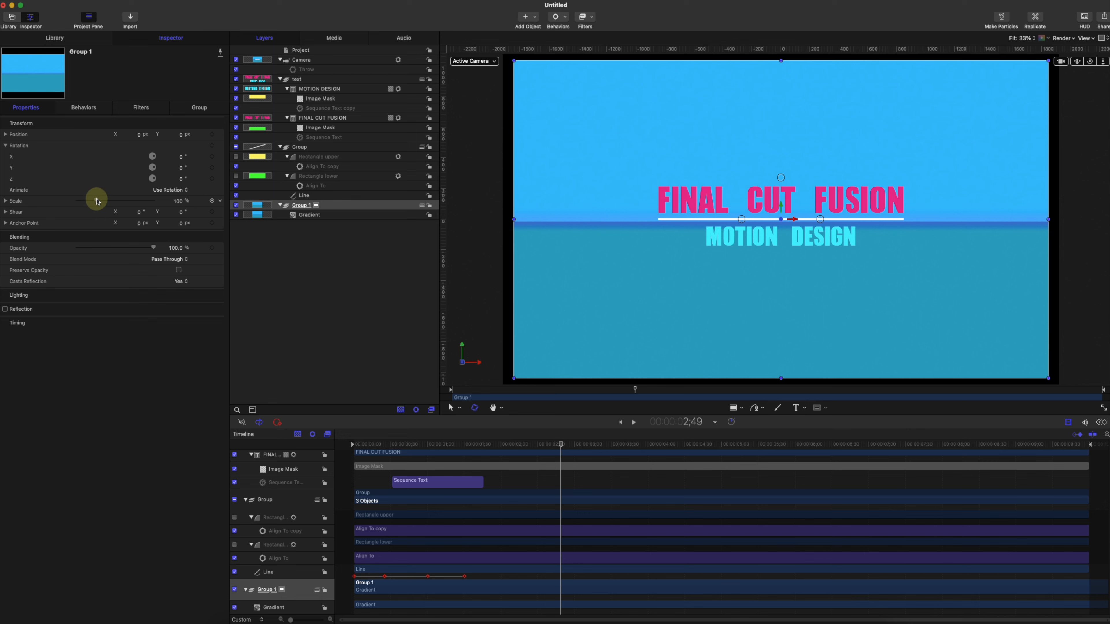
click(311, 216)
drag(96, 201, 98, 199)
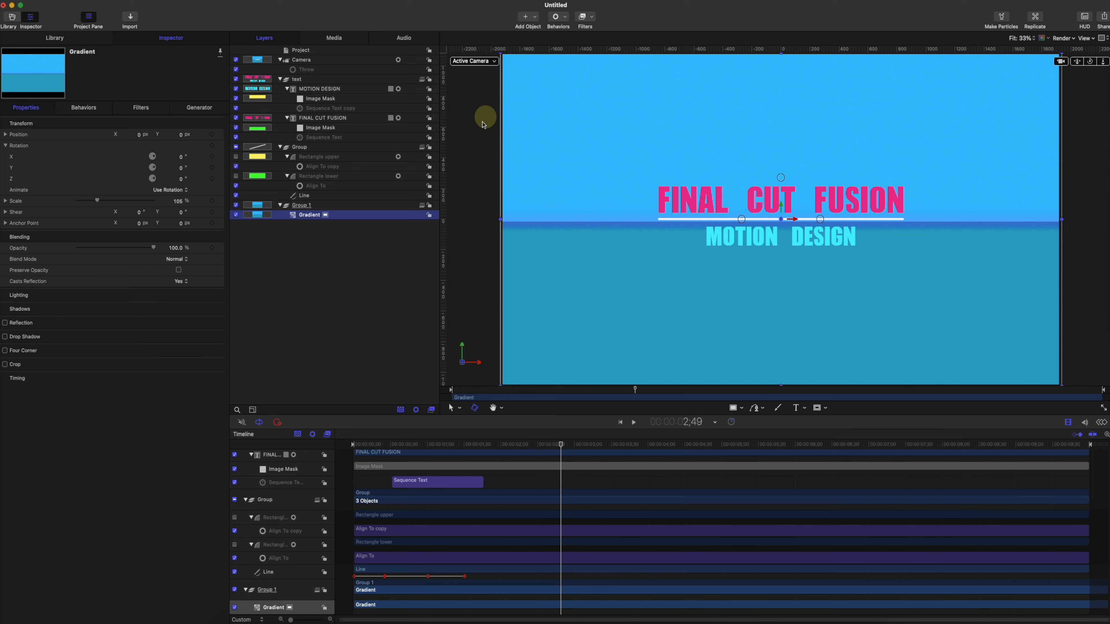
drag(483, 444, 570, 445)
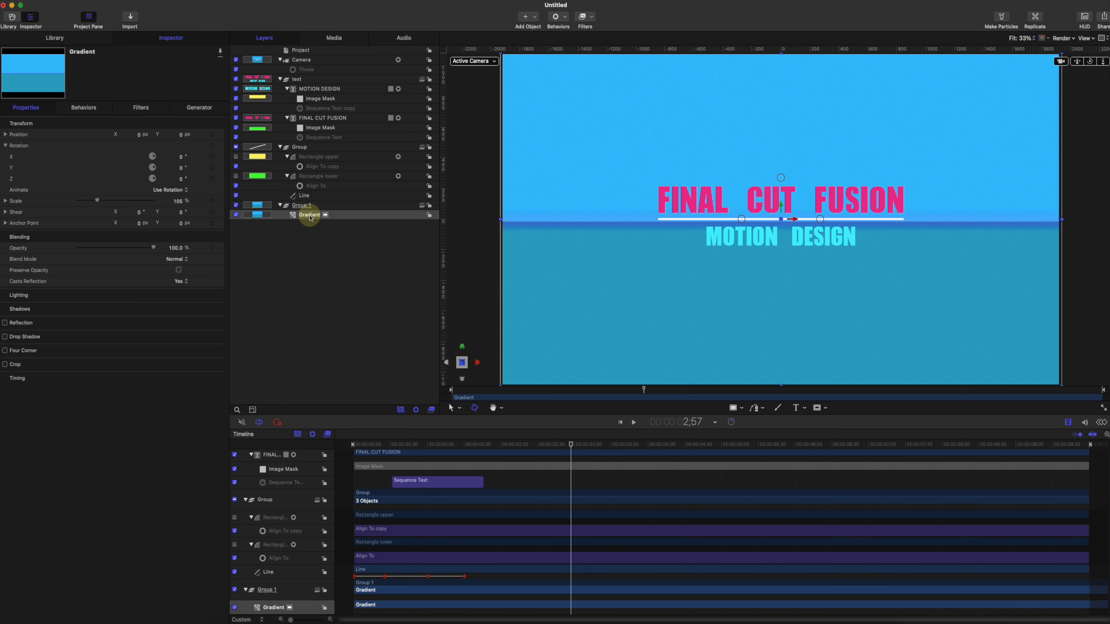
Hide the text group and stretch the gradient's start and end points diagonally from the canvas's upper left to its lower right
click(459, 408)
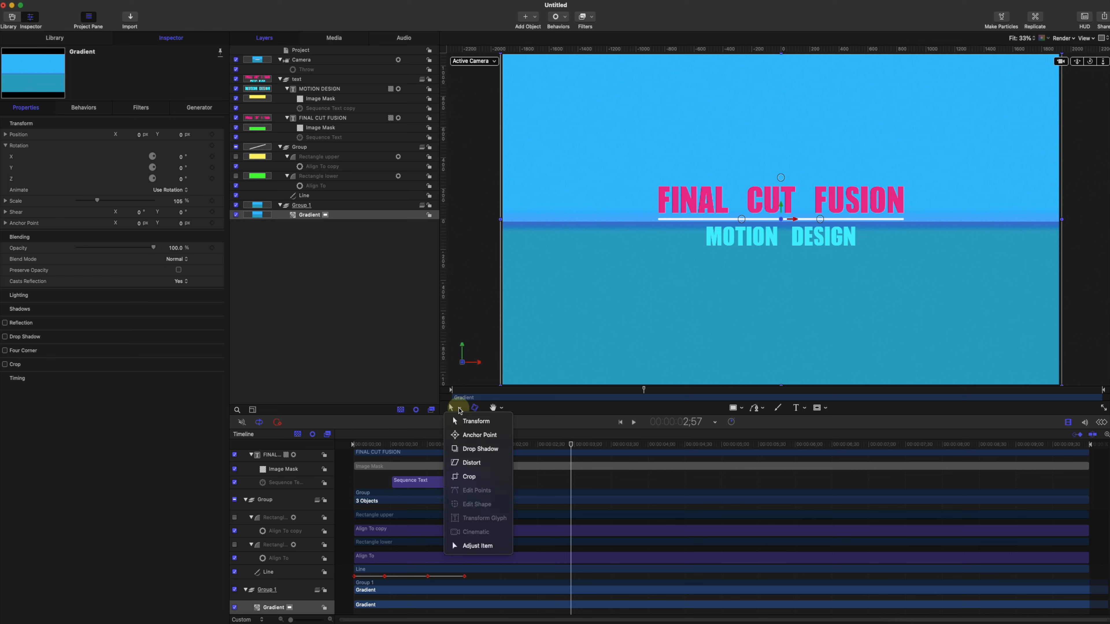
click(477, 547)
click(622, 98)
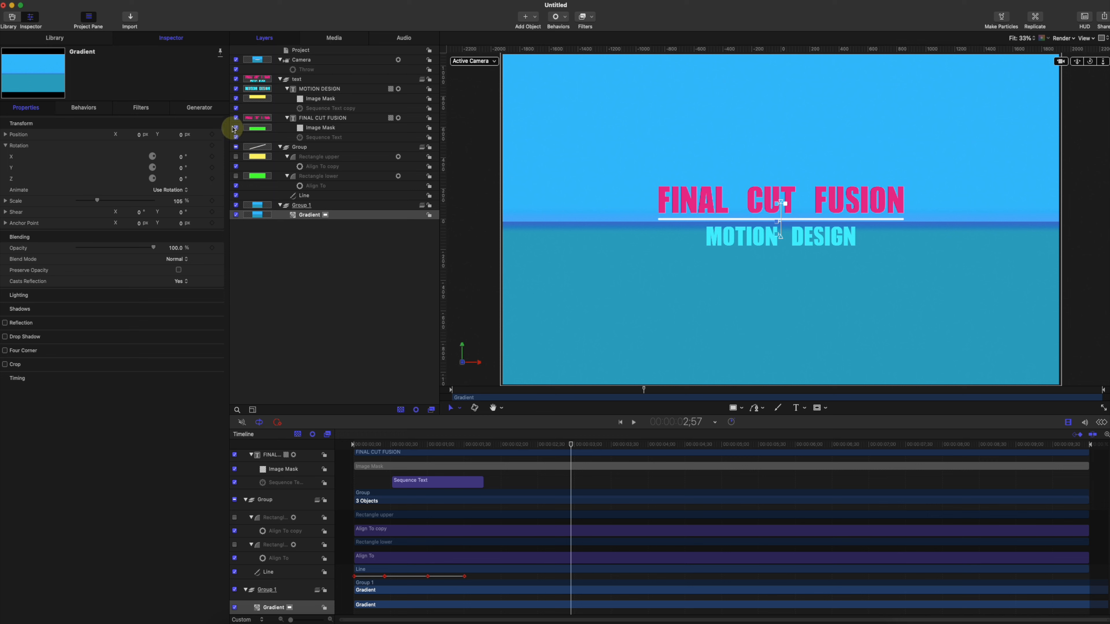
click(237, 80)
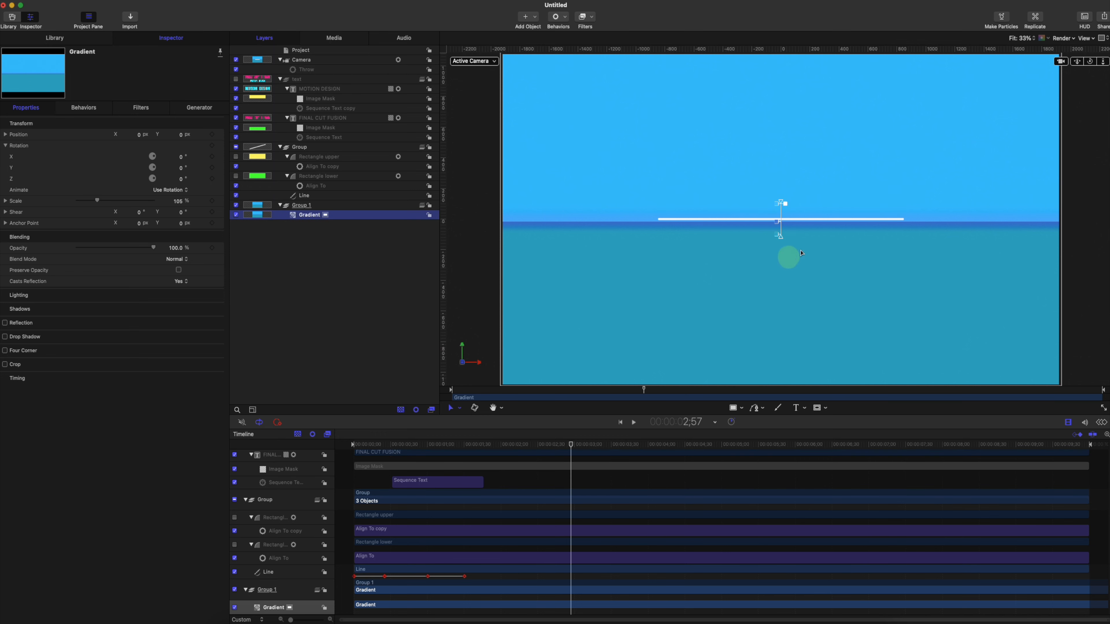
drag(781, 236, 928, 282)
drag(778, 204, 538, 158)
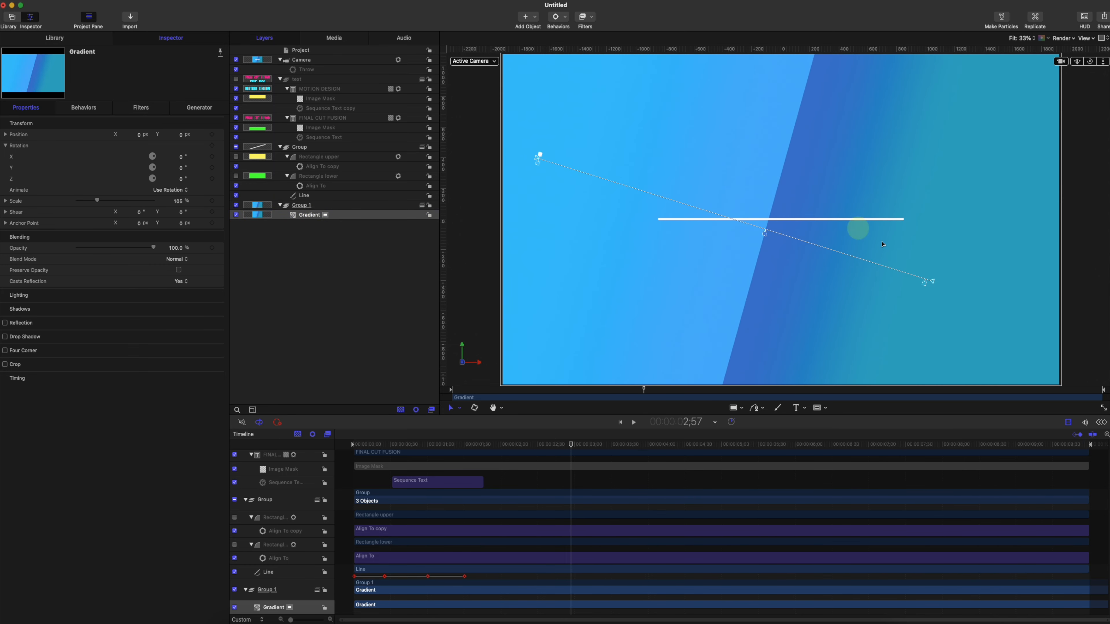
Spread the two inner color tags apart along the gradient line and extend its end point toward the canvas's right edge
drag(765, 235, 828, 252)
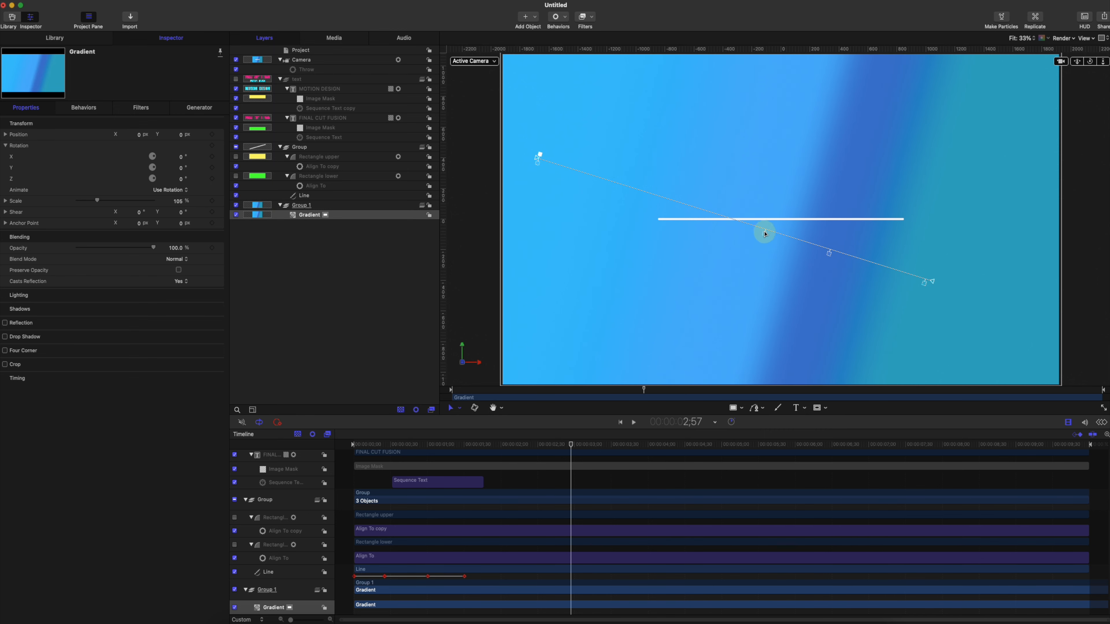
drag(765, 234, 603, 194)
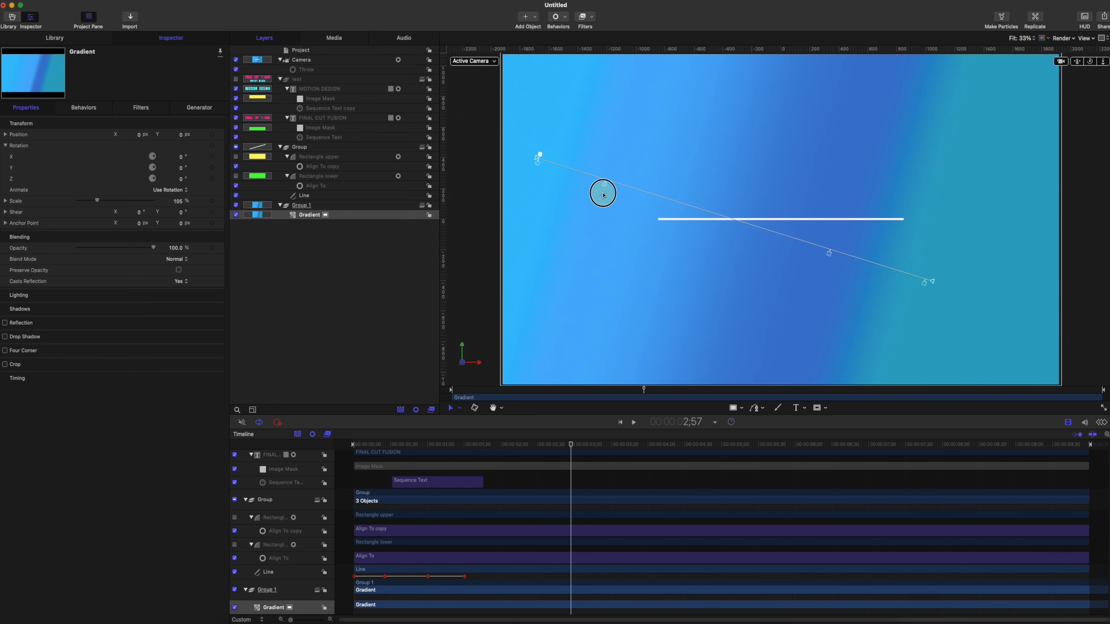
drag(935, 285, 1023, 300)
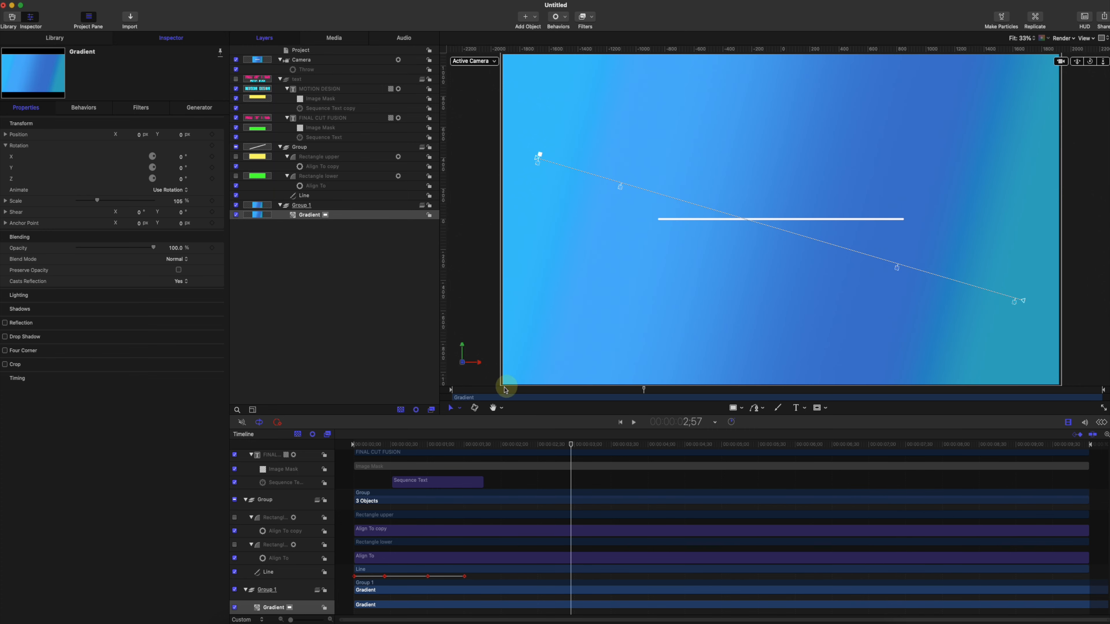
click(461, 408)
click(470, 422)
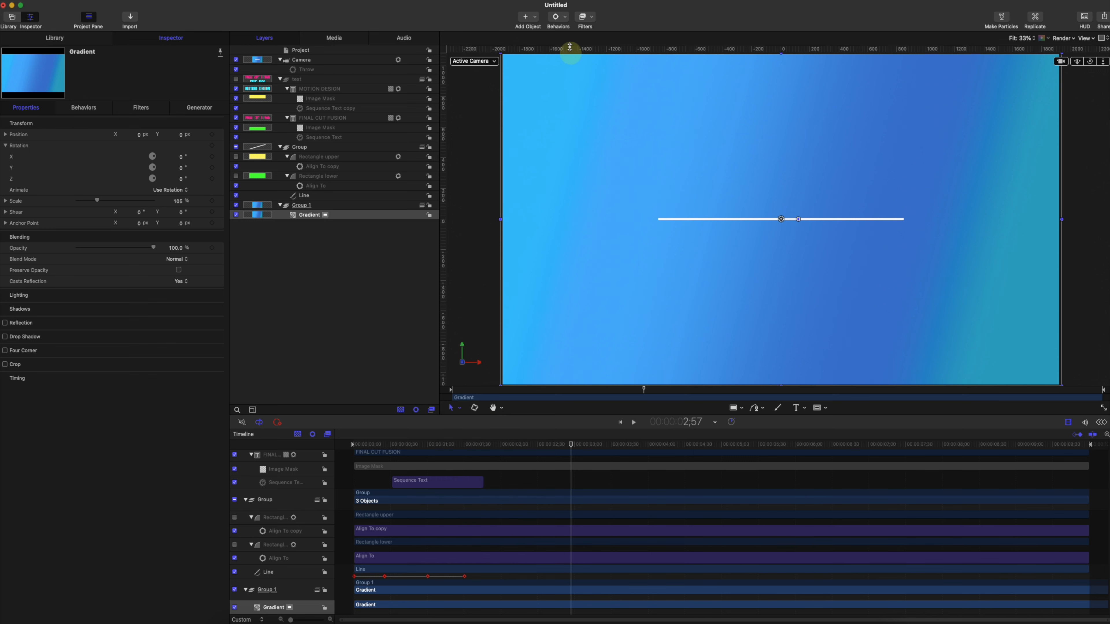
Add a Membrane generator to Group 1 above the gradient
click(531, 19)
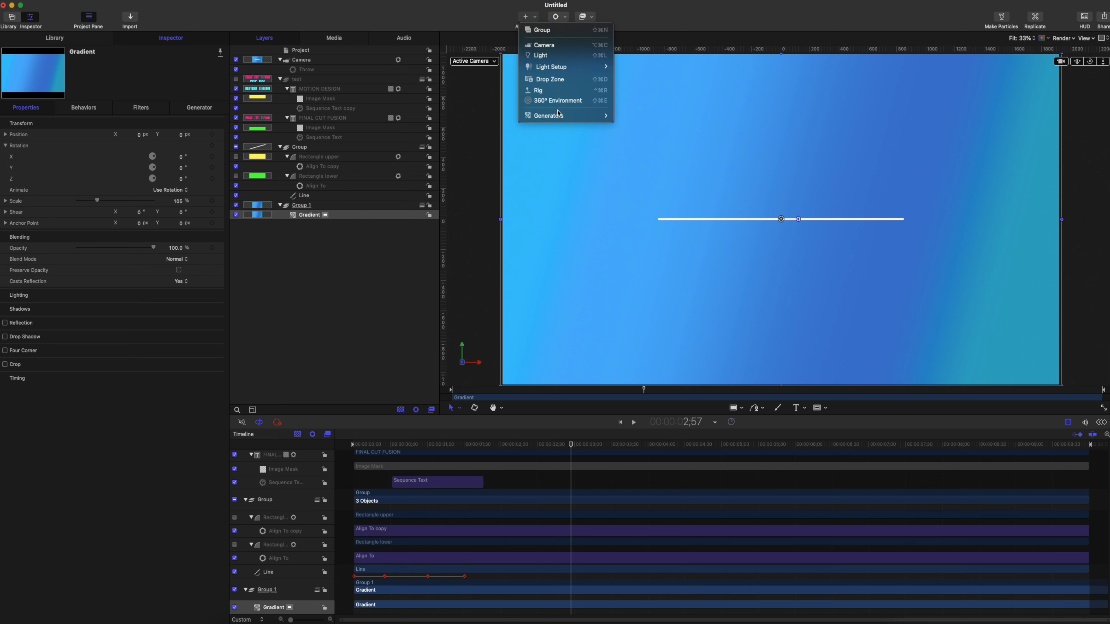
mouse_move(560, 117)
mouse_move(667, 116)
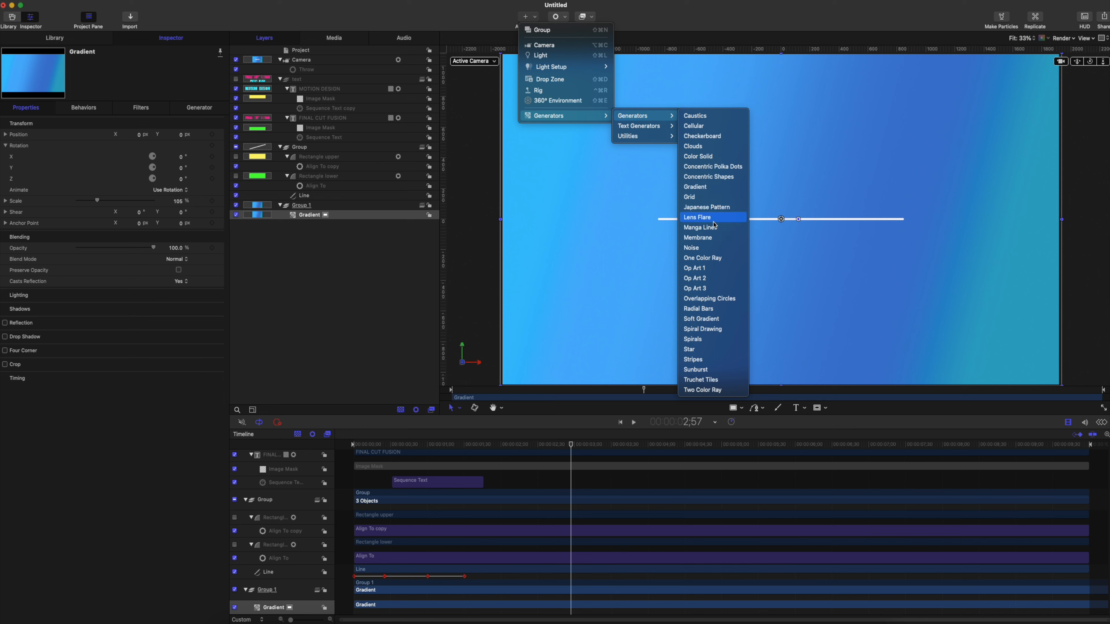
click(711, 243)
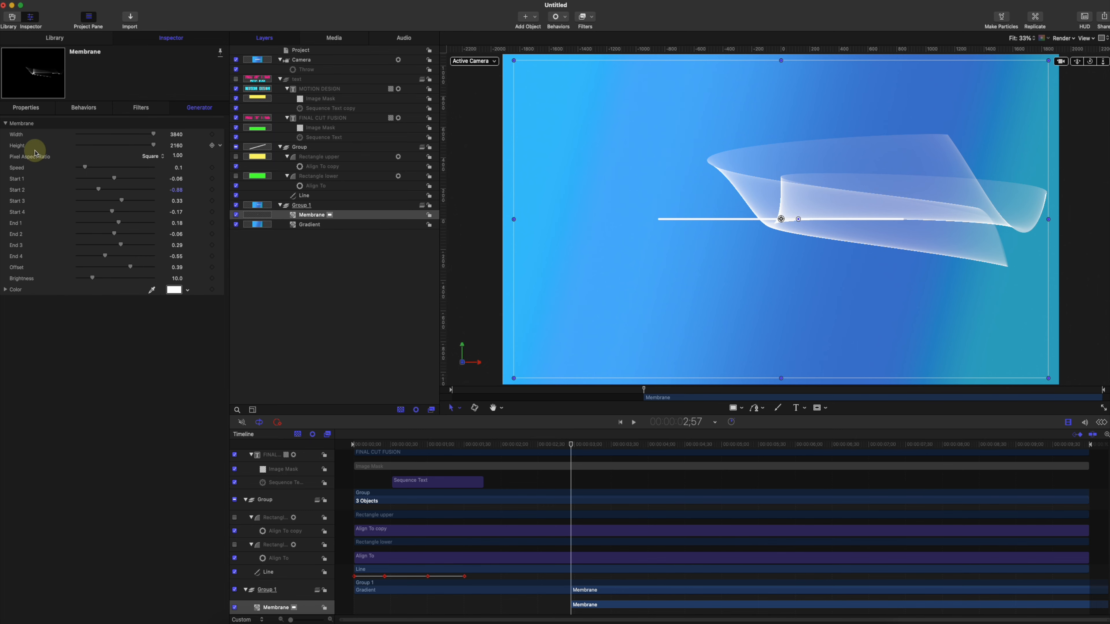
Set the membrane's Start 1-4 to 0.62, 0.18, 2.0, 1.51, End 1, 2, 4 to 1.42, 2.0, 2.0, Offset 0.65, Brightness 17 and Scale 113%
drag(117, 183, 126, 176)
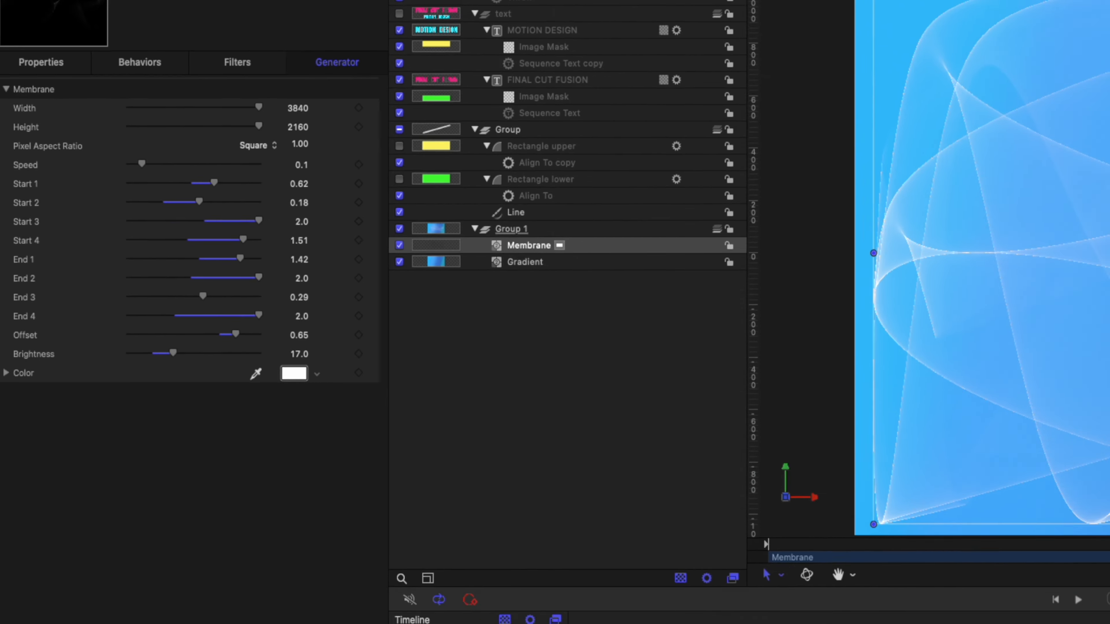
drag(466, 490, 535, 488)
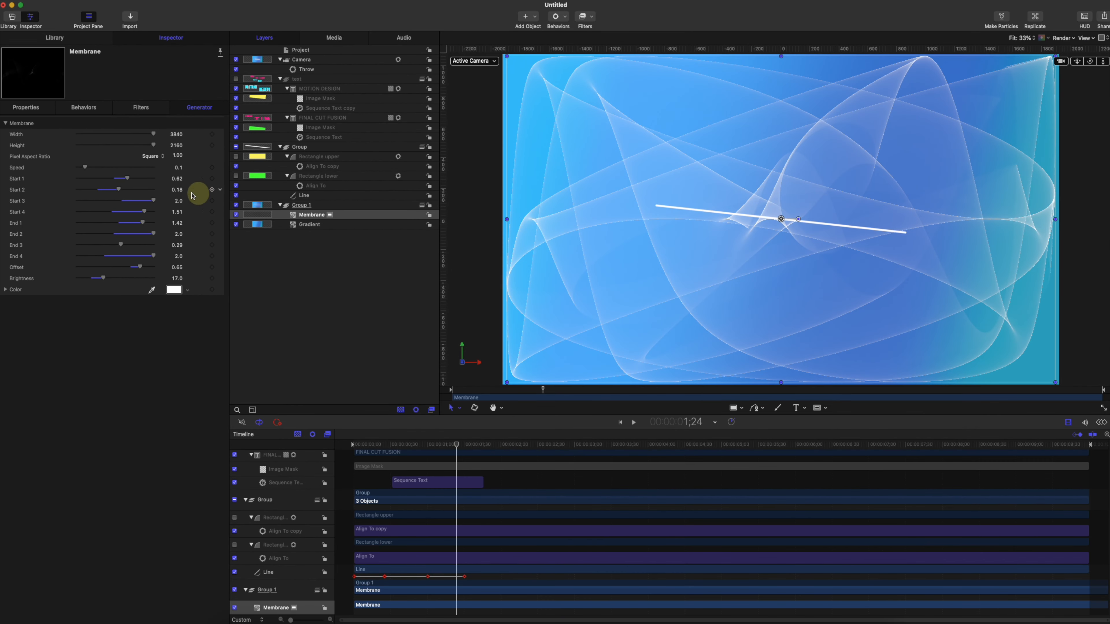
click(24, 108)
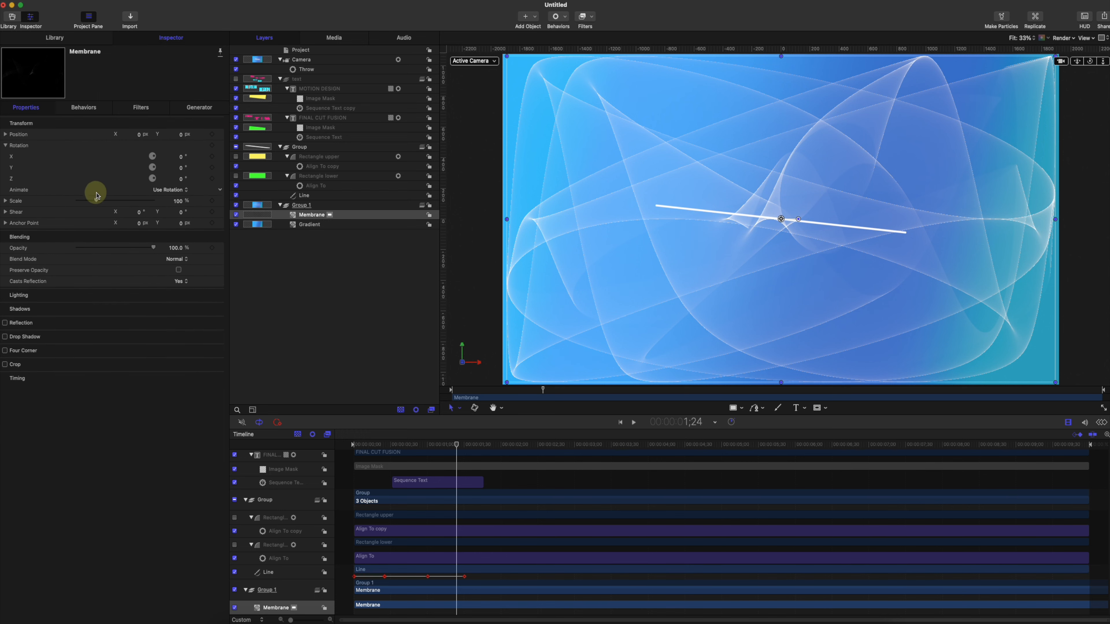
drag(100, 202, 99, 199)
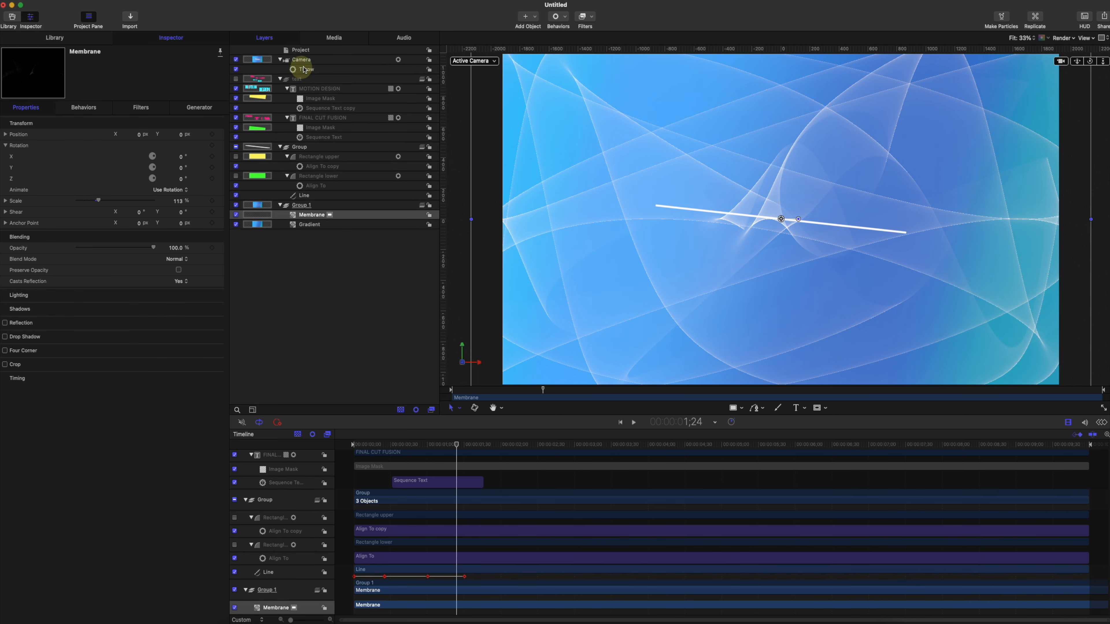
mouse_move(459, 444)
mouse_down()
mouse_move(411, 447)
mouse_move(456, 446)
mouse_up()
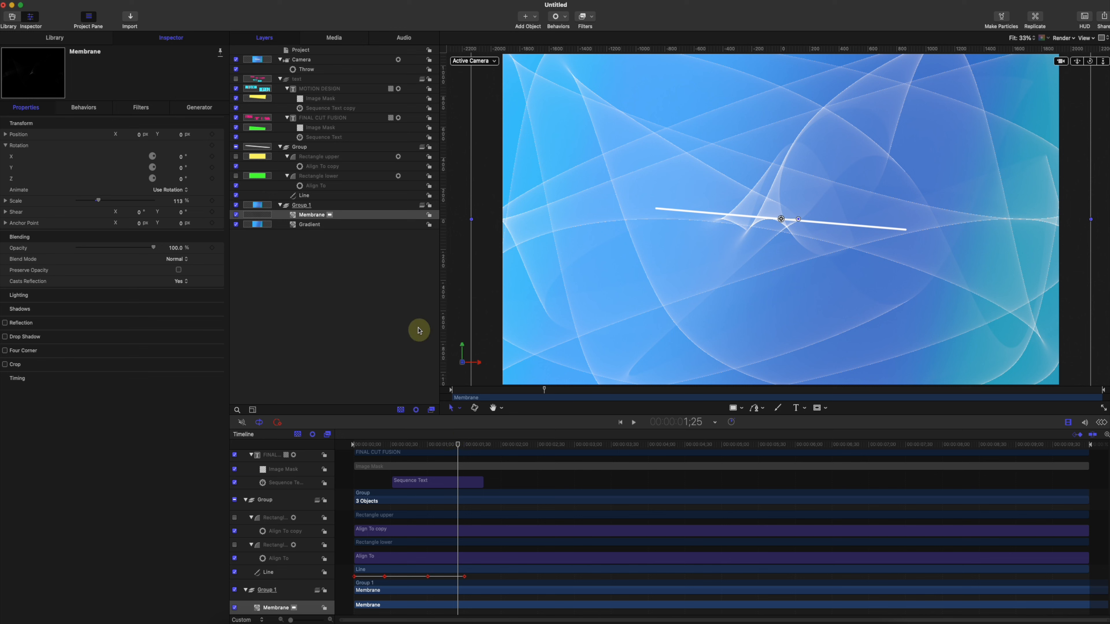
Add an Image Mask to the gradient with the Membrane as its mask source, and show the text group again
click(308, 223)
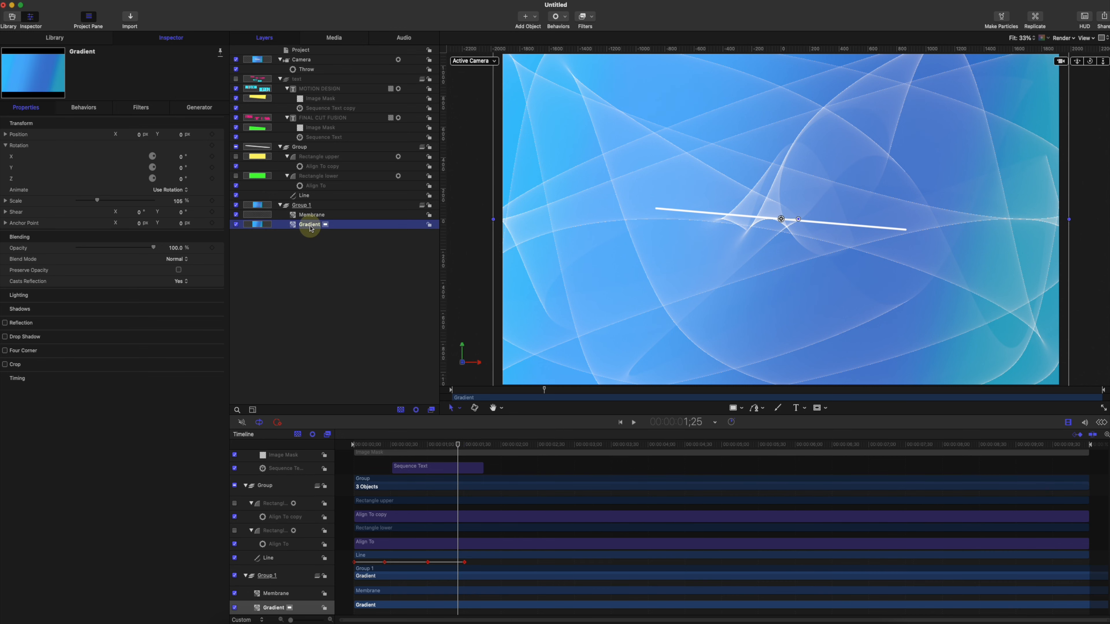
right_click(311, 225)
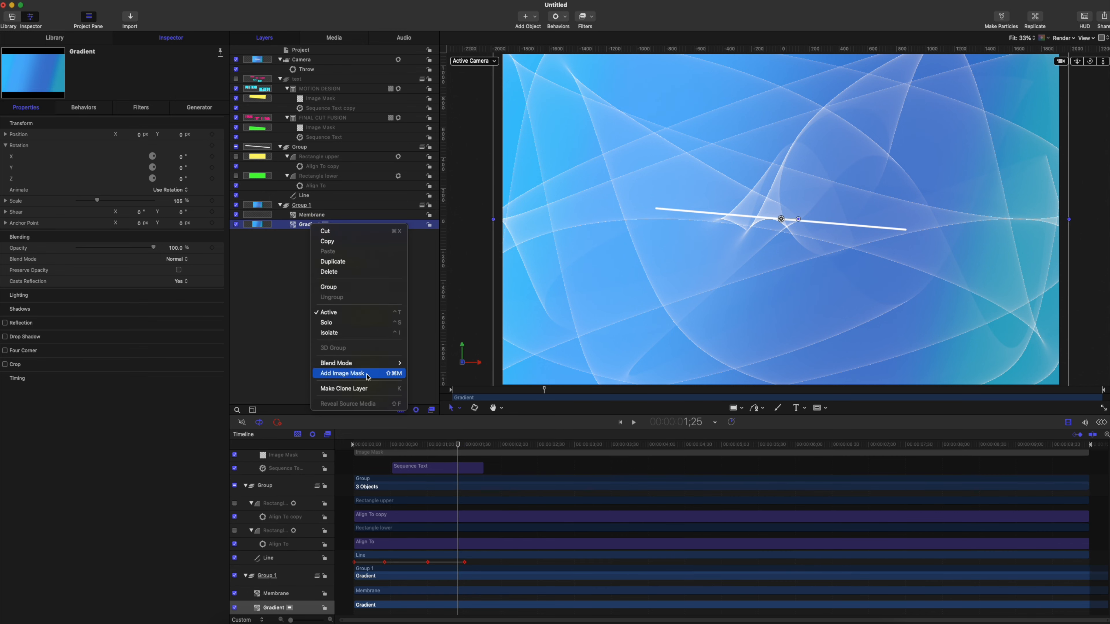
click(342, 373)
drag(308, 214, 176, 144)
mouse_move(457, 444)
mouse_down()
mouse_move(322, 430)
mouse_move(445, 435)
mouse_move(647, 408)
mouse_move(726, 413)
mouse_move(464, 422)
mouse_move(636, 425)
mouse_up()
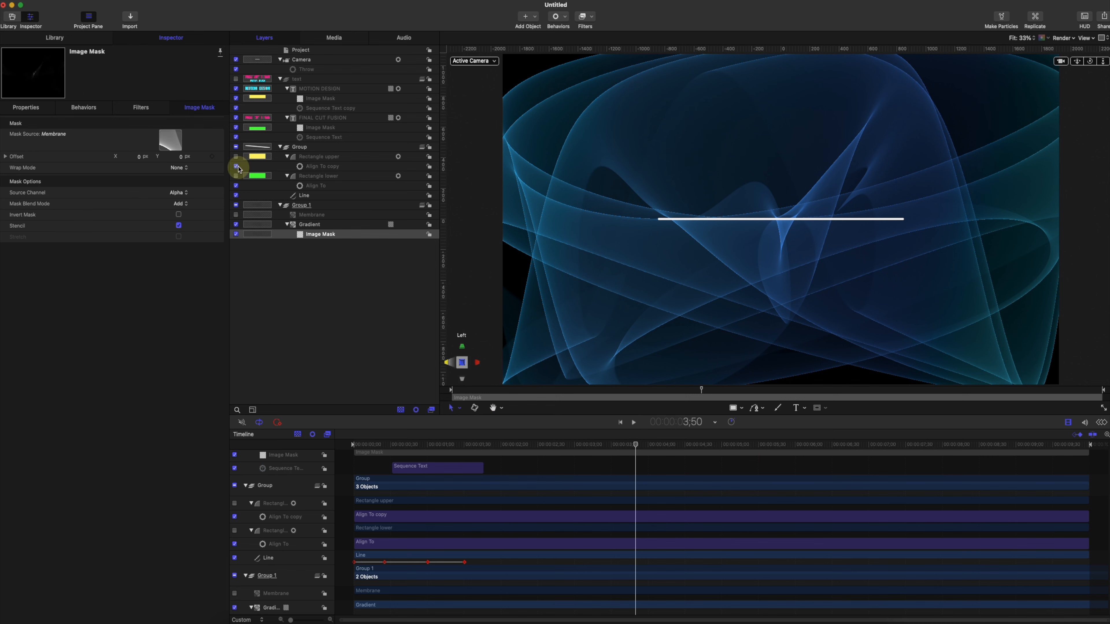
click(236, 79)
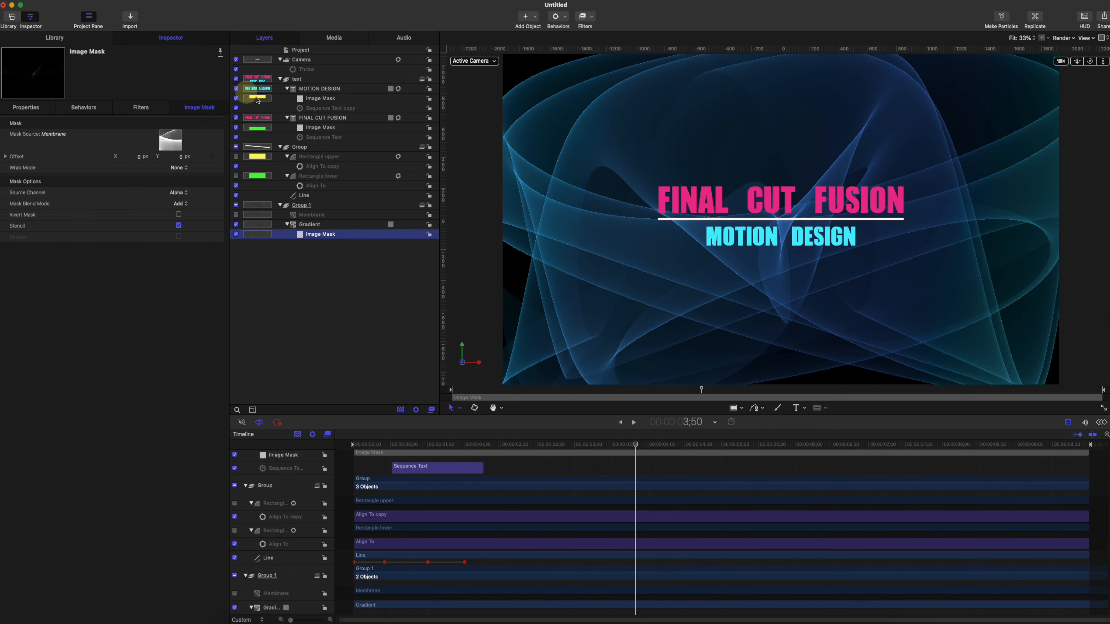
Add a point light to the project and set its intensity to 400%
click(357, 448)
drag(357, 450, 645, 446)
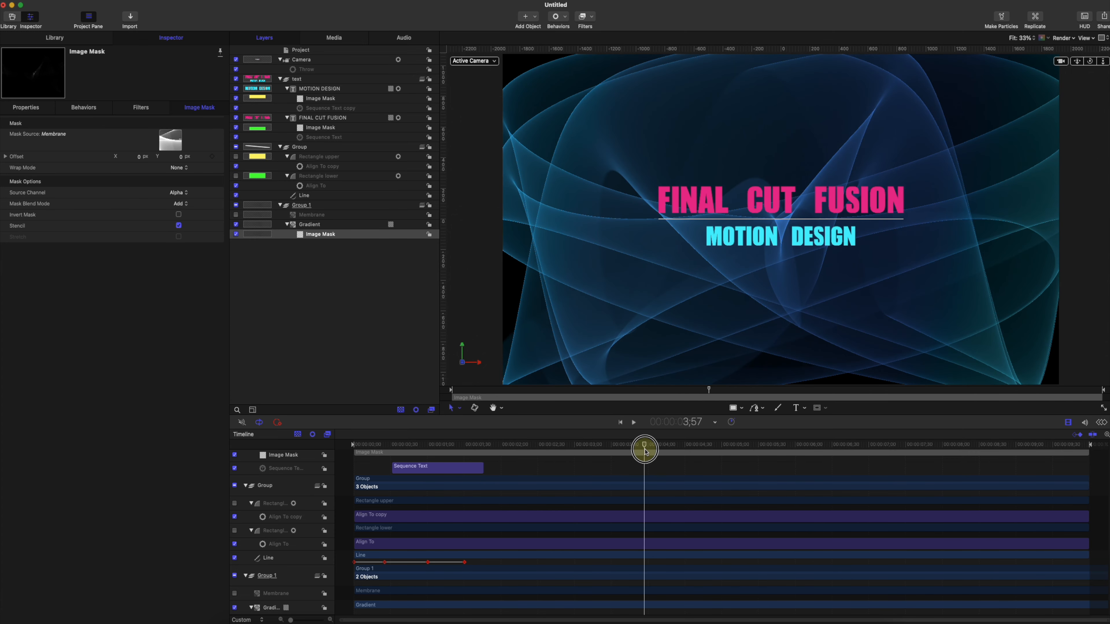
click(334, 301)
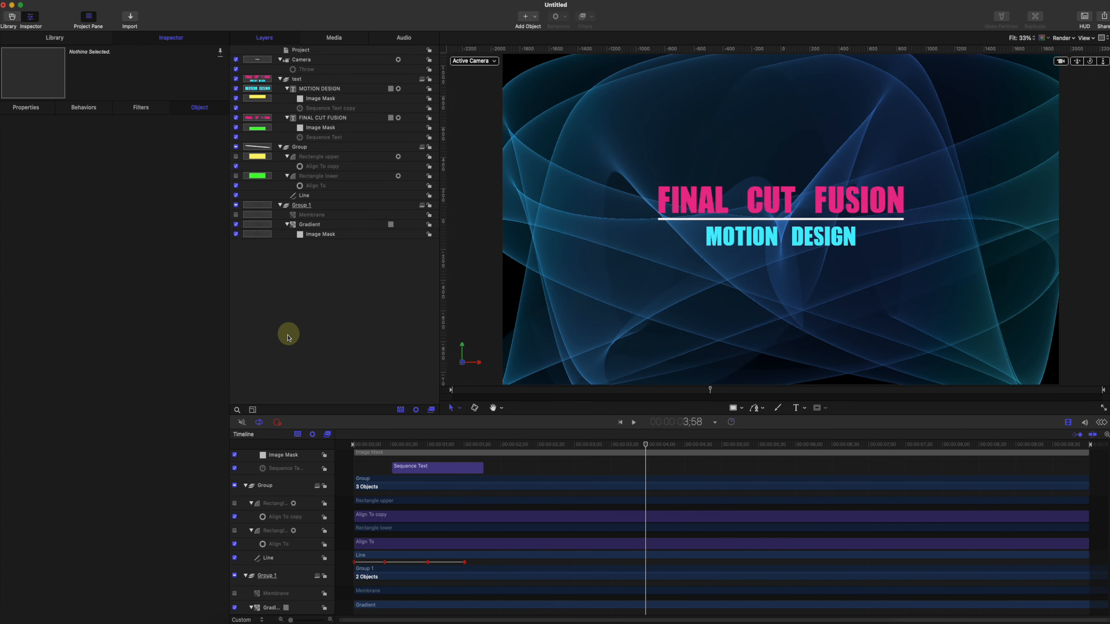
drag(491, 448, 452, 448)
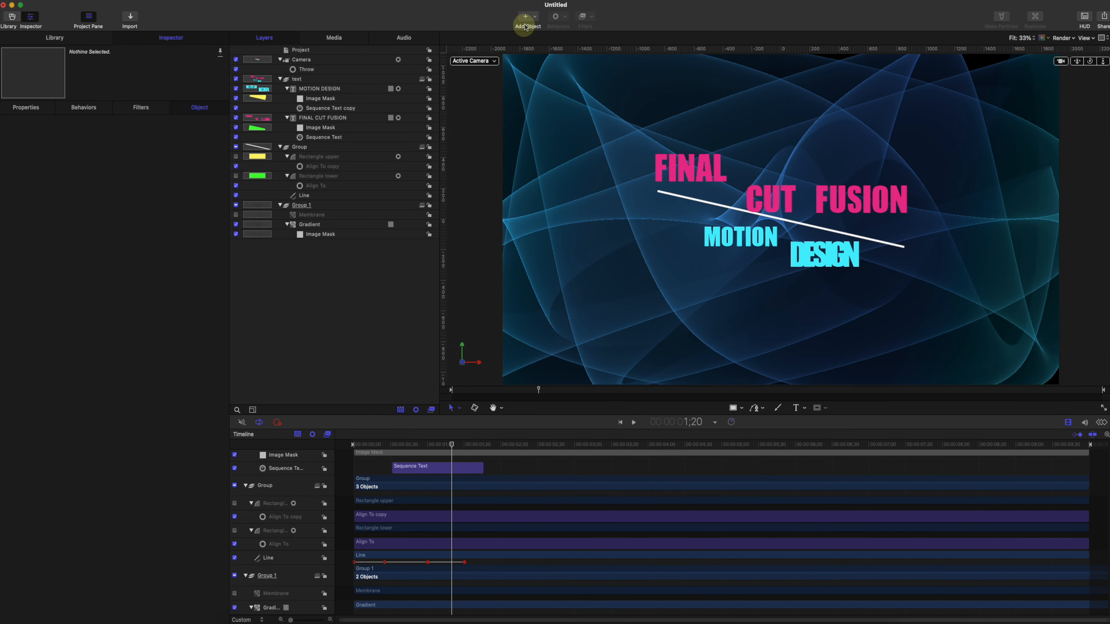
click(525, 16)
click(545, 55)
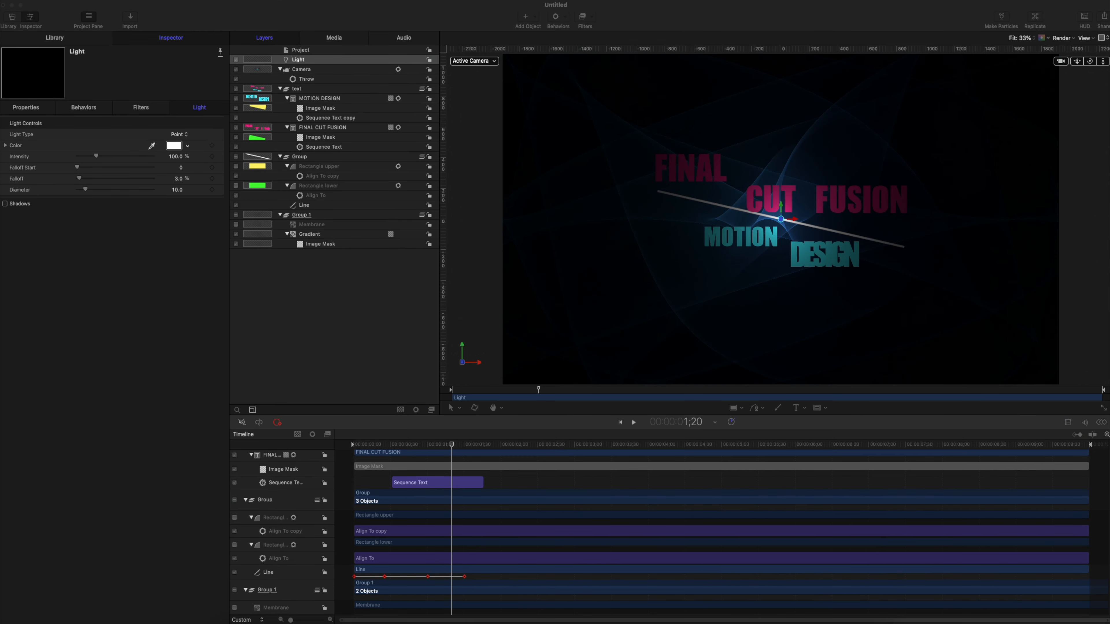
click(172, 158)
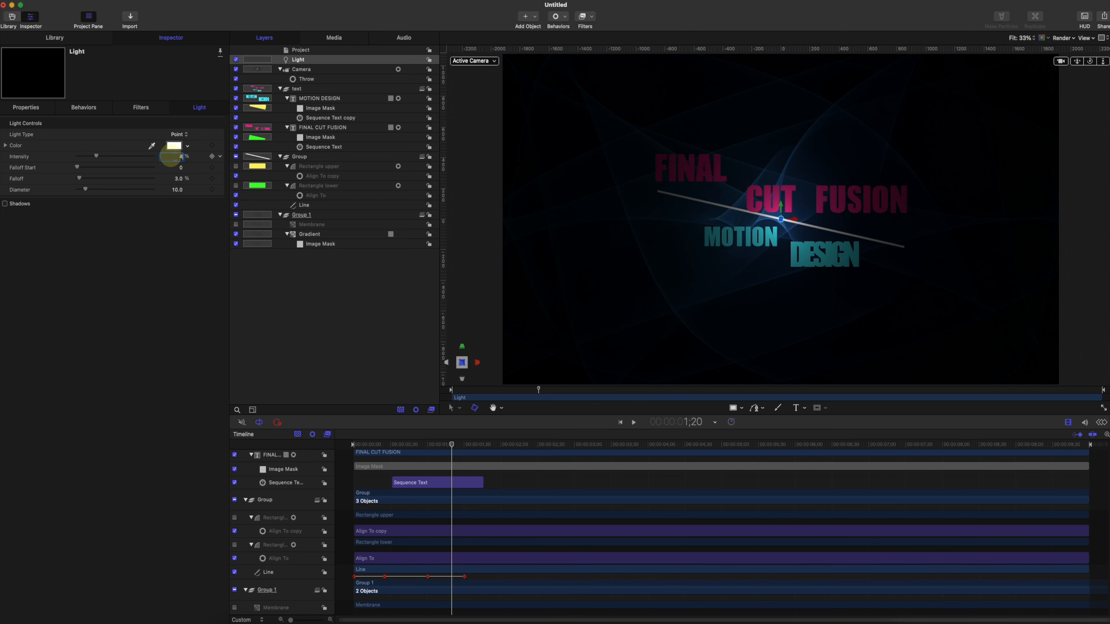
key(Return)
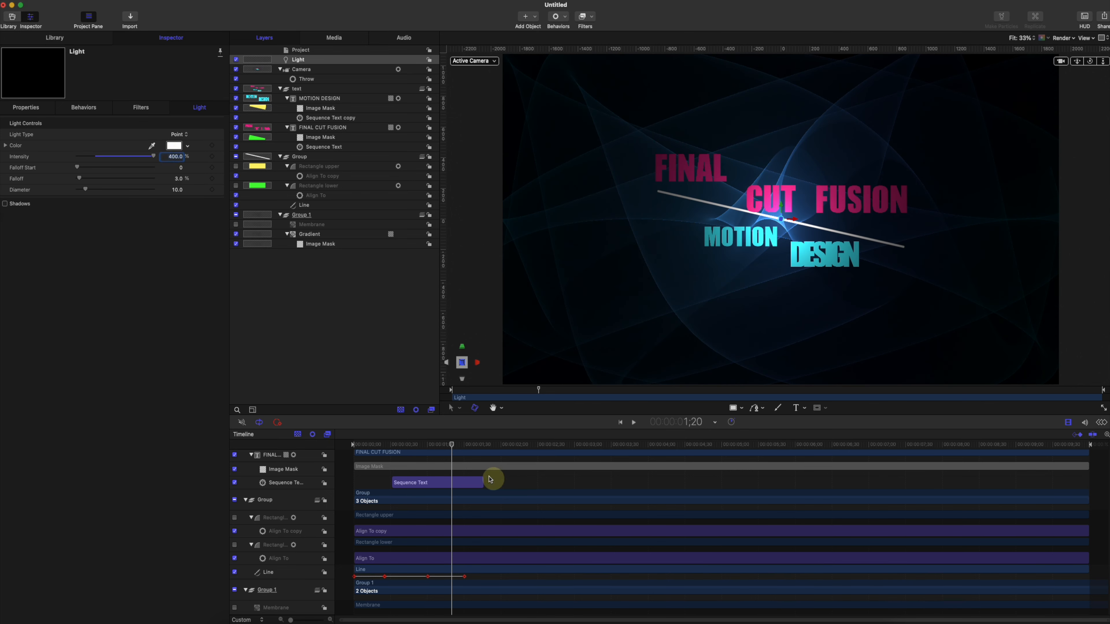
Keyframe the light's intensity at 30% on the first frame and 400% at 1;45, where the text reveal ends
drag(445, 448, 406, 426)
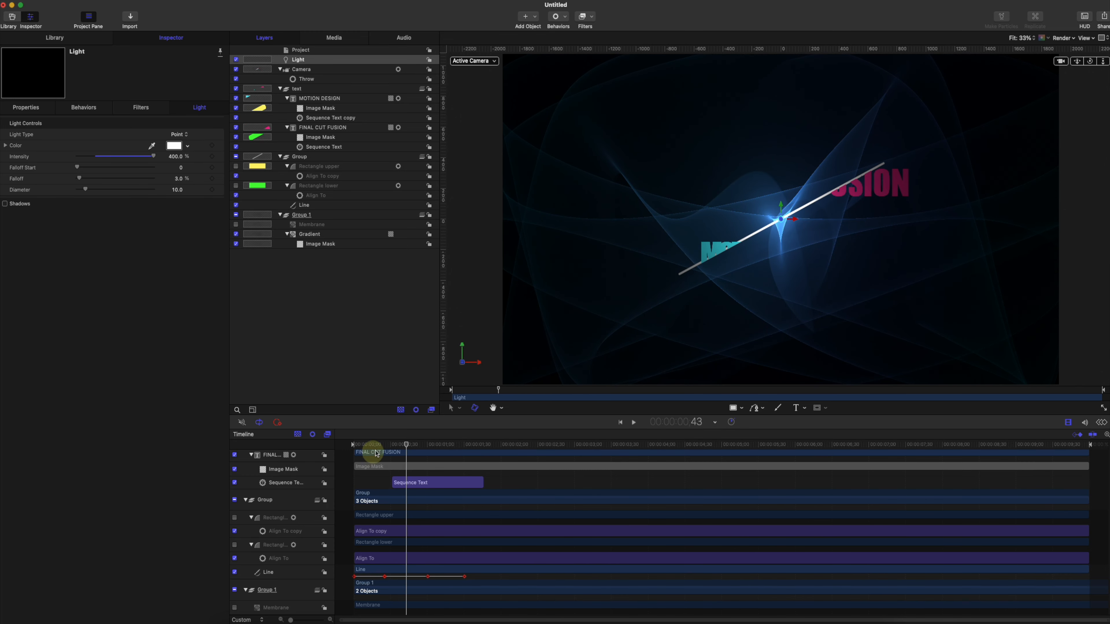
mouse_move(380, 445)
mouse_down()
mouse_move(366, 445)
mouse_move(452, 440)
mouse_move(349, 441)
mouse_move(482, 445)
mouse_up()
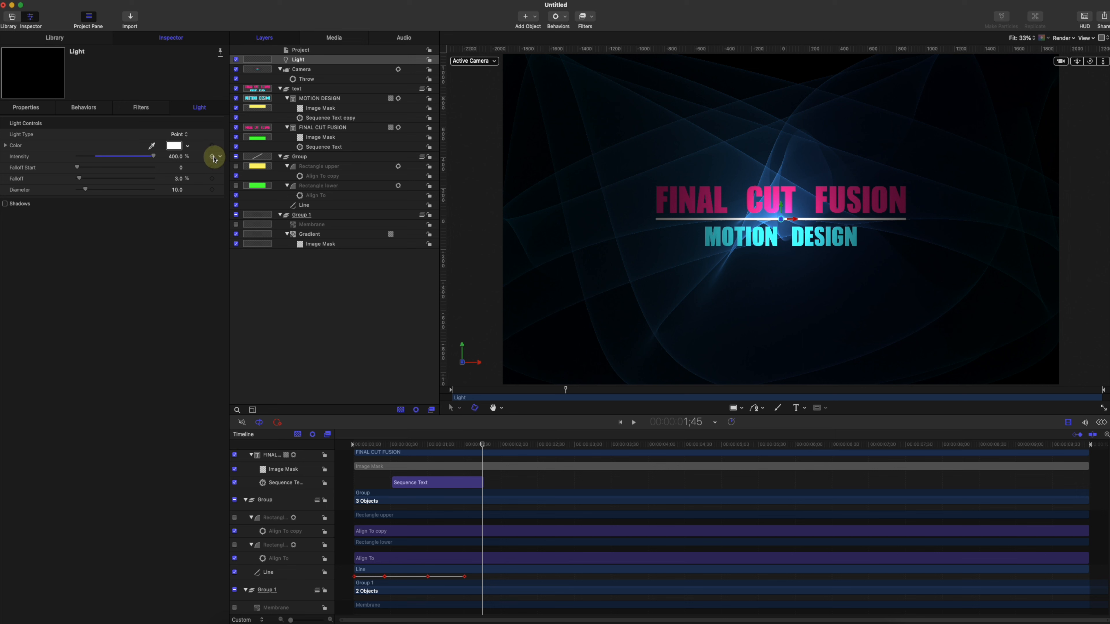
click(214, 159)
drag(481, 446, 327, 449)
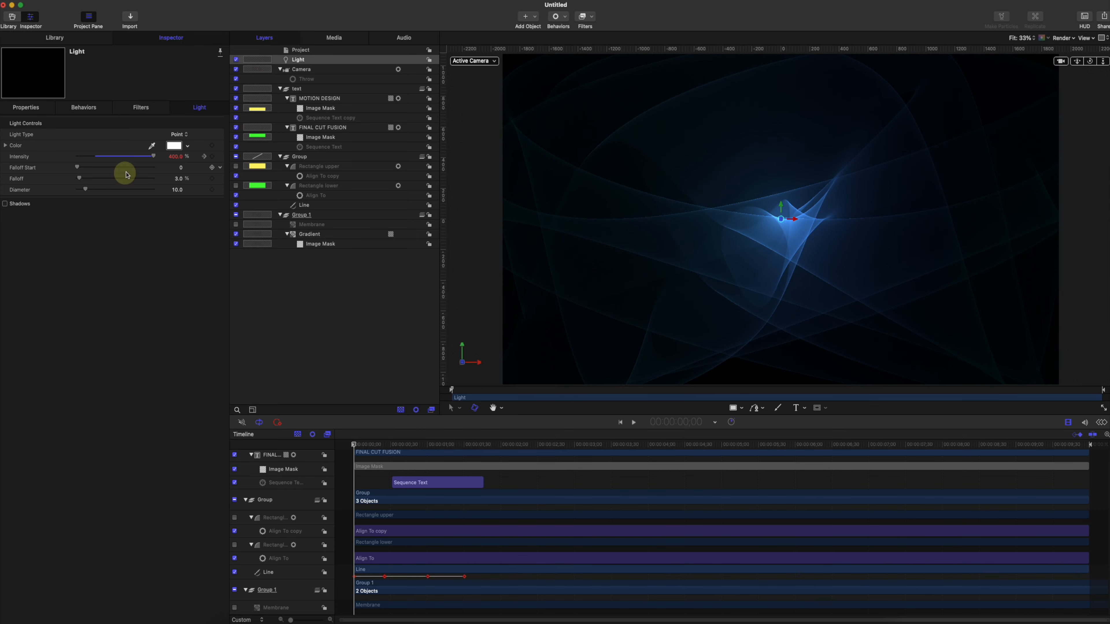
drag(133, 157, 85, 155)
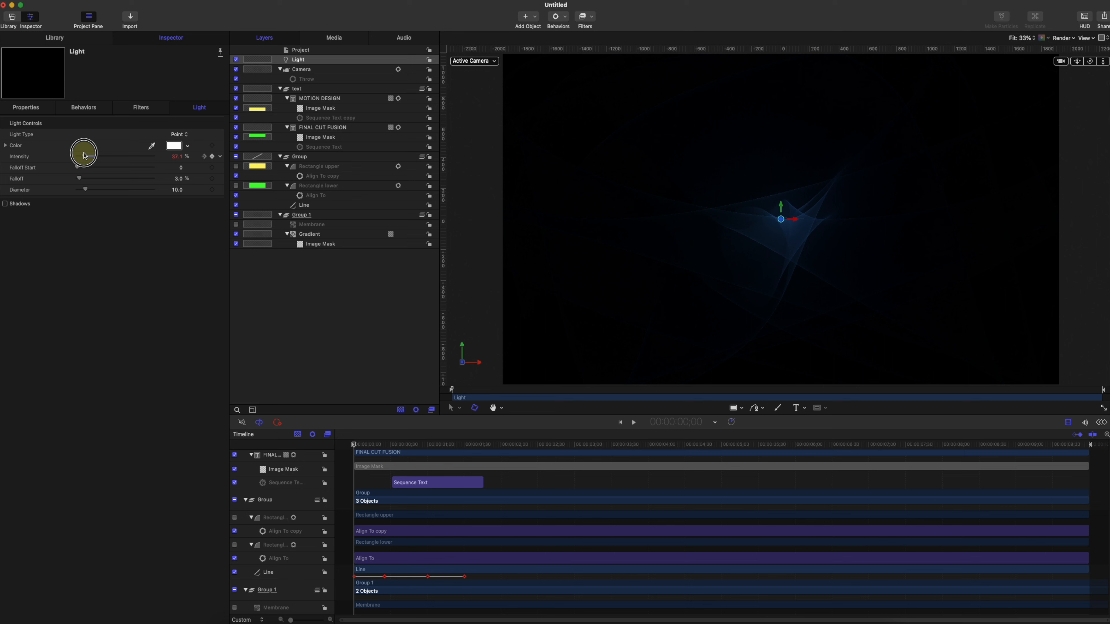
click(175, 158)
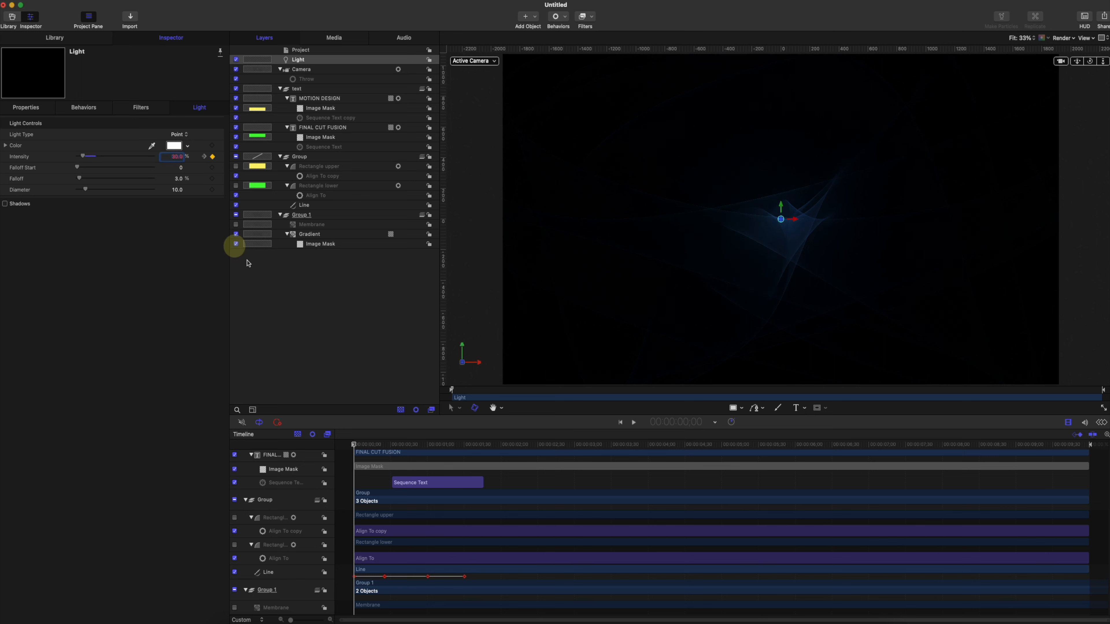
drag(365, 445, 1024, 478)
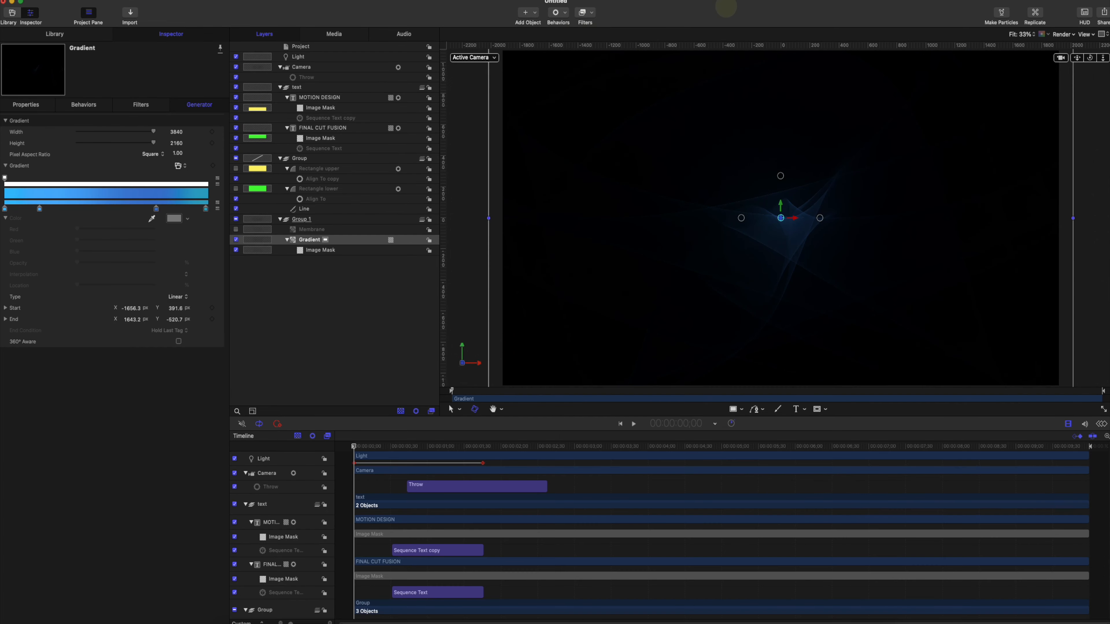
Set the light's Falloff Start to 701
click(316, 57)
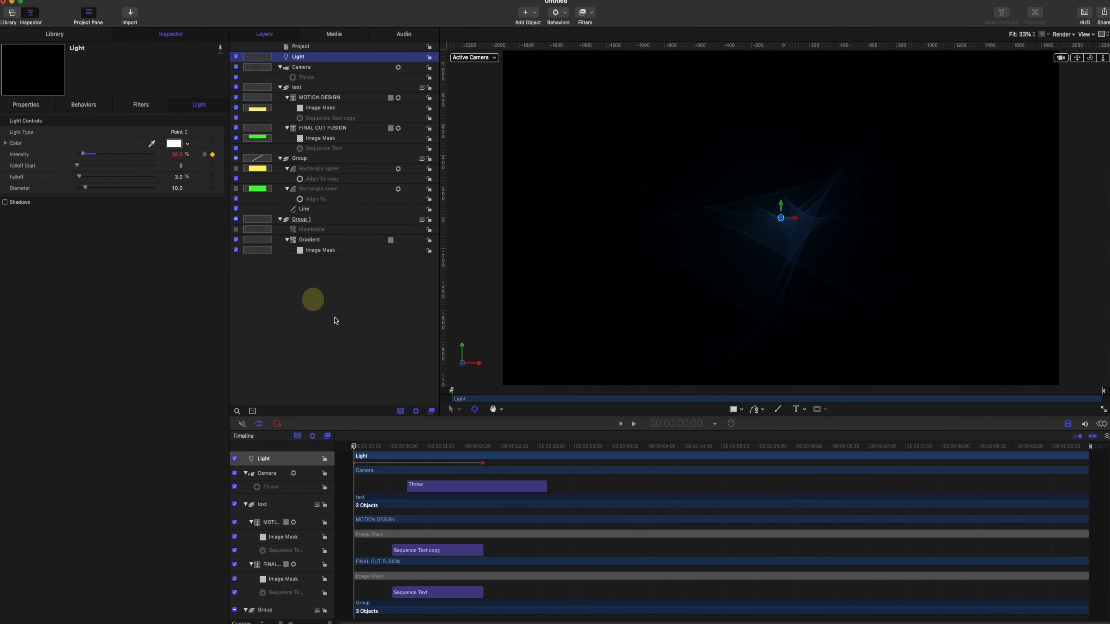
drag(416, 446, 493, 458)
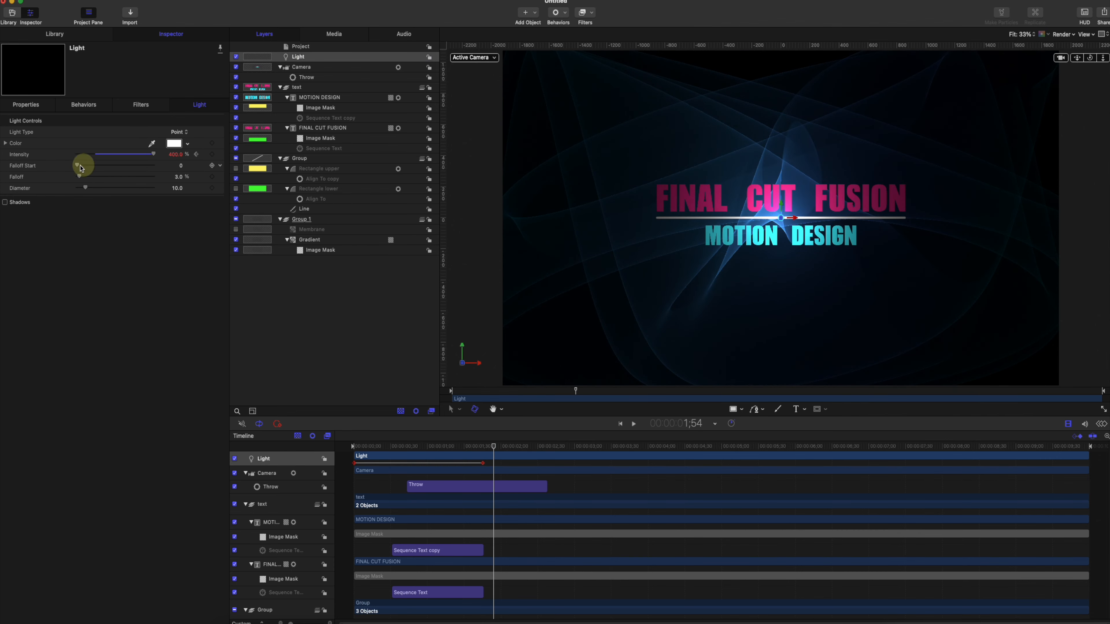
drag(80, 168, 131, 157)
drag(463, 437, 428, 439)
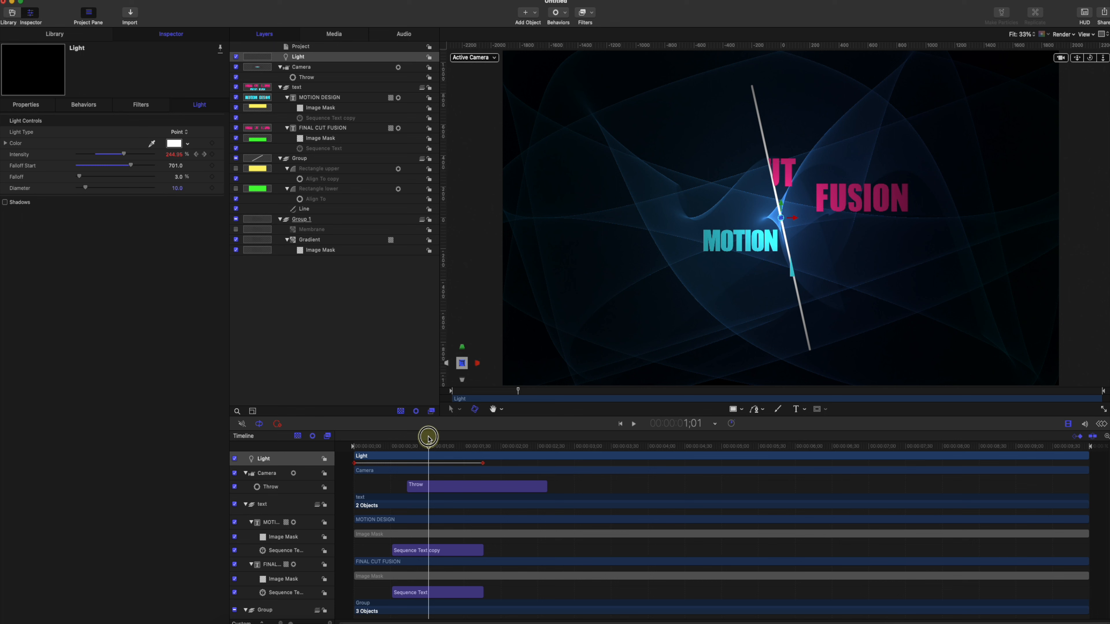
drag(429, 439, 429, 439)
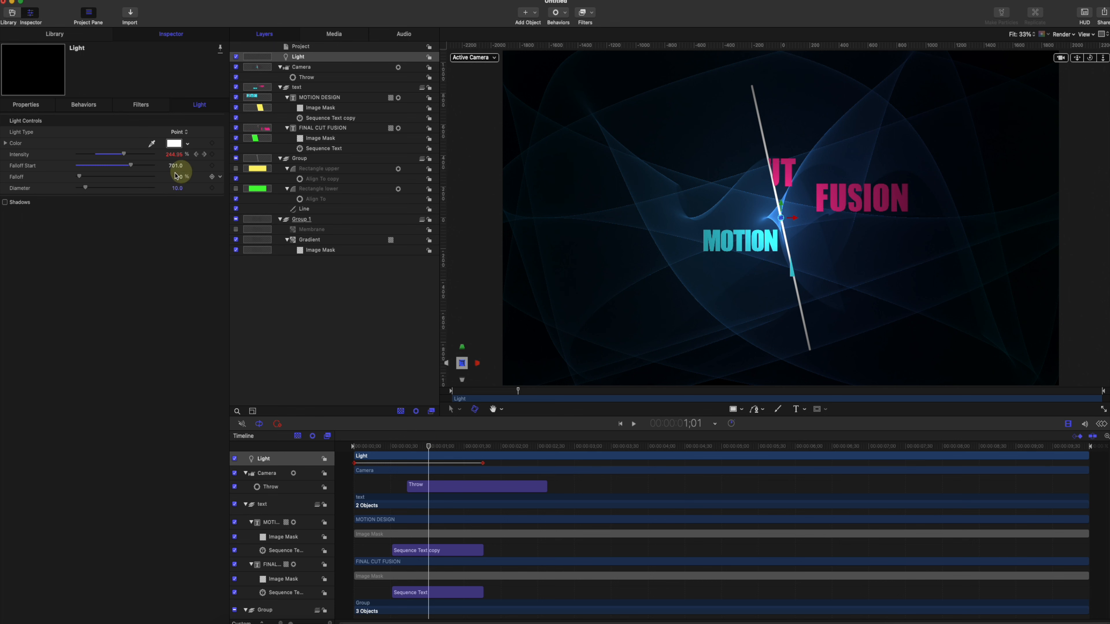
Set the light's Falloff to 3.83% and review the lit animation from the first frame to the last
drag(79, 177, 100, 176)
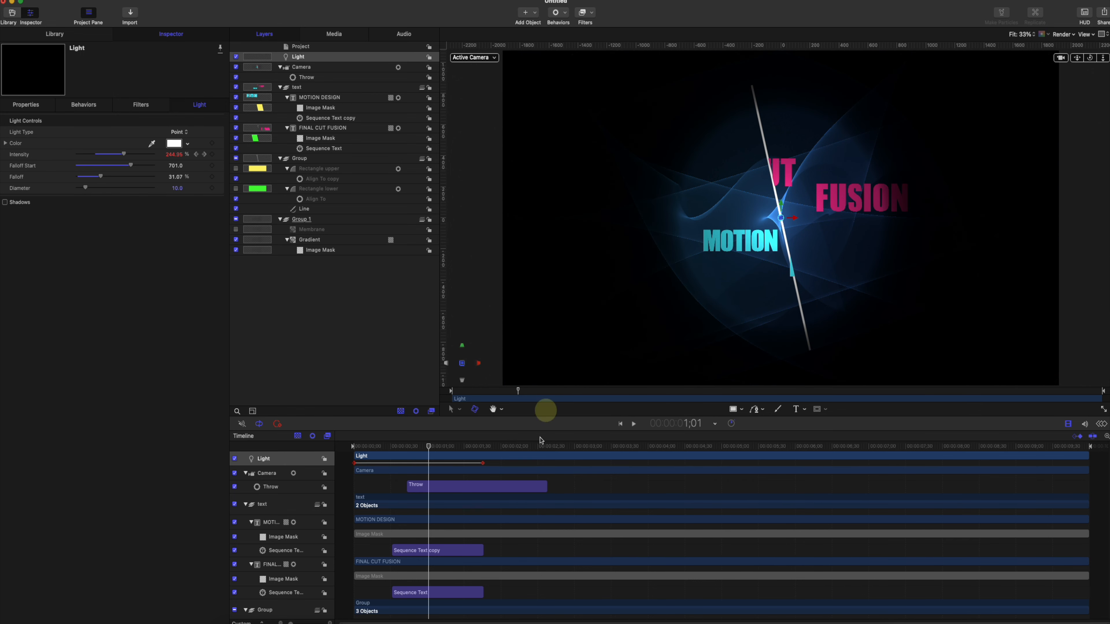
drag(450, 448, 473, 447)
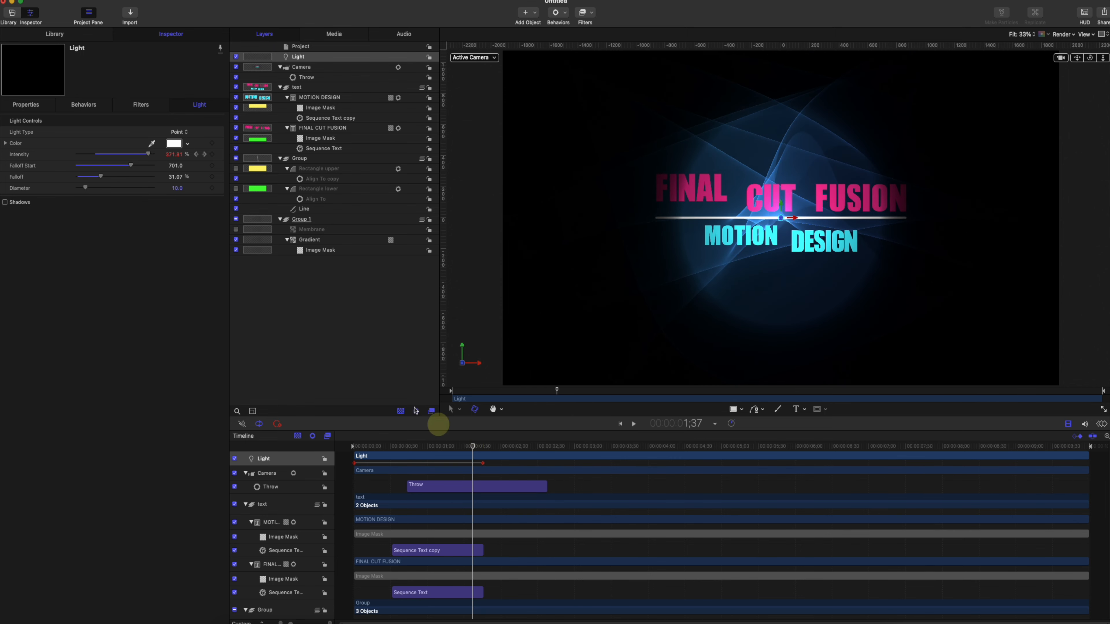
drag(132, 181, 80, 184)
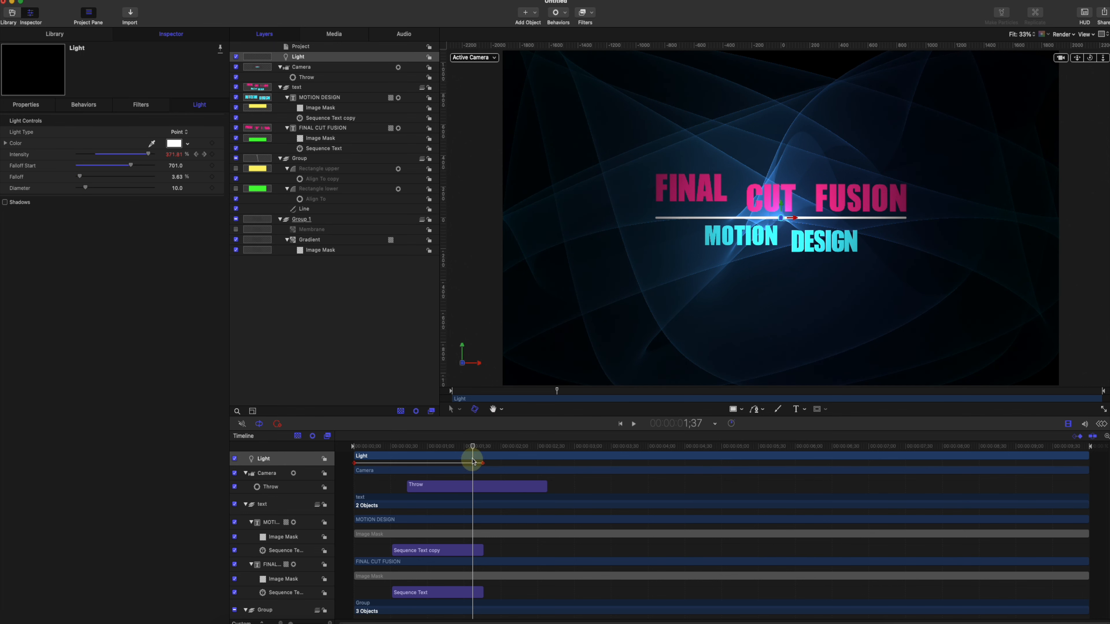
drag(473, 461, 1033, 502)
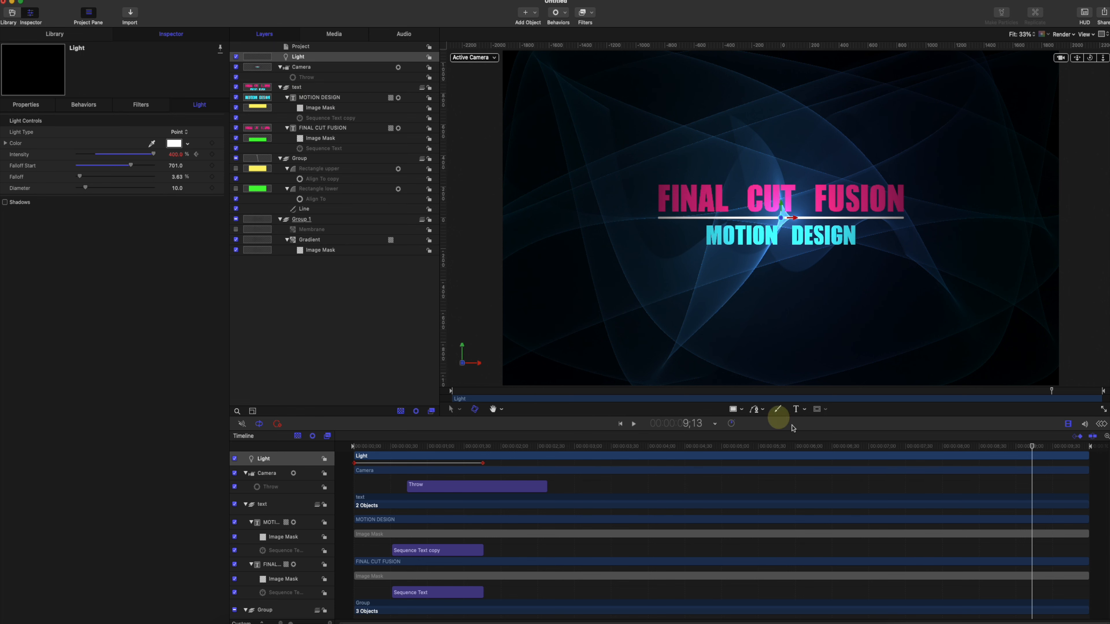
drag(911, 446, 1089, 452)
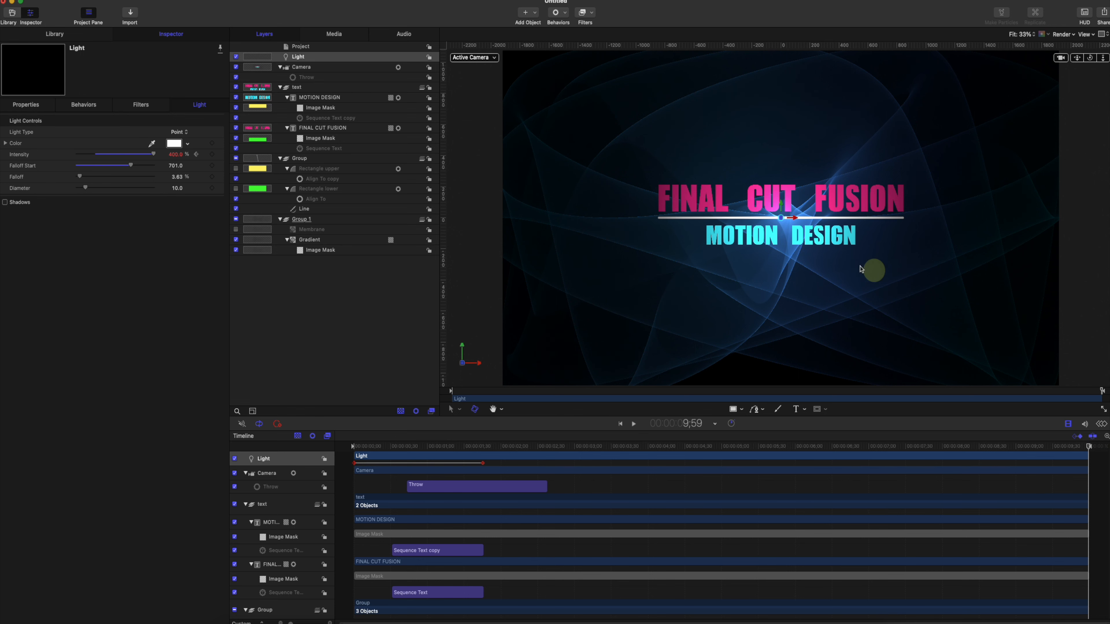
click(359, 447)
drag(359, 451, 1095, 466)
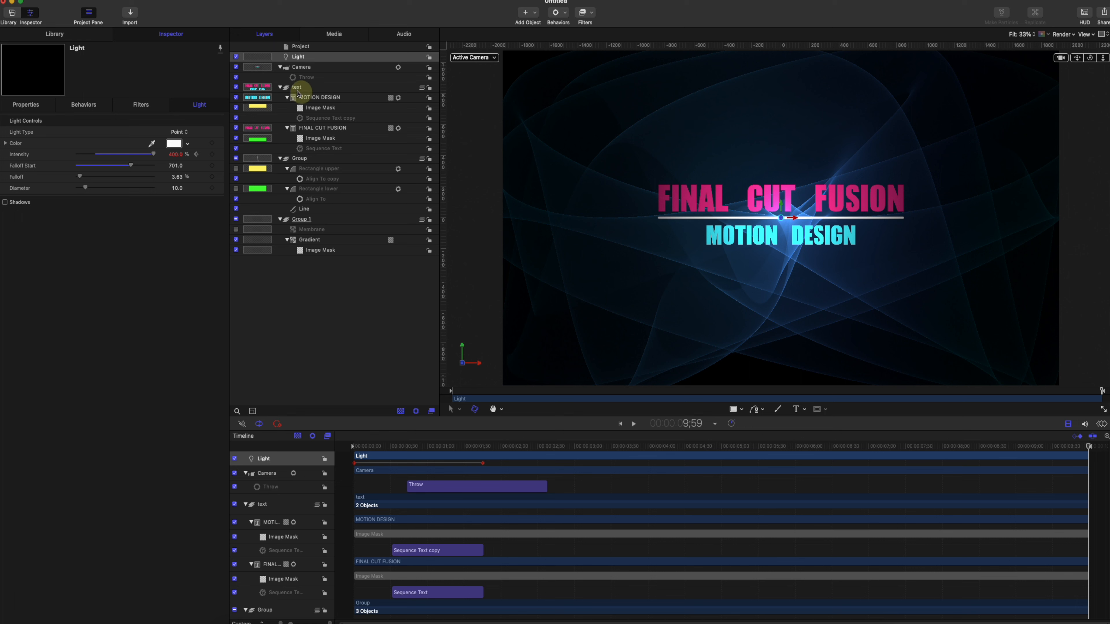
Collapse the text group and the group holding the line and rectangles, and rename the latter as lead
click(280, 87)
click(280, 97)
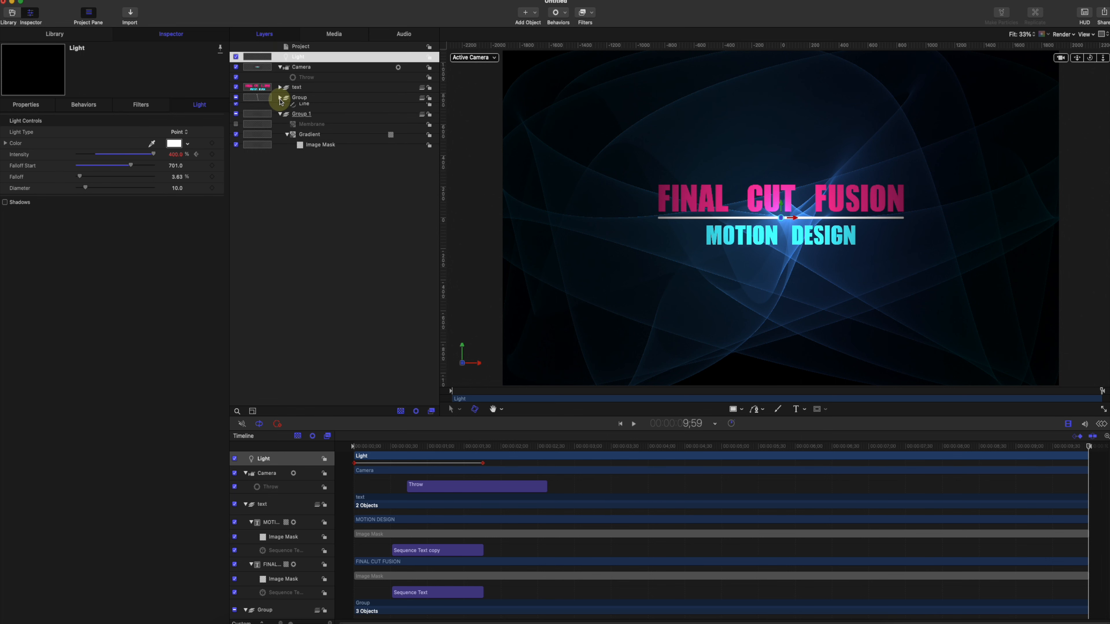
click(280, 97)
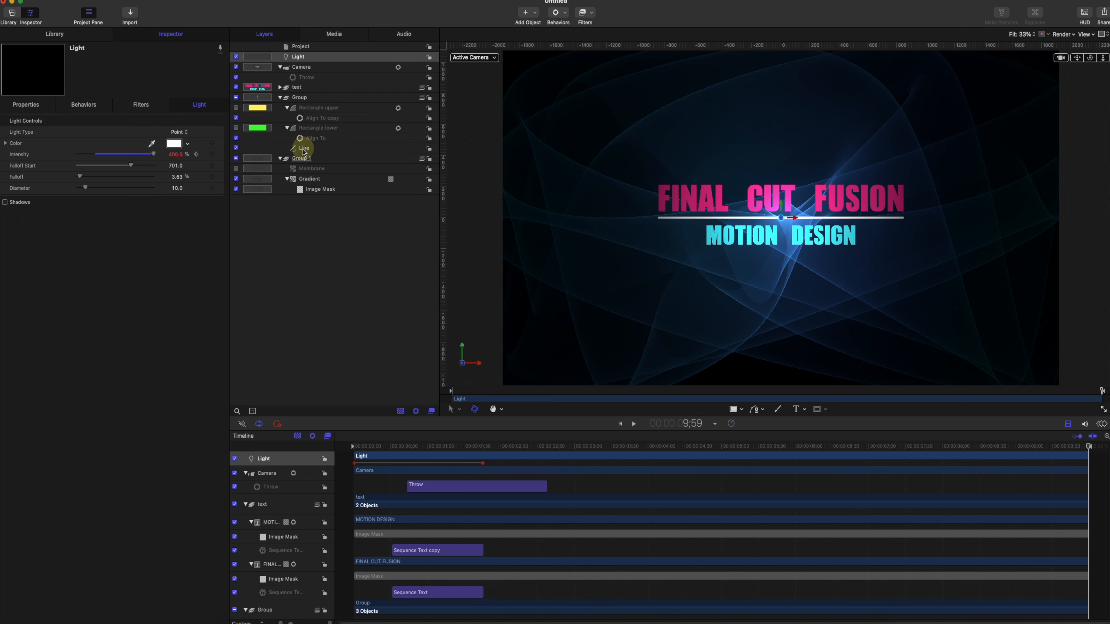
click(280, 97)
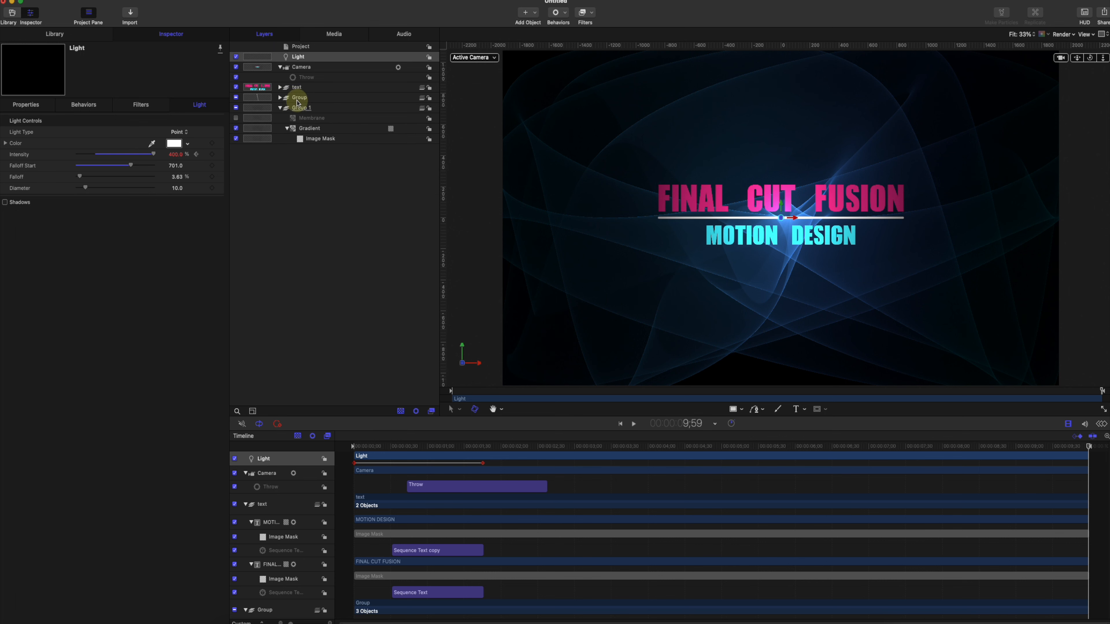
click(291, 97)
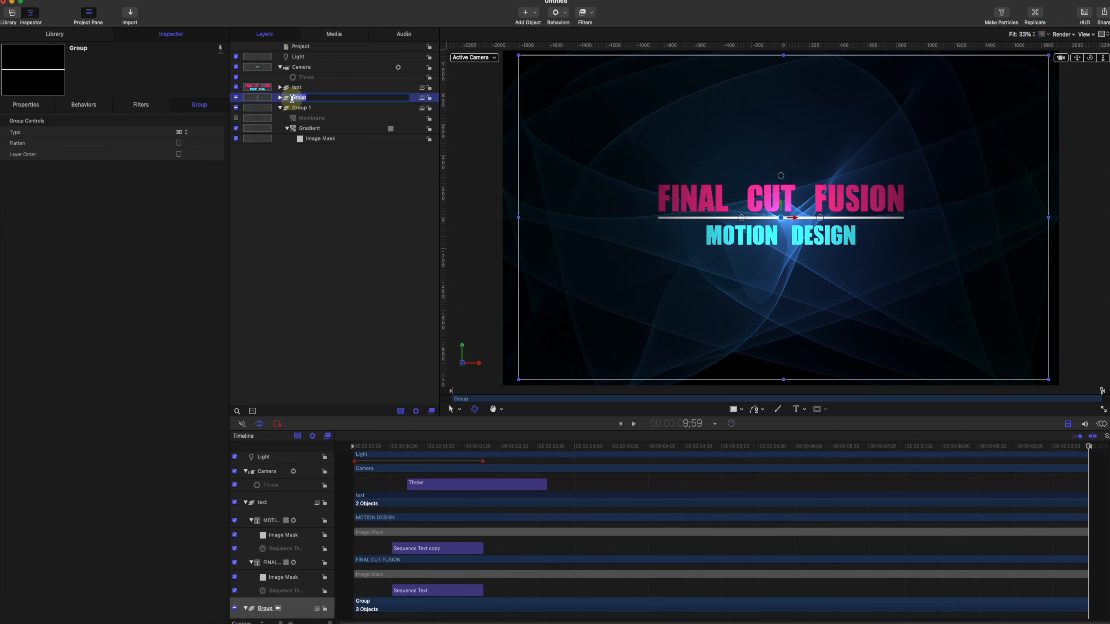
text(lead)
key(Return)
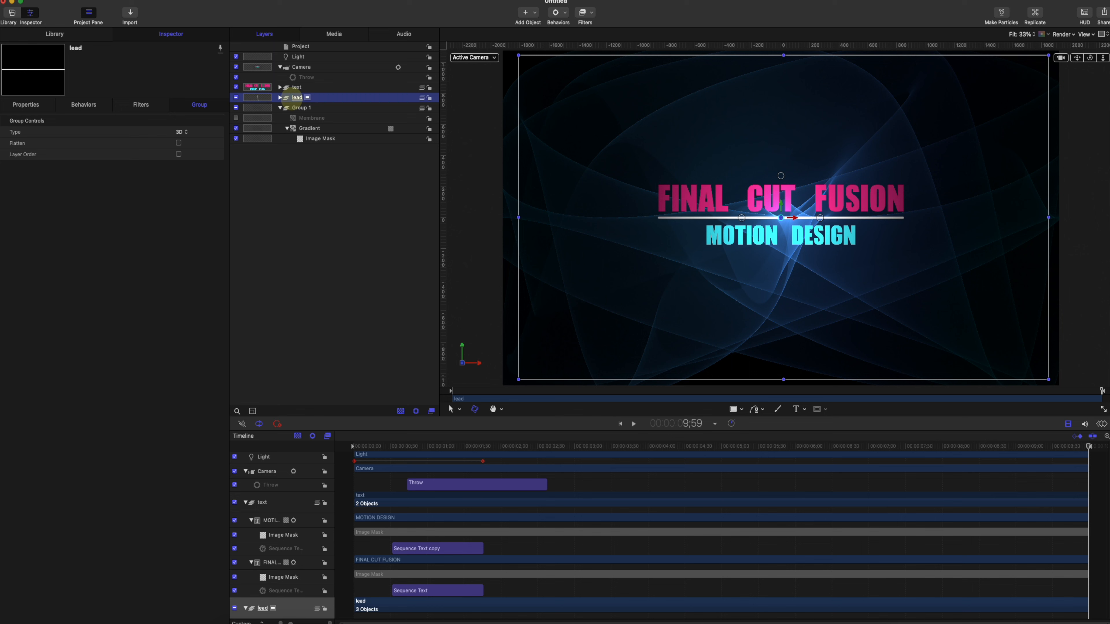
Combine the text and lead groups into a new parent group
click(287, 87)
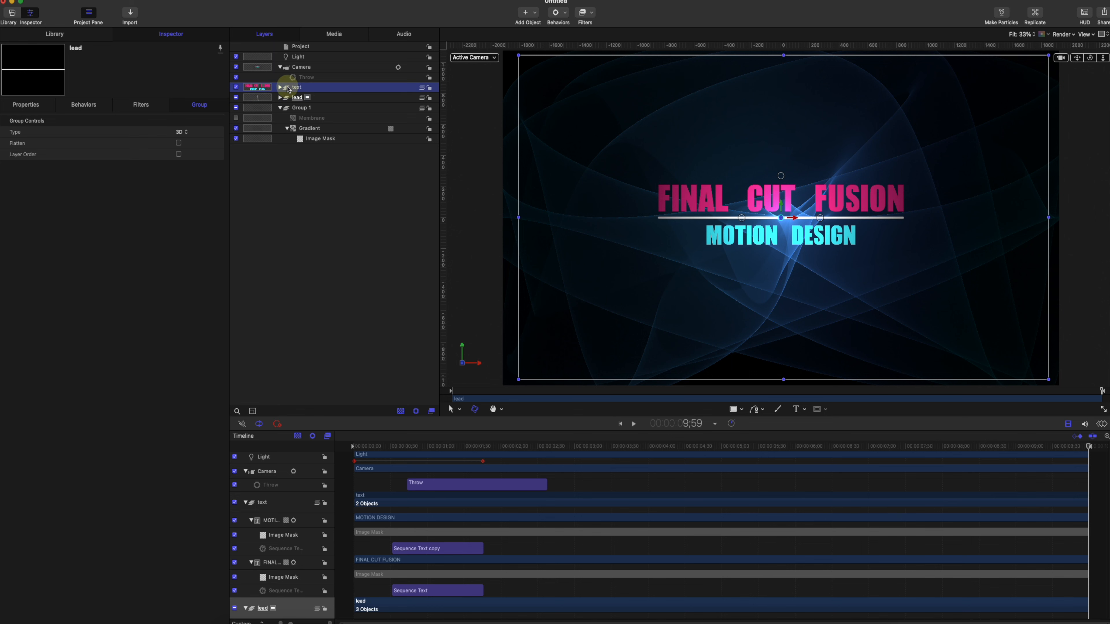
click(297, 98)
click(298, 89)
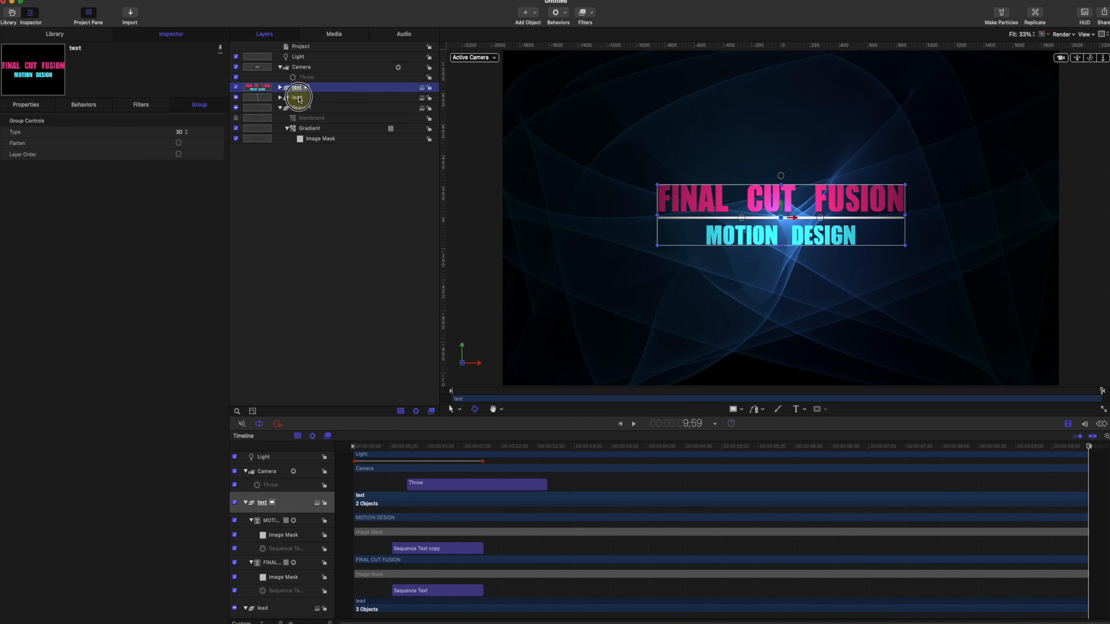
click(300, 99)
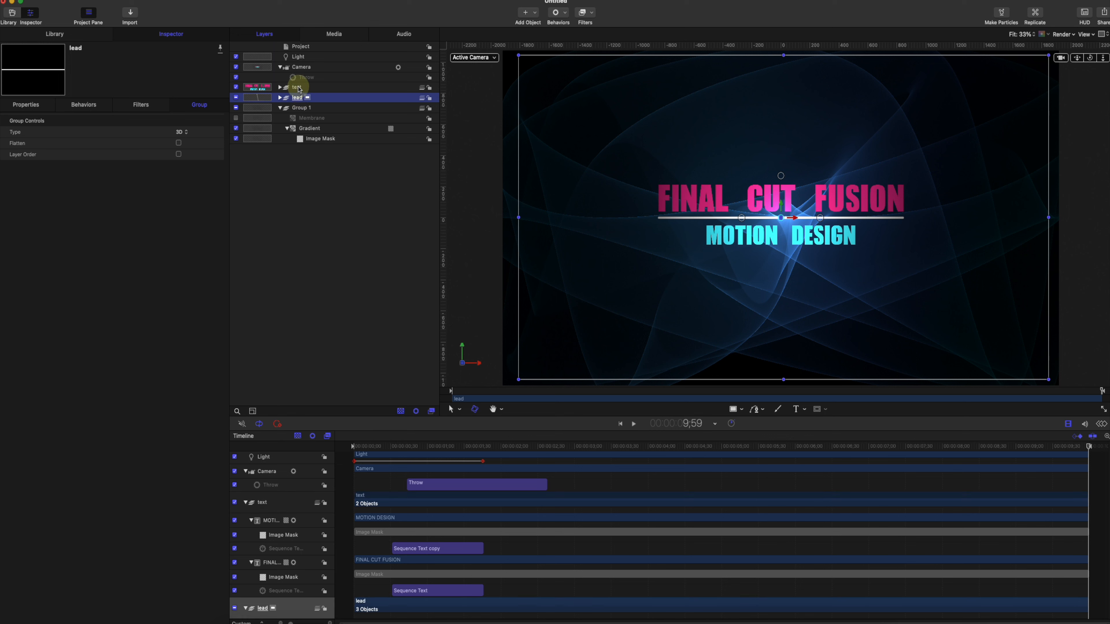
shift+click(299, 88)
right_click(299, 91)
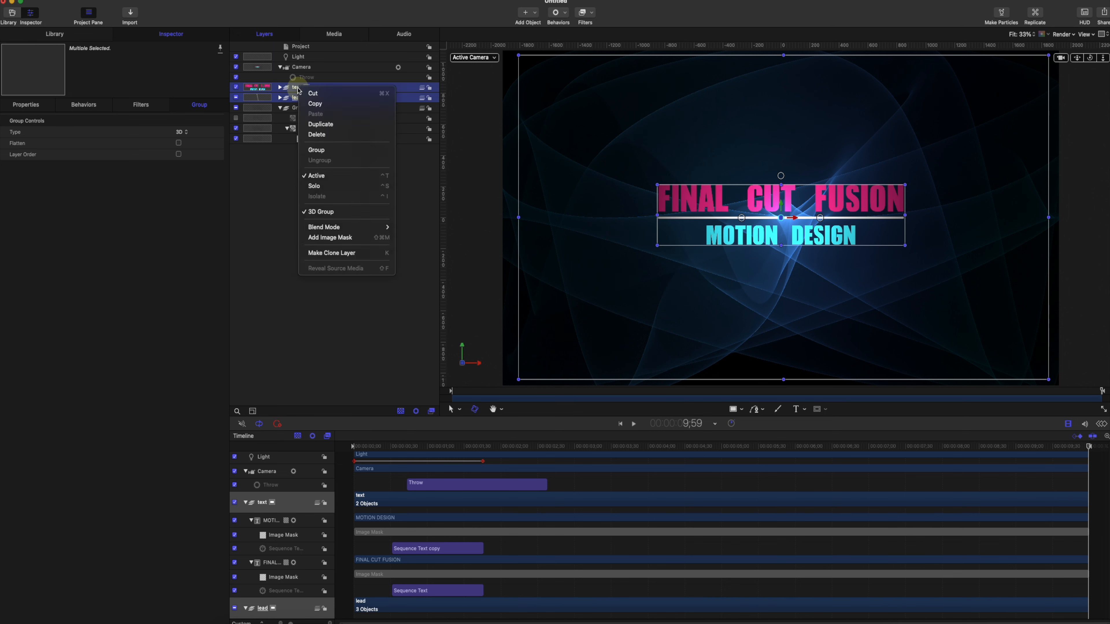
click(324, 150)
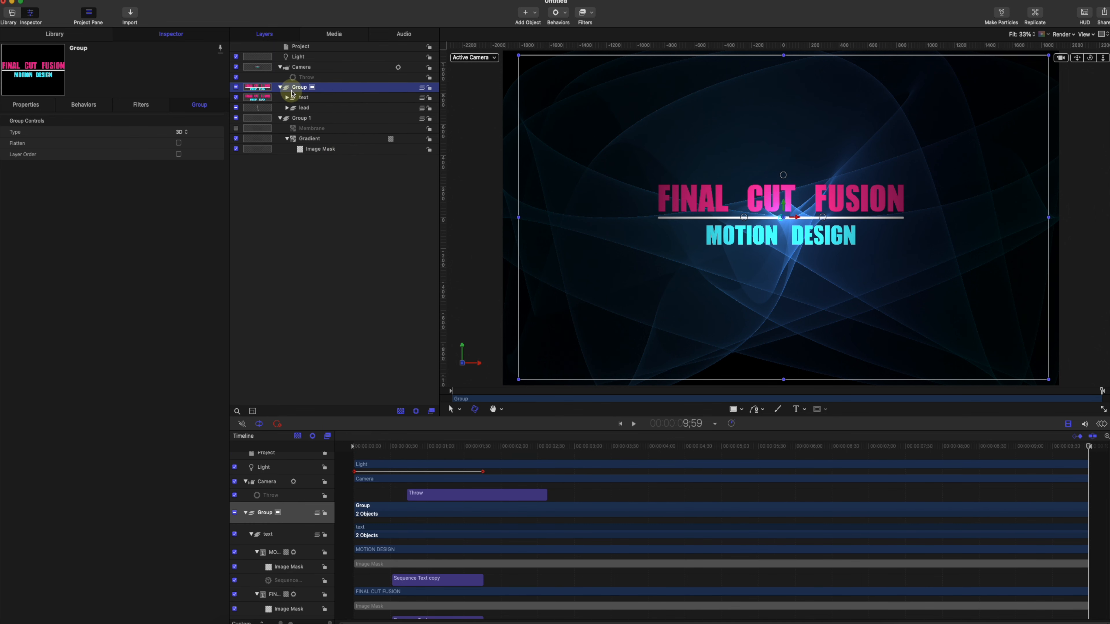
Make a clone layer of the group containing text and lead, and preview the animation up to 5;15
click(337, 290)
click(301, 86)
right_click(300, 91)
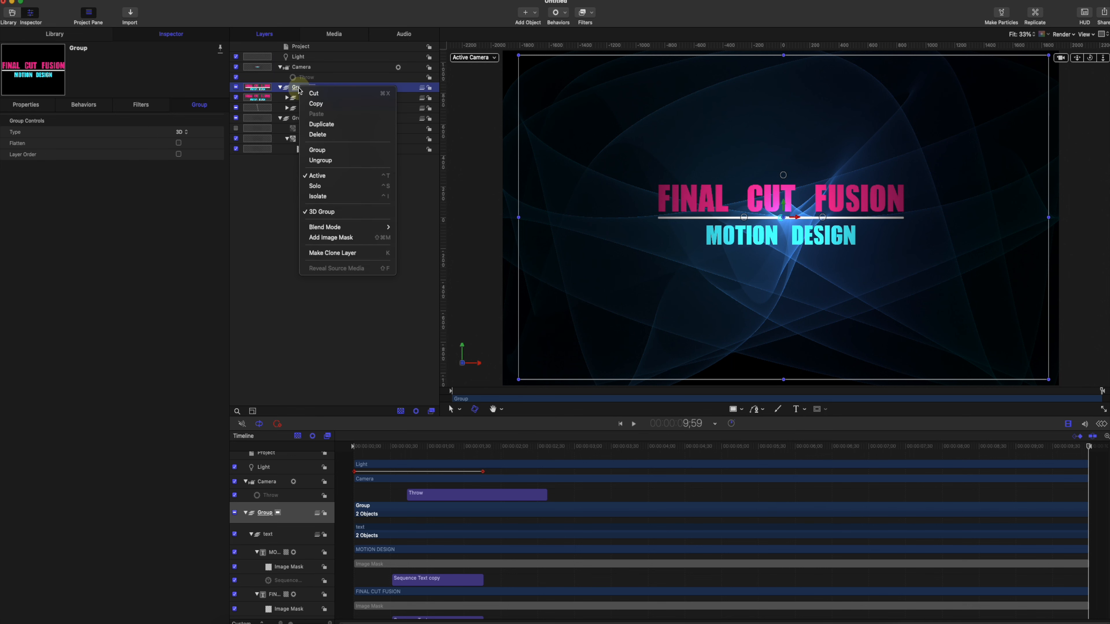
click(346, 253)
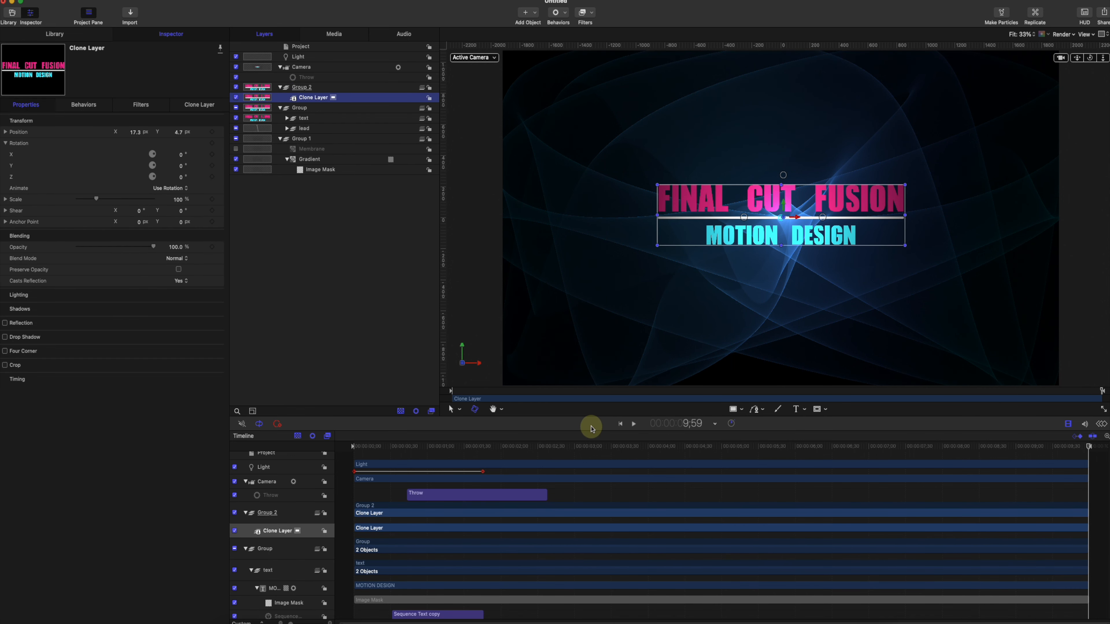
drag(381, 446, 739, 428)
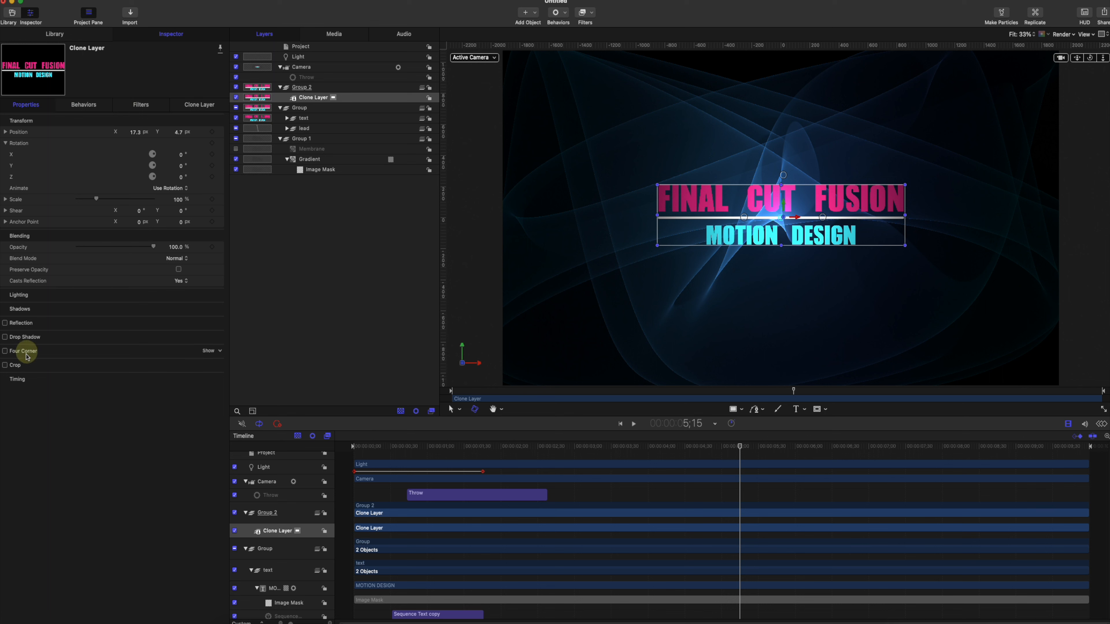
Turn on Reverse in the clone layer's timing and check the playback back at about 1;29
click(207, 379)
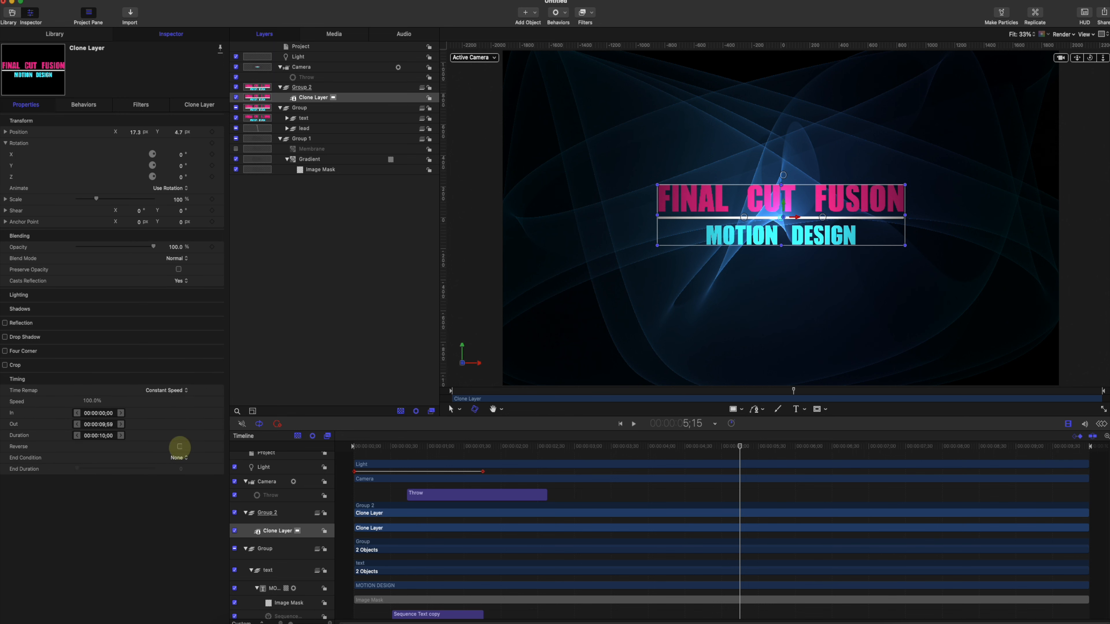
click(179, 446)
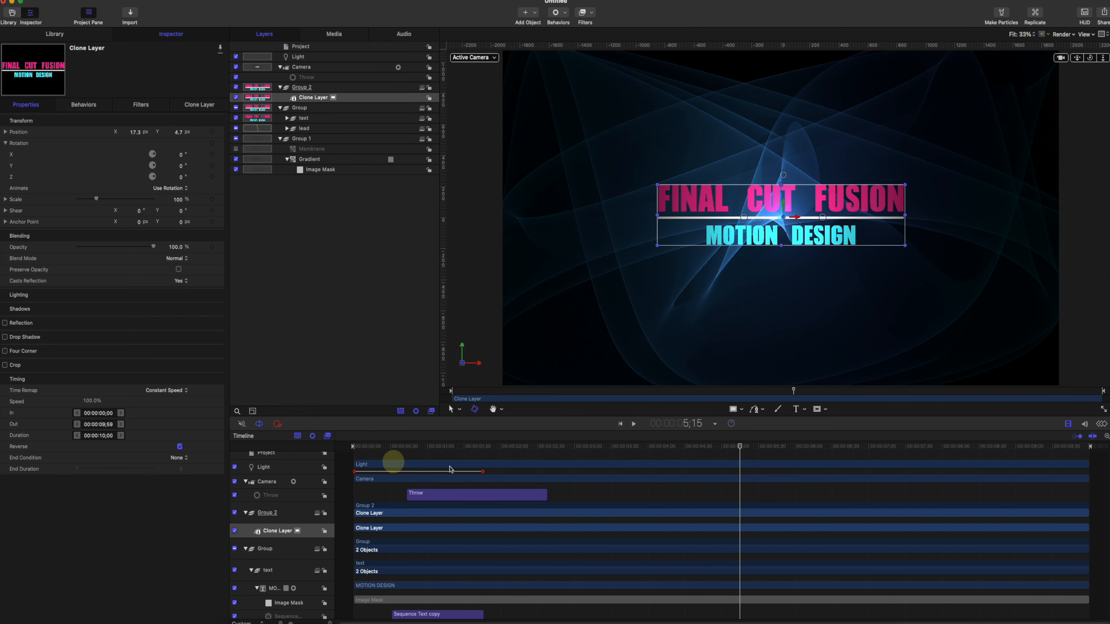
mouse_move(473, 451)
mouse_down()
mouse_move(376, 449)
mouse_move(463, 451)
mouse_up()
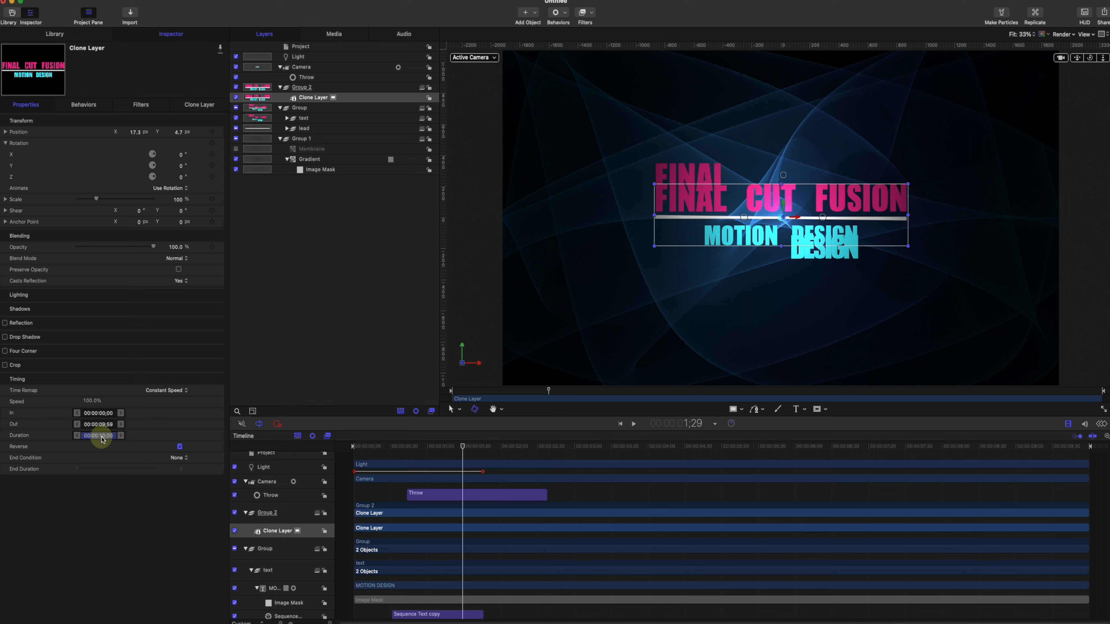
Set the clone layer's duration to 8 seconds and shift it on the timeline to start at 2;00
mouse_move(462, 446)
mouse_down()
mouse_move(1099, 446)
mouse_move(482, 446)
mouse_up()
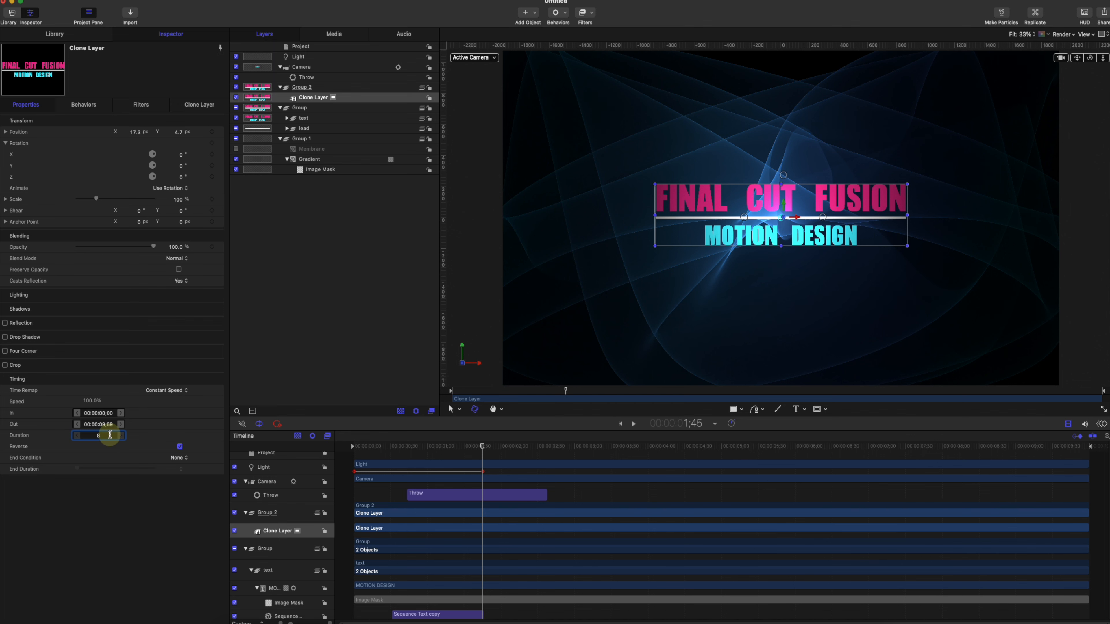
key(Return)
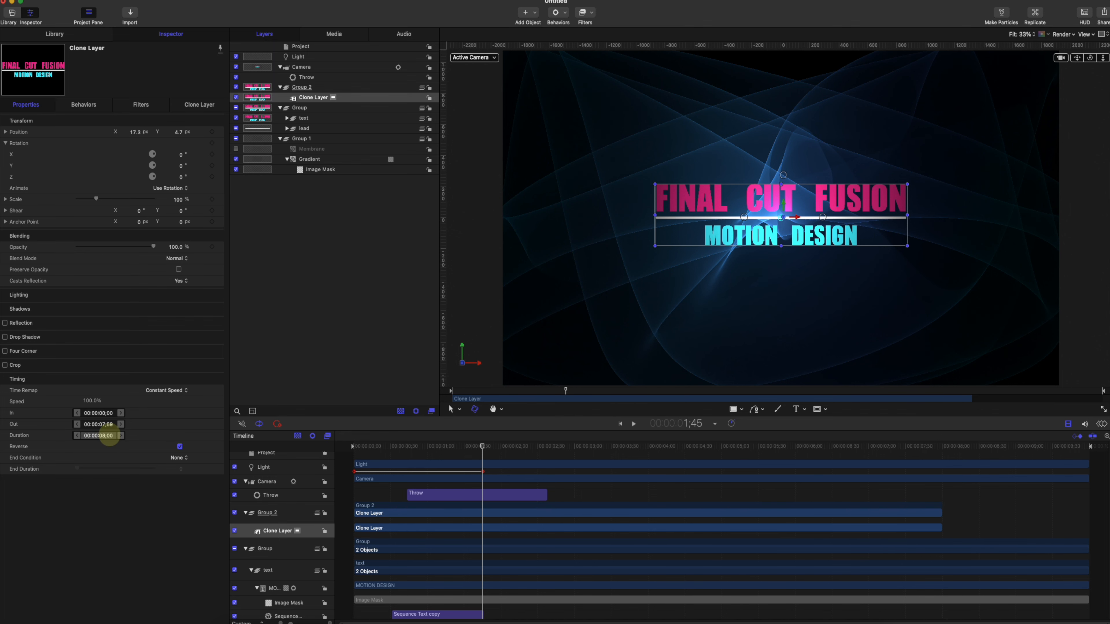
drag(420, 452, 452, 457)
mouse_move(452, 518)
mouse_down()
mouse_move(440, 512)
mouse_move(595, 513)
mouse_up()
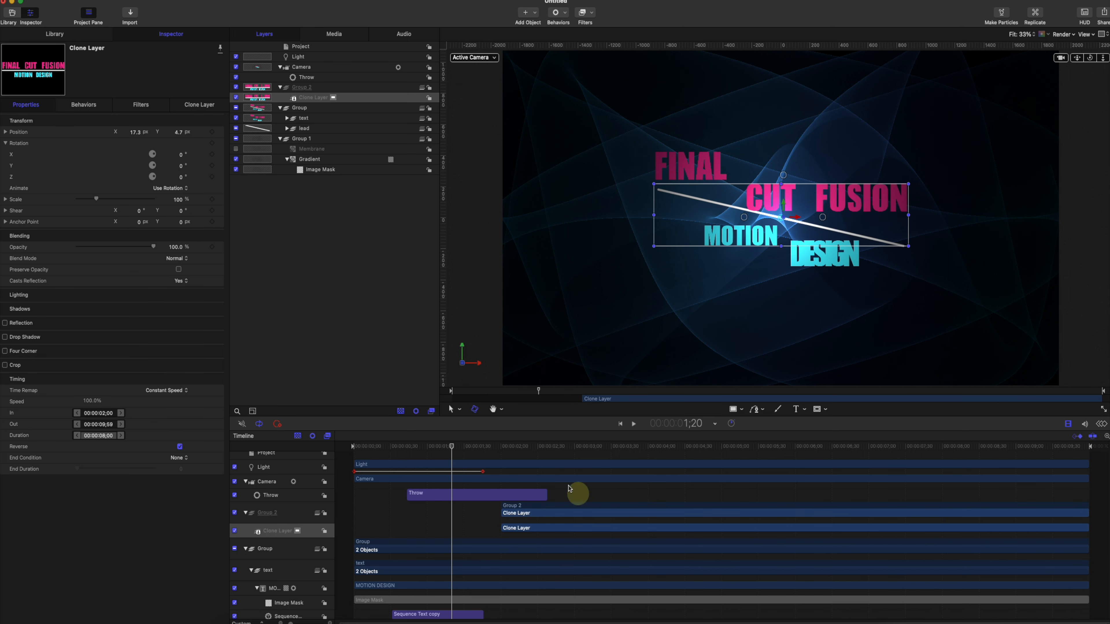
Trim the group containing text and lead to end at 8;14 and review the animation through to the last frame
mouse_move(525, 446)
mouse_down()
mouse_move(495, 446)
mouse_move(1034, 483)
mouse_move(1024, 446)
mouse_move(959, 442)
mouse_up()
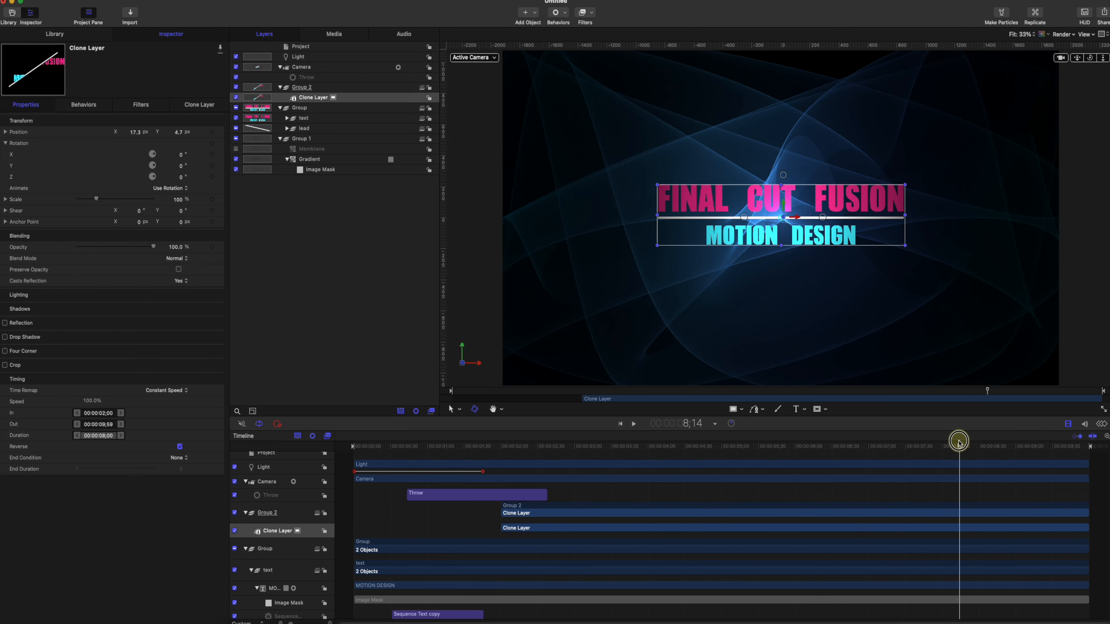
click(301, 109)
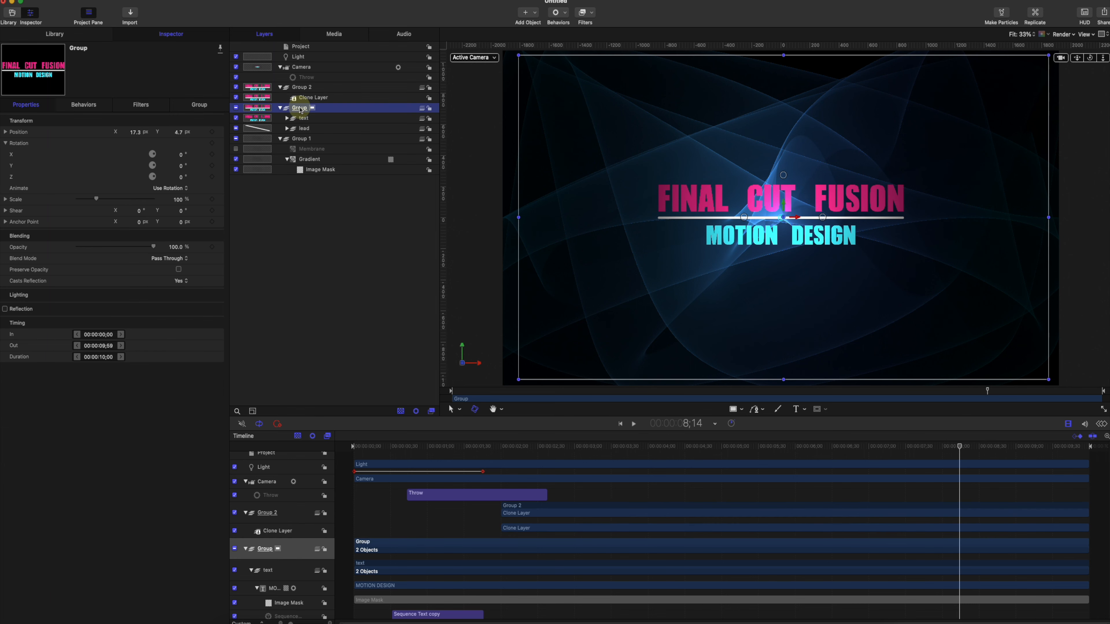
key(o)
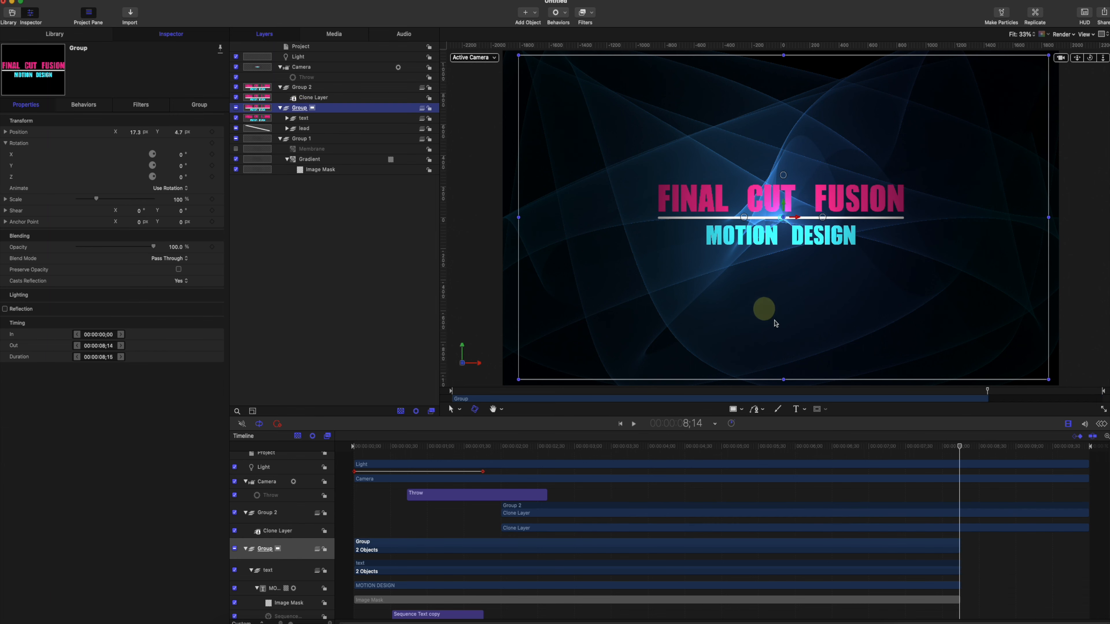
click(962, 448)
drag(963, 449, 1094, 462)
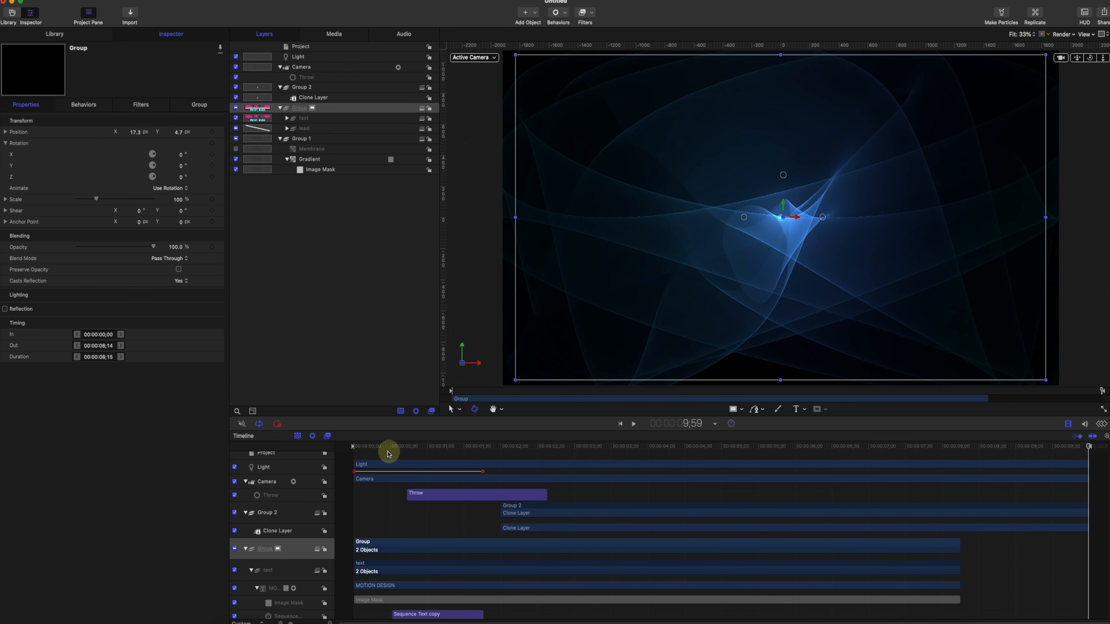
click(494, 271)
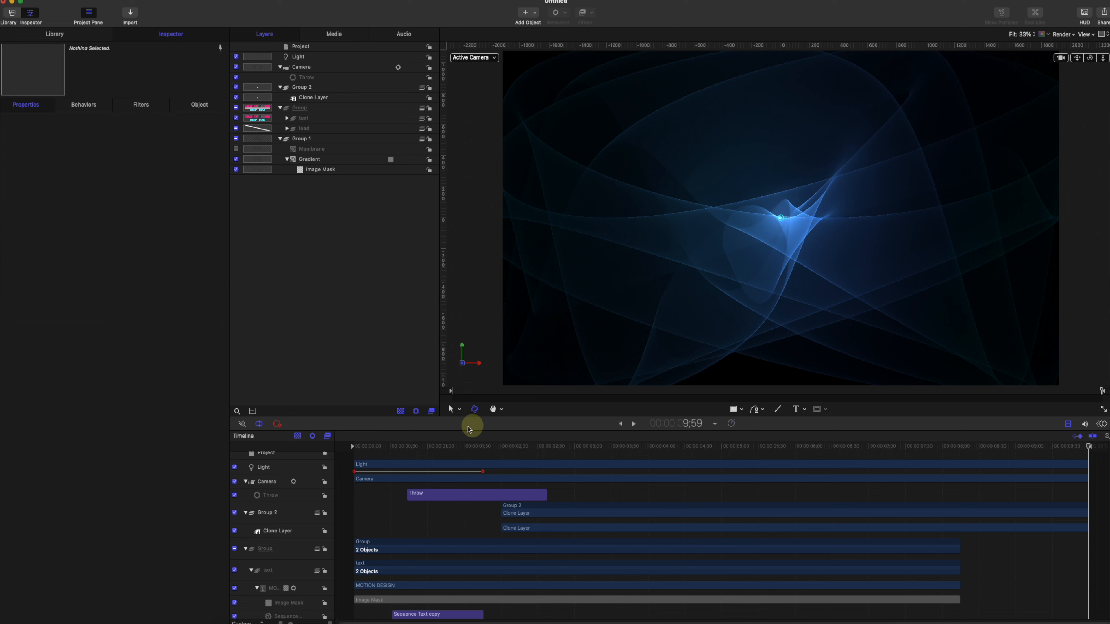
drag(367, 445, 957, 461)
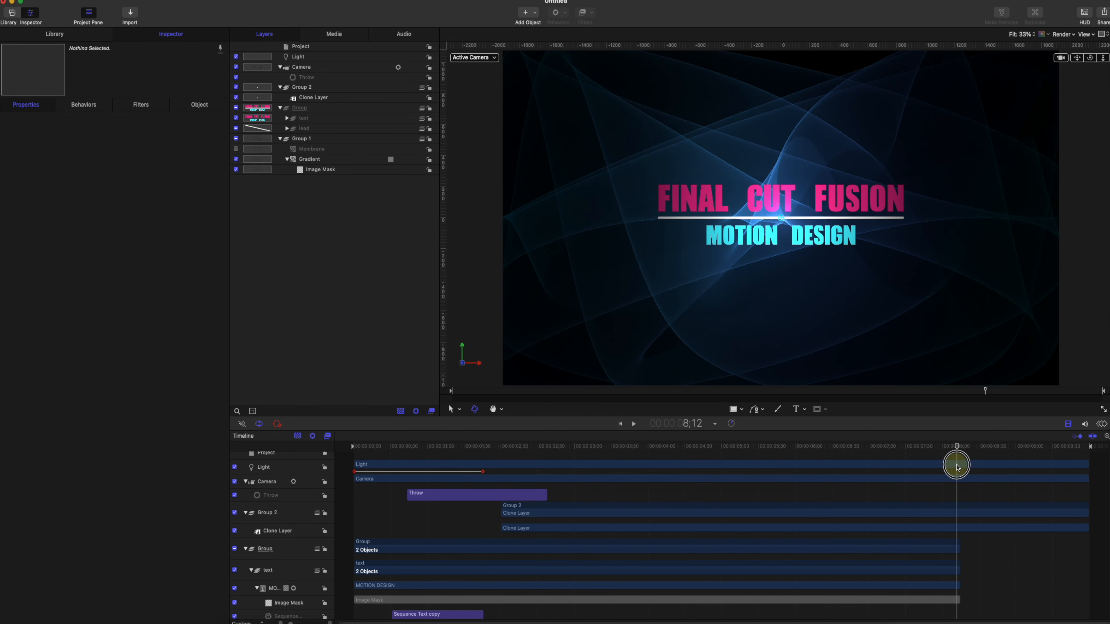
Add a keyframe to the light's Intensity at 8;20, as the title starts closing
click(308, 58)
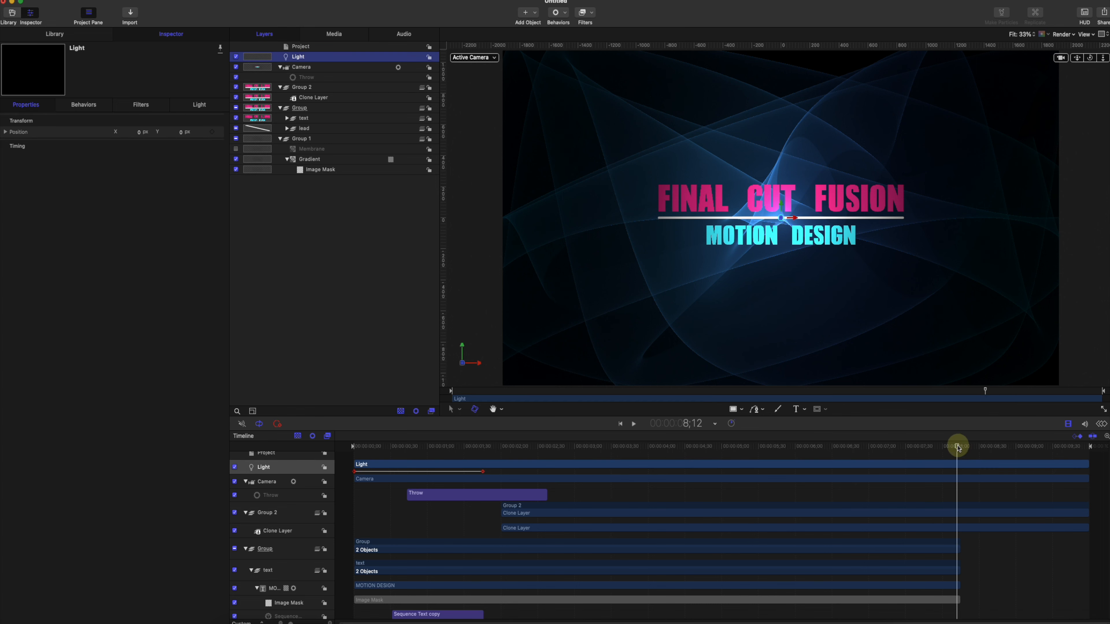
drag(957, 447, 967, 446)
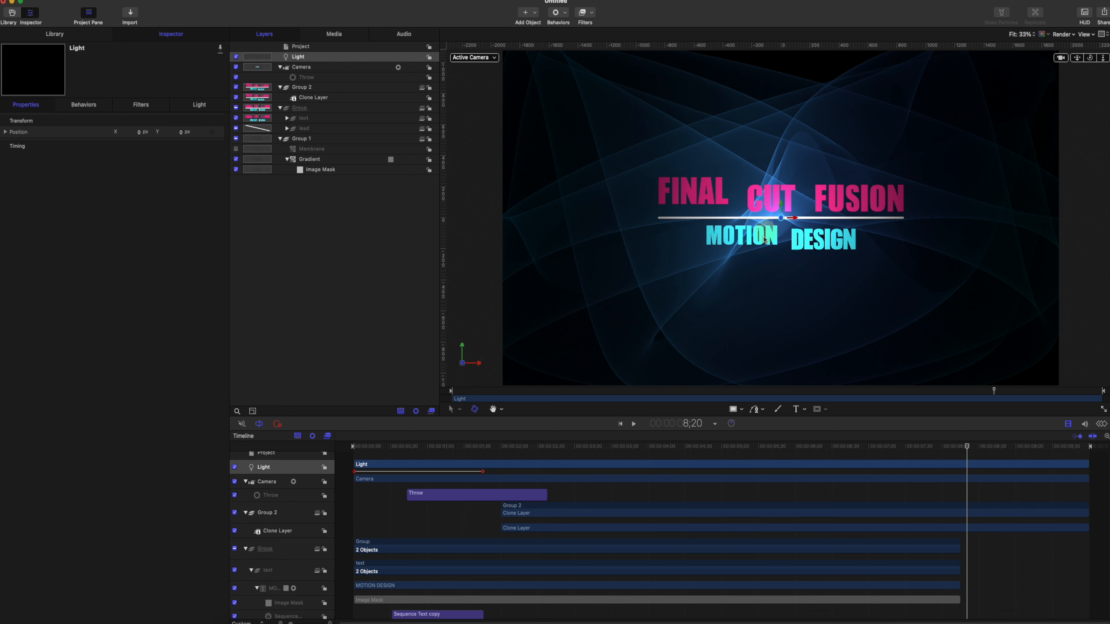
click(204, 104)
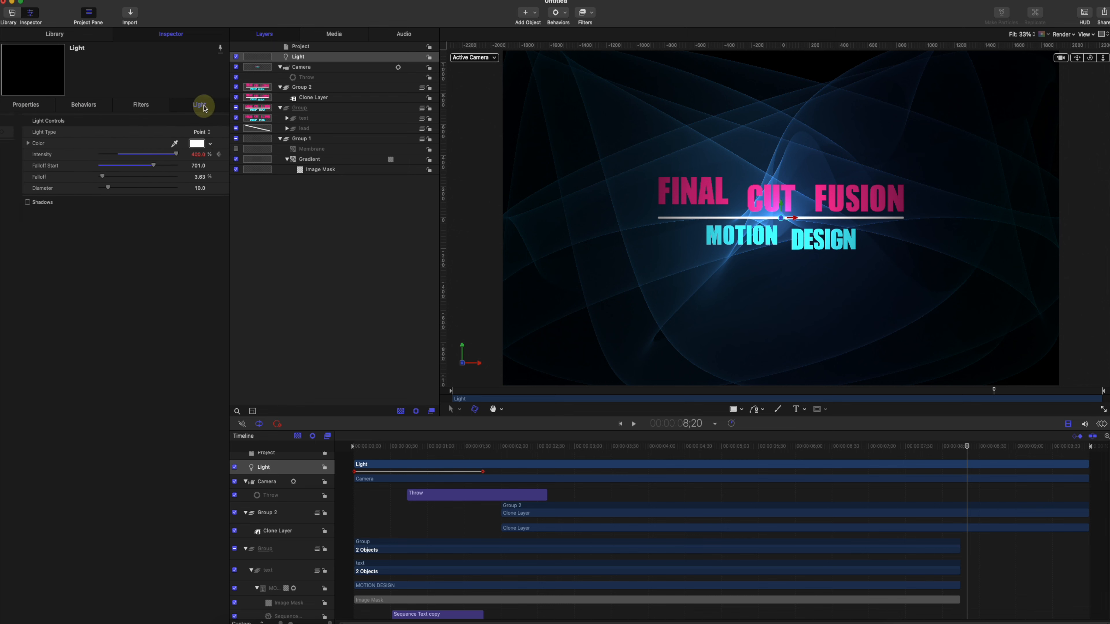
click(212, 155)
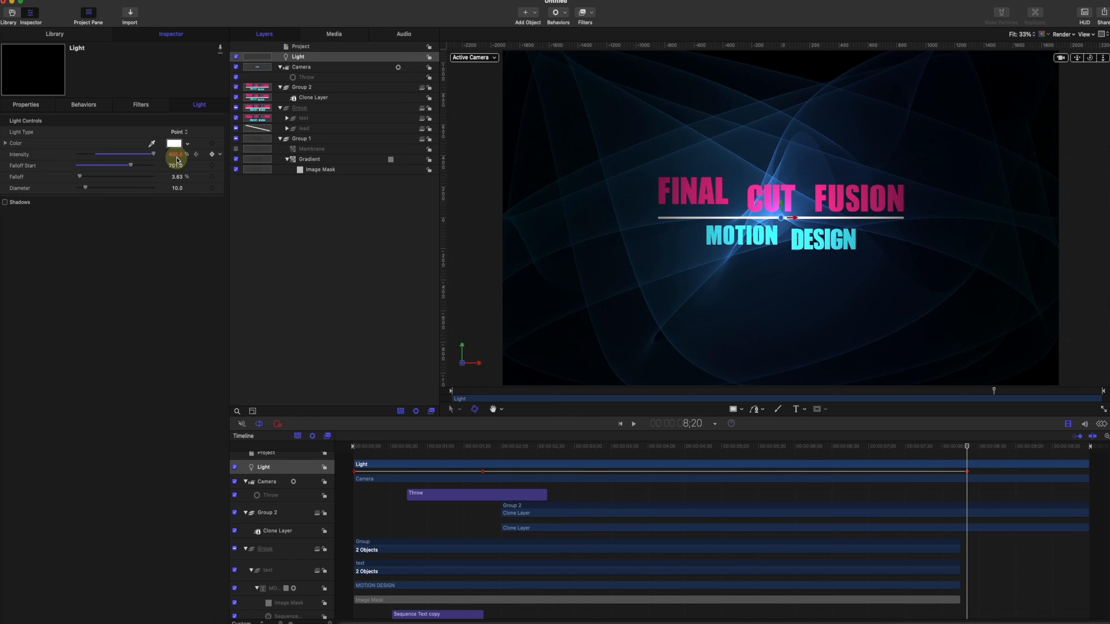
Set the light's Intensity to 0% at the last frame, 9;59, and play the animation
drag(966, 446, 1088, 455)
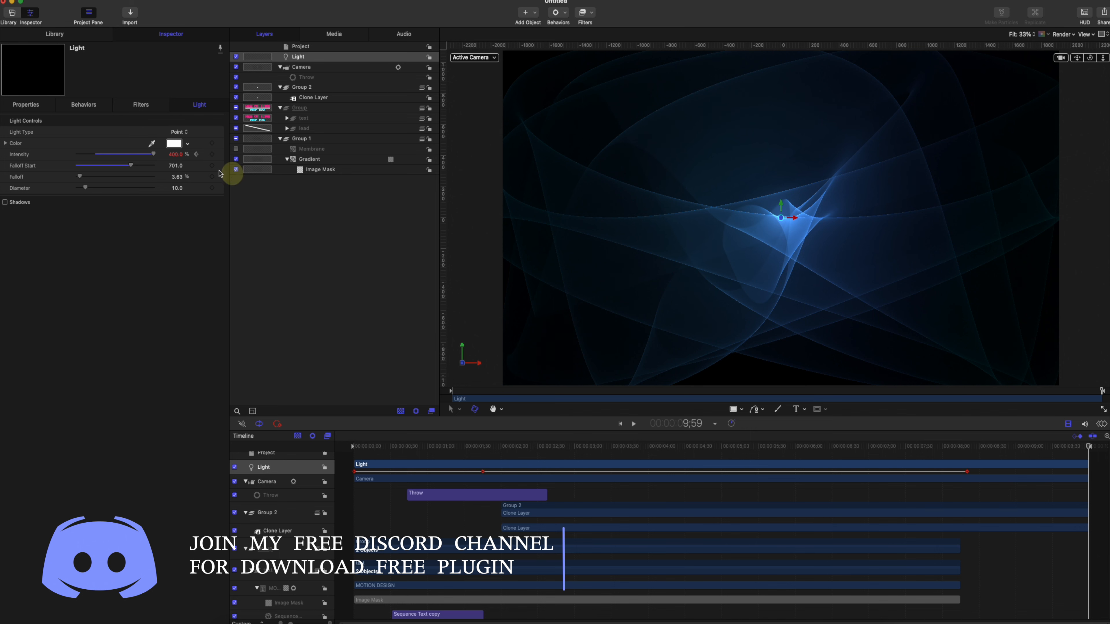
drag(147, 155, 77, 153)
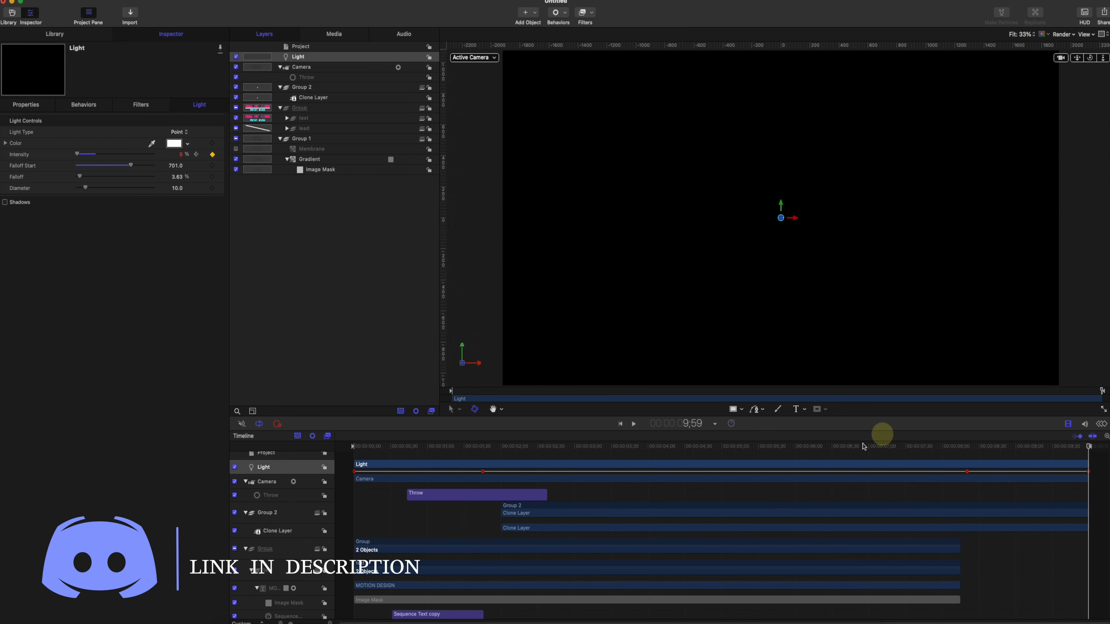
key(space)
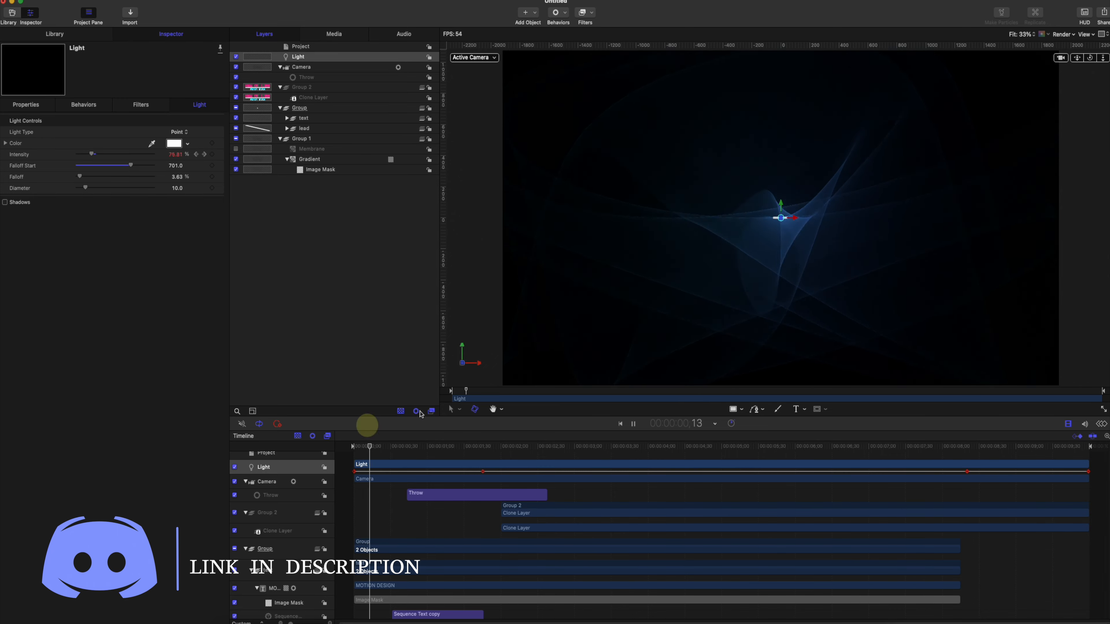